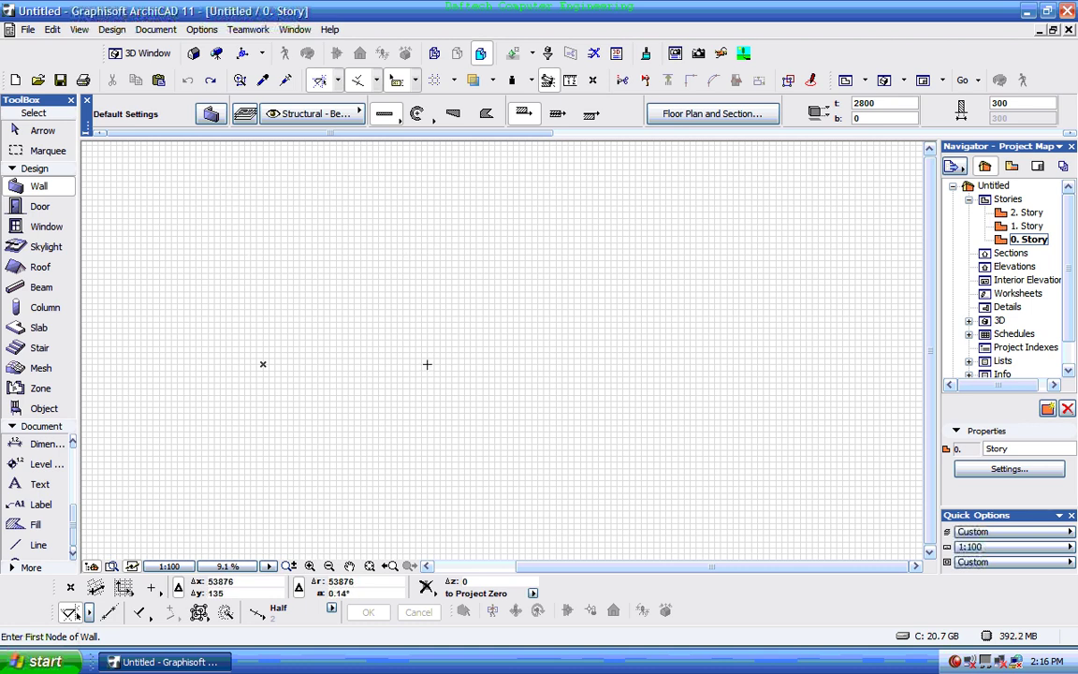
scroll(288, 253, up, 2)
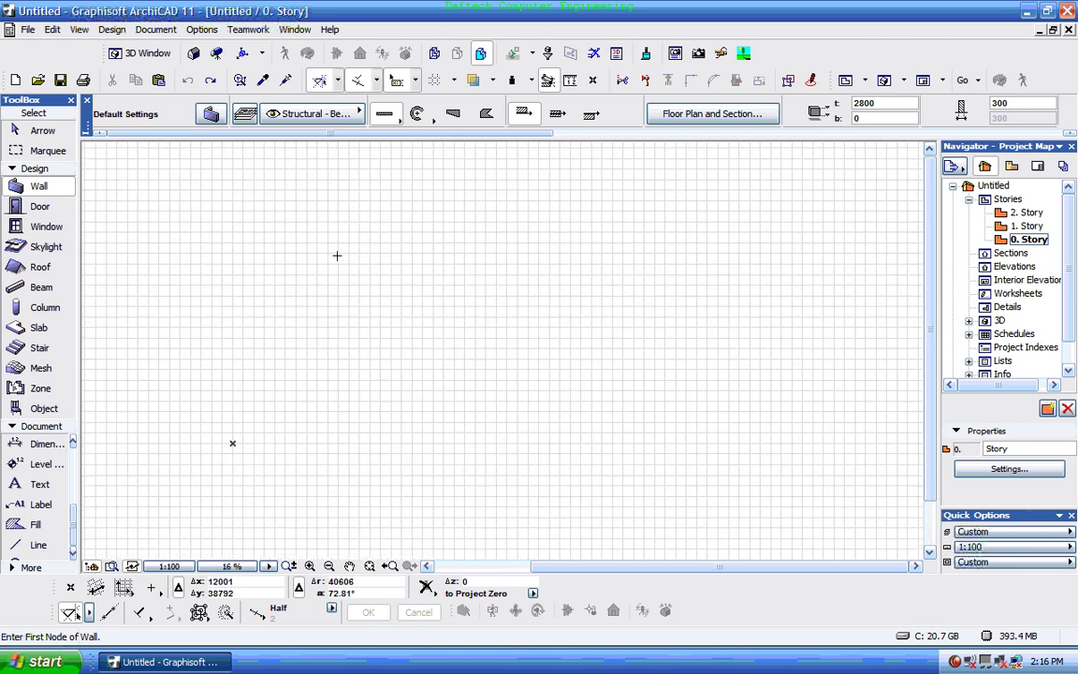
scroll(222, 237, up, 5)
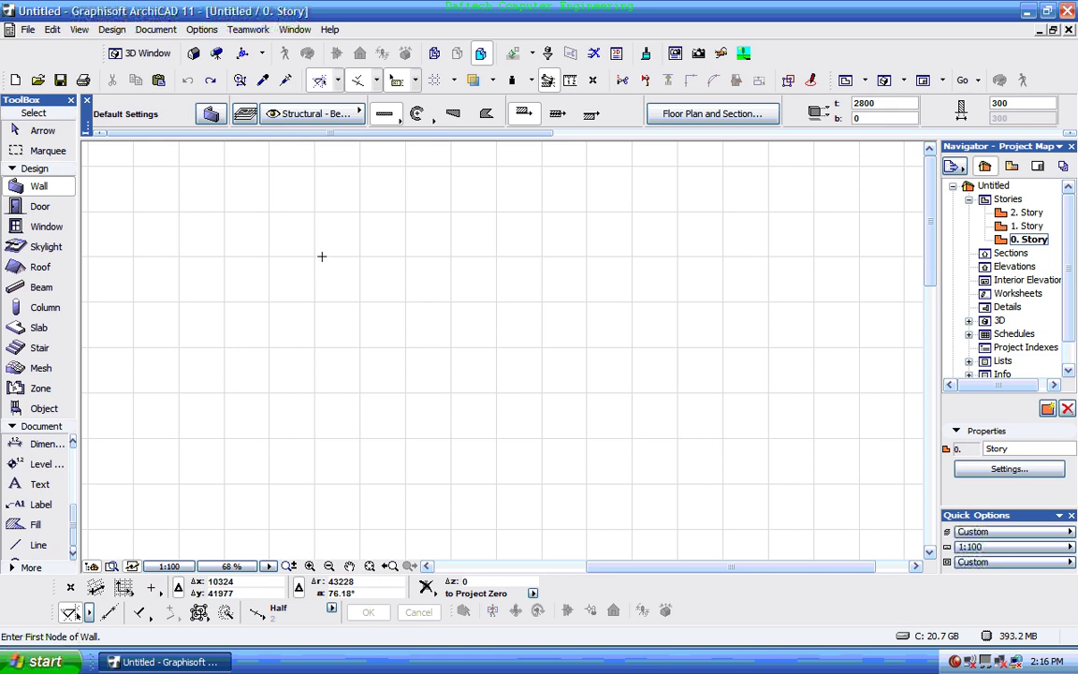
scroll(347, 225, down, 2)
scroll(328, 220, up, 2)
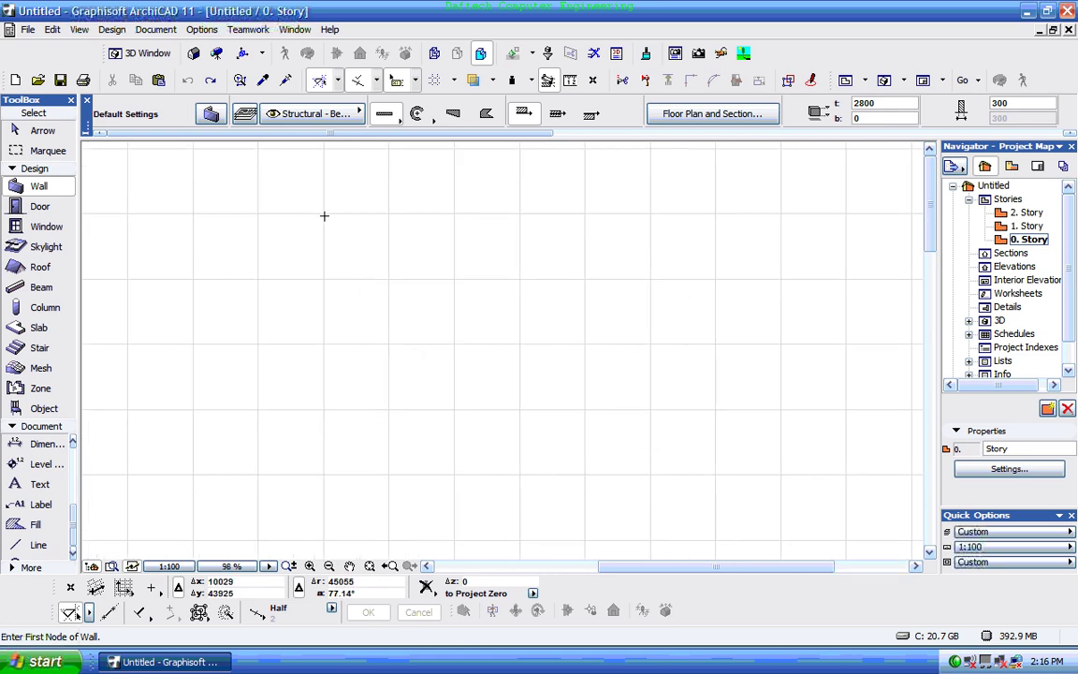
scroll(319, 216, down, 2)
scroll(356, 227, down, 2)
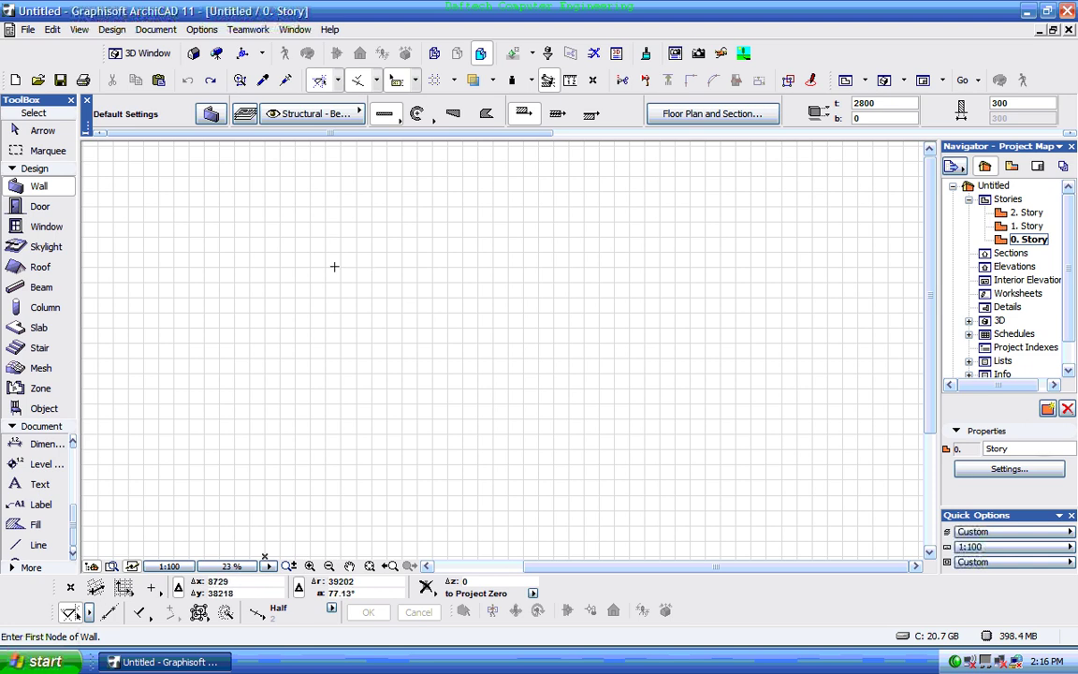
scroll(317, 251, down, 3)
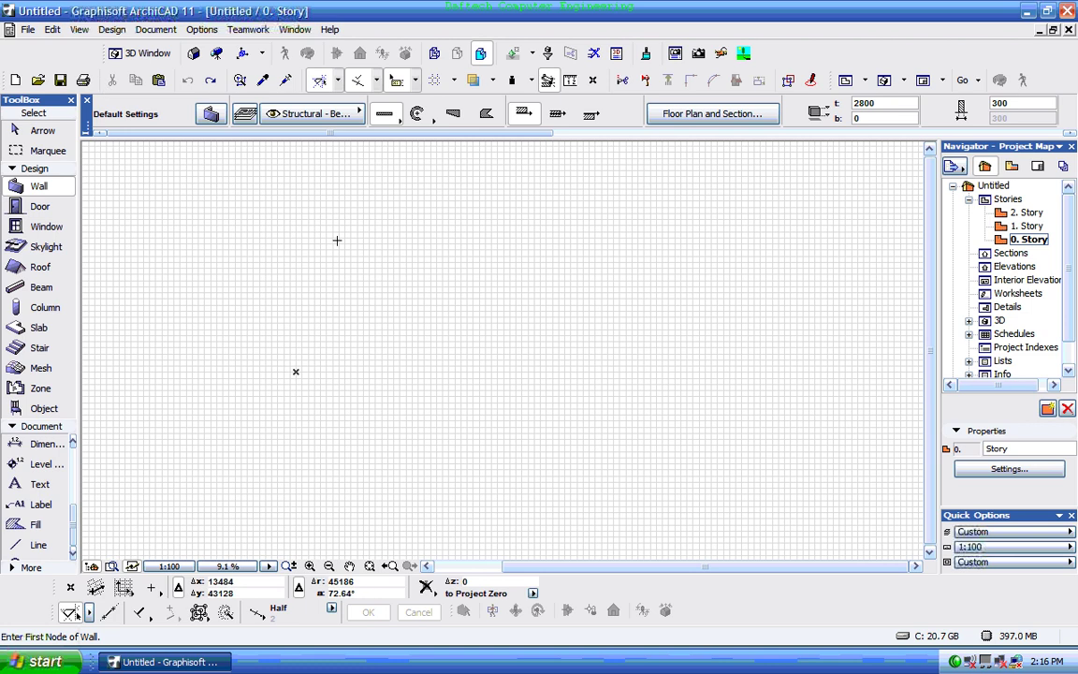
- Start creating a structural grid and choose the orthogonal grid form
click(110, 29)
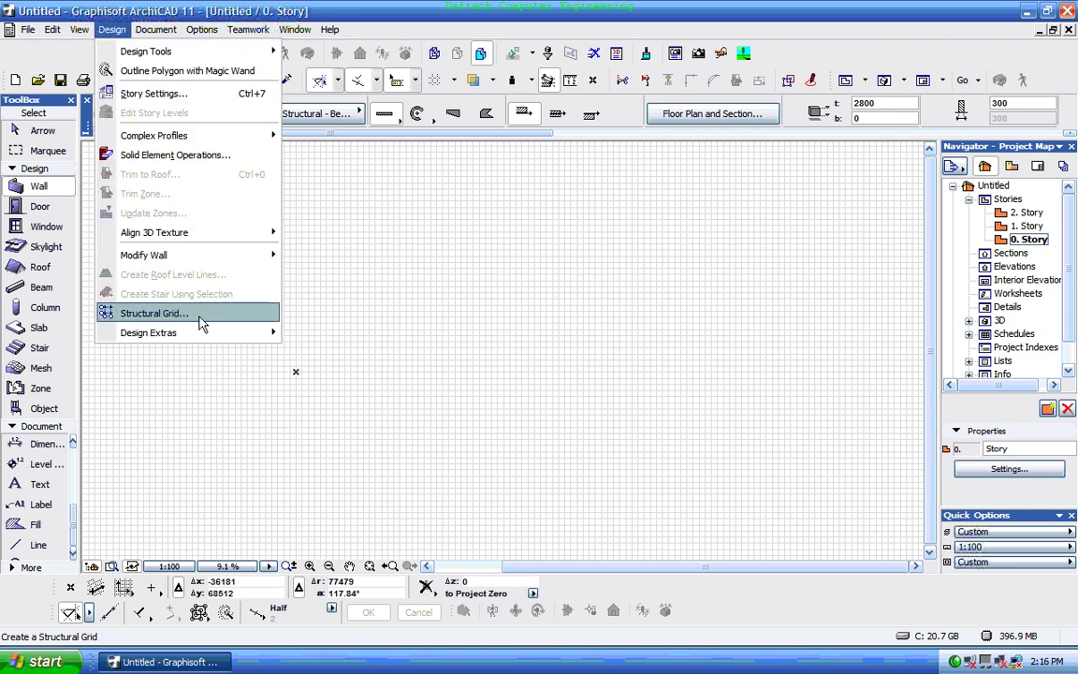
click(202, 318)
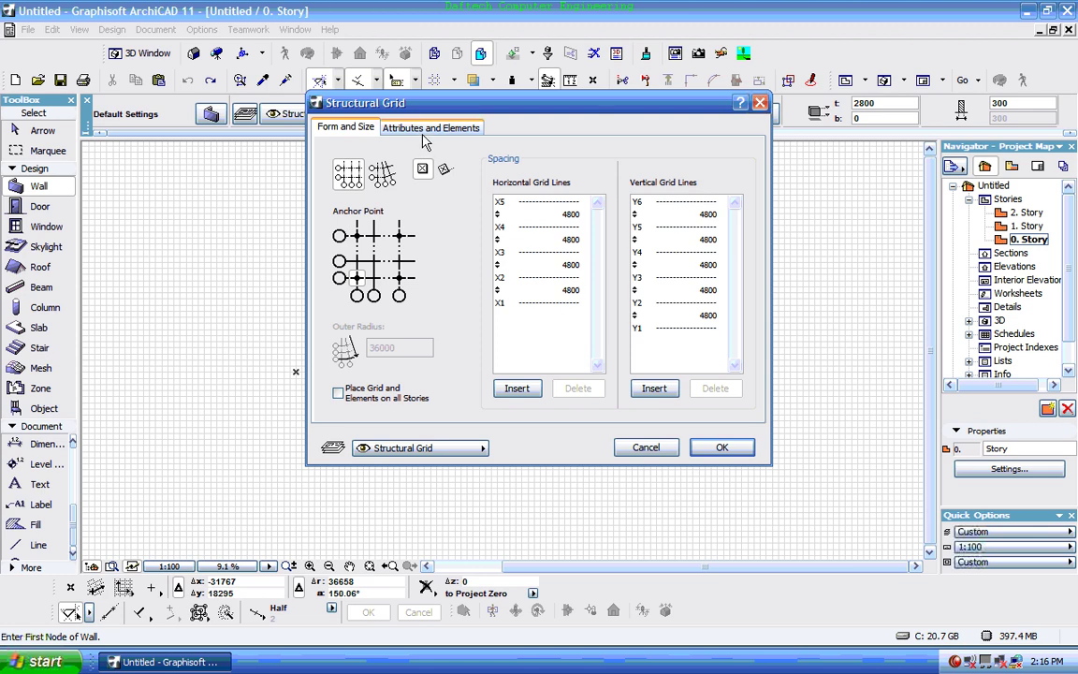
click(384, 176)
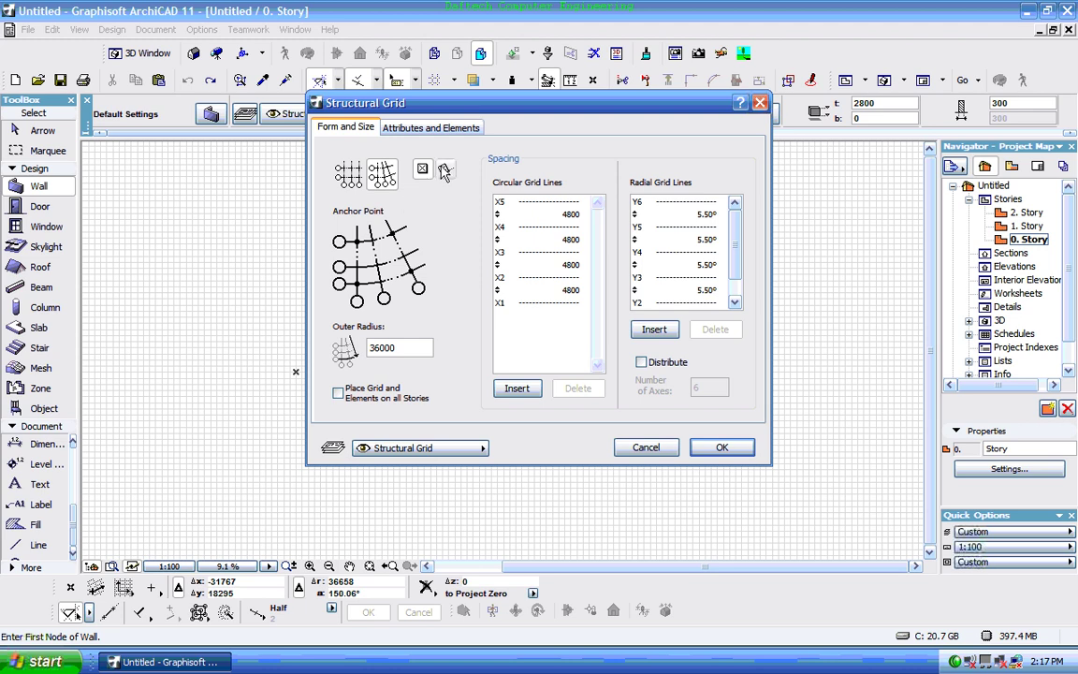
click(347, 173)
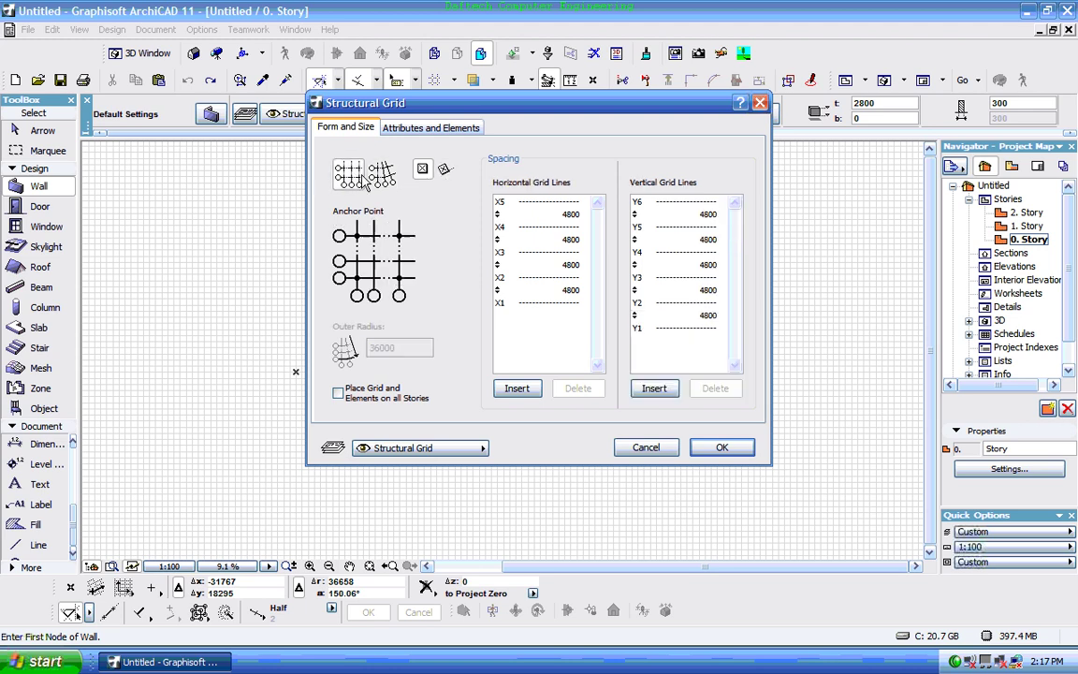
- Set the grid's axis numbering to A,B,C... for vertical axes and 1,2,3... for horizontal axes
click(412, 129)
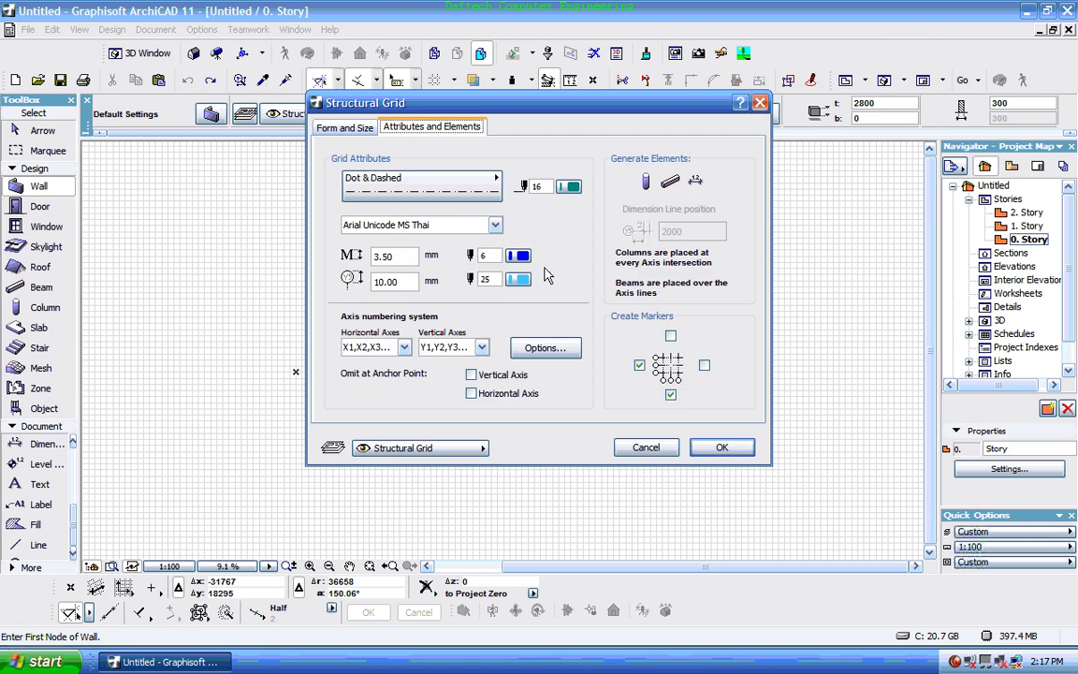
click(483, 348)
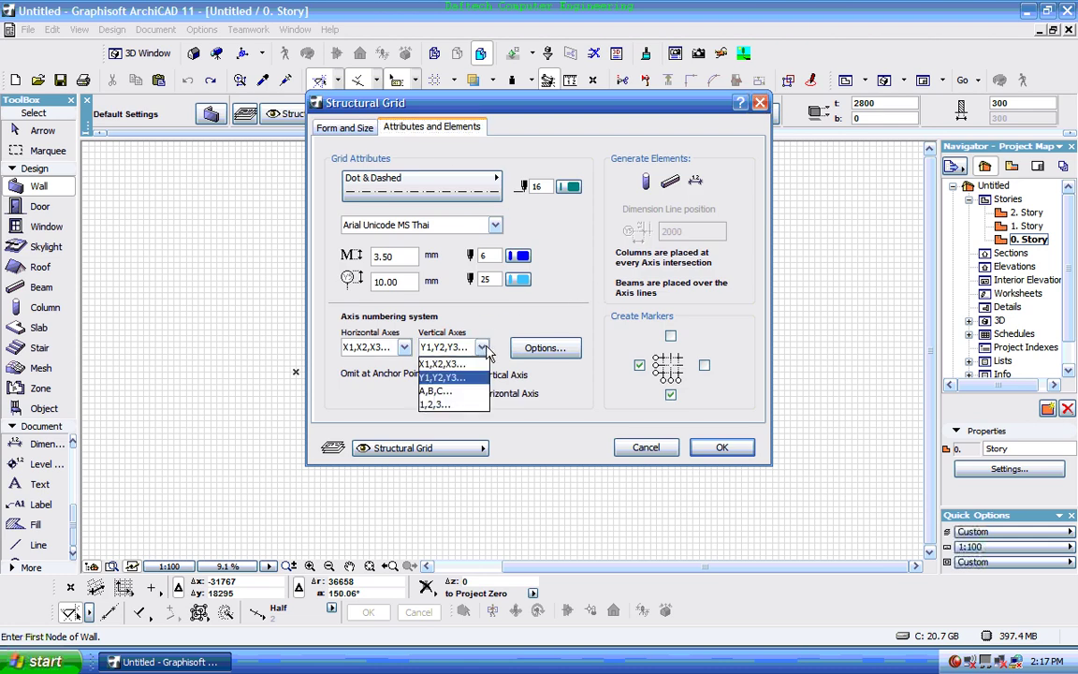
click(467, 391)
click(405, 348)
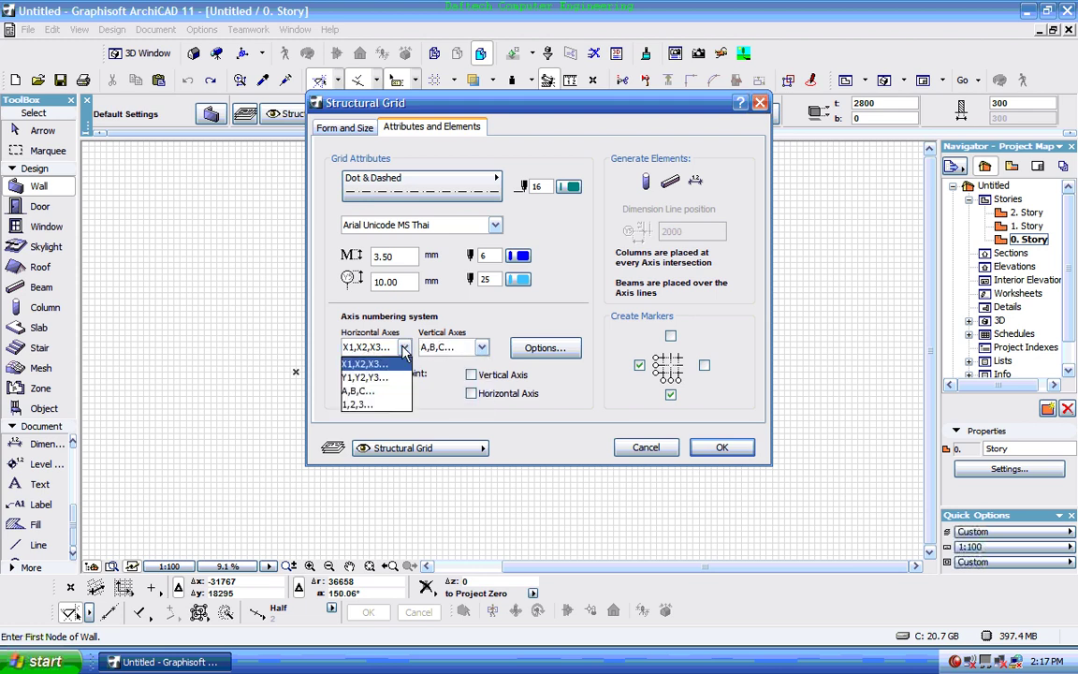
click(367, 405)
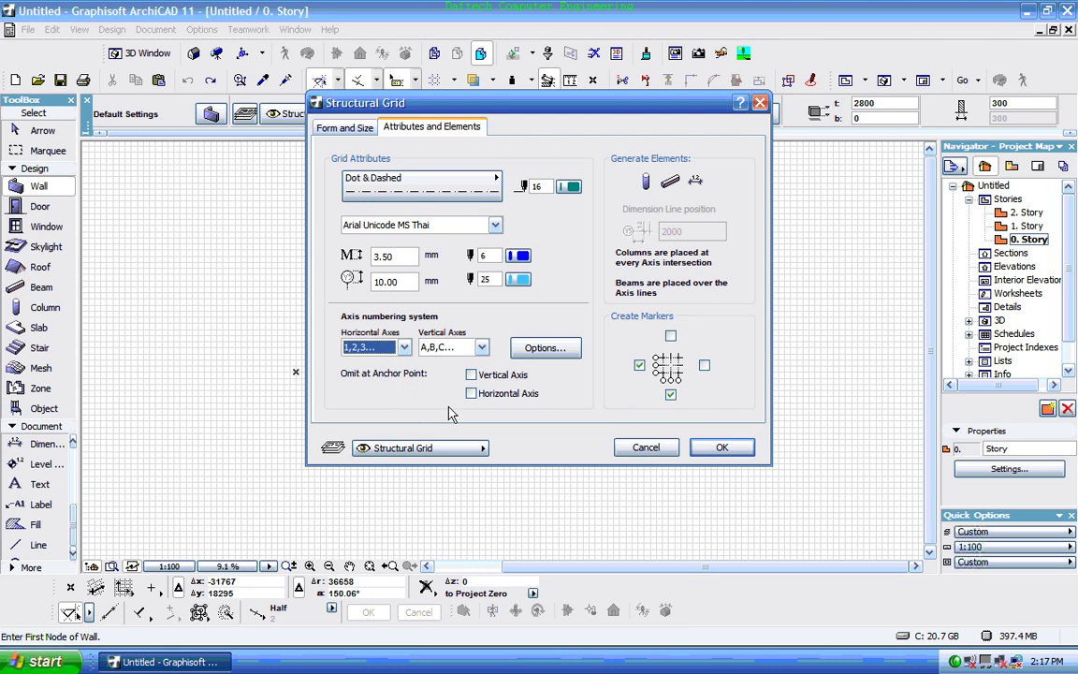
- Create axis markers only along the upper and right sides of the structural grid
click(670, 396)
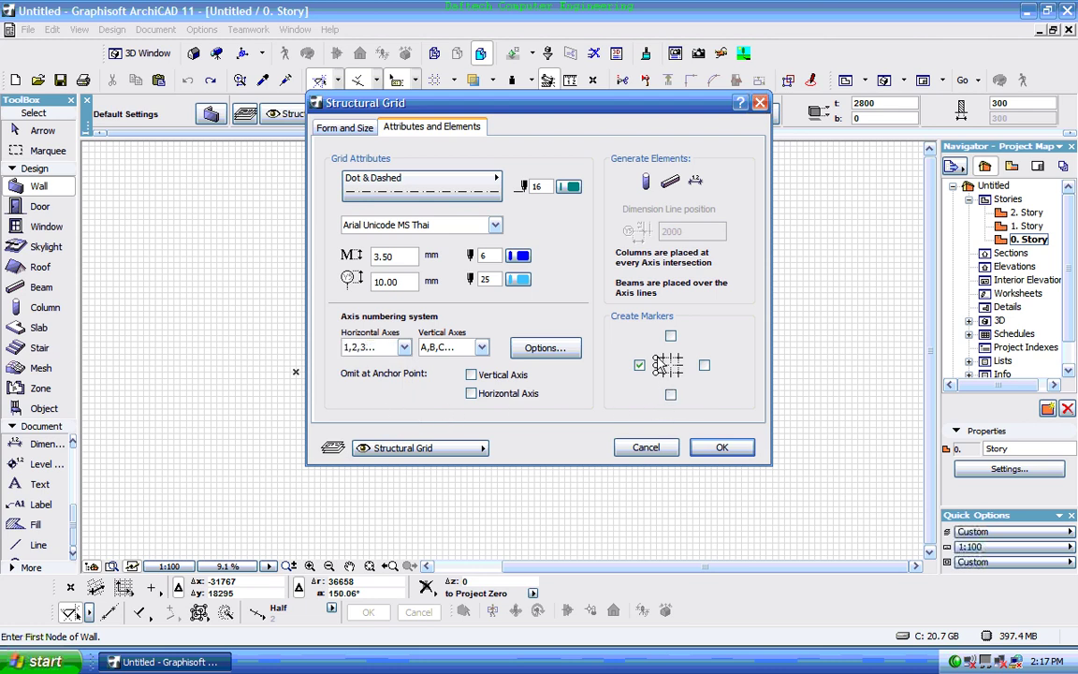
click(706, 367)
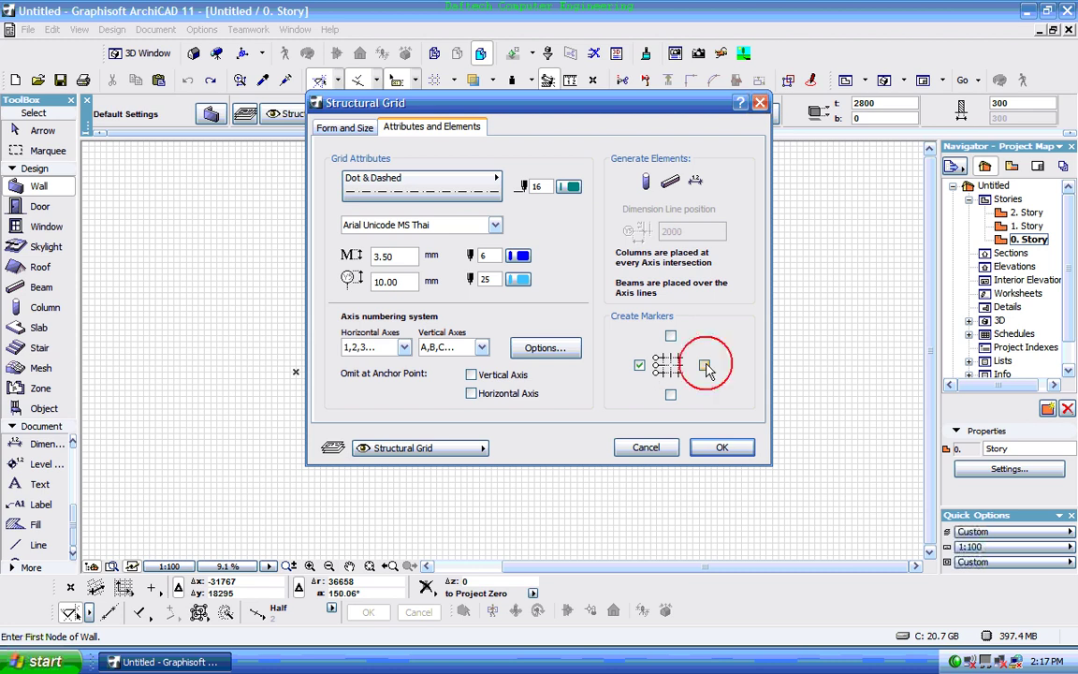
click(671, 335)
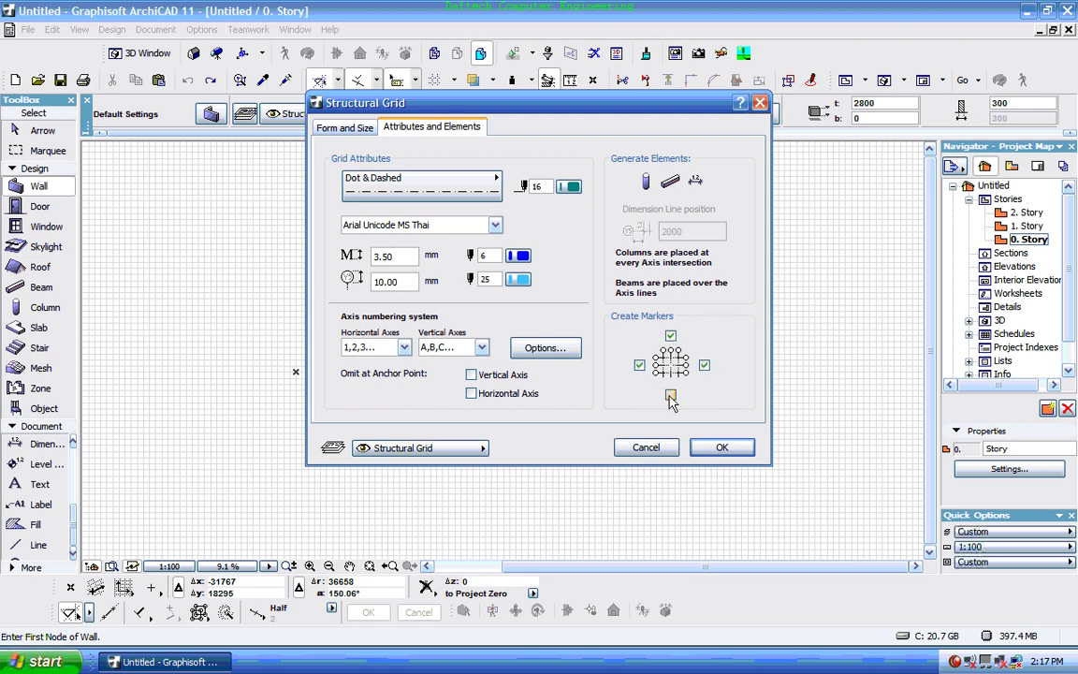
click(670, 396)
click(639, 364)
click(671, 396)
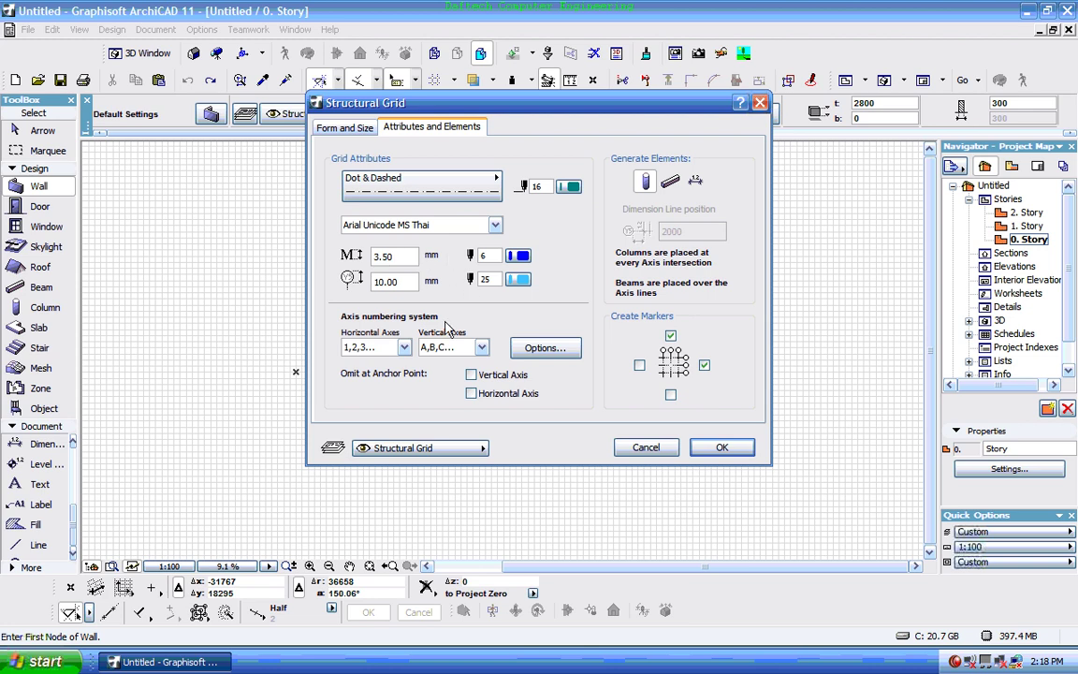
- Set the axis numbering direction to down for the horizontal axes and right for the vertical axes
click(543, 348)
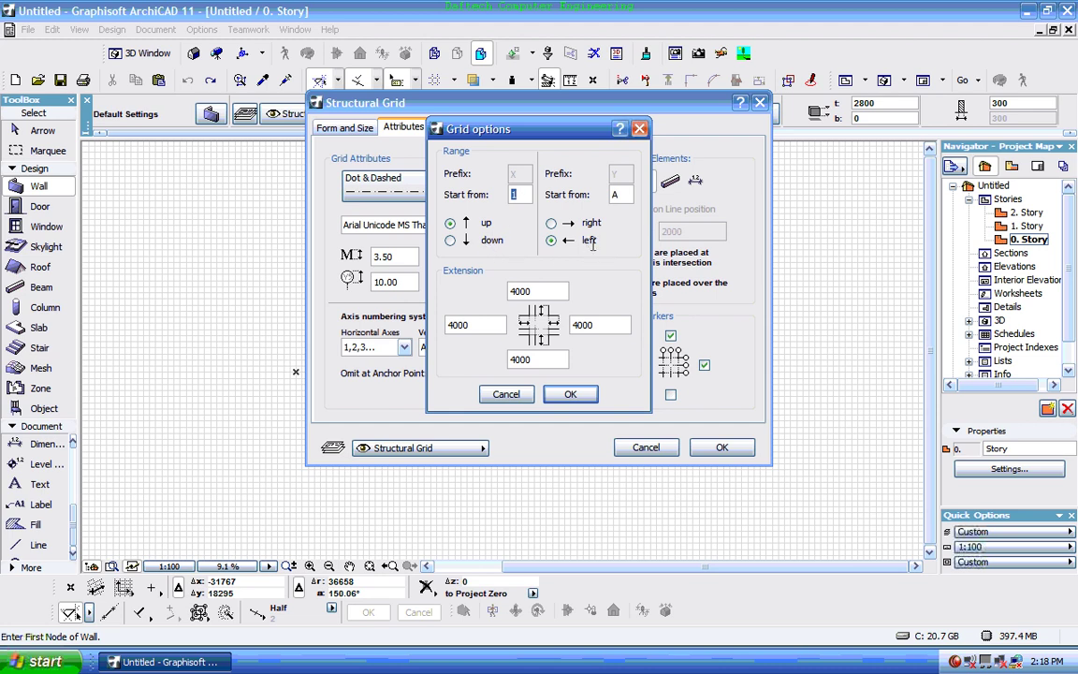
click(452, 242)
click(552, 224)
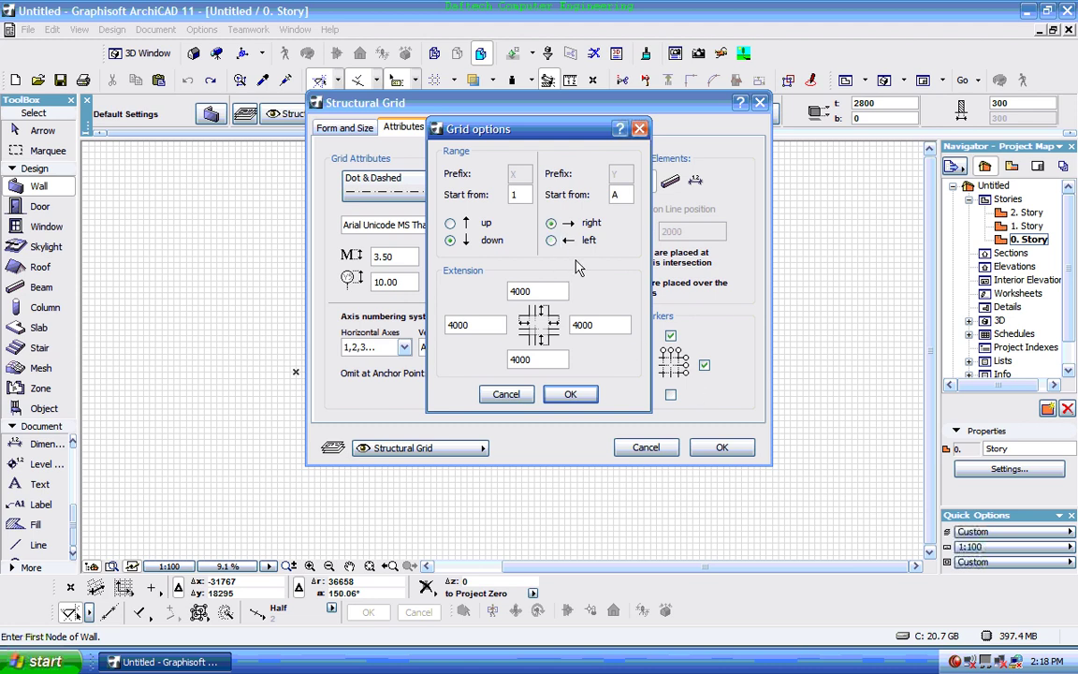
click(571, 394)
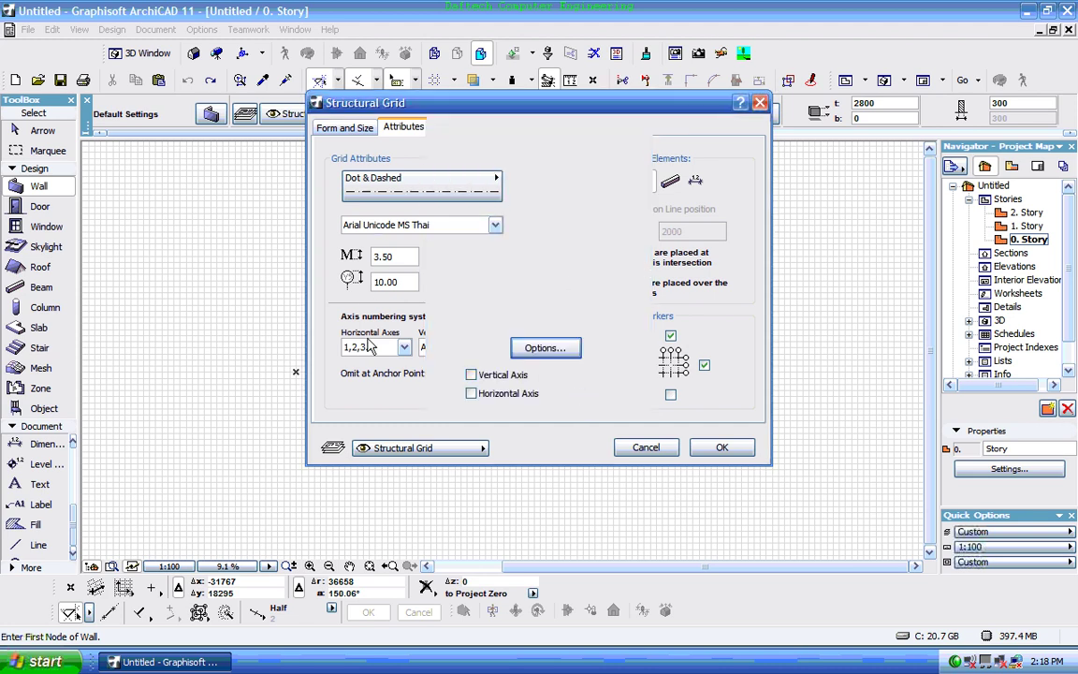
- Set the first three horizontal grid line spacings to 5000 and delete the fourth spacing
click(344, 131)
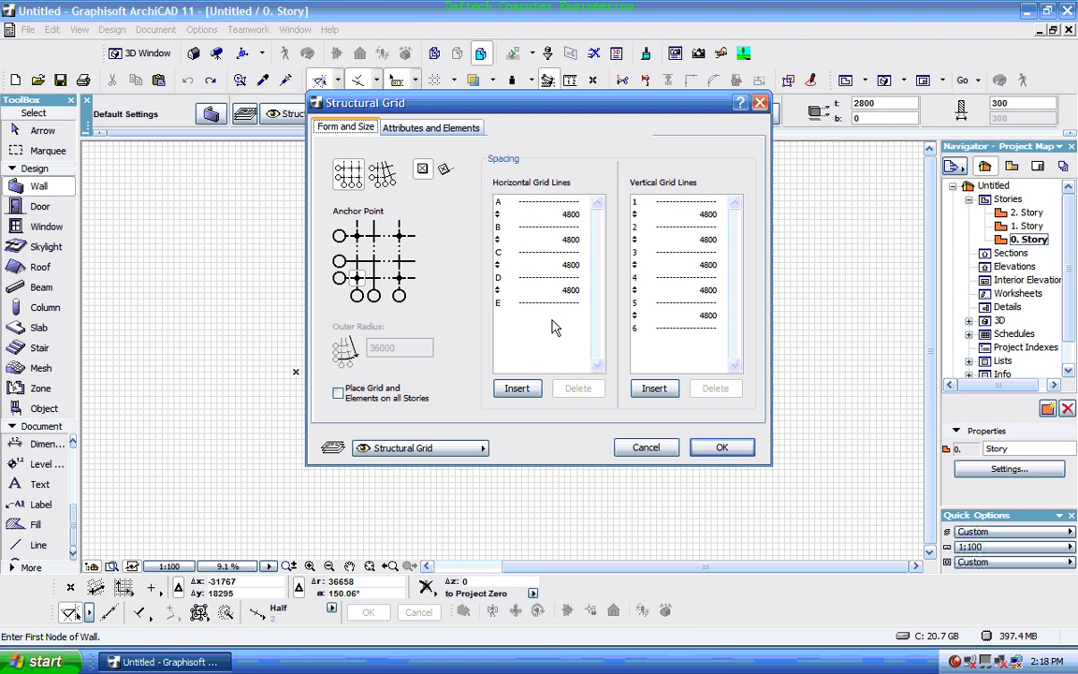
click(560, 291)
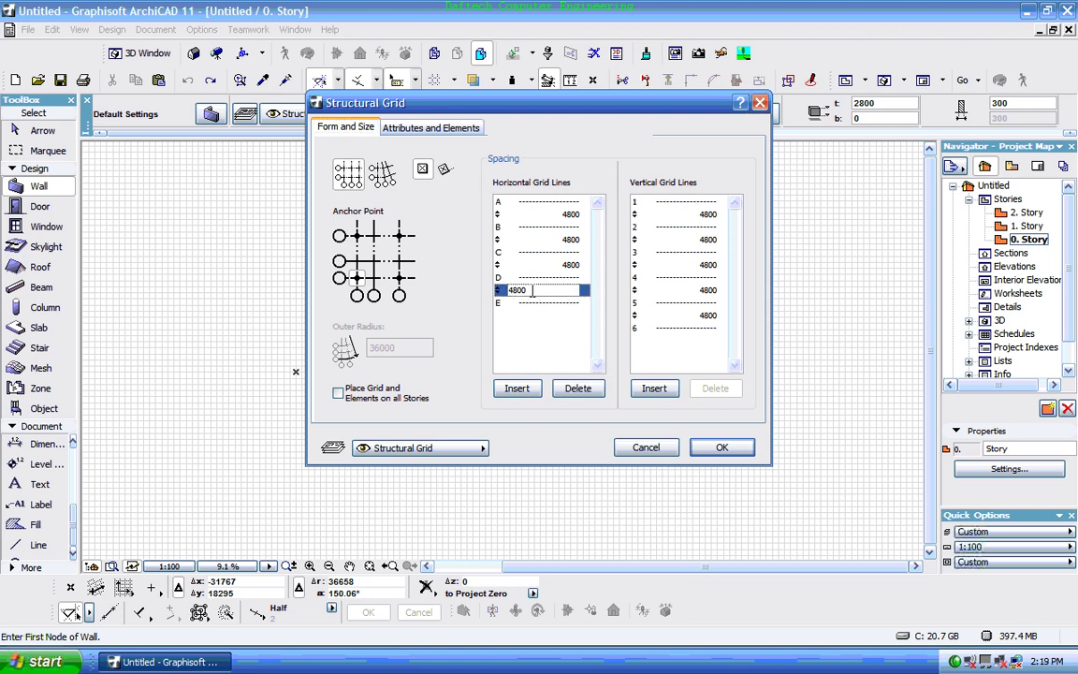
click(559, 213)
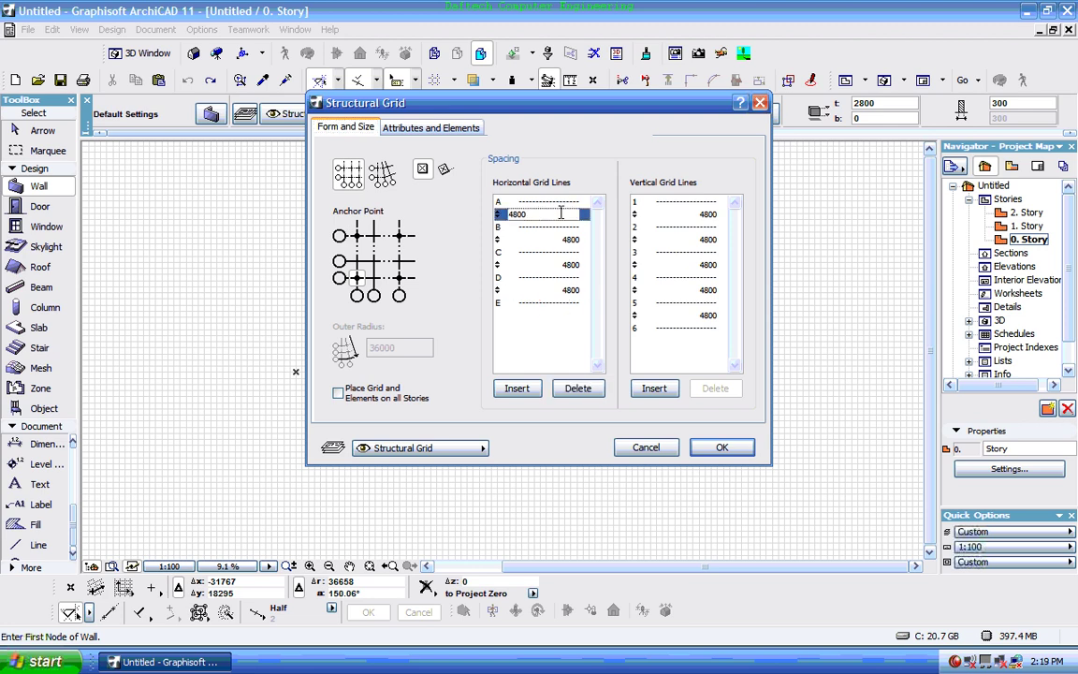
drag(558, 213, 480, 214)
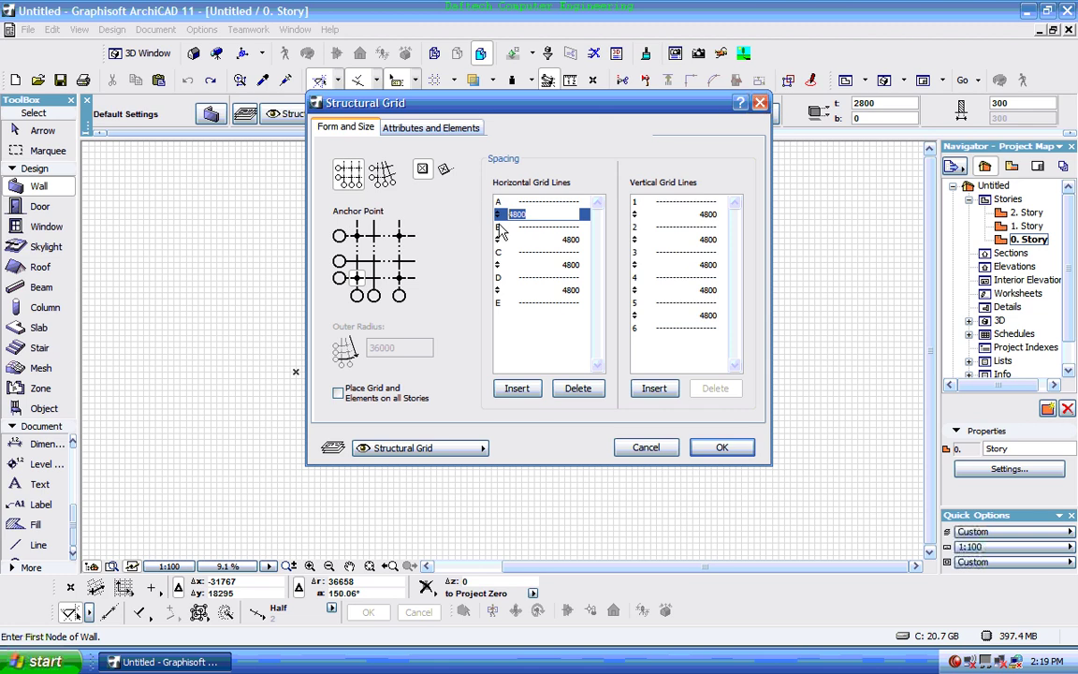
text(5000)
click(566, 238)
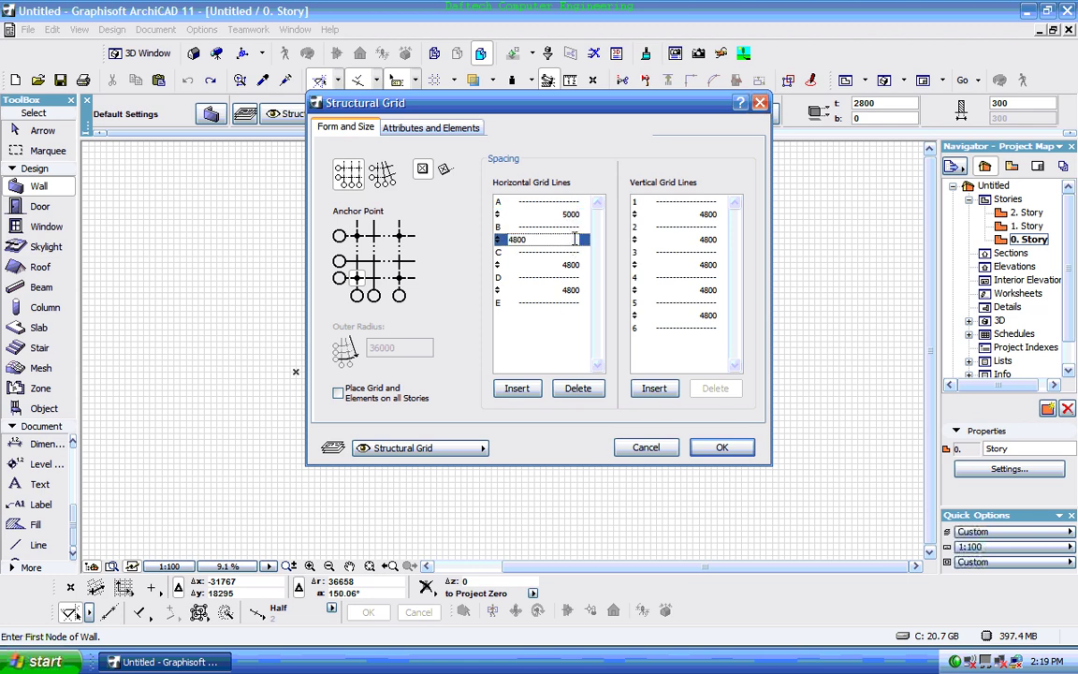
drag(575, 239, 487, 243)
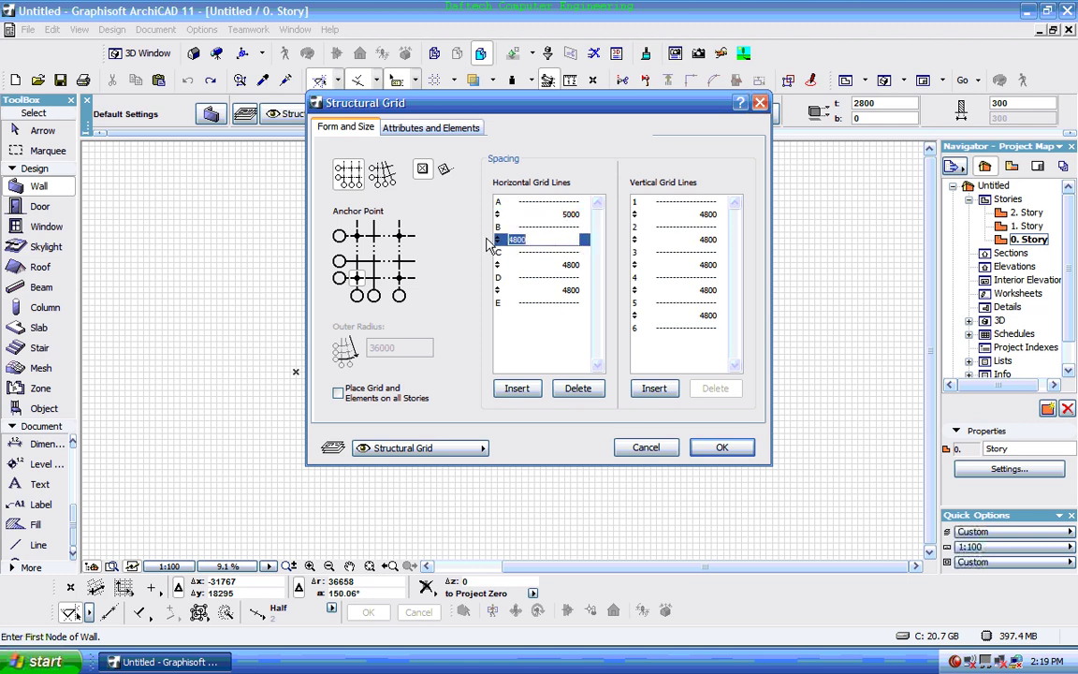
text(5000)
click(482, 264)
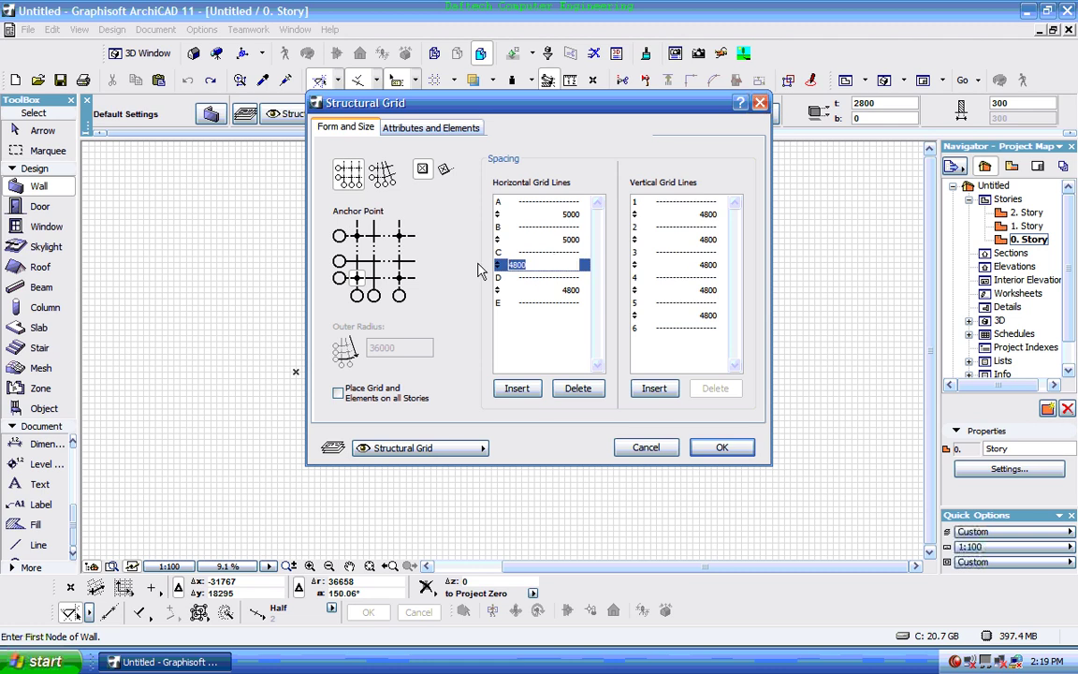
text(5000)
click(549, 291)
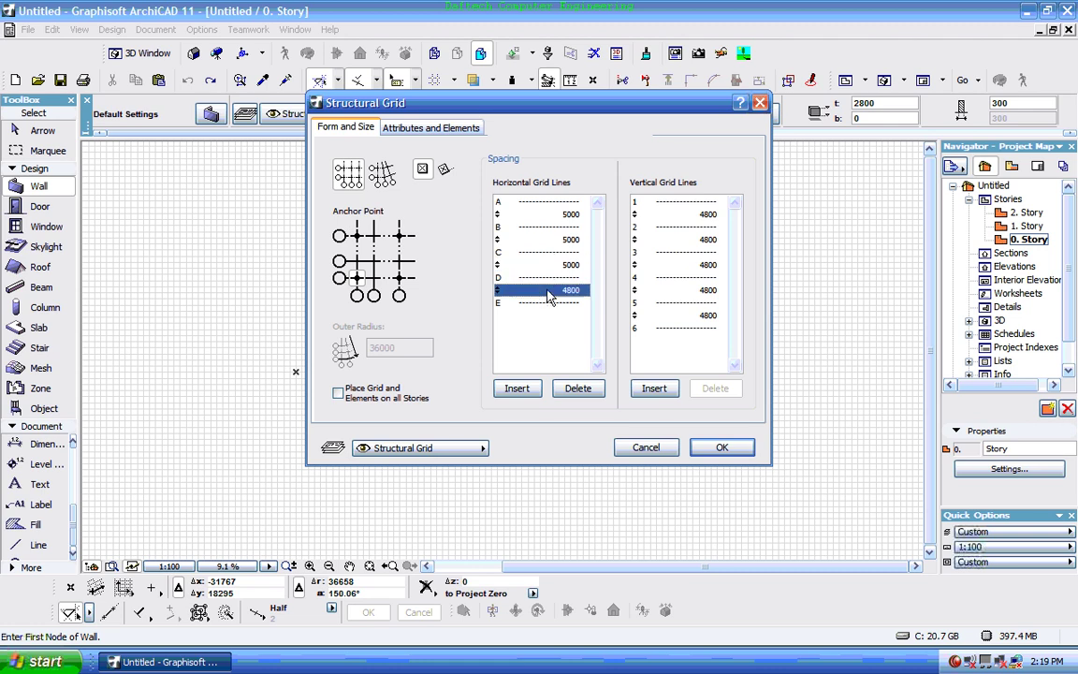
click(577, 388)
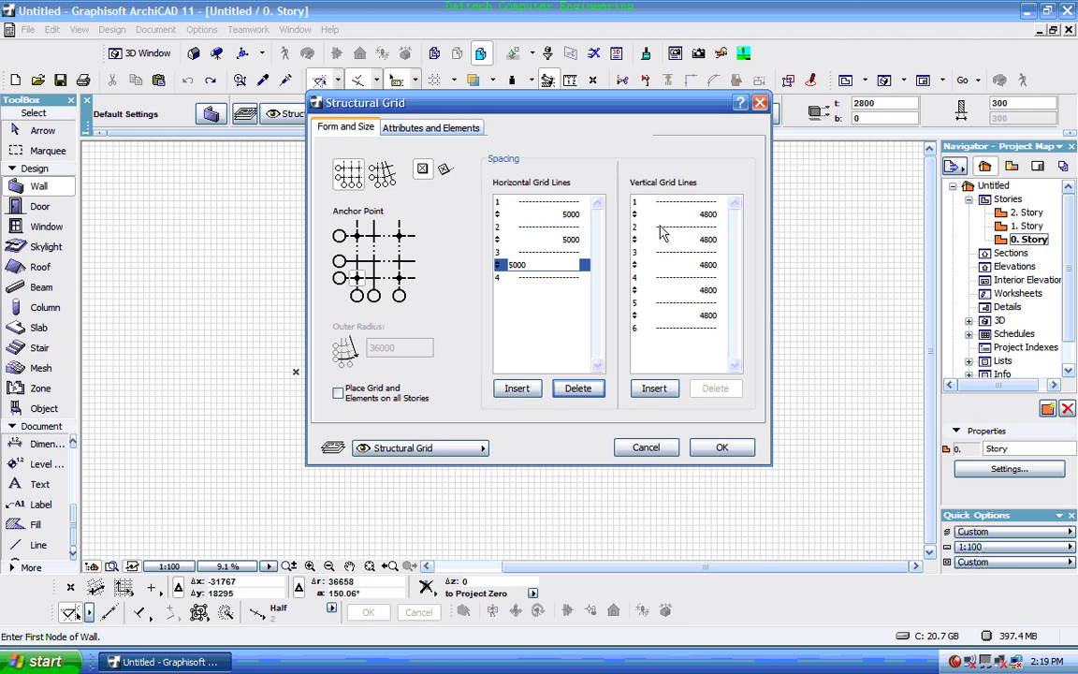
- Set the first vertical grid line spacing to 5500 and copy that value
click(705, 214)
drag(706, 214, 642, 217)
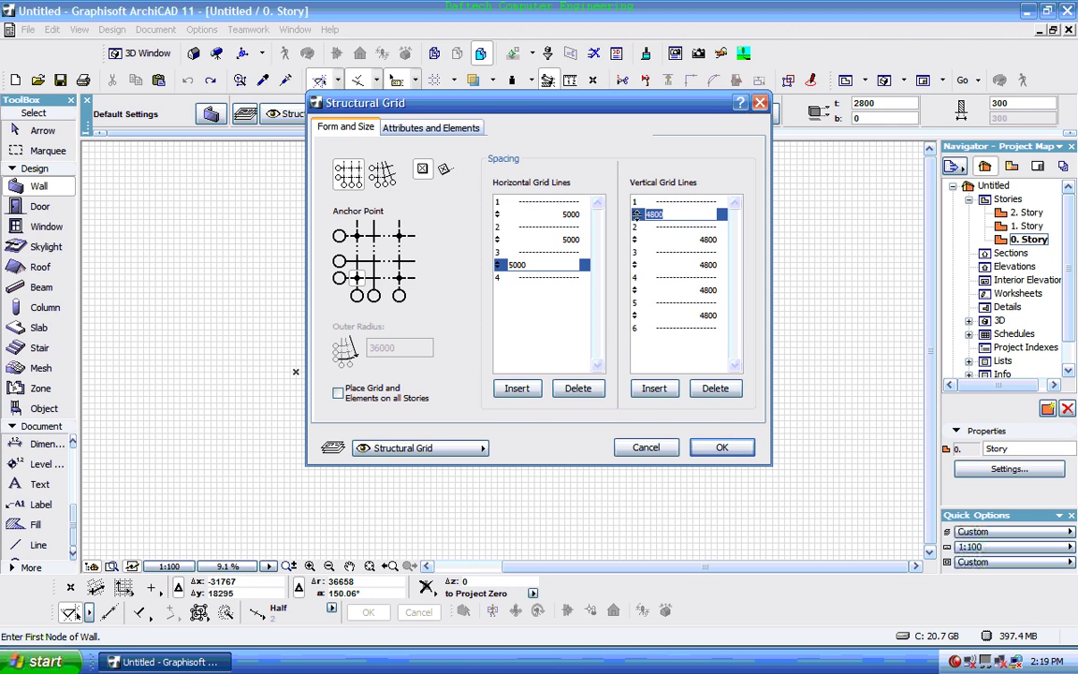
text(5000)
right_click(661, 215)
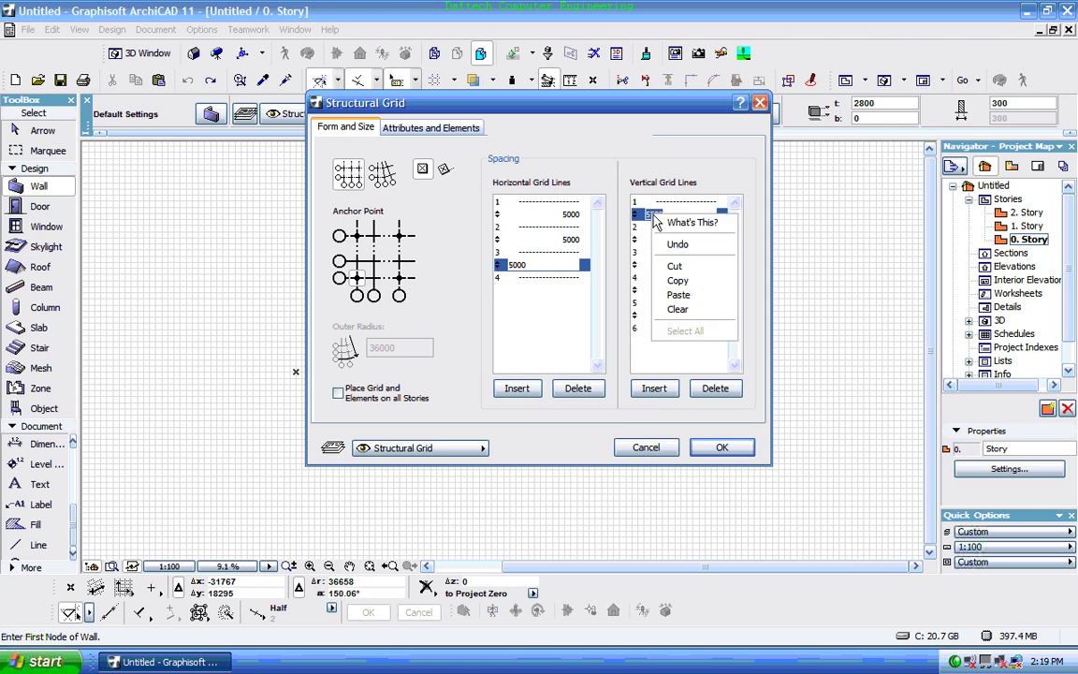
click(696, 282)
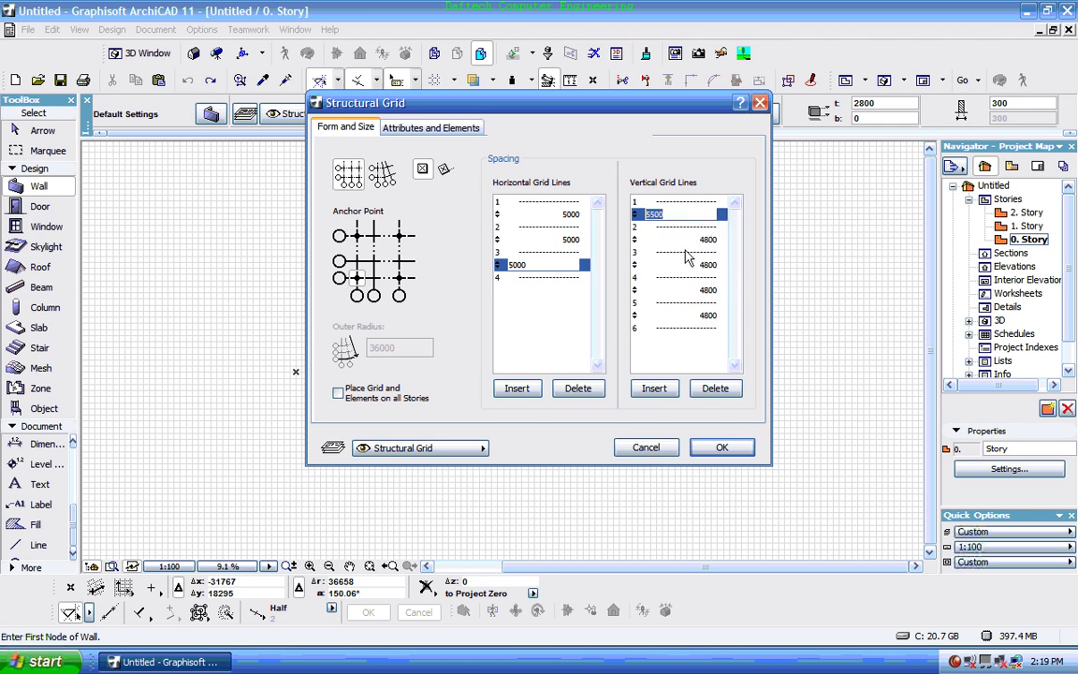
- Replace the second vertical grid line spacing with the copied value 5500
click(691, 238)
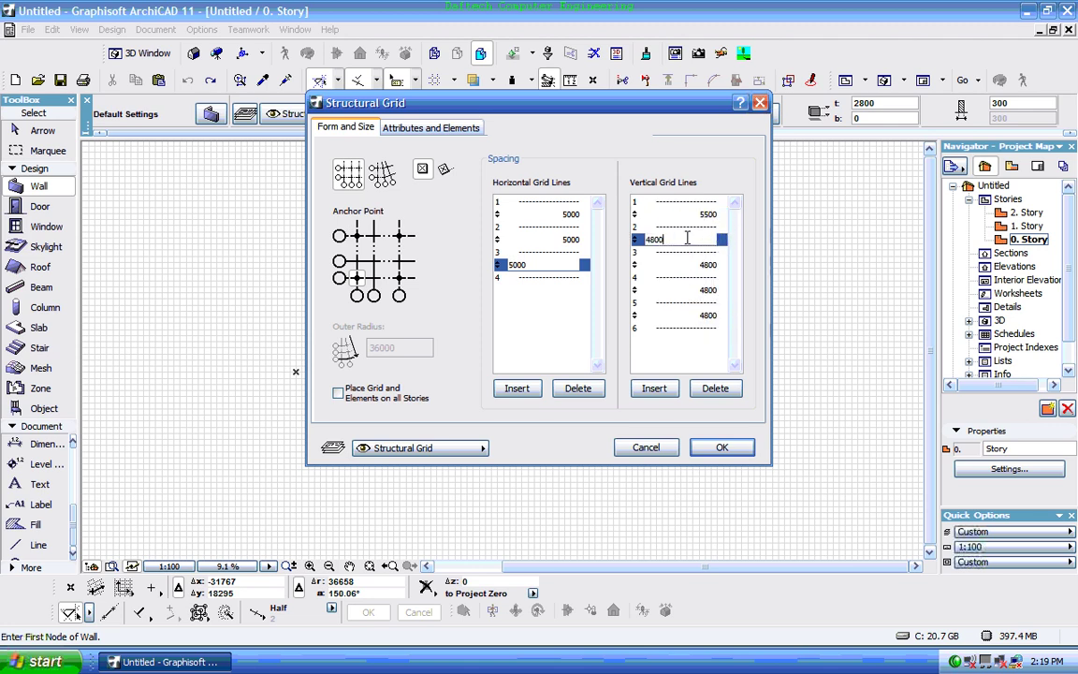
drag(671, 239, 641, 233)
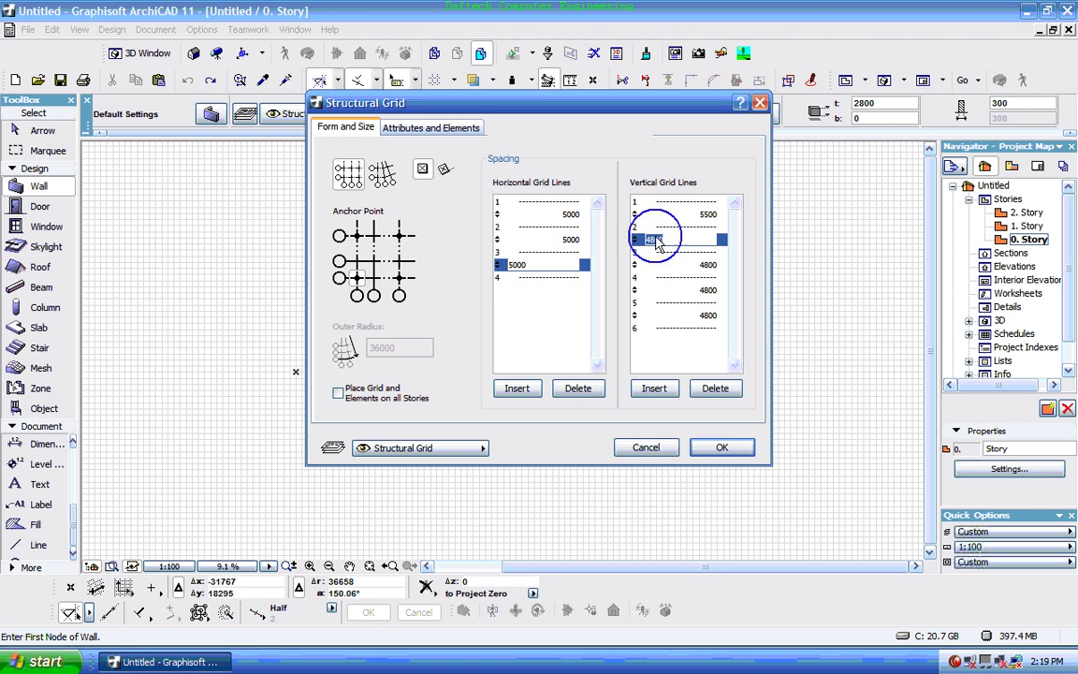
right_click(665, 238)
click(694, 319)
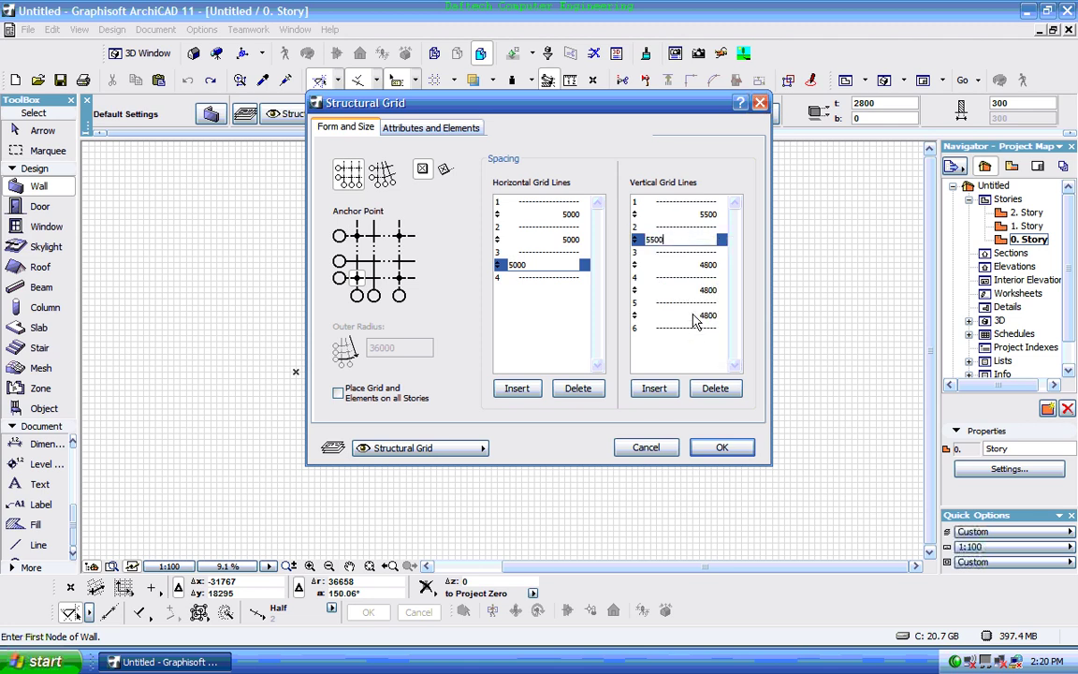
- Replace the third and fourth vertical grid line spacings with the copied value 5500
click(698, 264)
drag(697, 264, 637, 272)
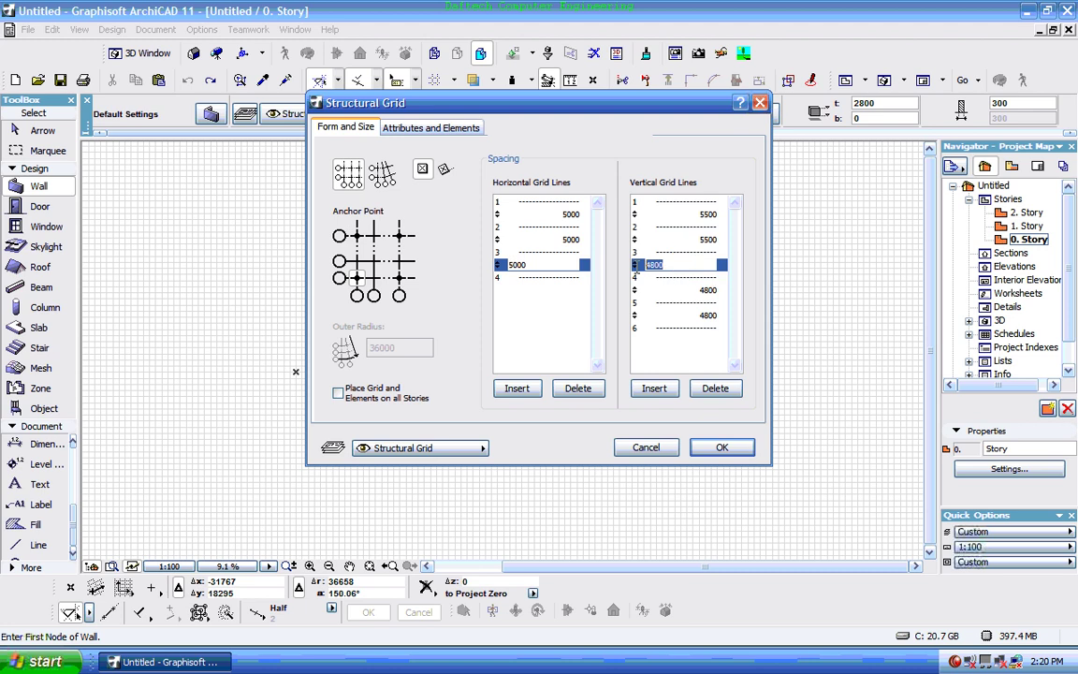
right_click(668, 265)
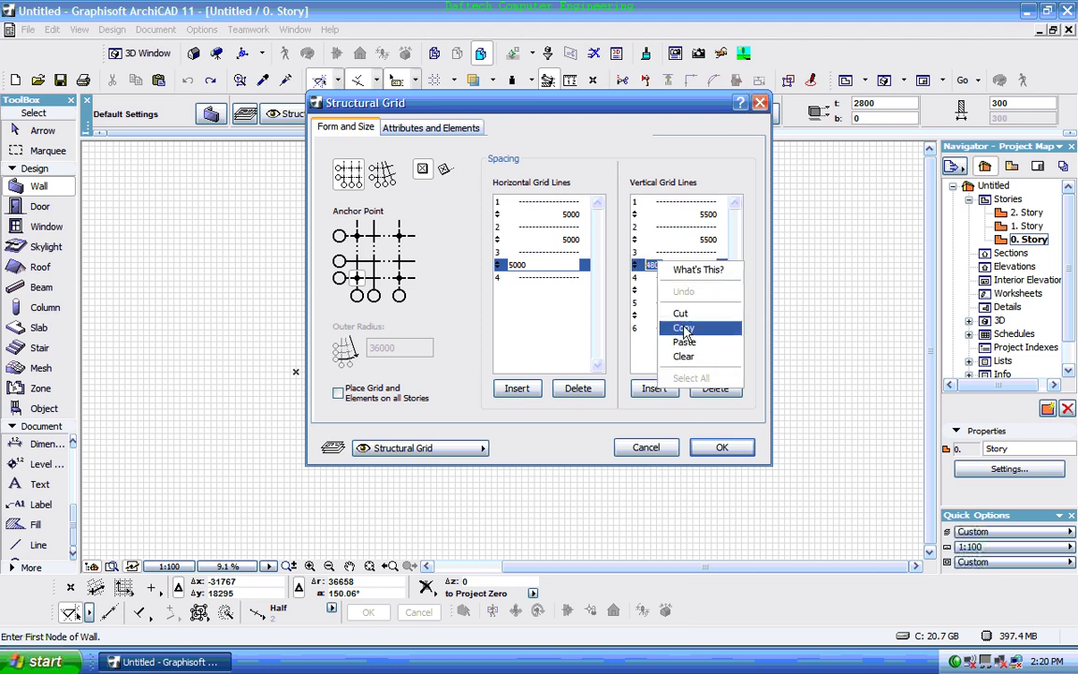
click(684, 342)
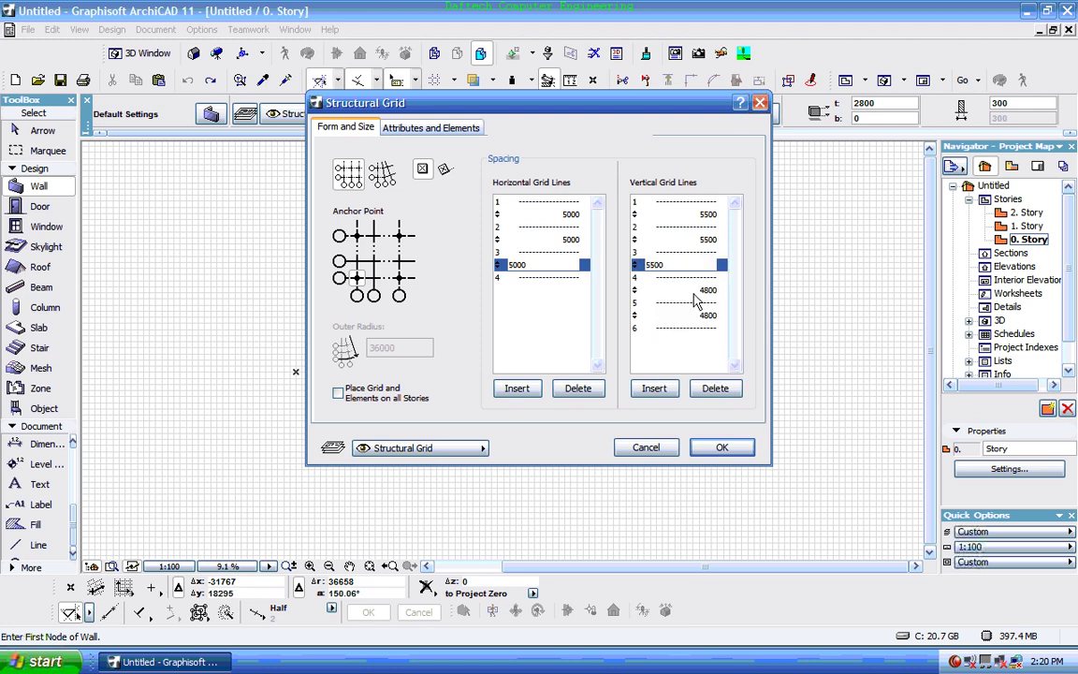
click(691, 291)
drag(691, 291, 646, 299)
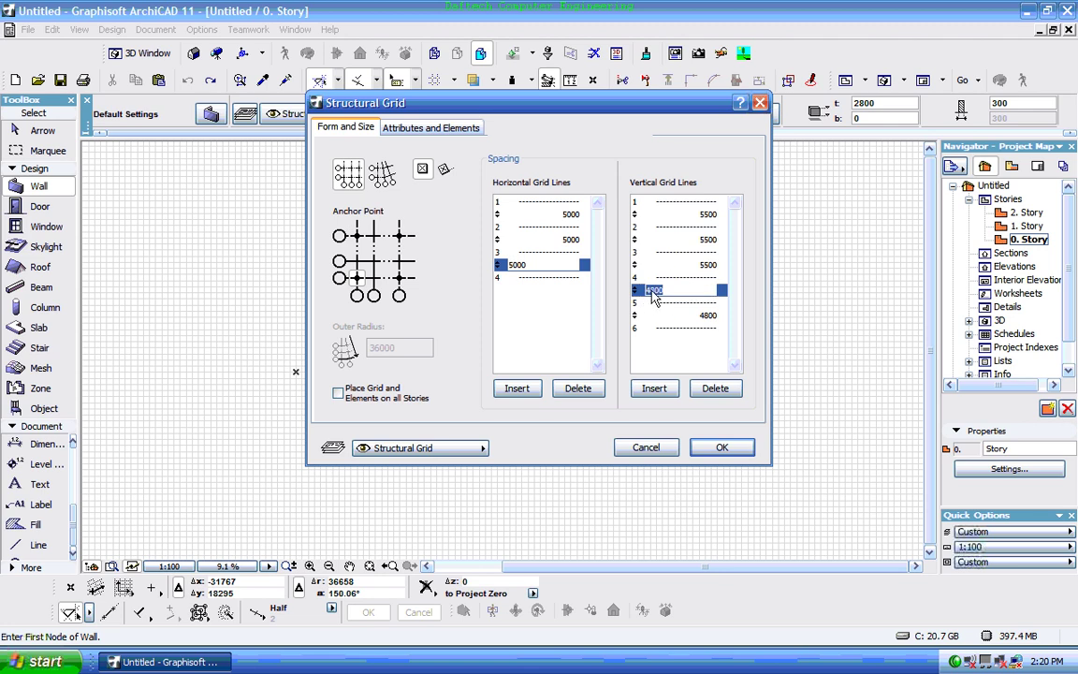
right_click(652, 290)
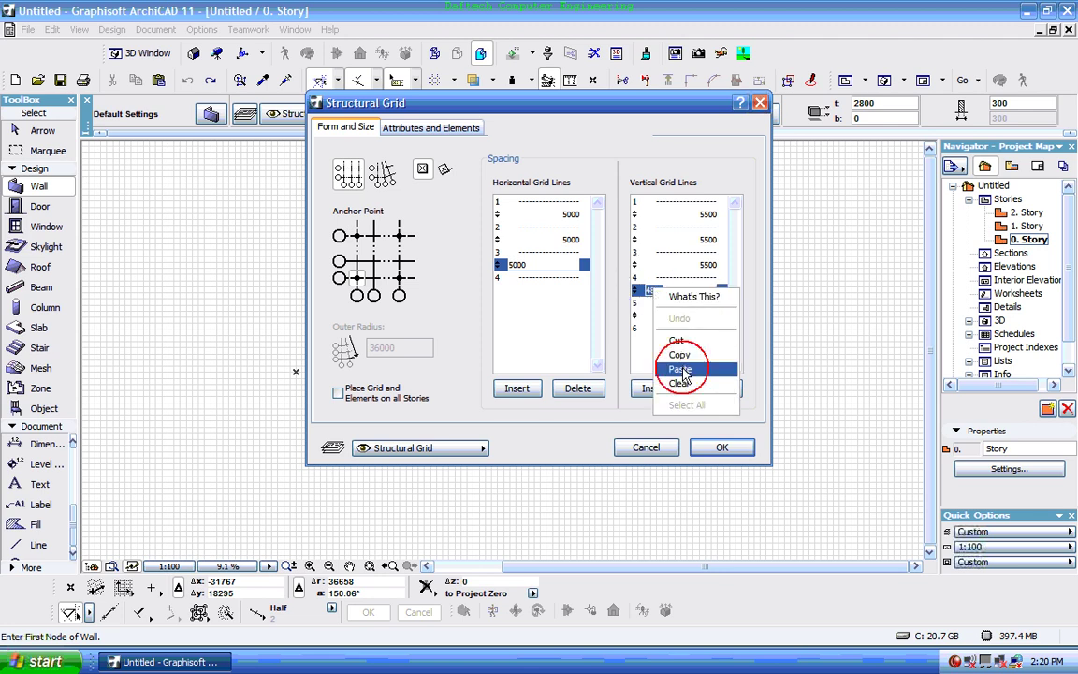
click(681, 369)
- Delete the fifth vertical grid line spacing and place the structural grid in the empty middle area of the floor plan
click(705, 316)
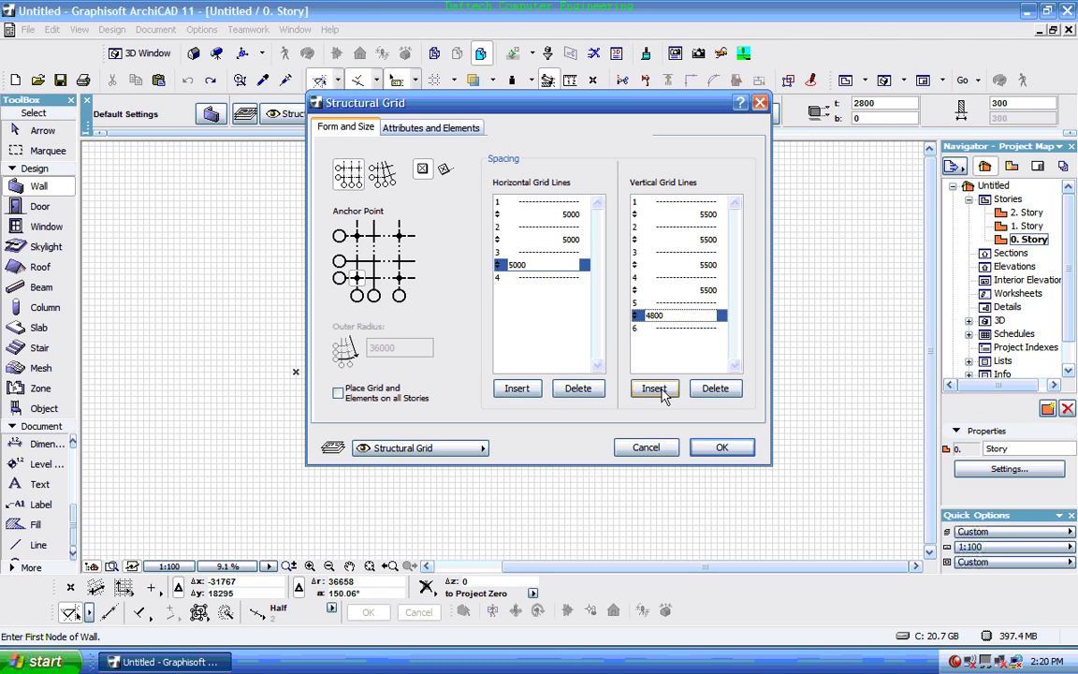
click(713, 388)
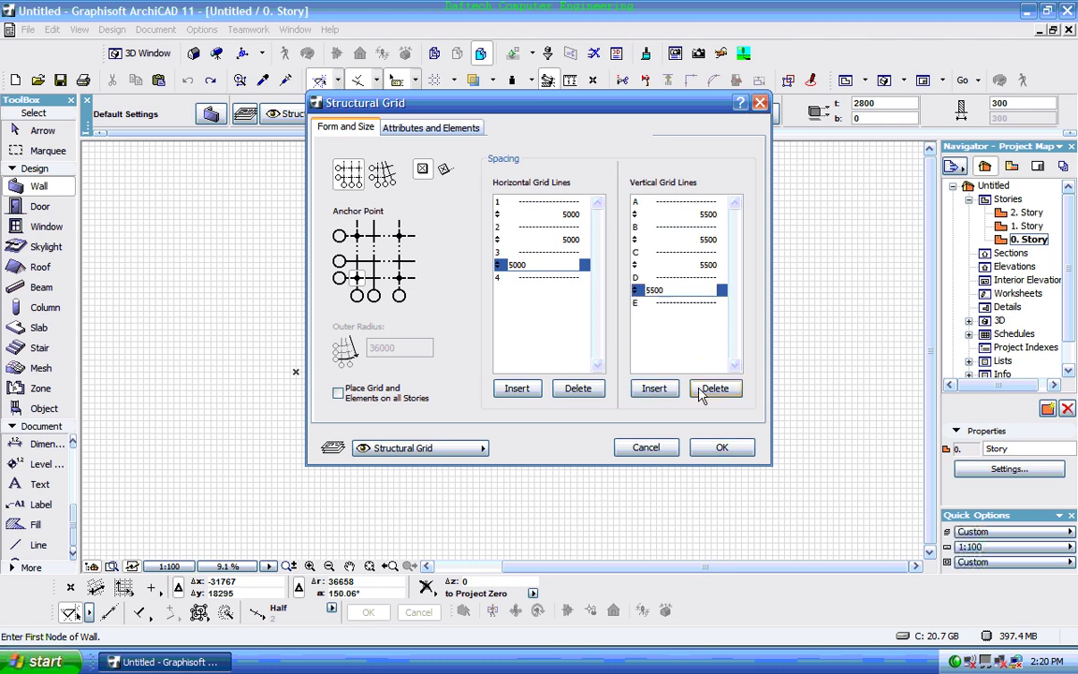
click(717, 449)
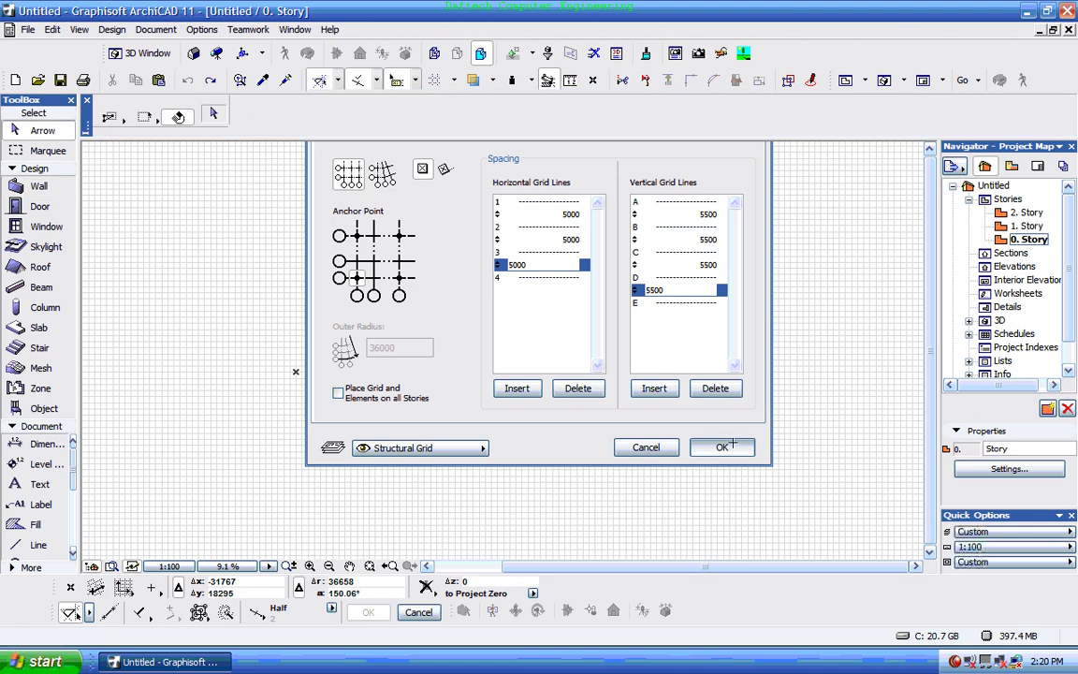
click(443, 328)
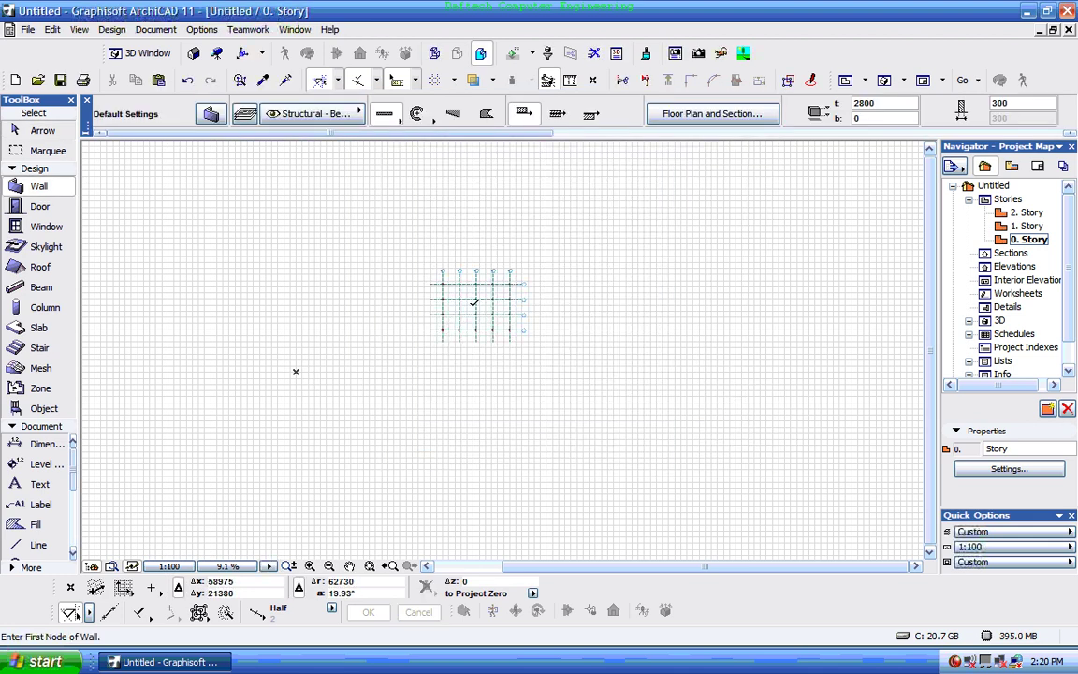
- Examine the placed grid's axis markers and the columns at the axis intersections up close
scroll(476, 303, up, 1)
scroll(458, 250, up, 7)
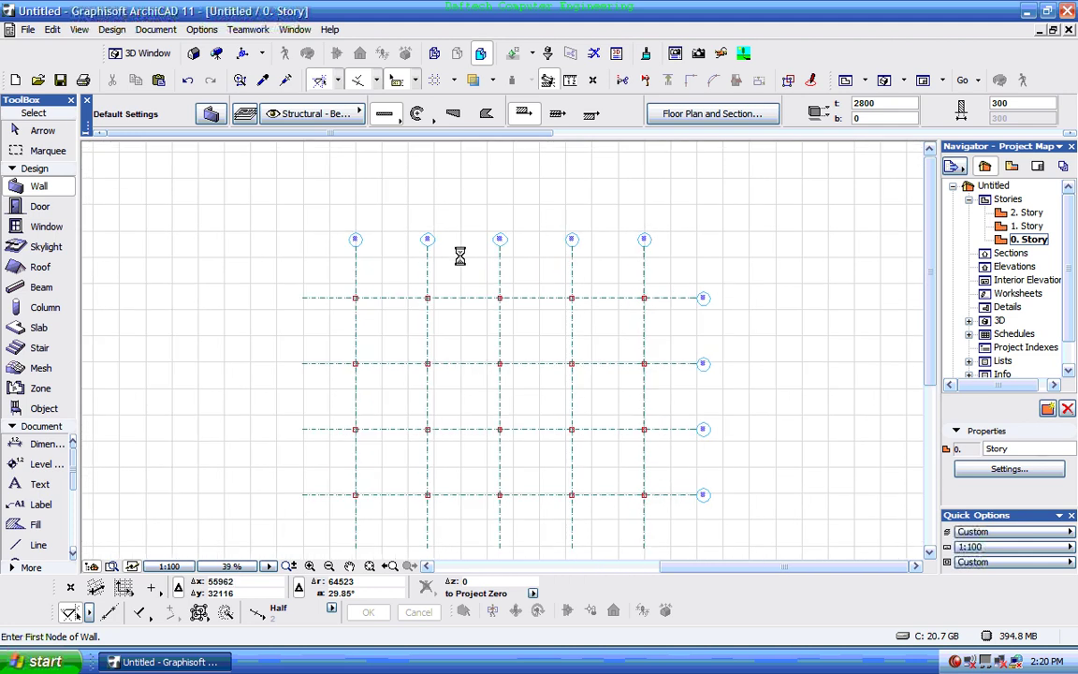
scroll(646, 229, up, 5)
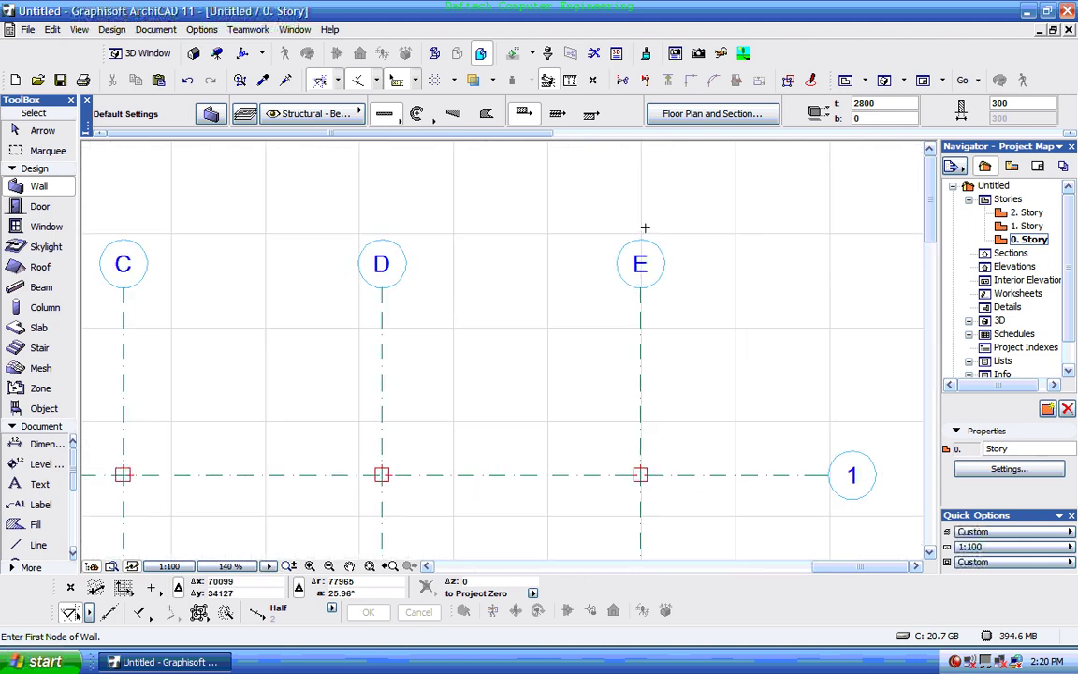
scroll(678, 304, down, 4)
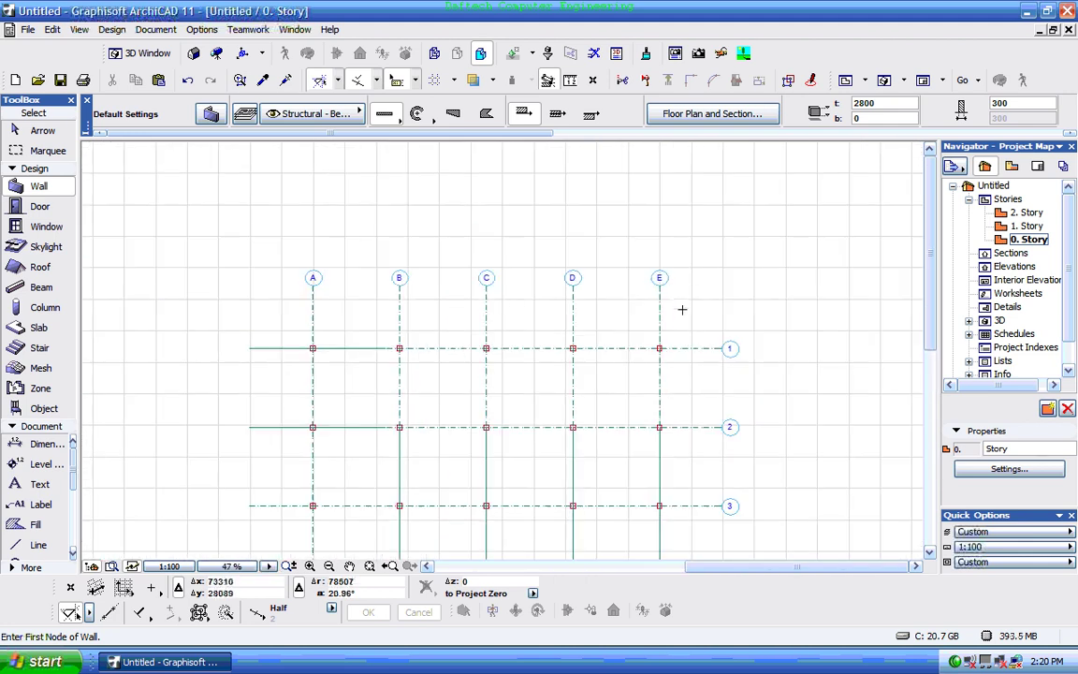
scroll(720, 402, down, 2)
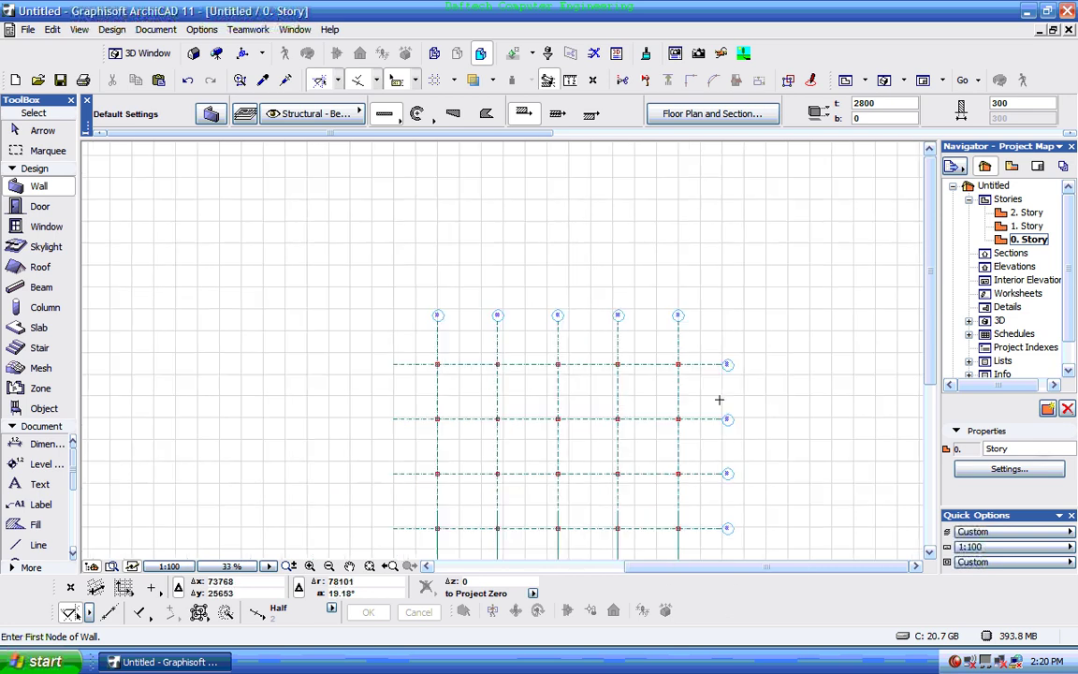
scroll(720, 406, up, 2)
scroll(726, 476, down, 1)
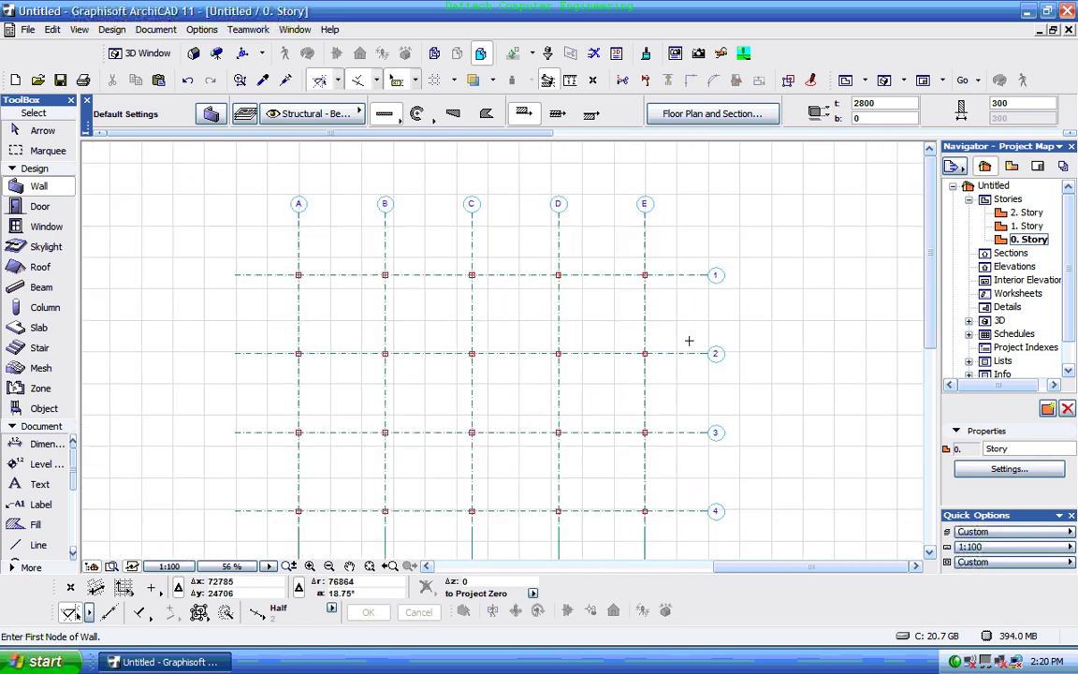
scroll(695, 431, up, 1)
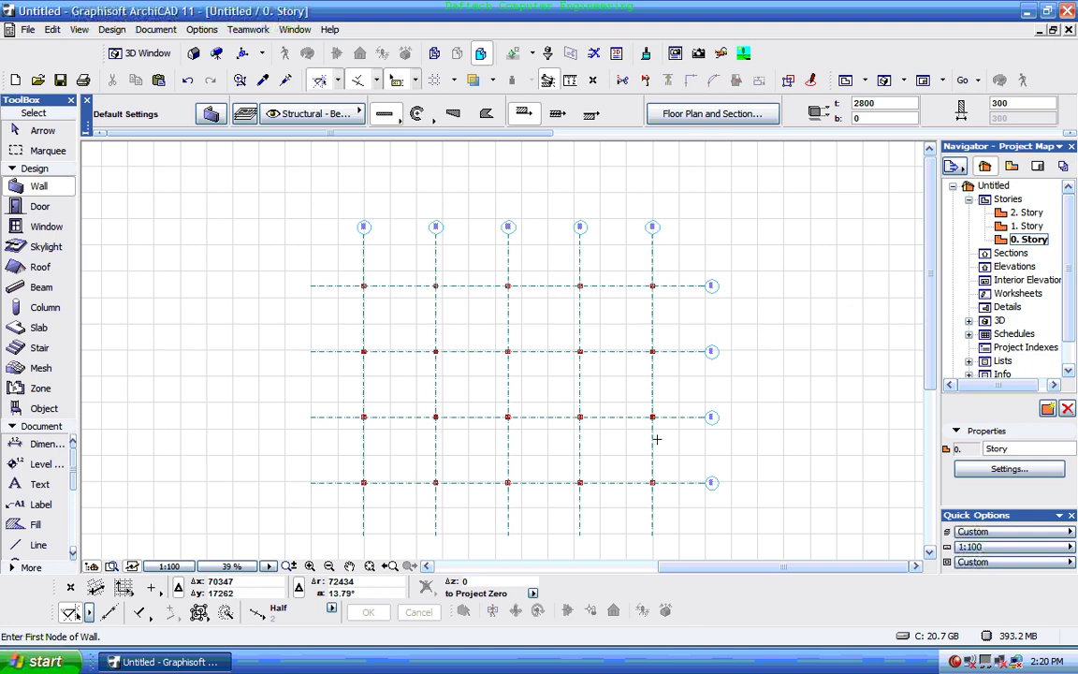
scroll(655, 438, up, 1)
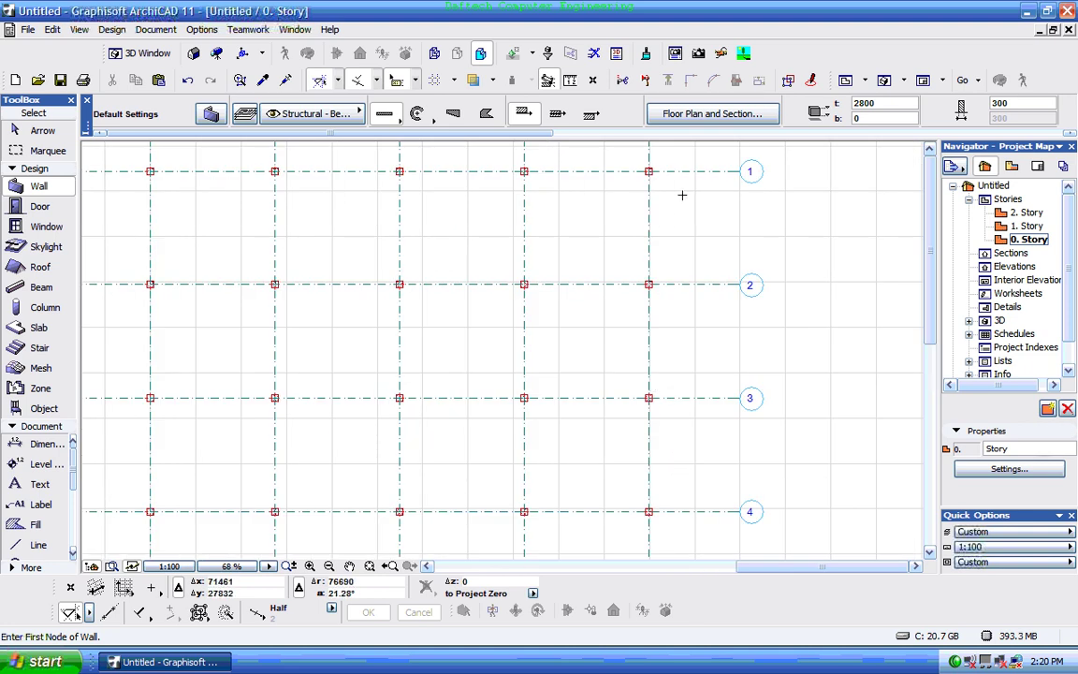
scroll(686, 401, down, 2)
scroll(539, 239, up, 3)
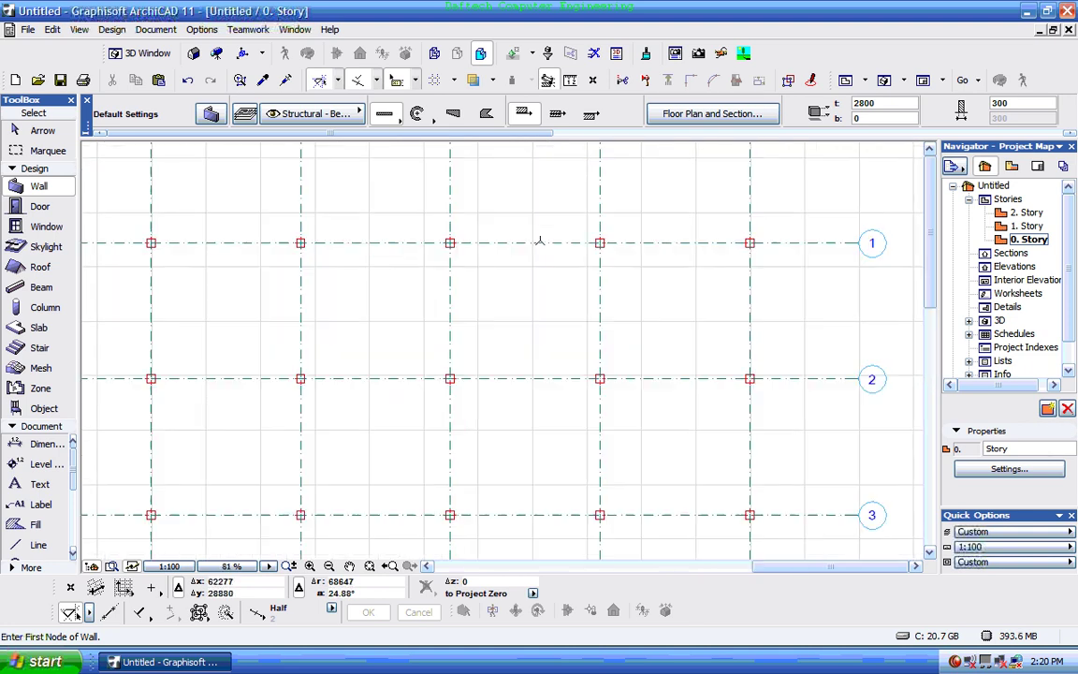
scroll(620, 243, up, 4)
scroll(618, 239, up, 2)
scroll(614, 250, down, 5)
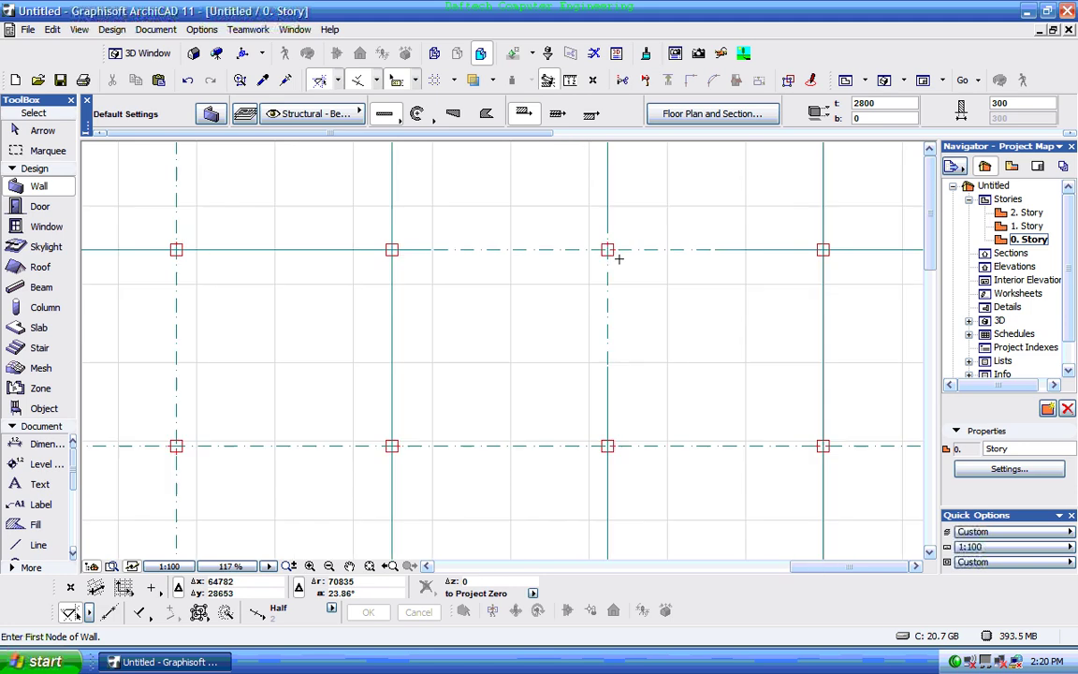
scroll(613, 260, down, 3)
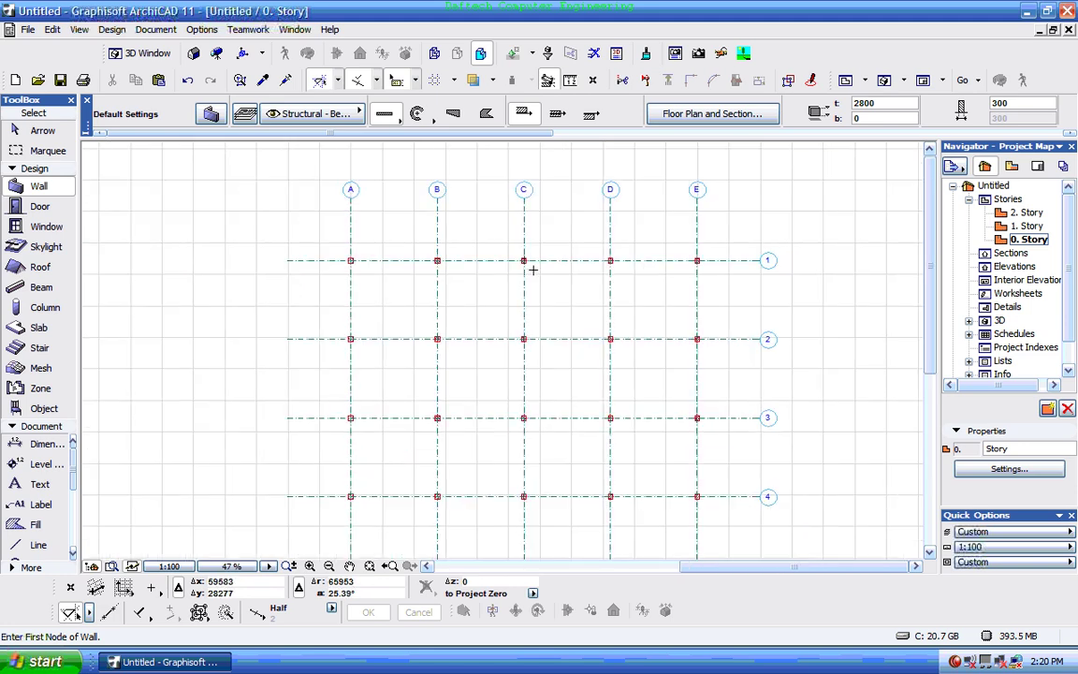
scroll(348, 263, up, 6)
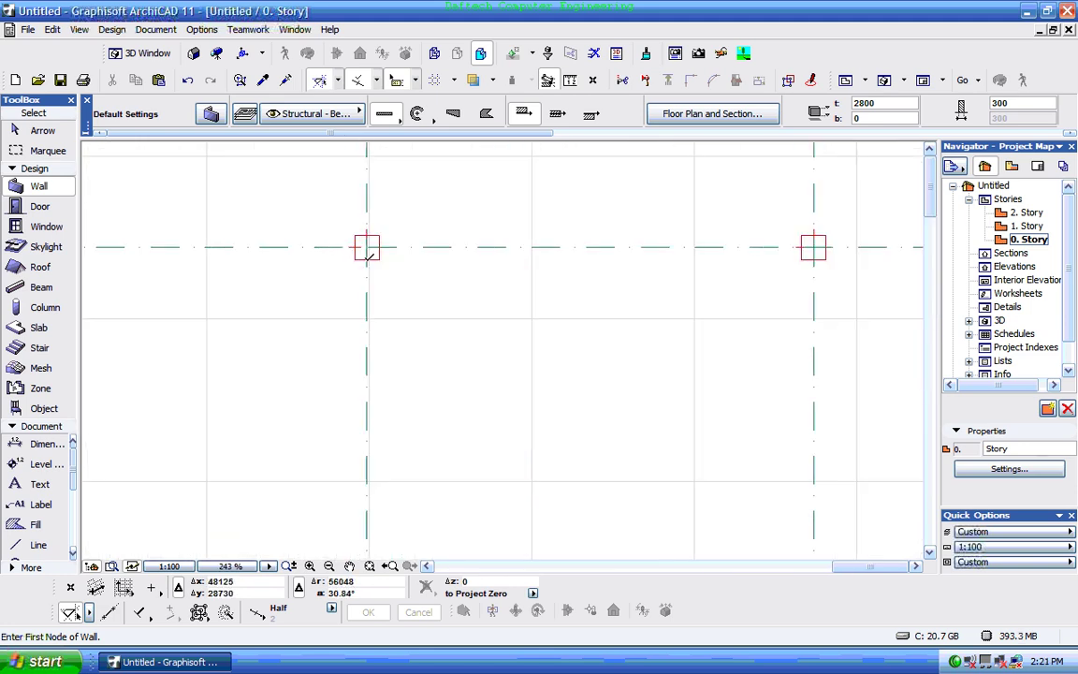
scroll(346, 239, up, 2)
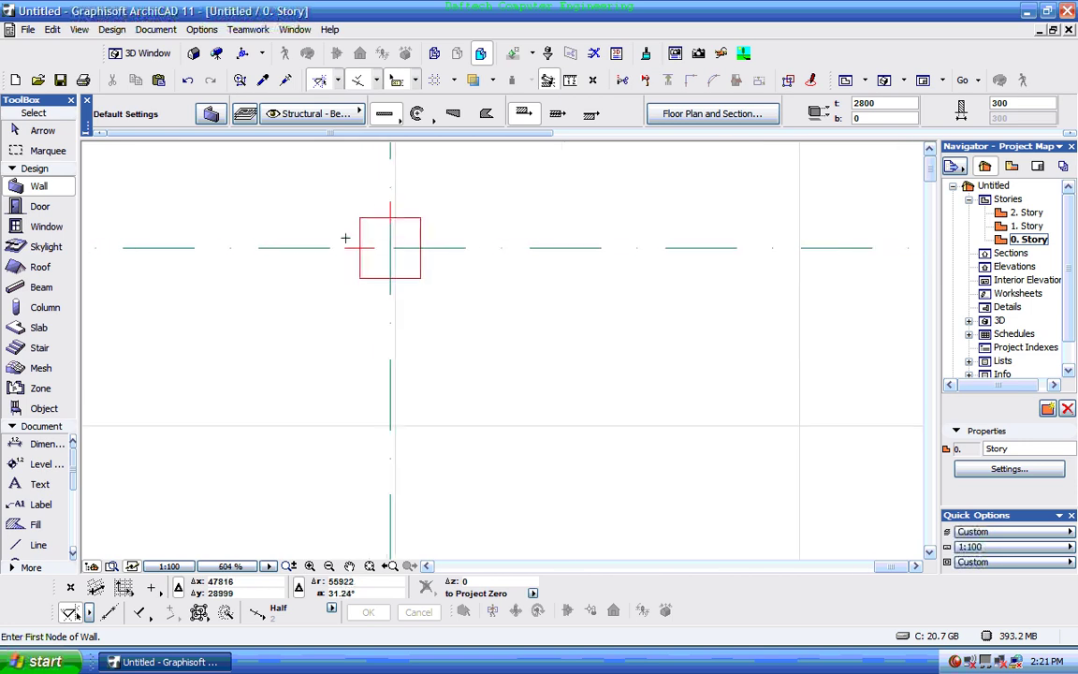
- Set the Column tool's default cross-section dimensions to 400 and 200, with the two values unlinked
click(42, 307)
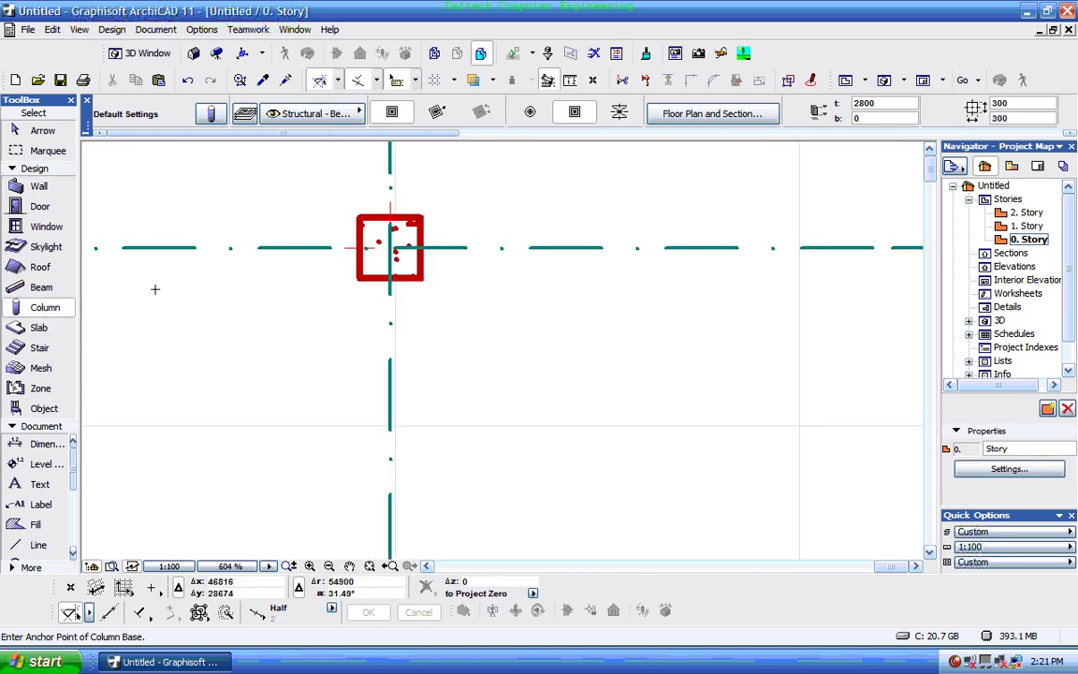
click(213, 113)
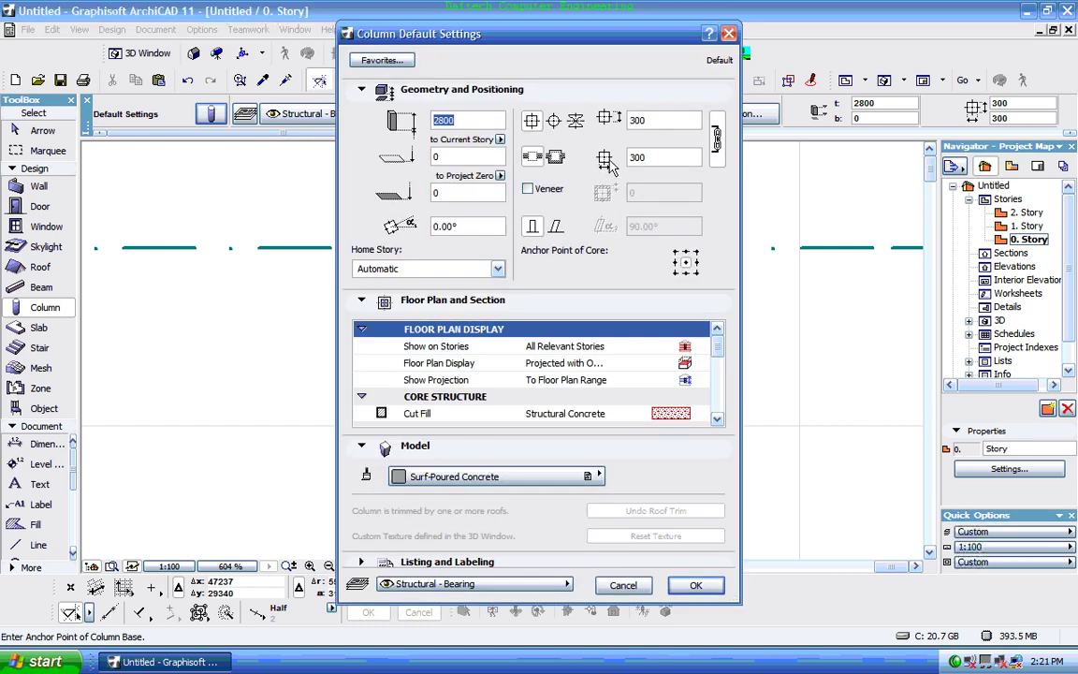
drag(671, 120, 637, 124)
drag(666, 159, 622, 163)
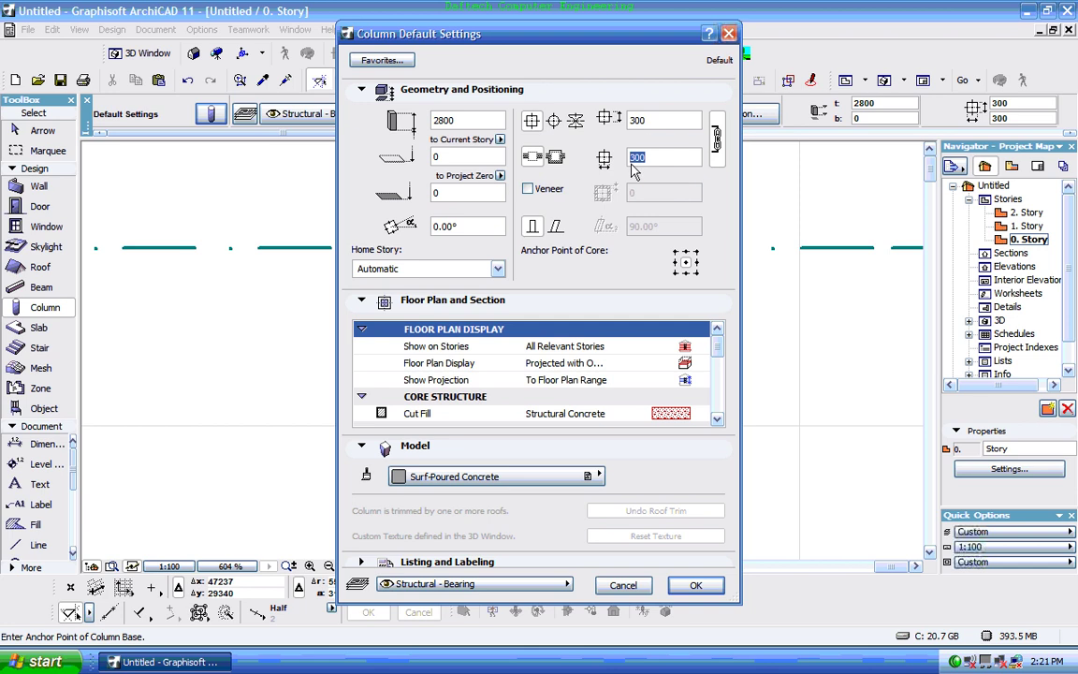
text(4)
double_click(659, 159)
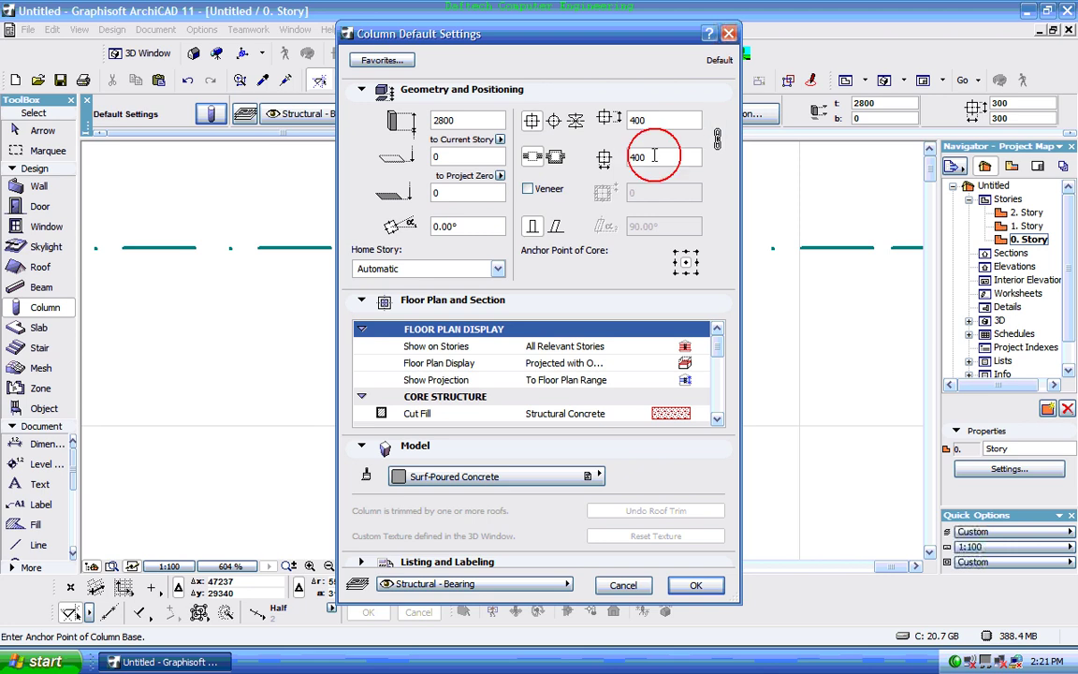
text(2)
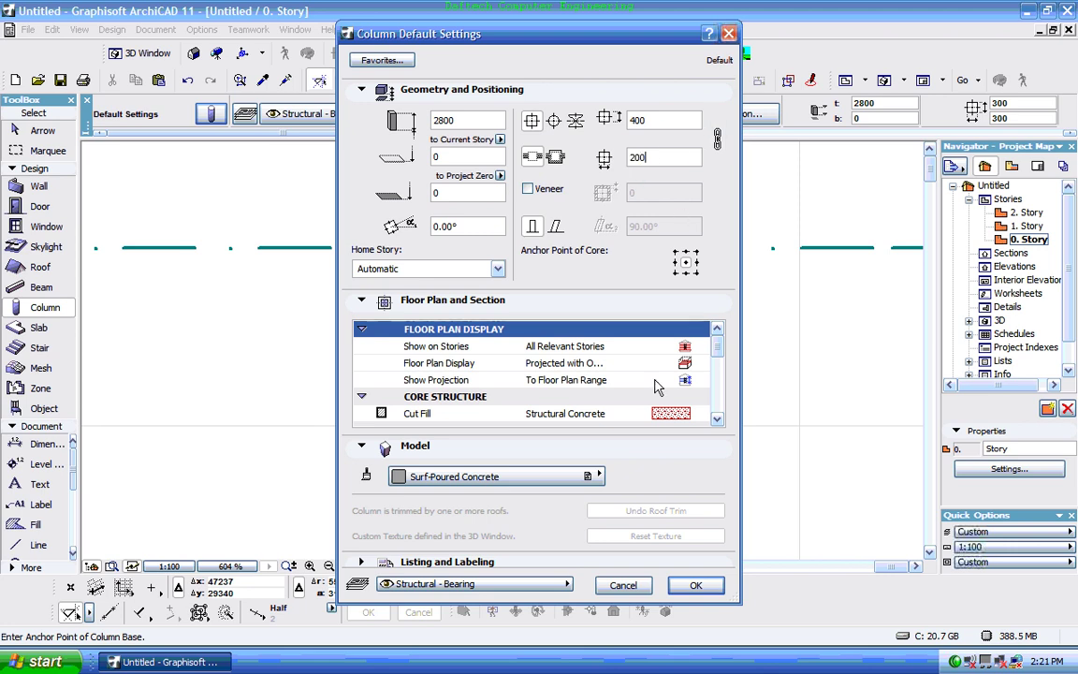
click(717, 590)
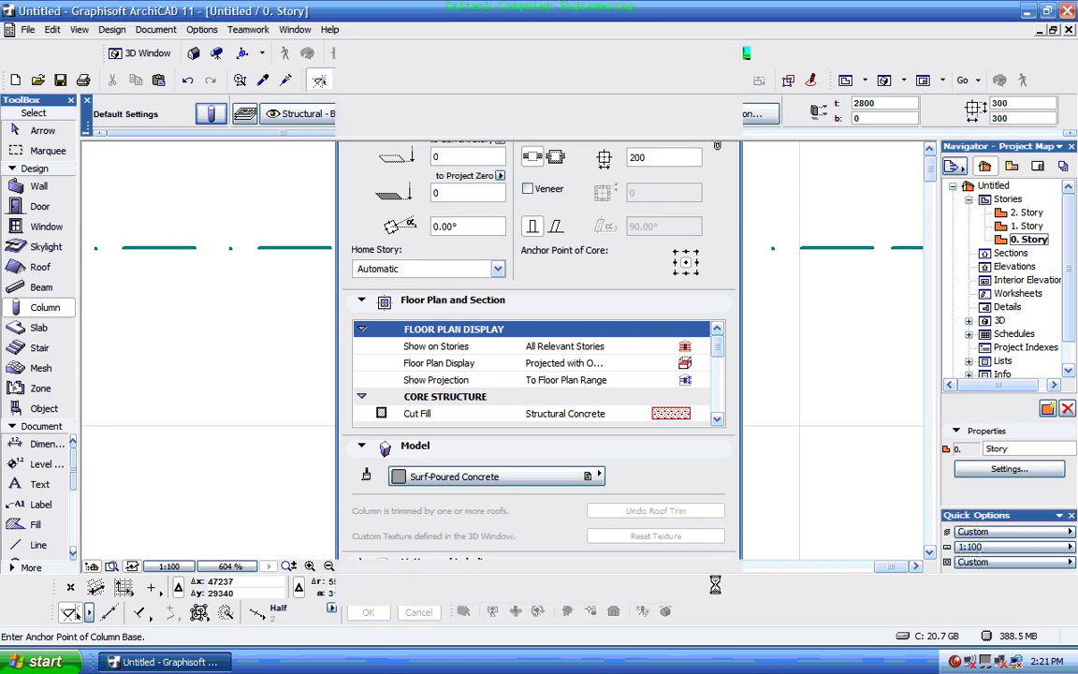
scroll(447, 312, down, 5)
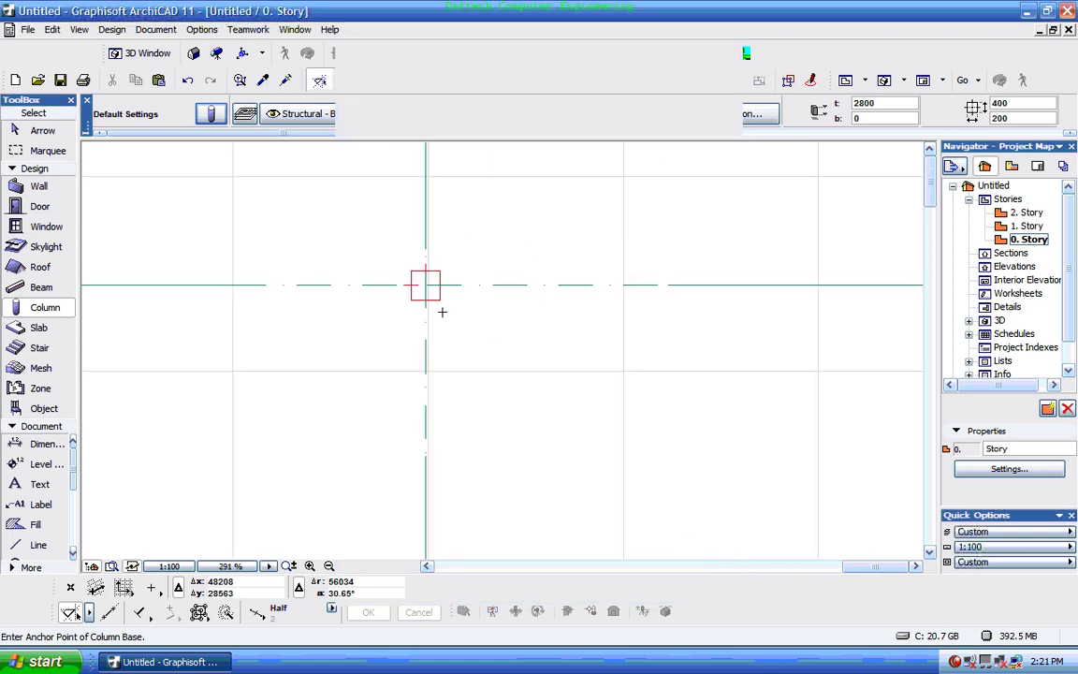
click(111, 29)
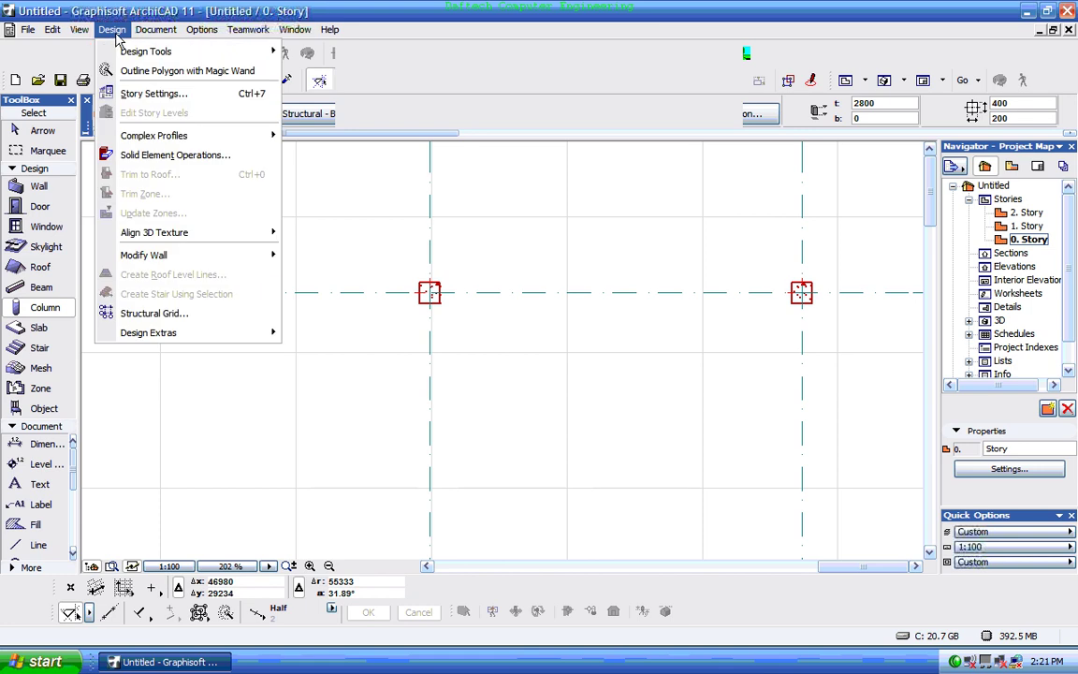
click(185, 312)
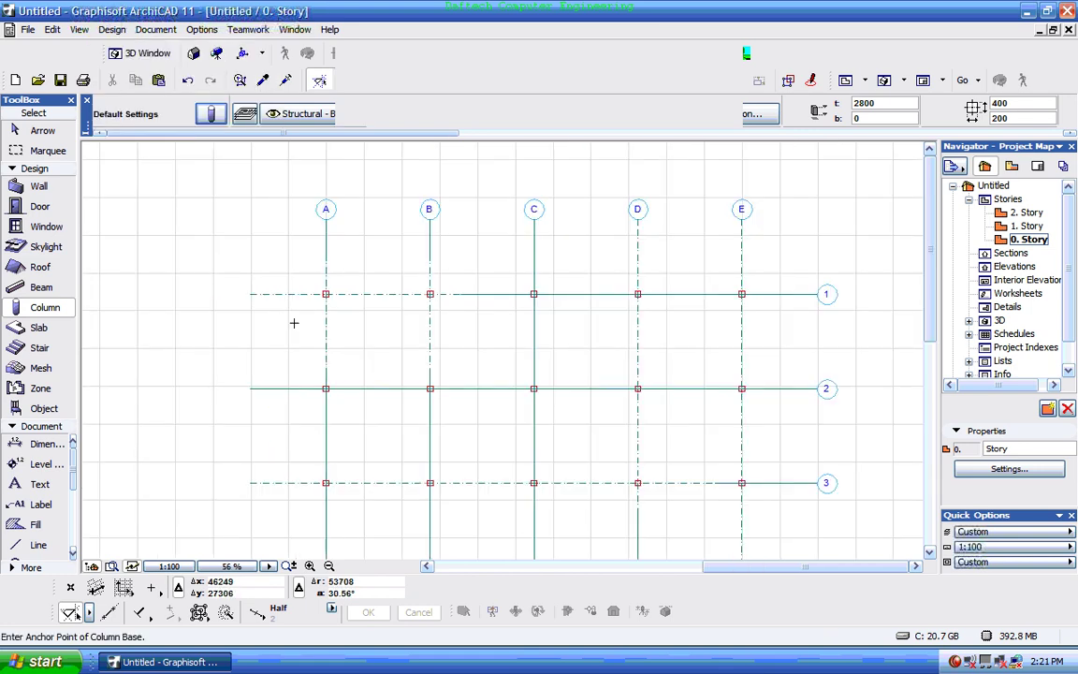
scroll(660, 308, up, 2)
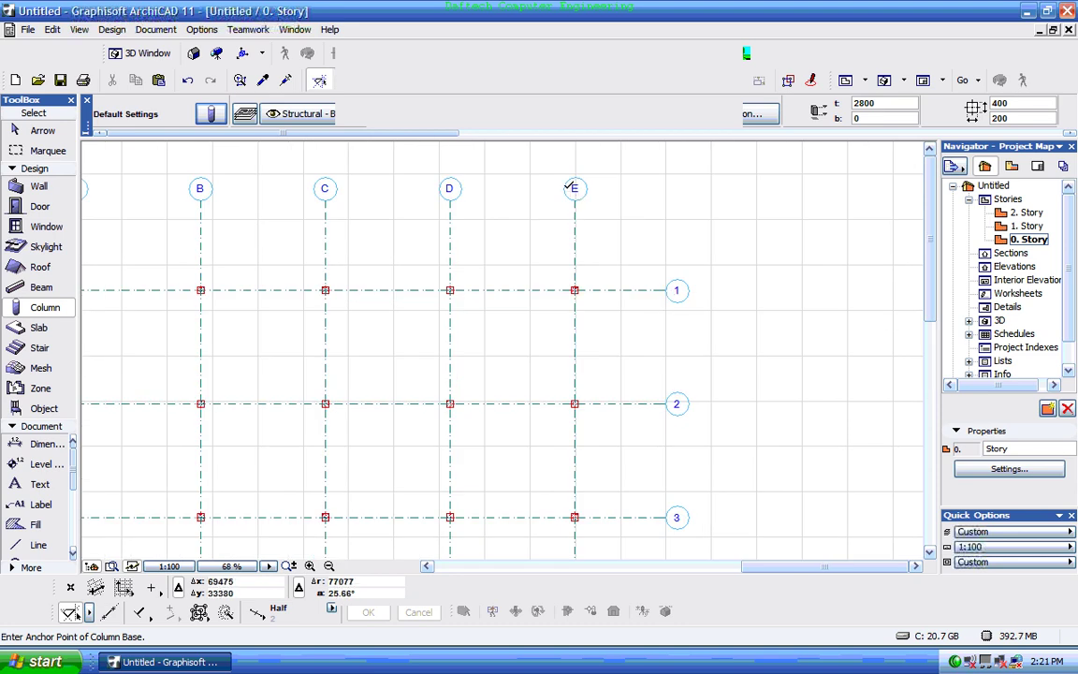
- Set the structural grid's vertical axis numbering to start from A and run in the left direction in the grid options
click(112, 30)
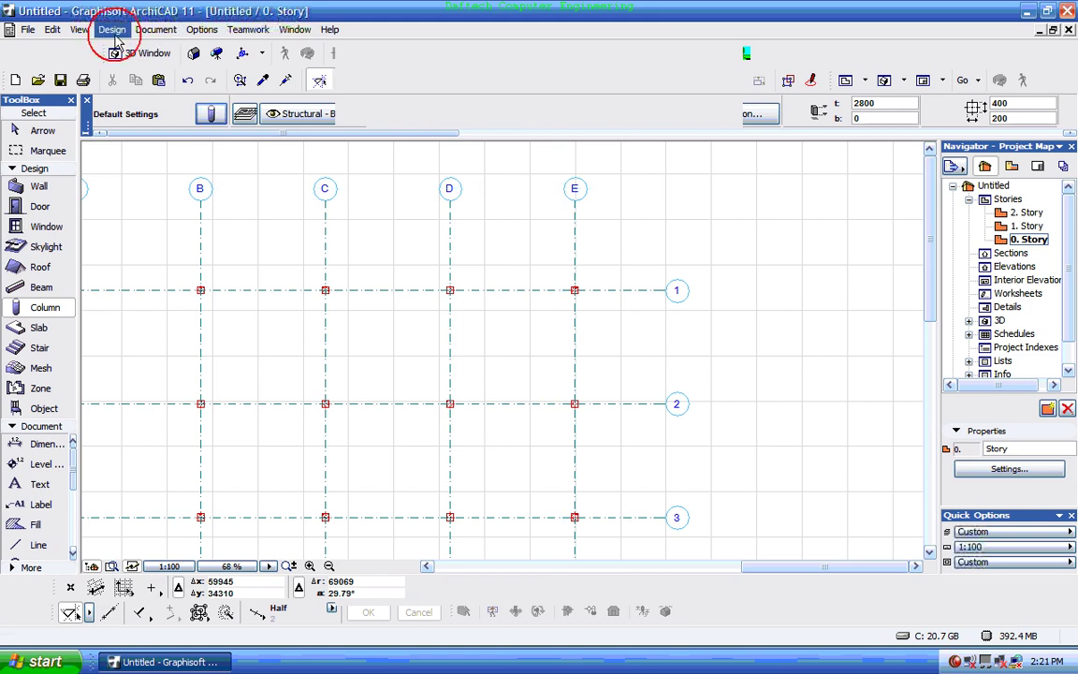
click(205, 313)
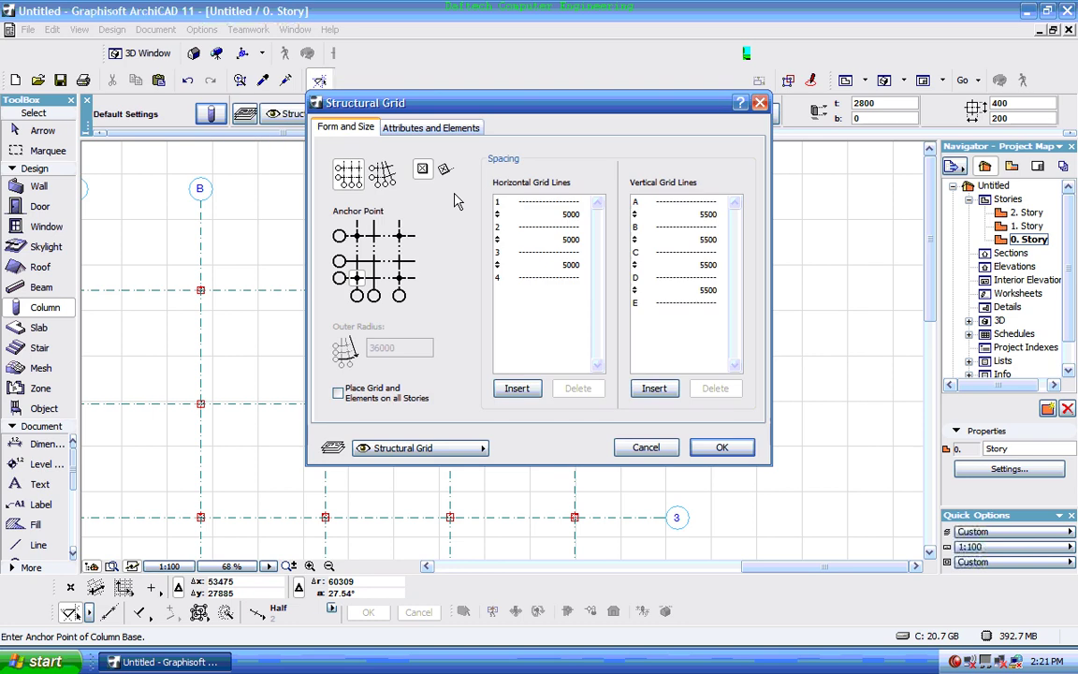
click(429, 131)
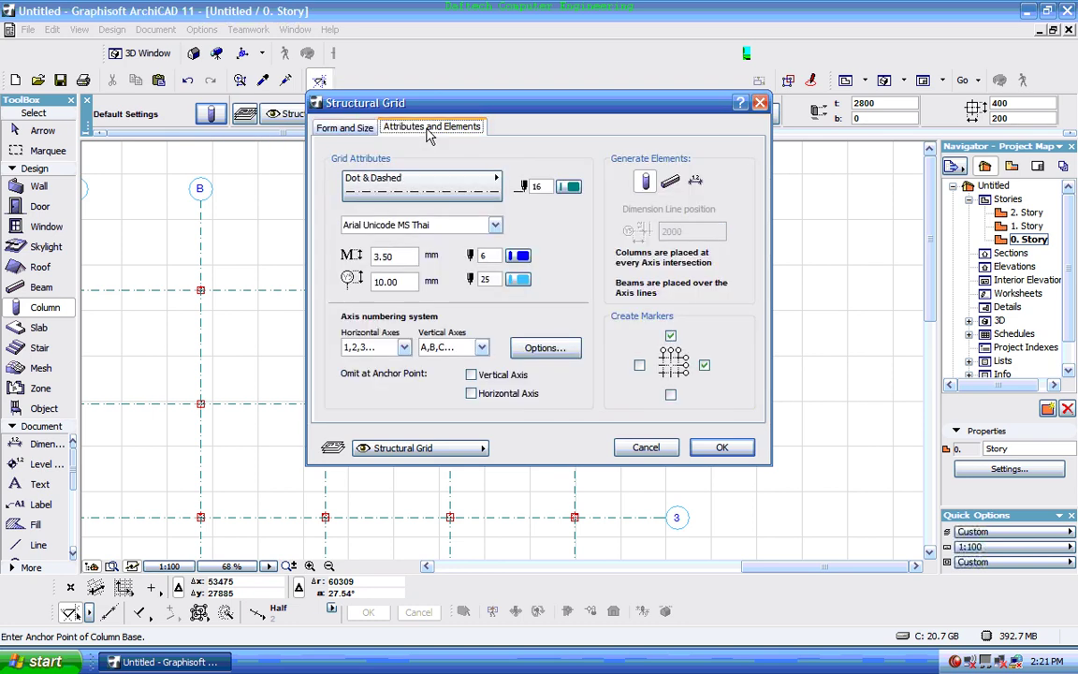
click(539, 348)
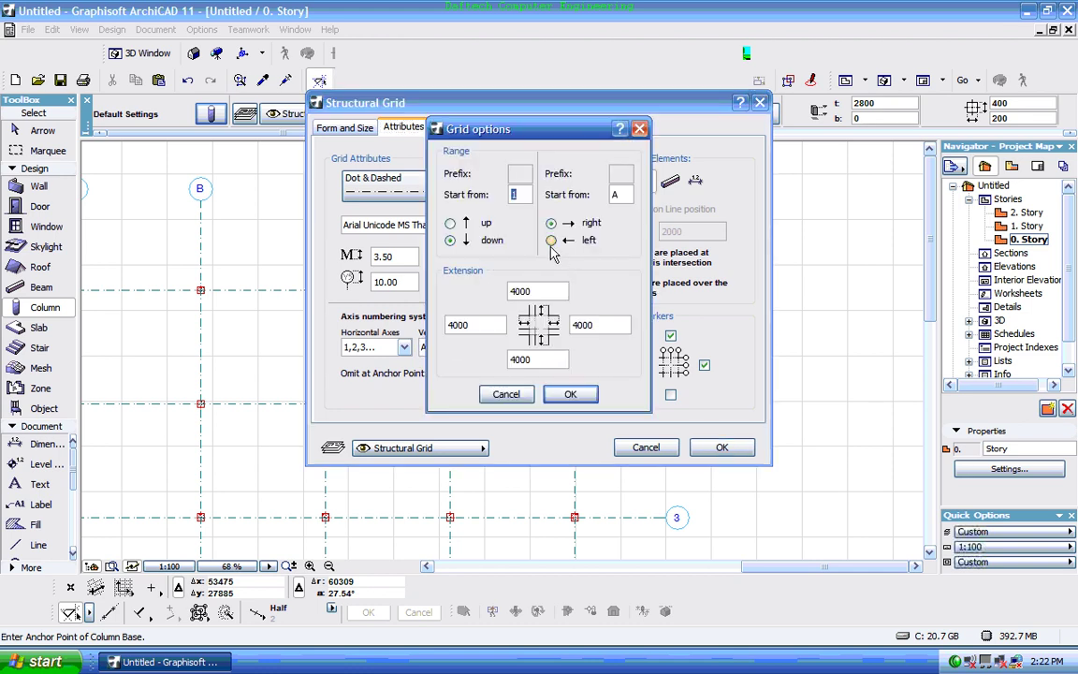
click(570, 395)
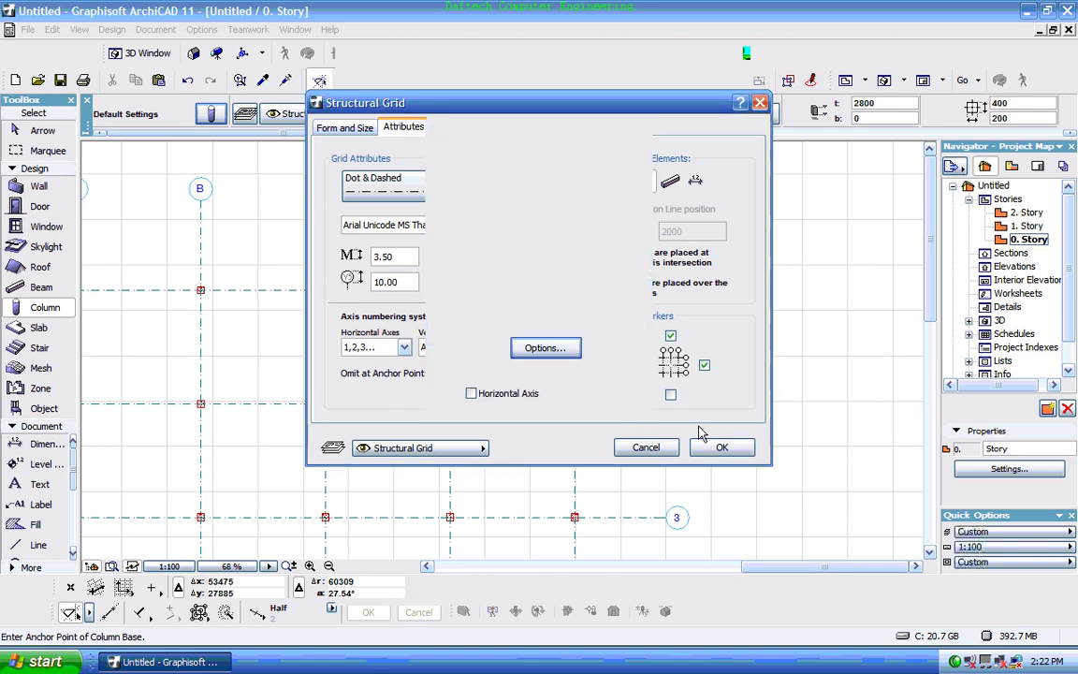
- Place the structural grid with reversed axis lettering in the empty area to the right of the existing grid
click(722, 447)
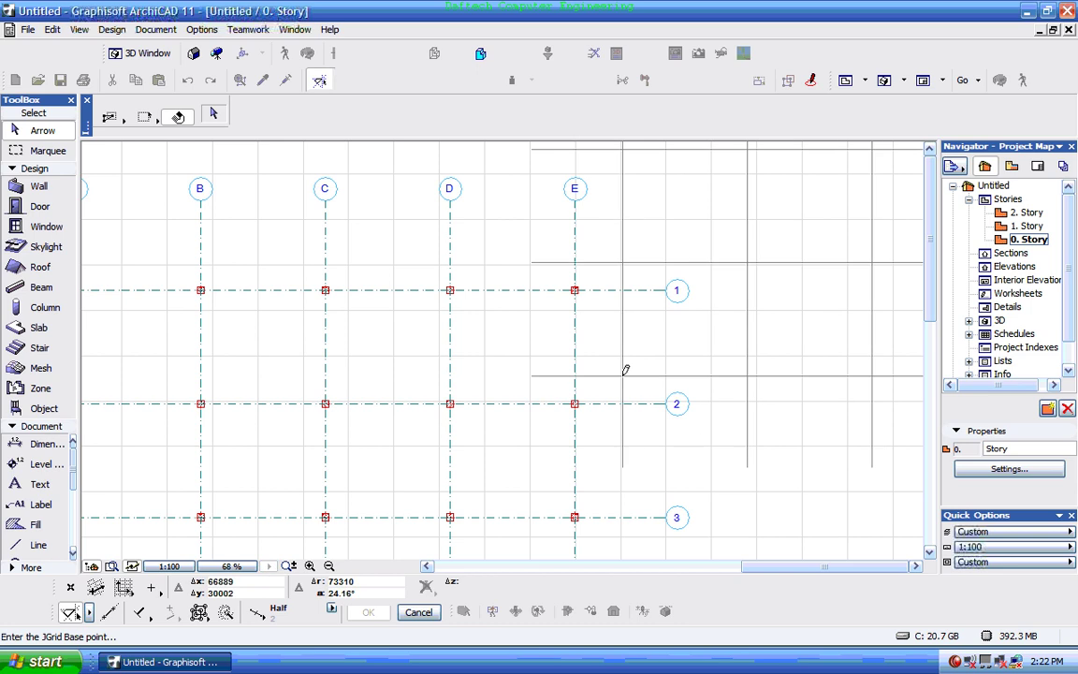
scroll(361, 245, down, 5)
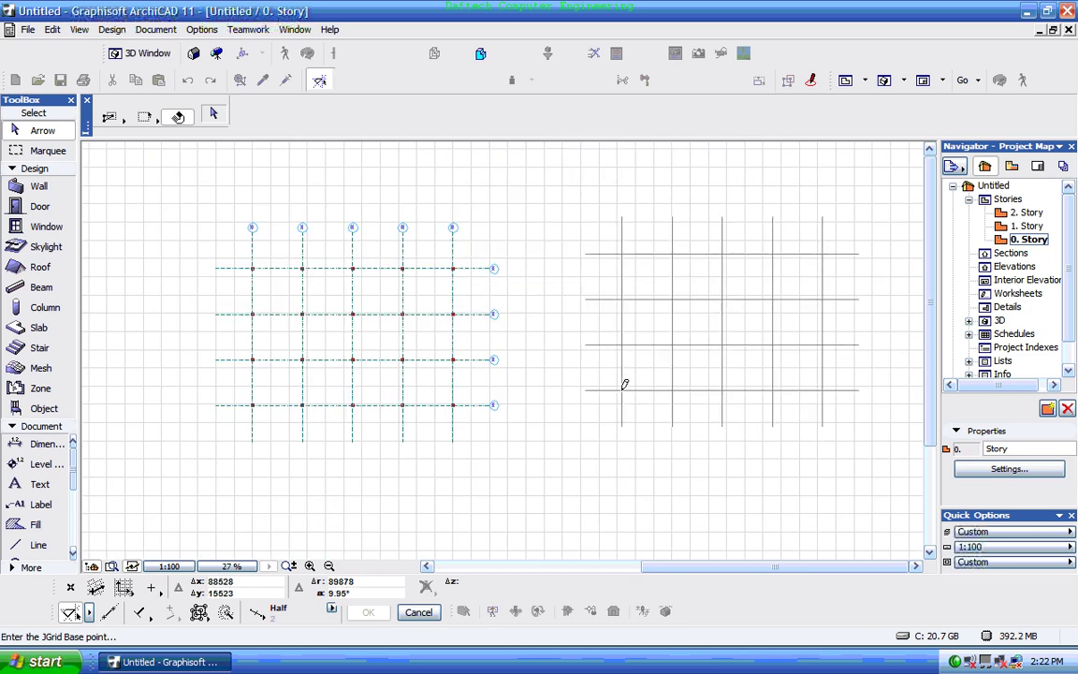
click(626, 384)
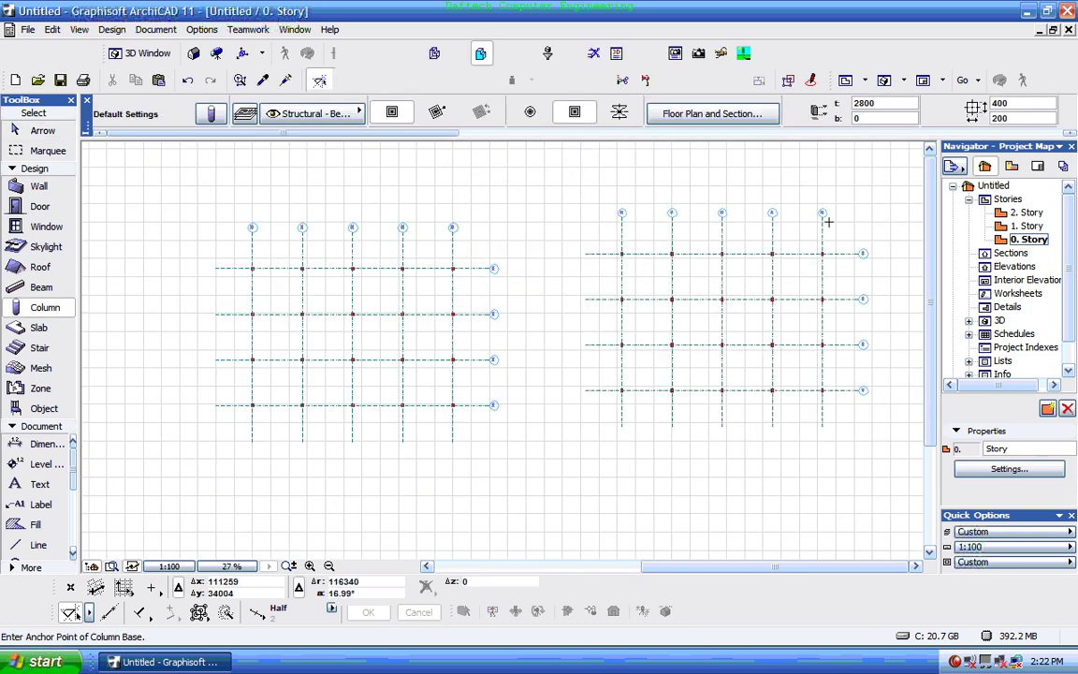
scroll(830, 213, up, 1)
scroll(830, 214, up, 3)
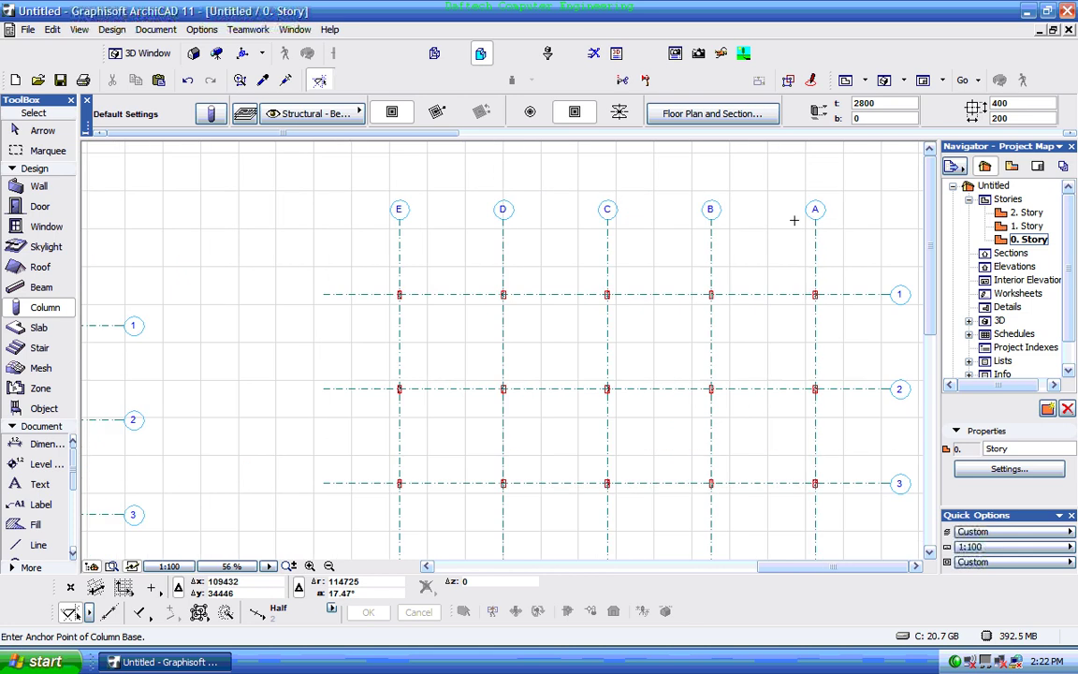
- Delete the older structural grid with the 300 x 300 columns, including all its axes and columns
scroll(591, 230, down, 4)
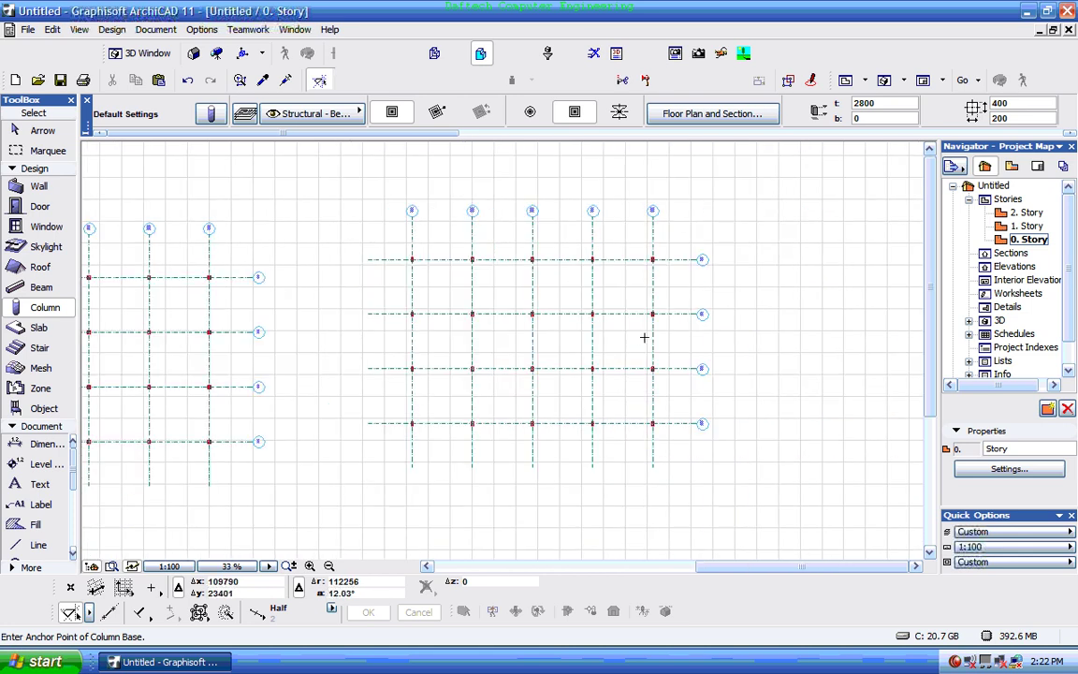
scroll(615, 278, down, 3)
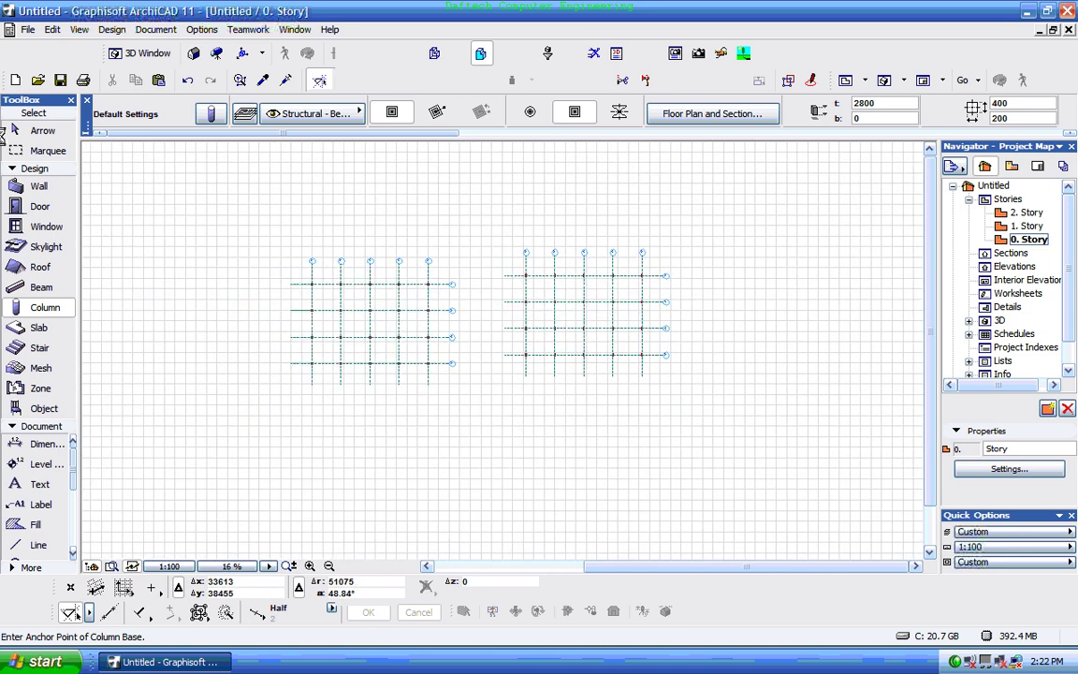
click(16, 130)
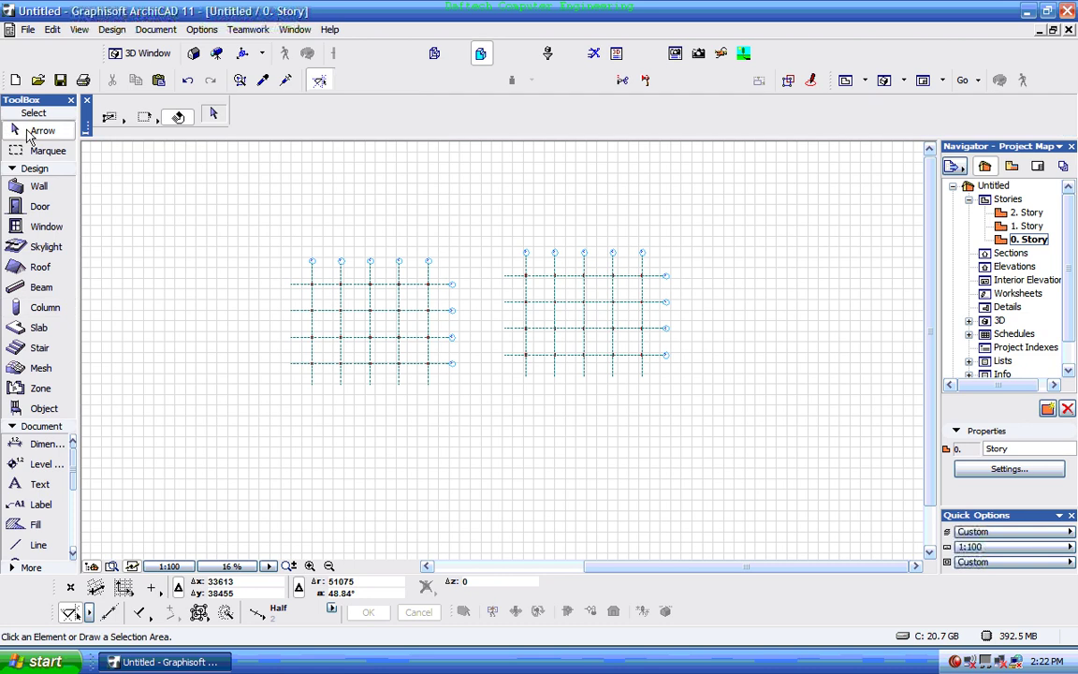
click(469, 233)
click(250, 415)
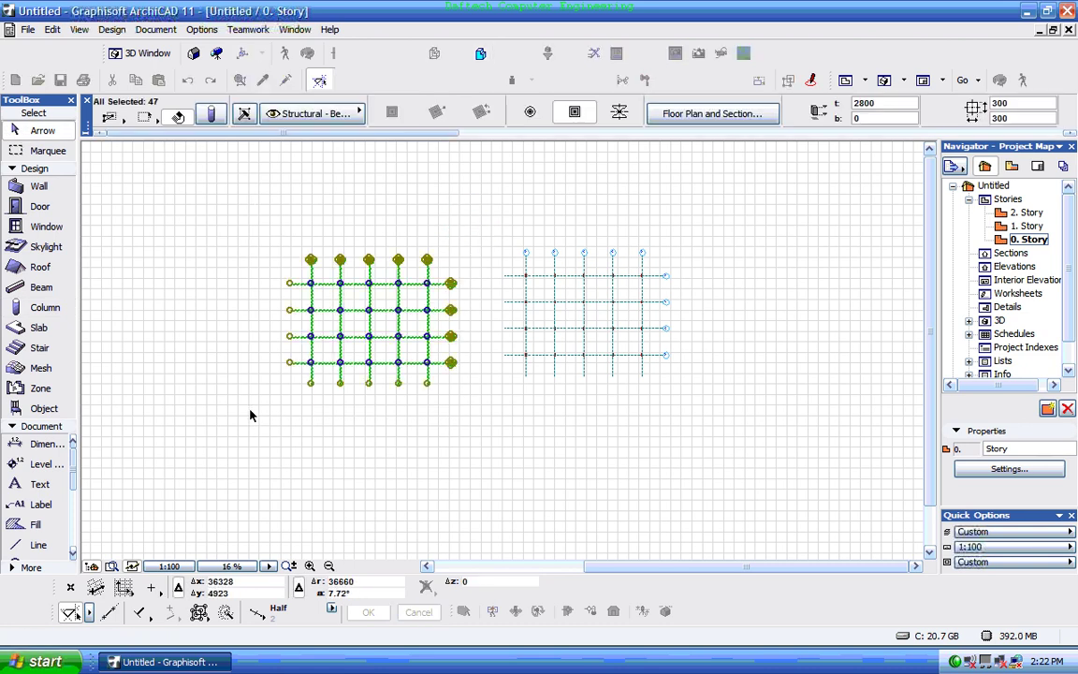
key(Delete)
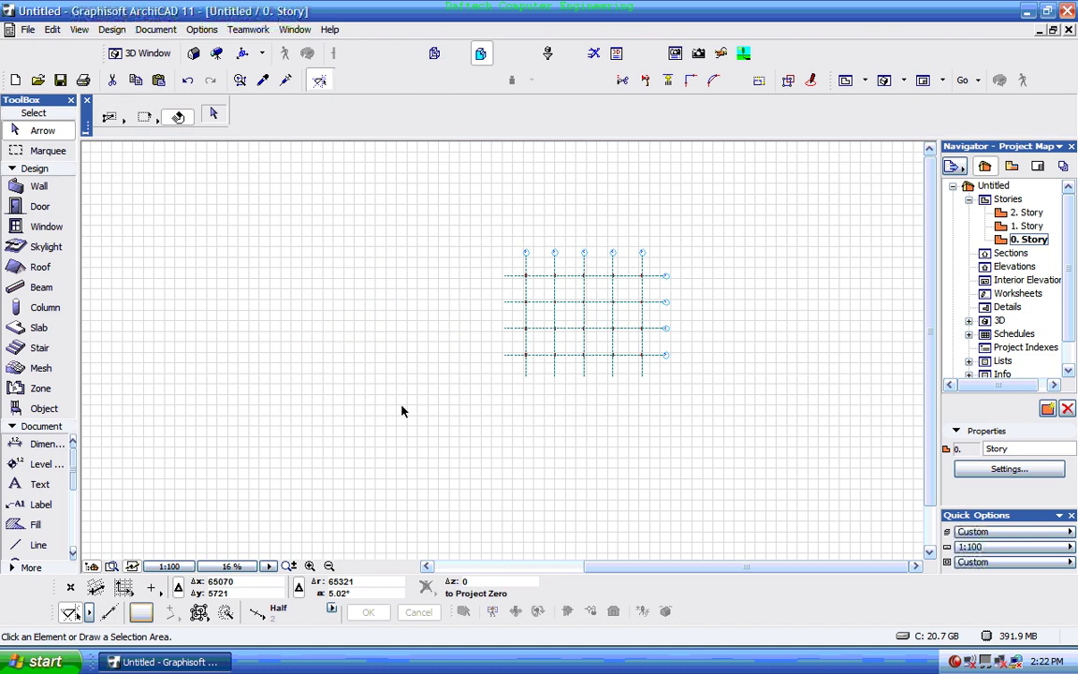
- Examine the remaining grid's column cross-sections and axis markers up close, including the column at the intersection of axes A and 1
scroll(646, 285, up, 5)
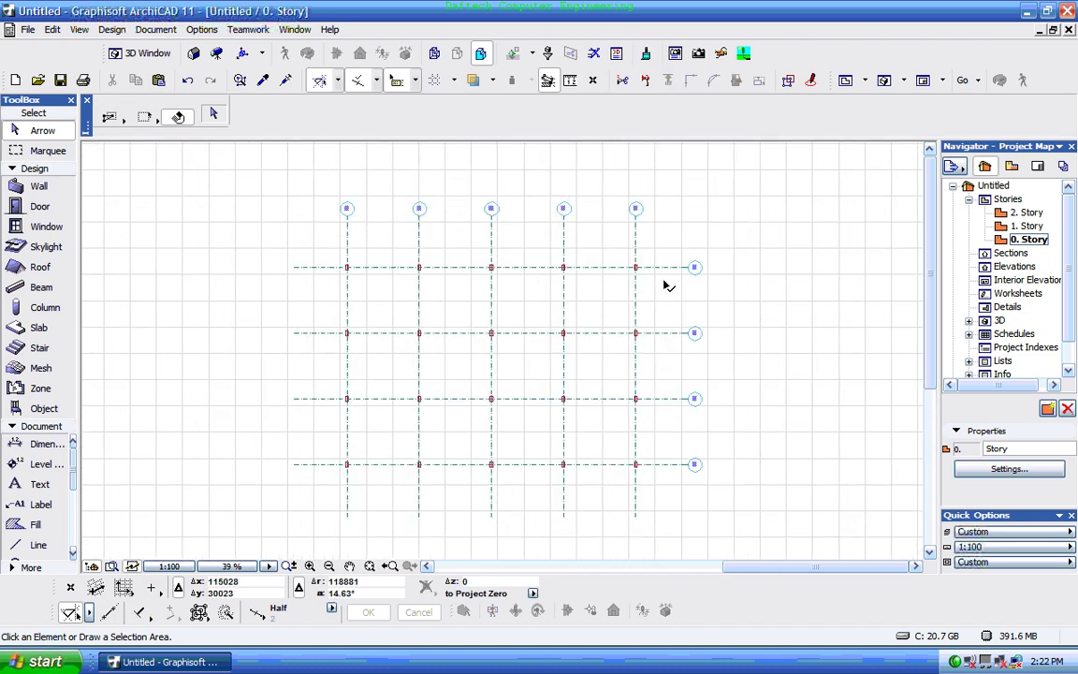
scroll(656, 273, up, 2)
scroll(624, 267, up, 4)
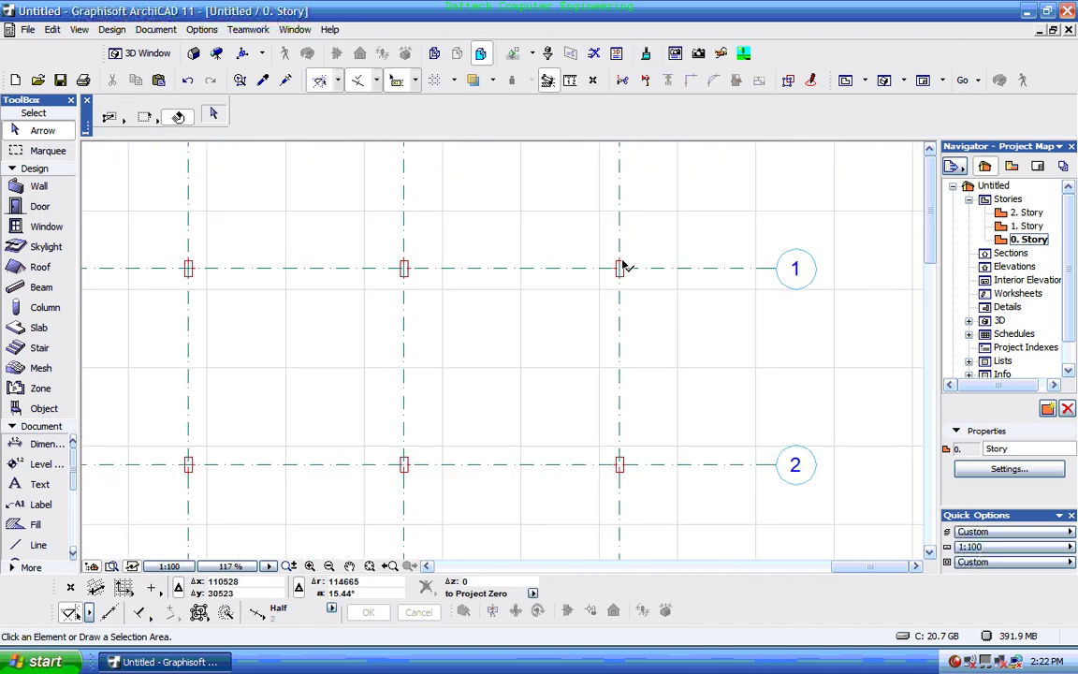
scroll(613, 270, up, 4)
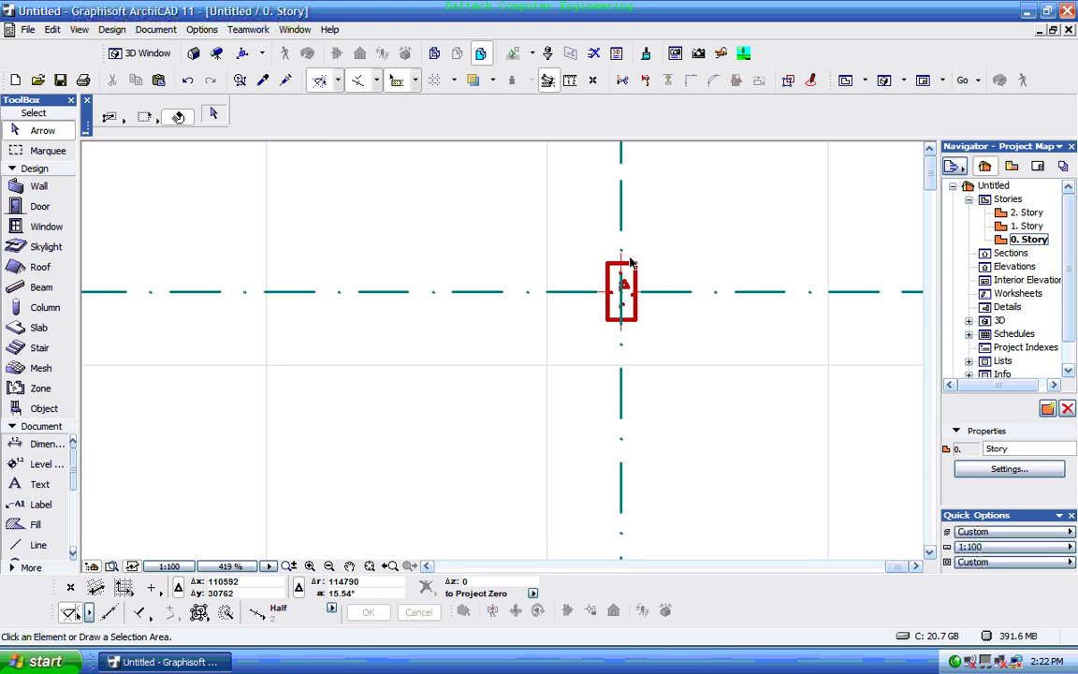
scroll(618, 253, down, 6)
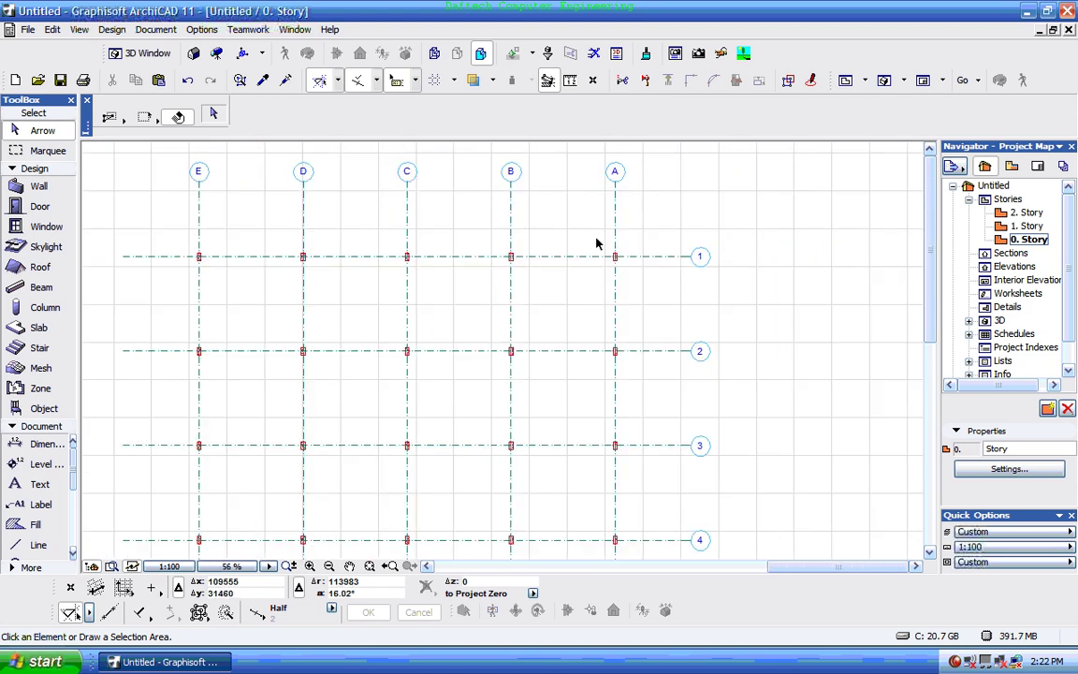
scroll(597, 244, down, 1)
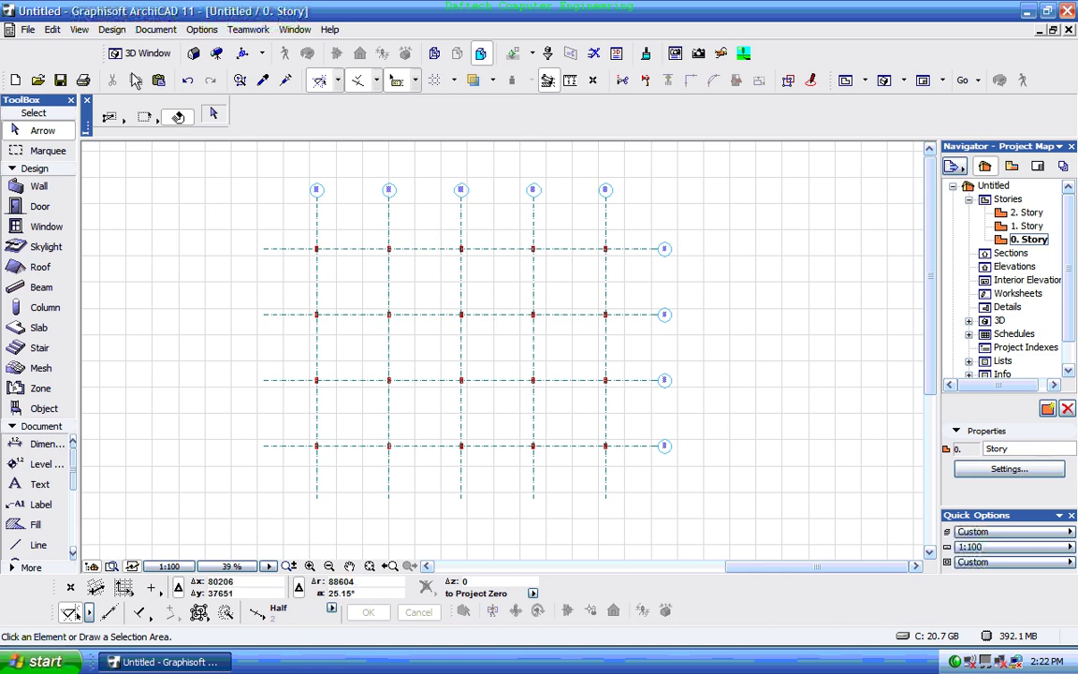
- Enable dimension line generation for the structural grid and place it in the empty area to the right of the existing grid
click(113, 30)
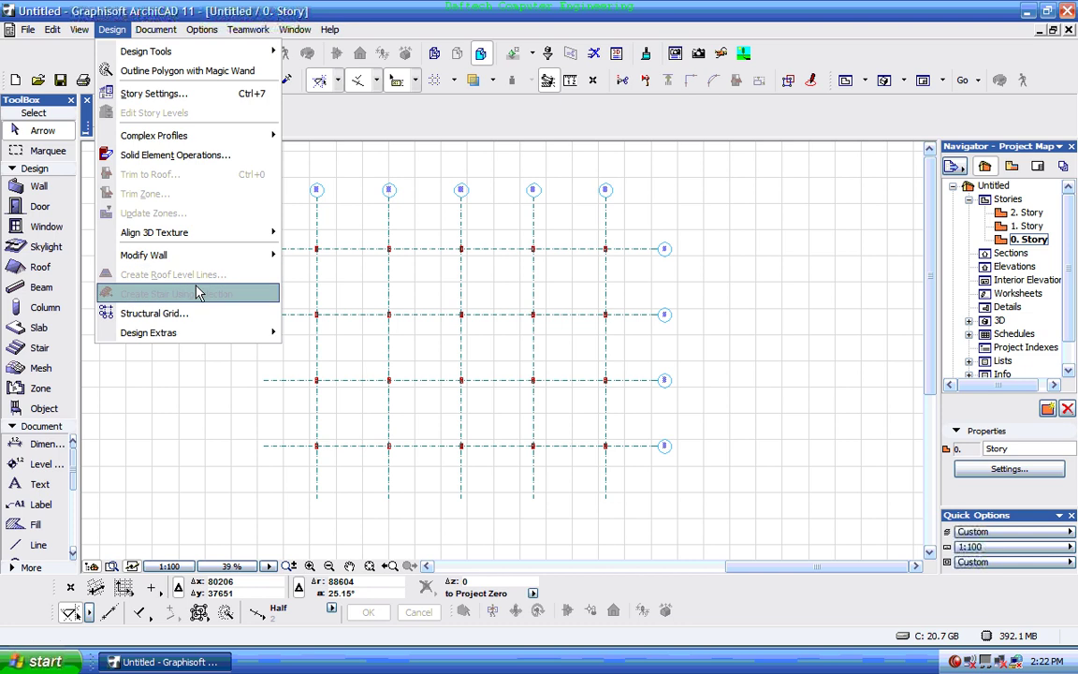
click(198, 315)
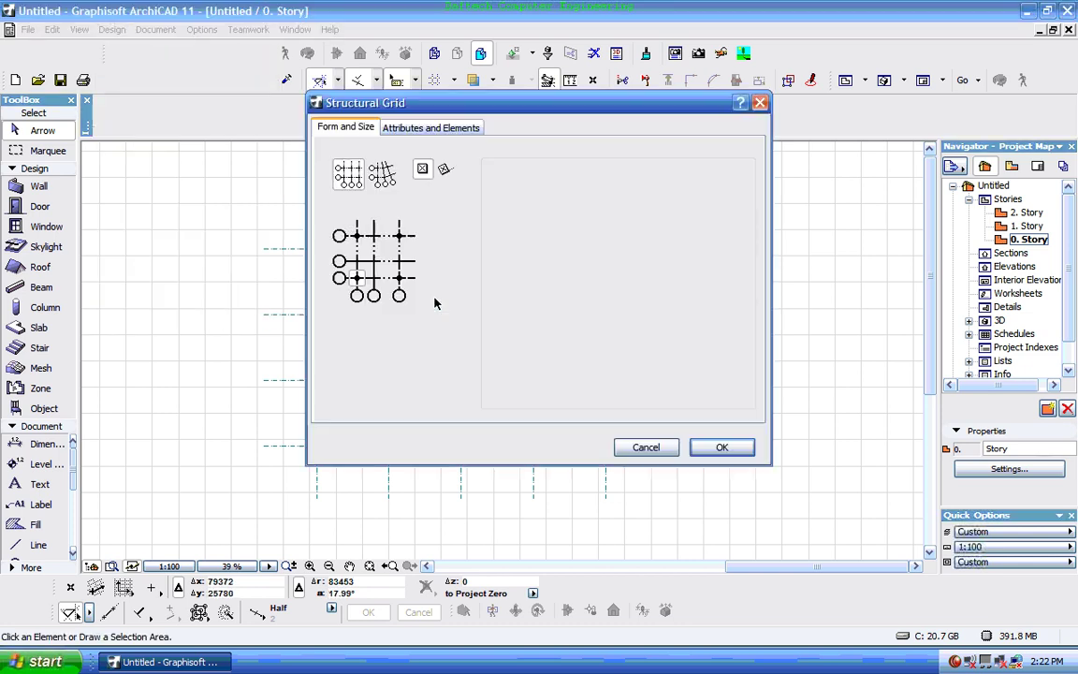
click(431, 131)
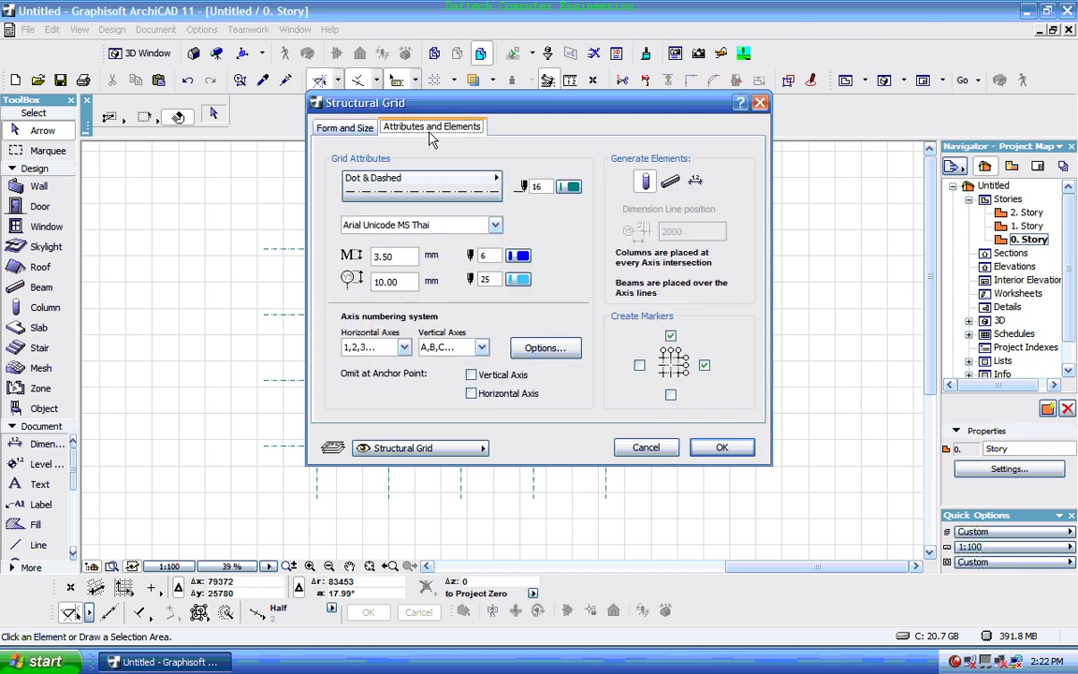
click(696, 183)
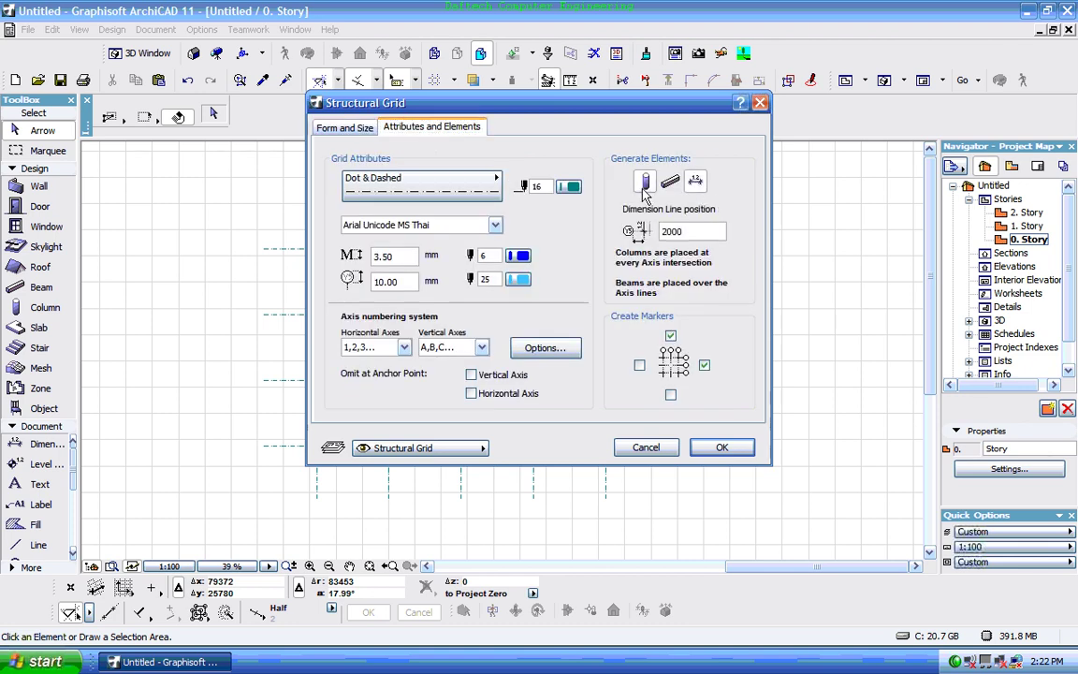
click(721, 448)
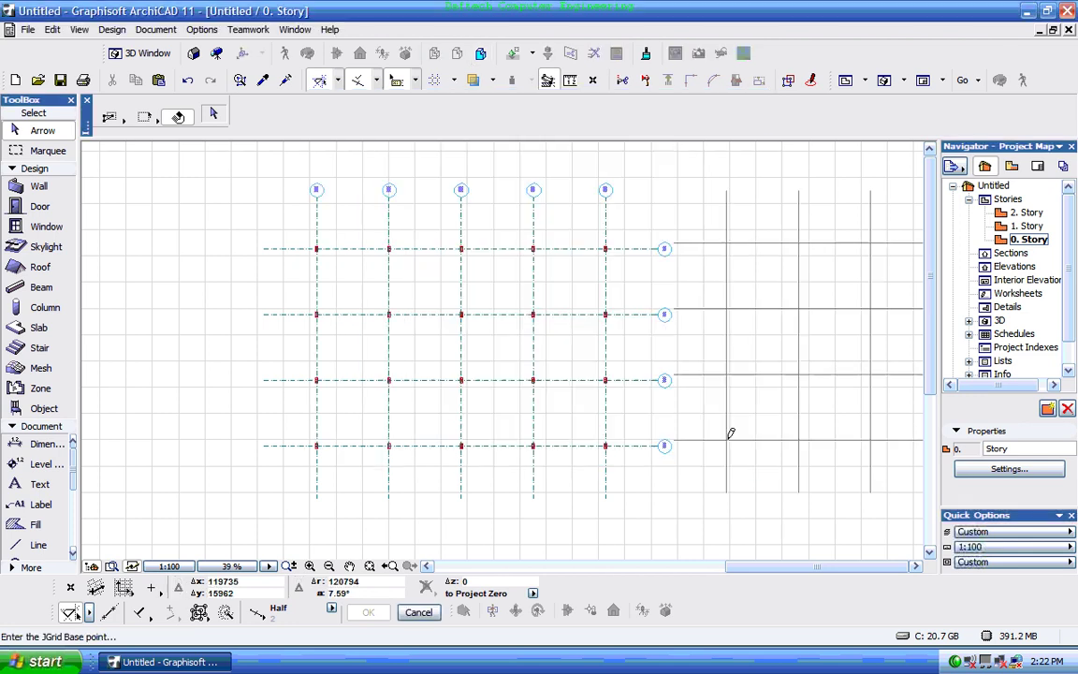
scroll(373, 338, down, 2)
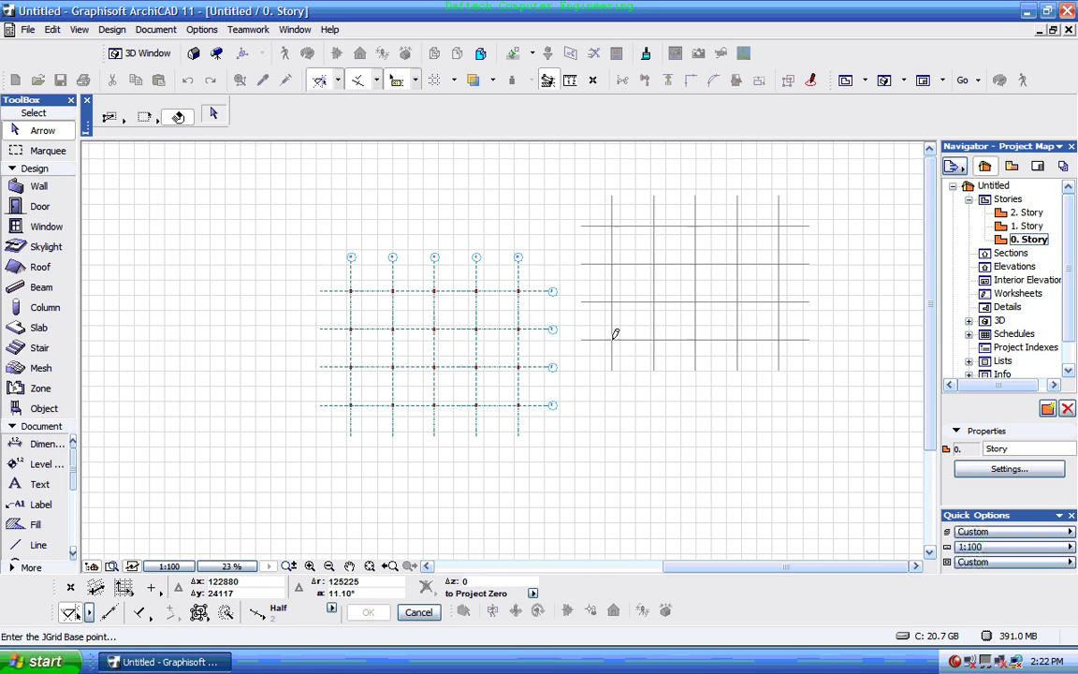
click(614, 343)
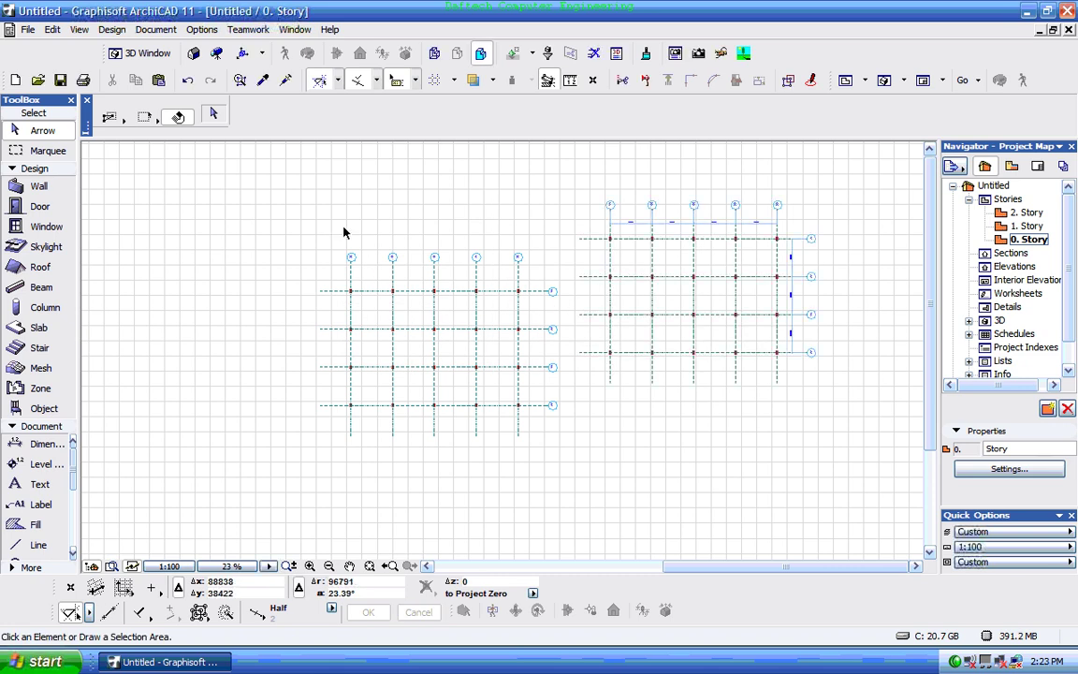
- Delete the columns and axes of the older grid that has no dimension lines
click(351, 292)
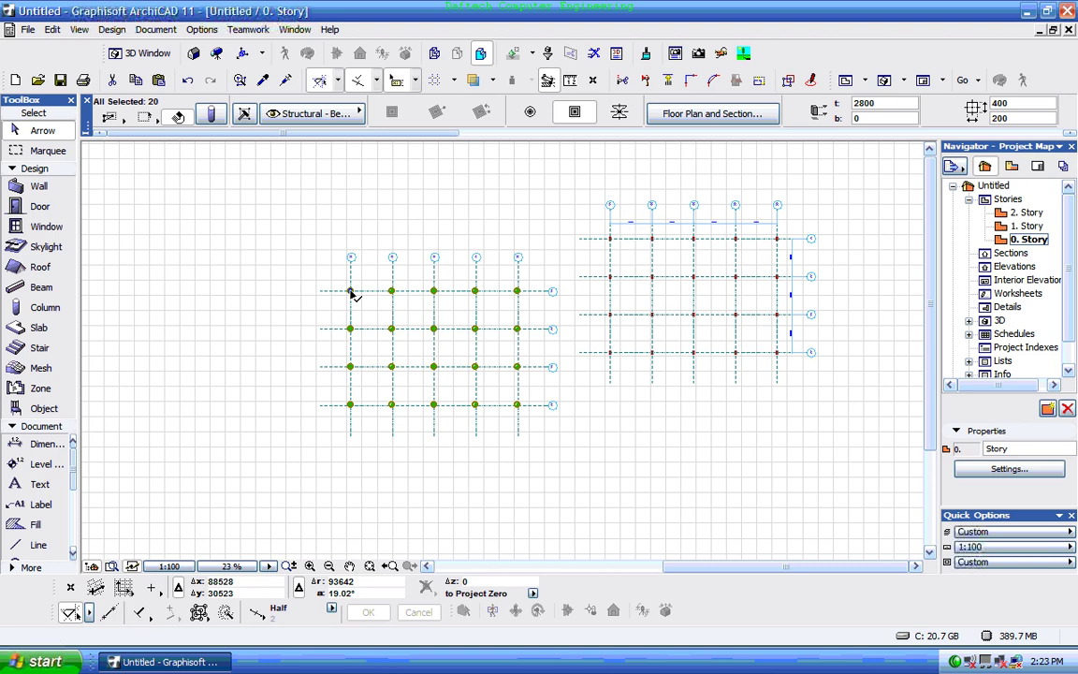
key(Escape)
click(488, 279)
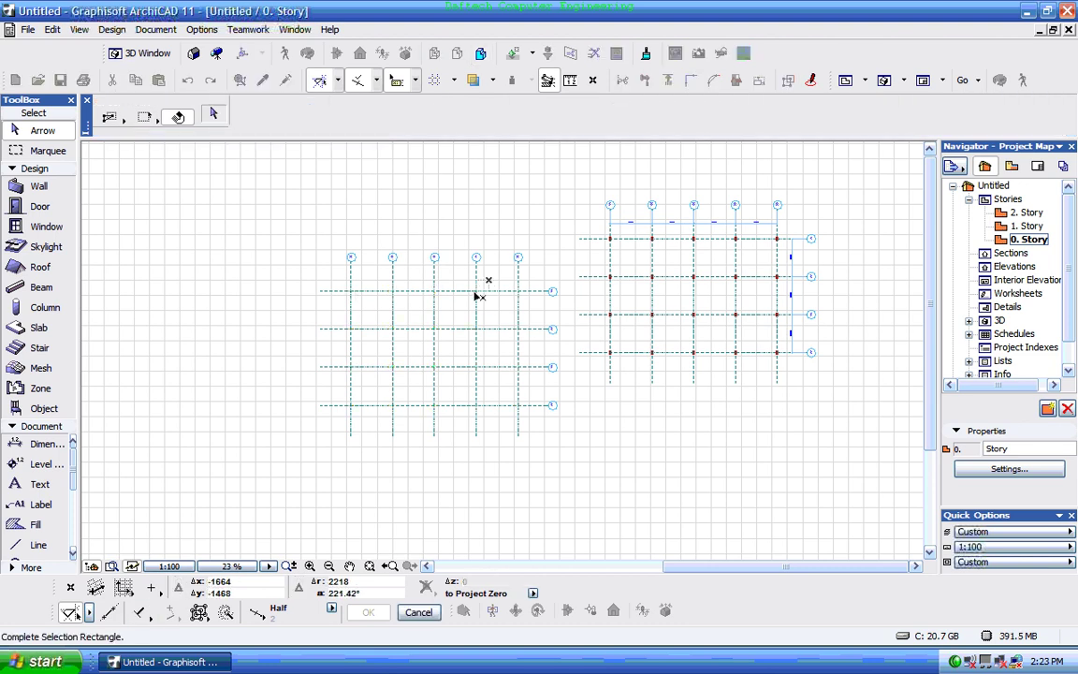
click(475, 295)
key(Delete)
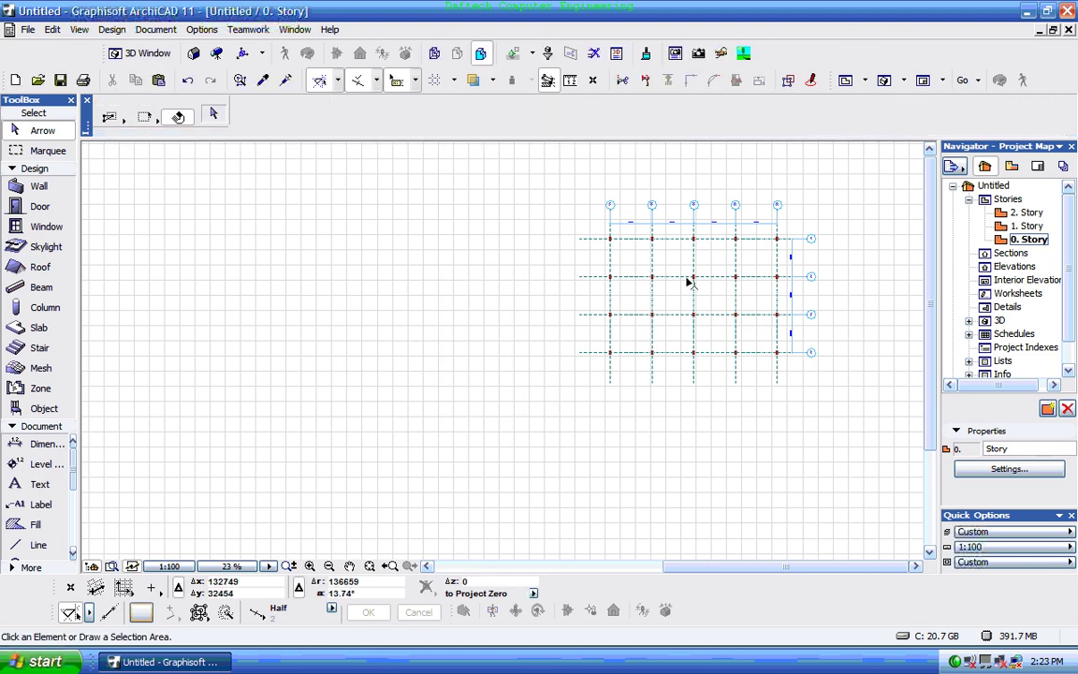
- Examine the dimension lines along the lettered and numbered axes of the placed grid up close
scroll(789, 250, up, 3)
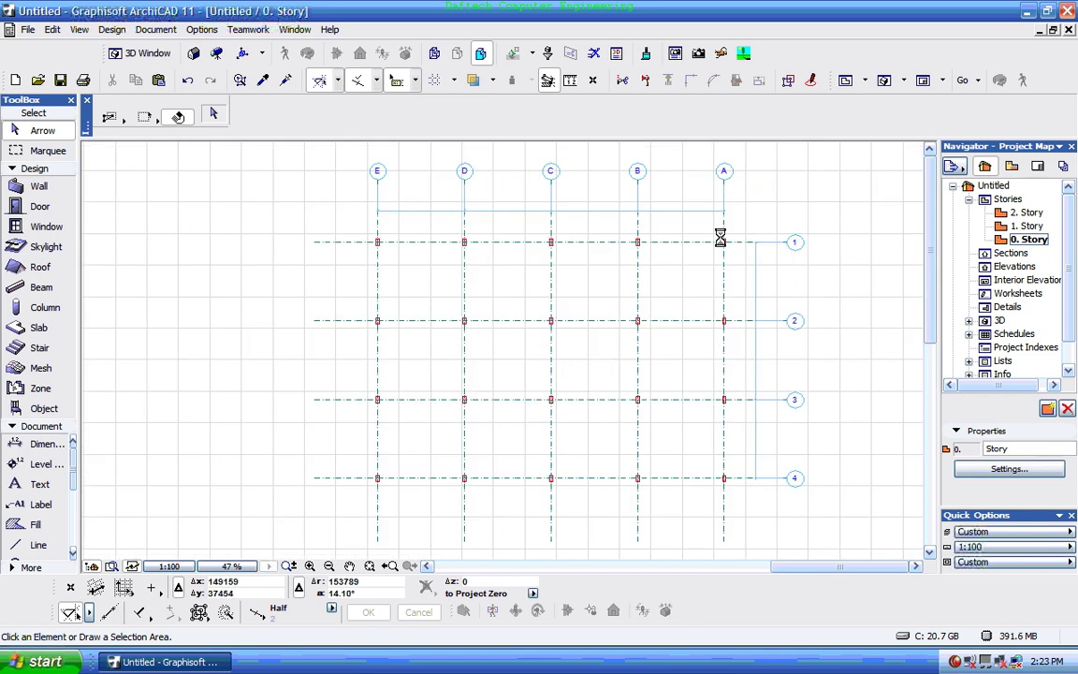
scroll(794, 306, up, 4)
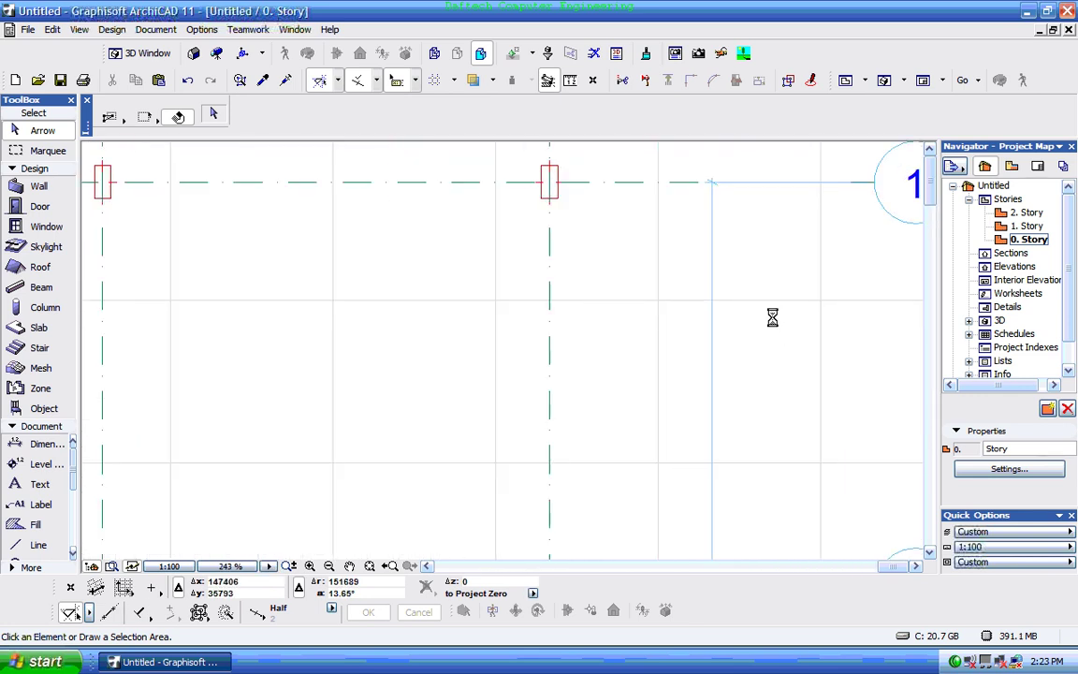
scroll(739, 430, down, 2)
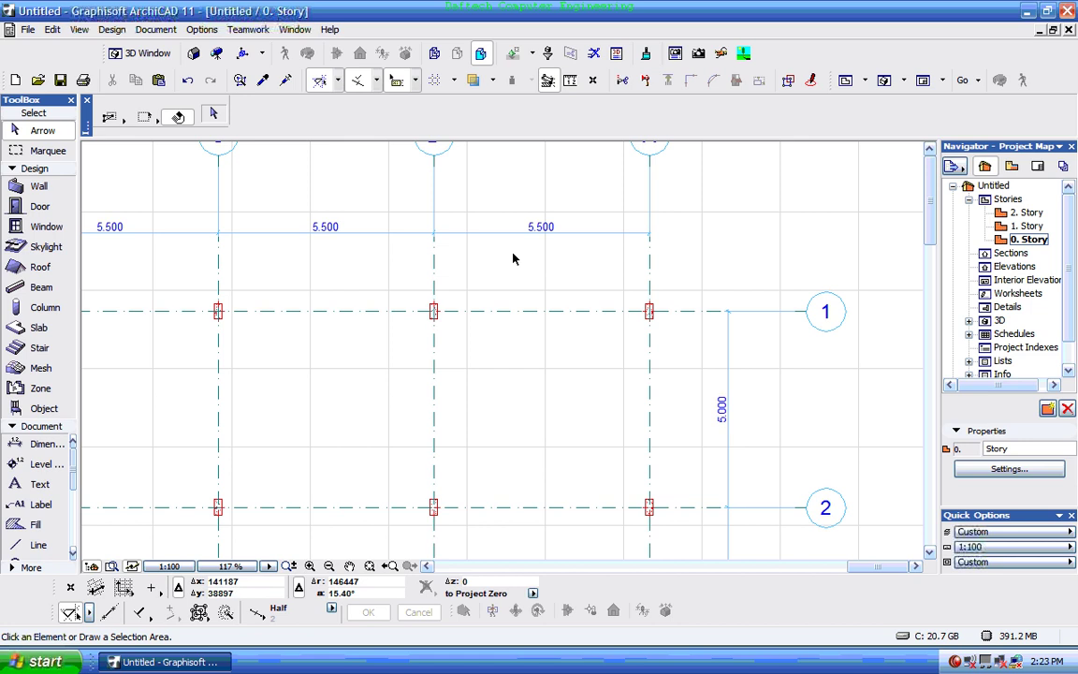
scroll(542, 234, up, 1)
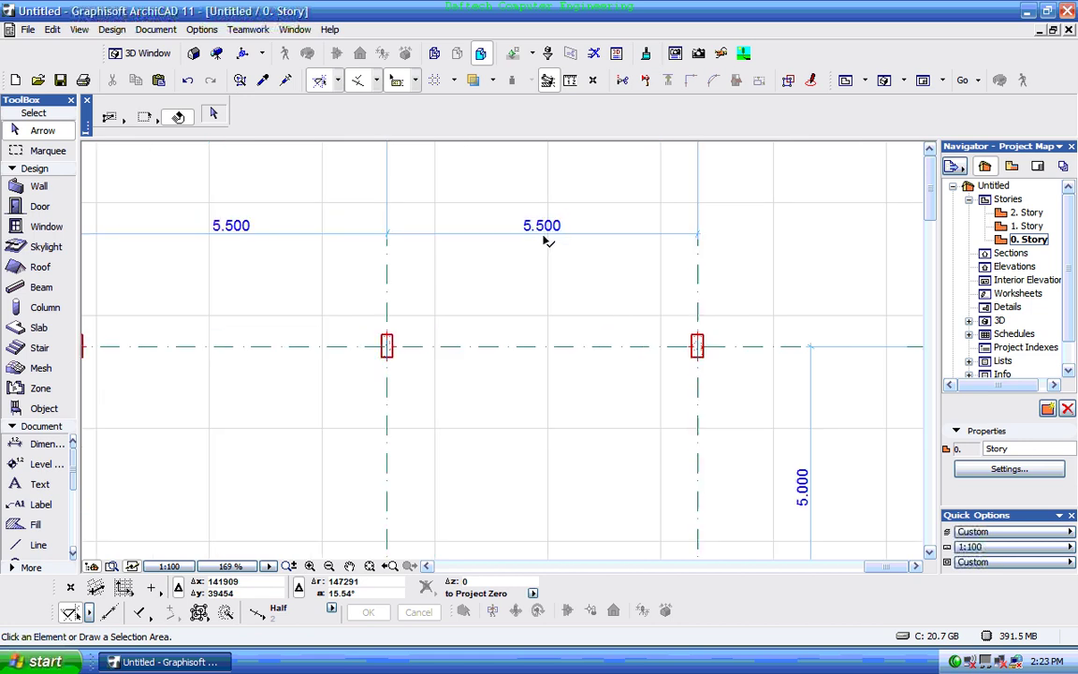
scroll(544, 234, down, 4)
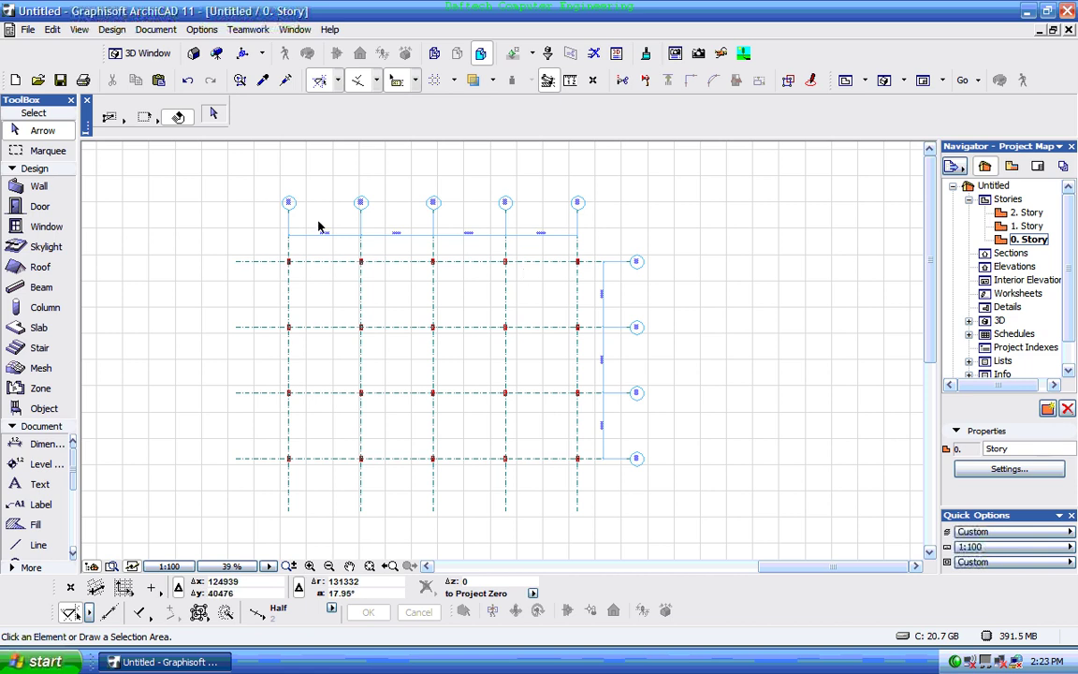
scroll(320, 222, up, 3)
scroll(330, 253, up, 2)
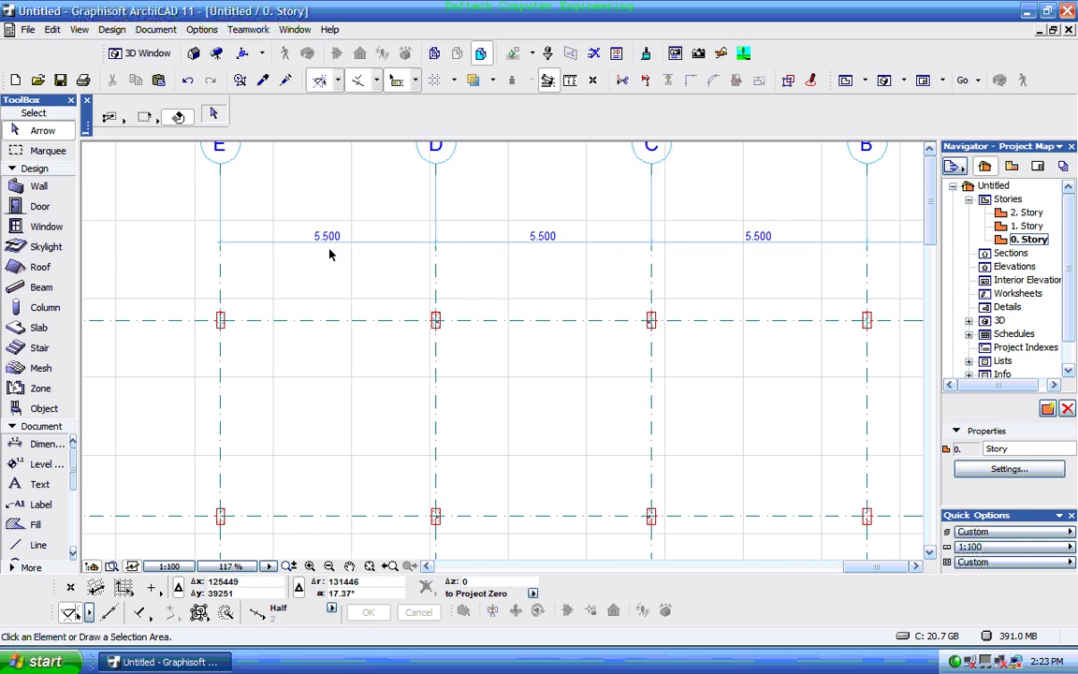
- Remove horizontal axis 4 from the structural grid settings and place the three-by-five-axis grid in the empty area right of the existing grid
scroll(328, 250, down, 4)
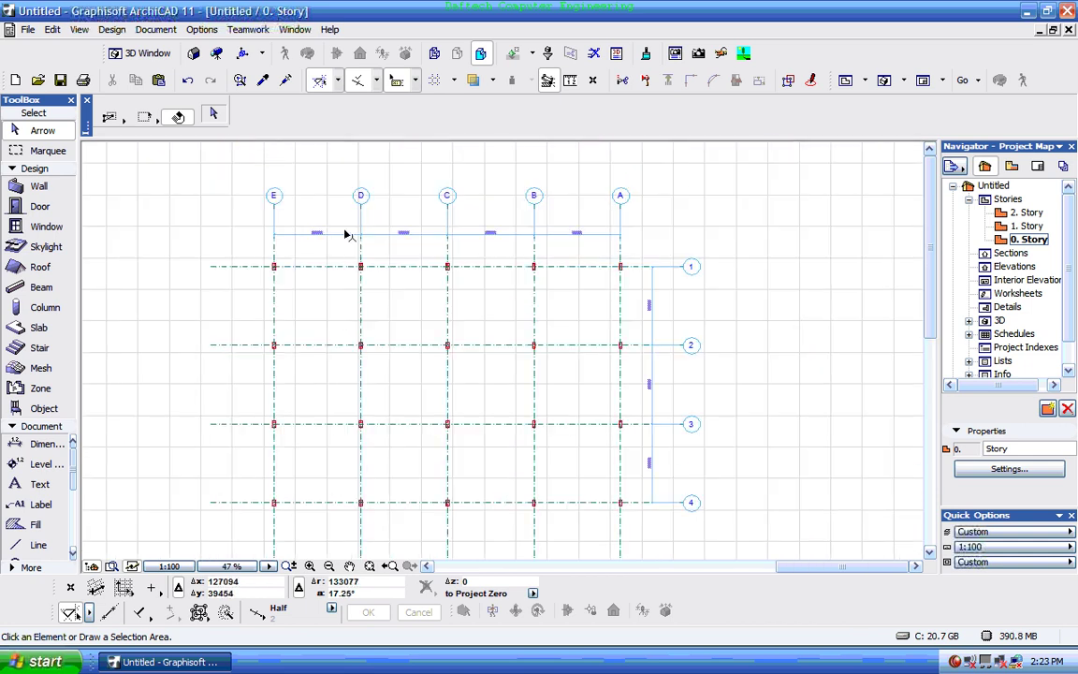
scroll(438, 232, down, 2)
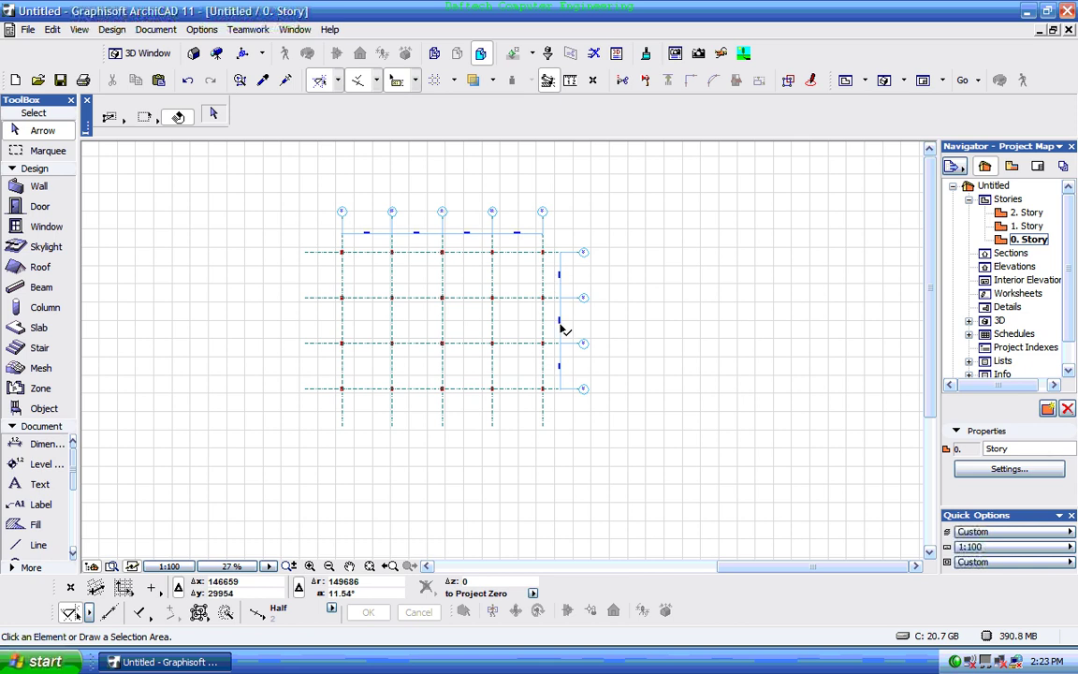
click(111, 29)
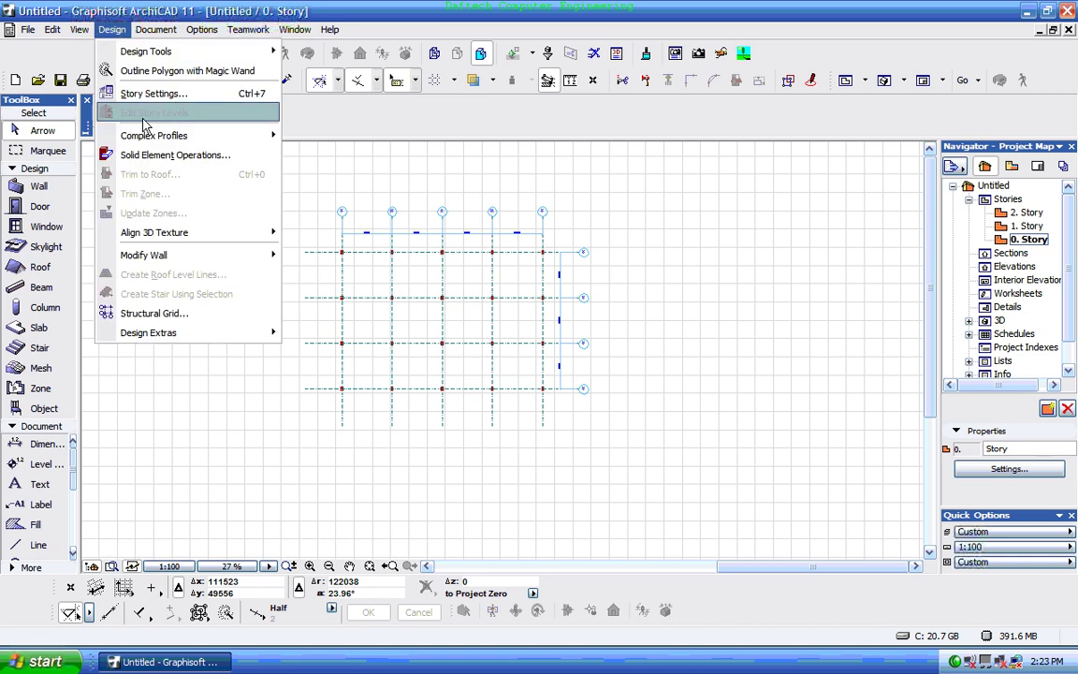
click(195, 321)
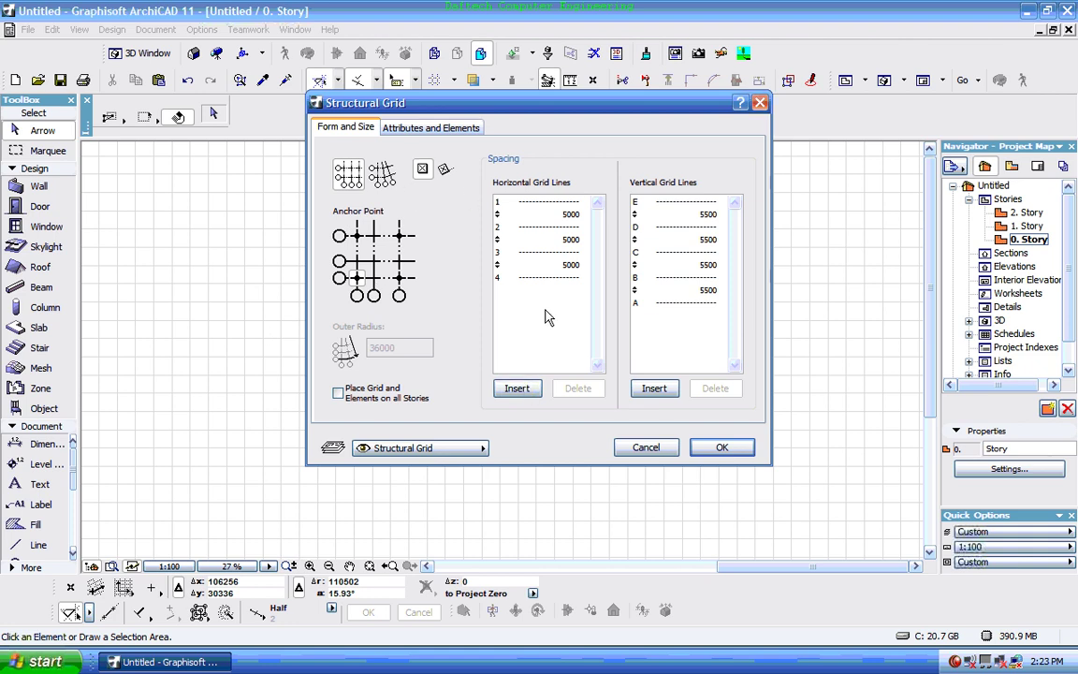
click(533, 266)
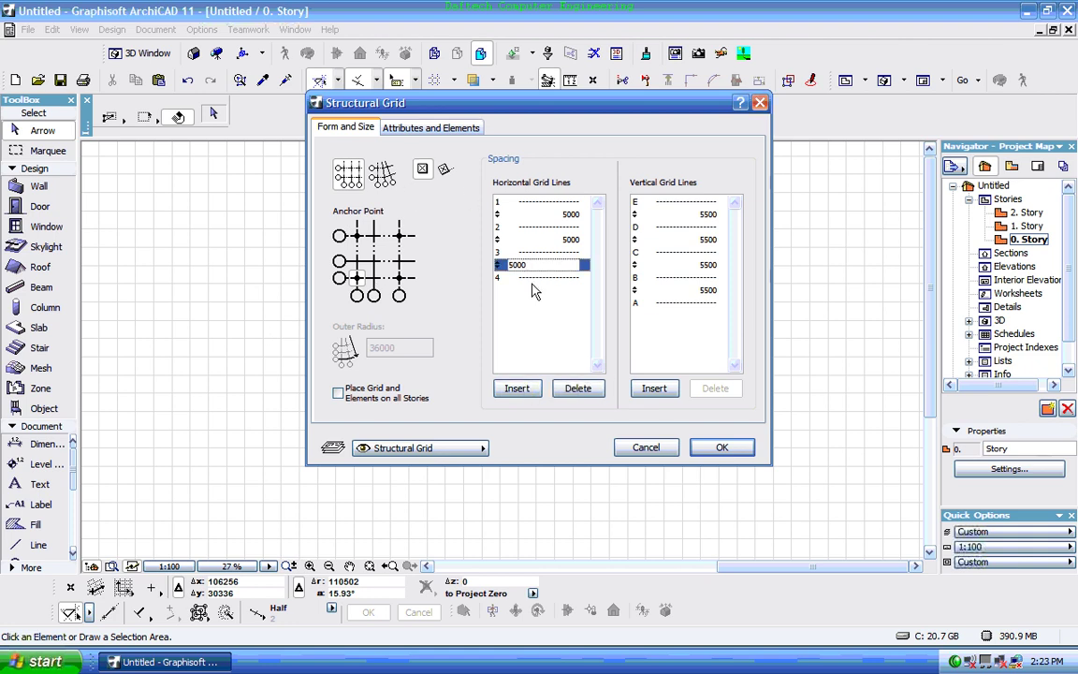
click(568, 391)
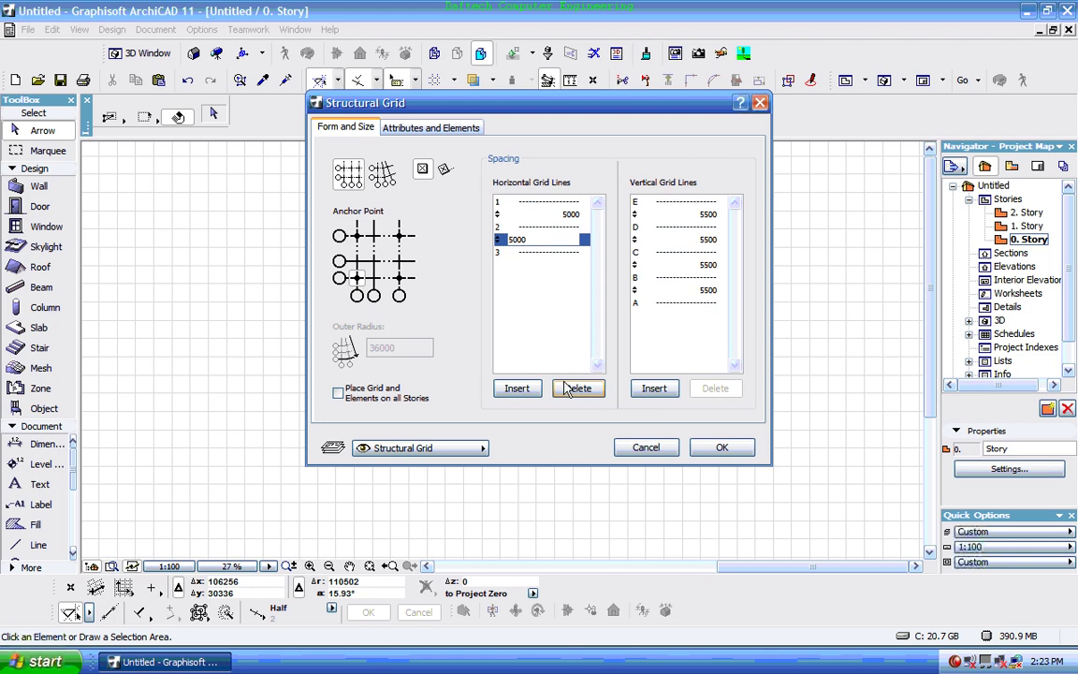
click(722, 448)
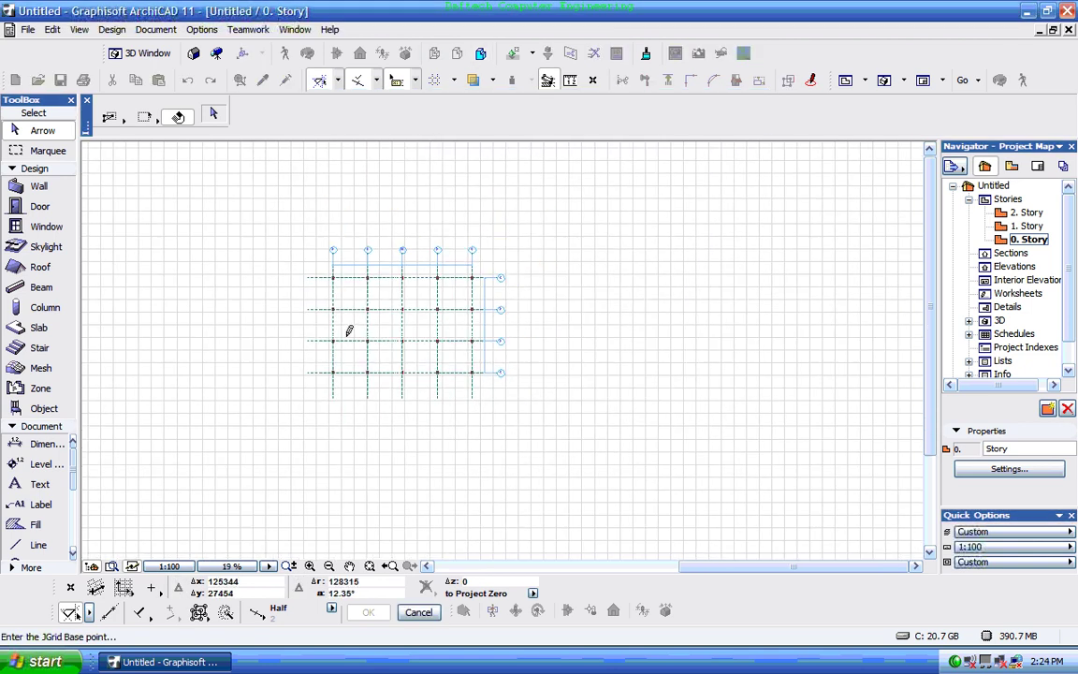
click(595, 328)
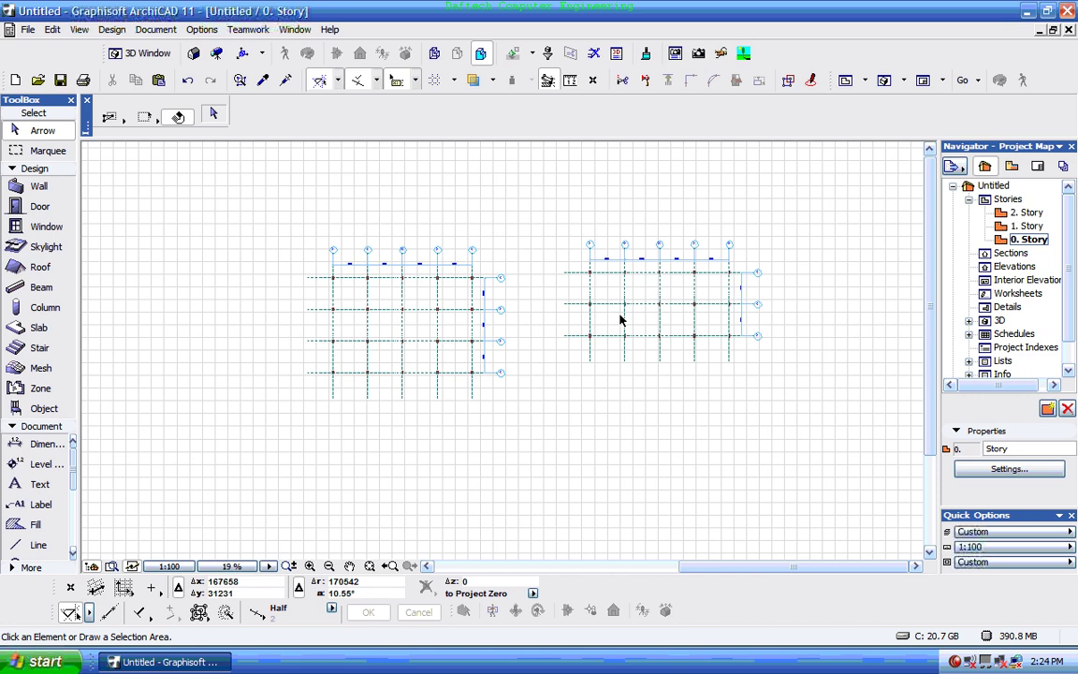
- Delete the older grid with four numbered axes, including its columns and dimension lines
click(433, 261)
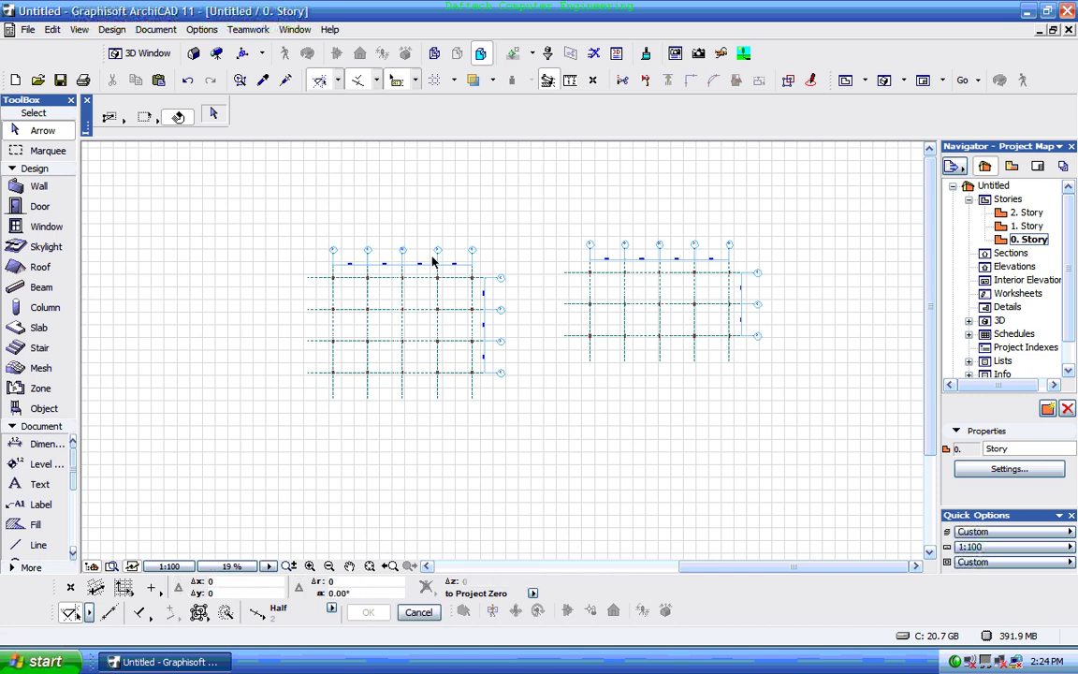
click(341, 422)
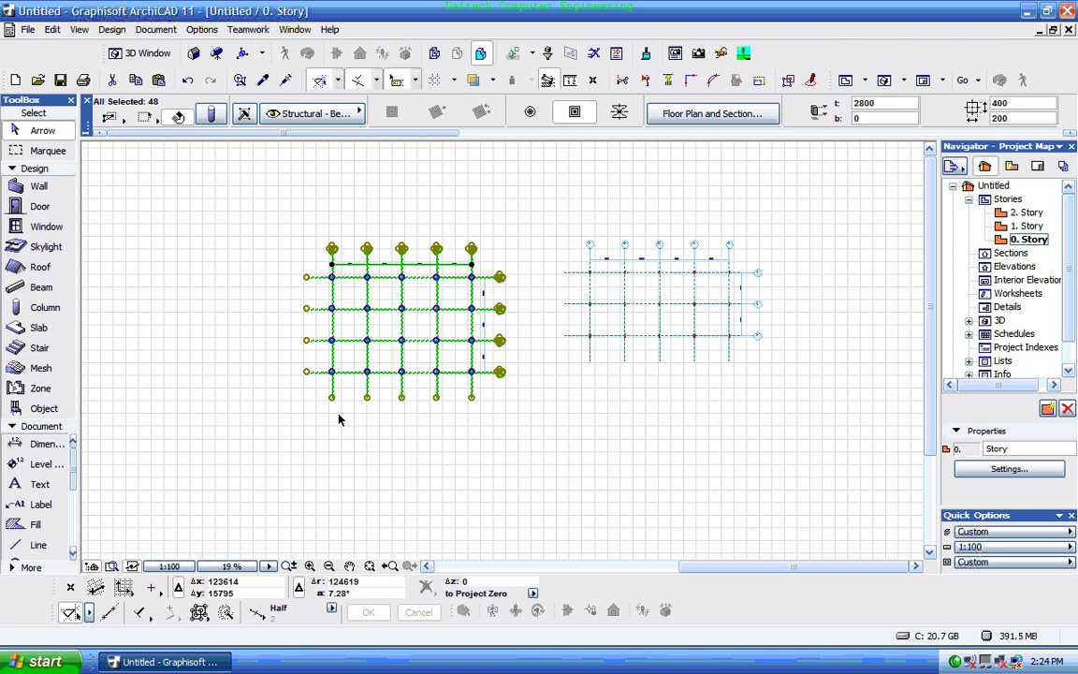
key(Delete)
- Examine the remaining grid's columns, dimension lines and axis markers A to E and 1 to 3
scroll(773, 273, up, 2)
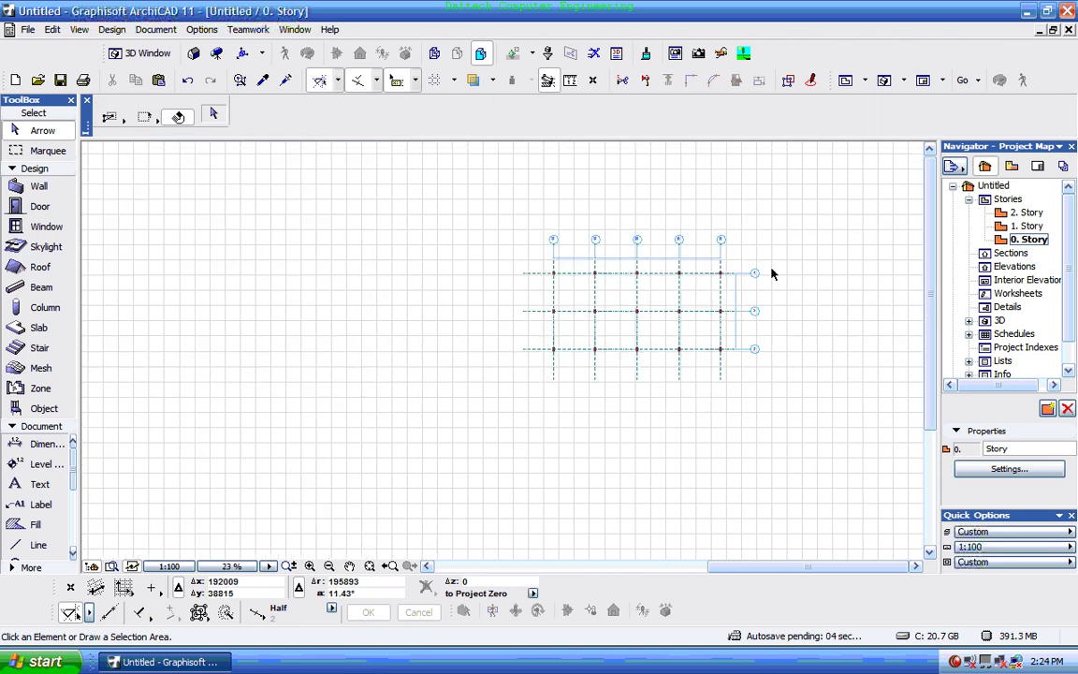
scroll(771, 298, up, 3)
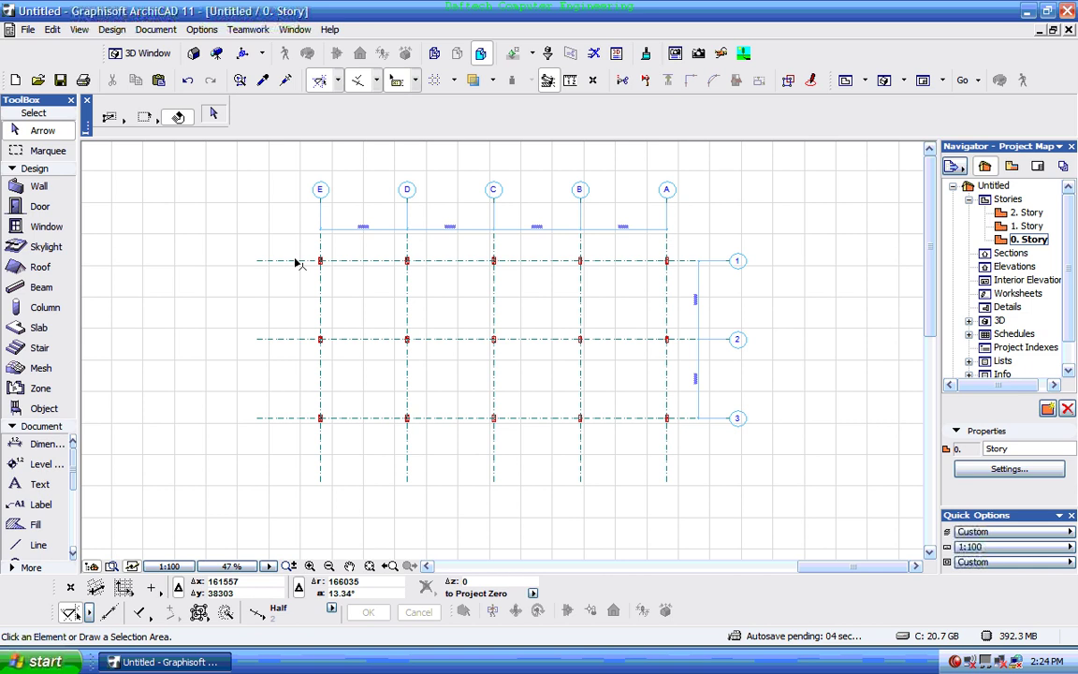
scroll(374, 274, up, 1)
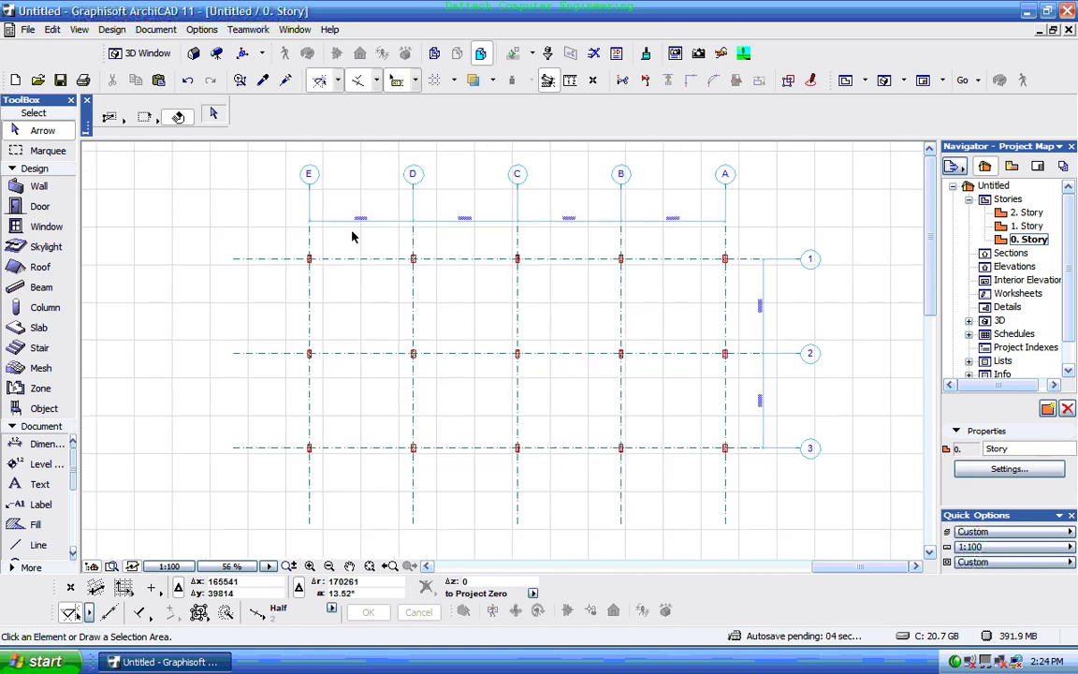
scroll(346, 233, down, 2)
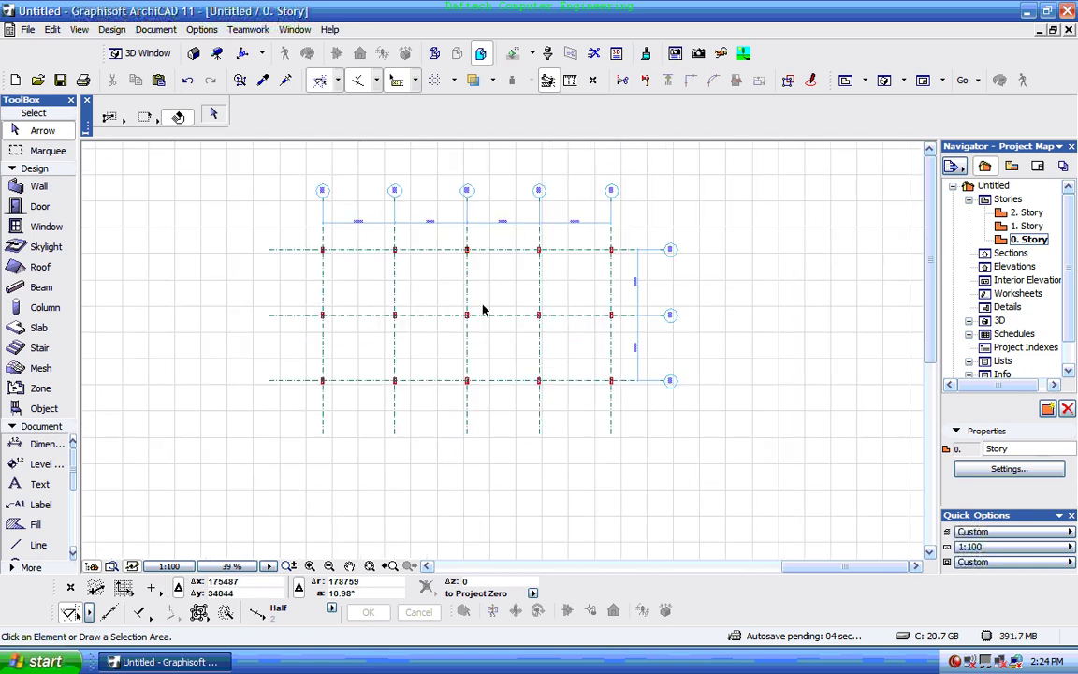
scroll(379, 314, up, 2)
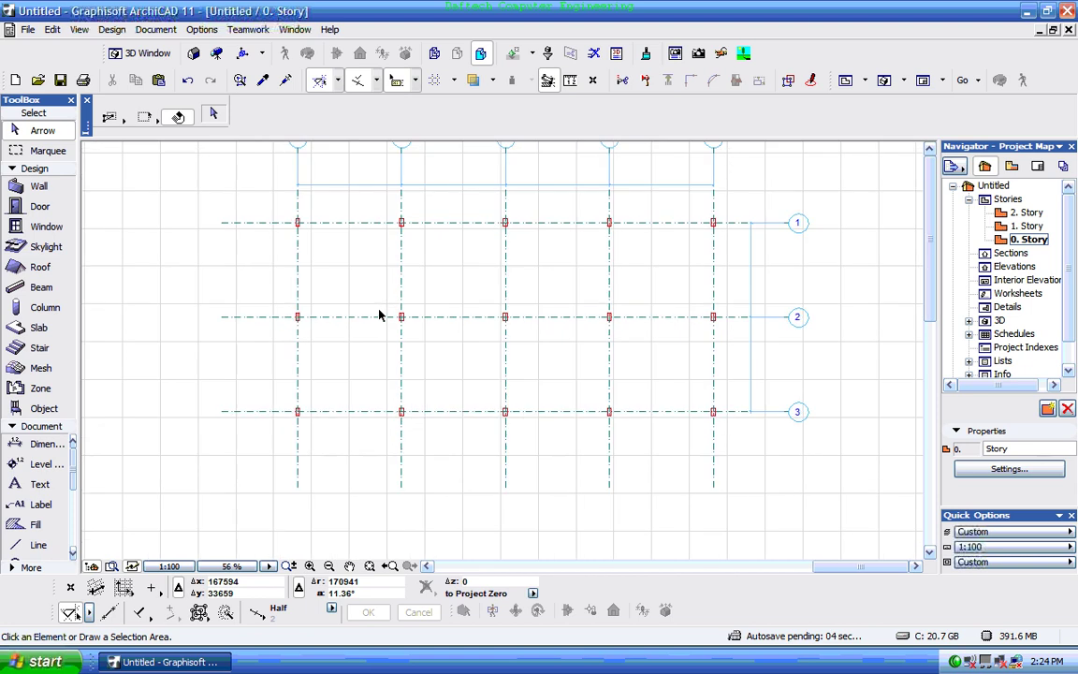
scroll(380, 313, down, 2)
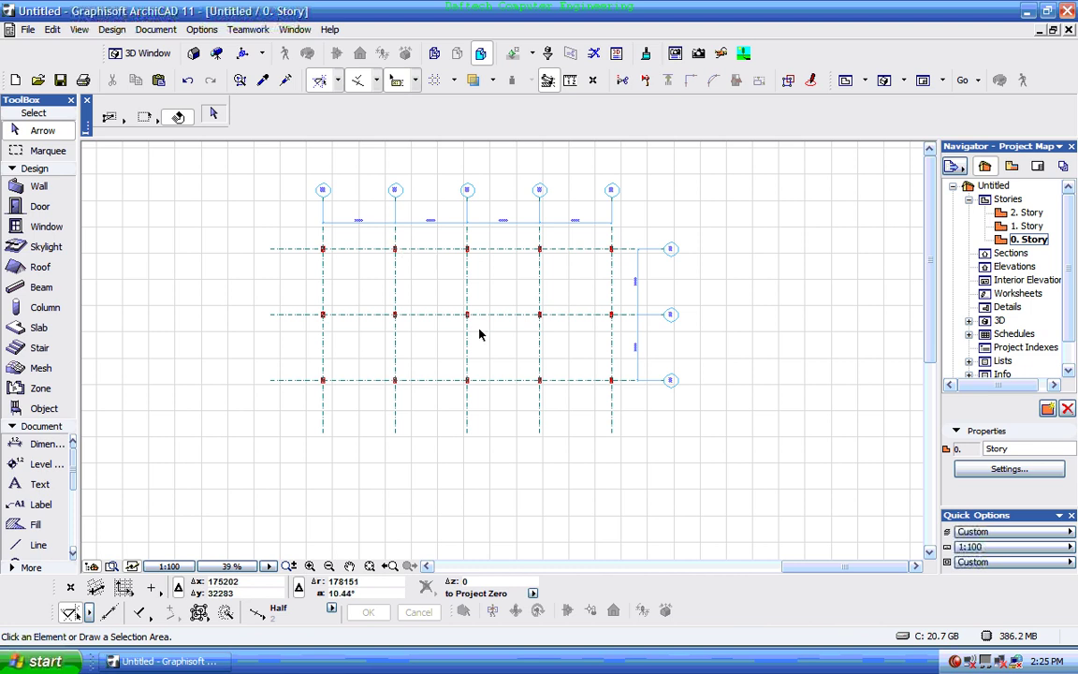
scroll(458, 313, up, 1)
scroll(499, 357, down, 1)
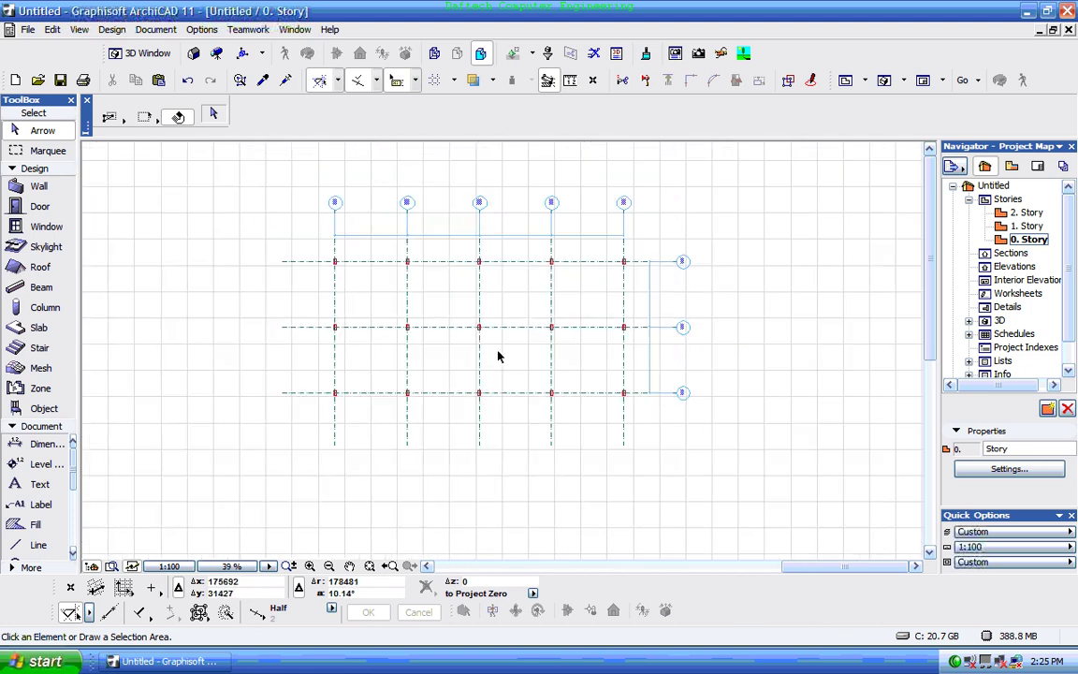
- Set the Wall tool's default height to 3000 and its thickness to 200
click(39, 184)
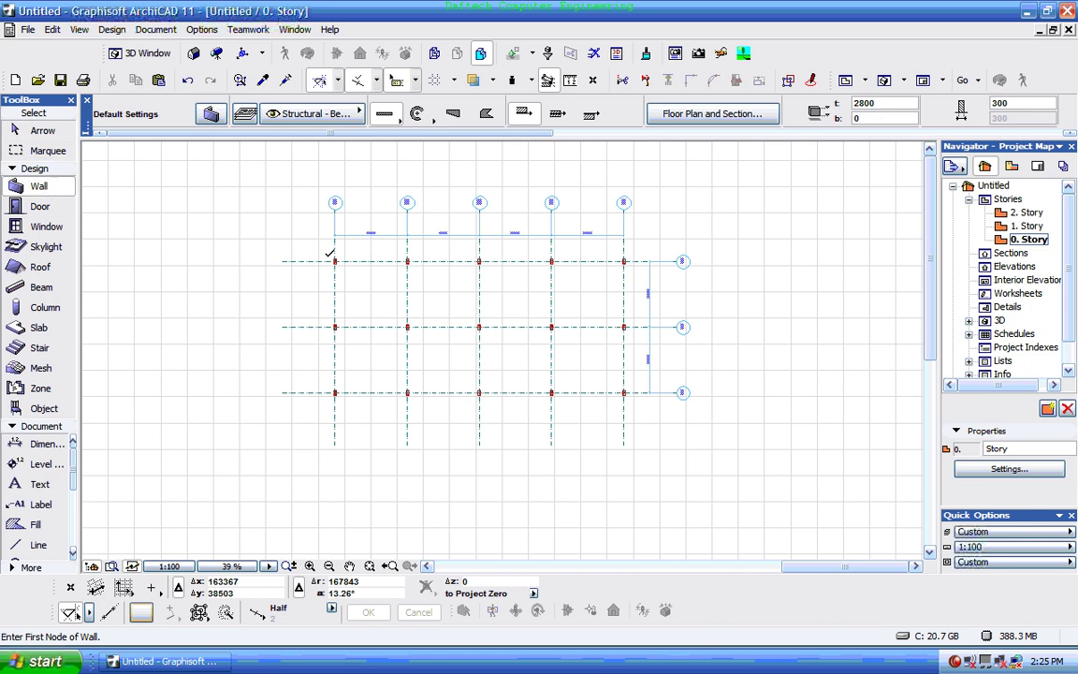
scroll(446, 250, up, 1)
scroll(487, 246, up, 2)
scroll(740, 265, up, 8)
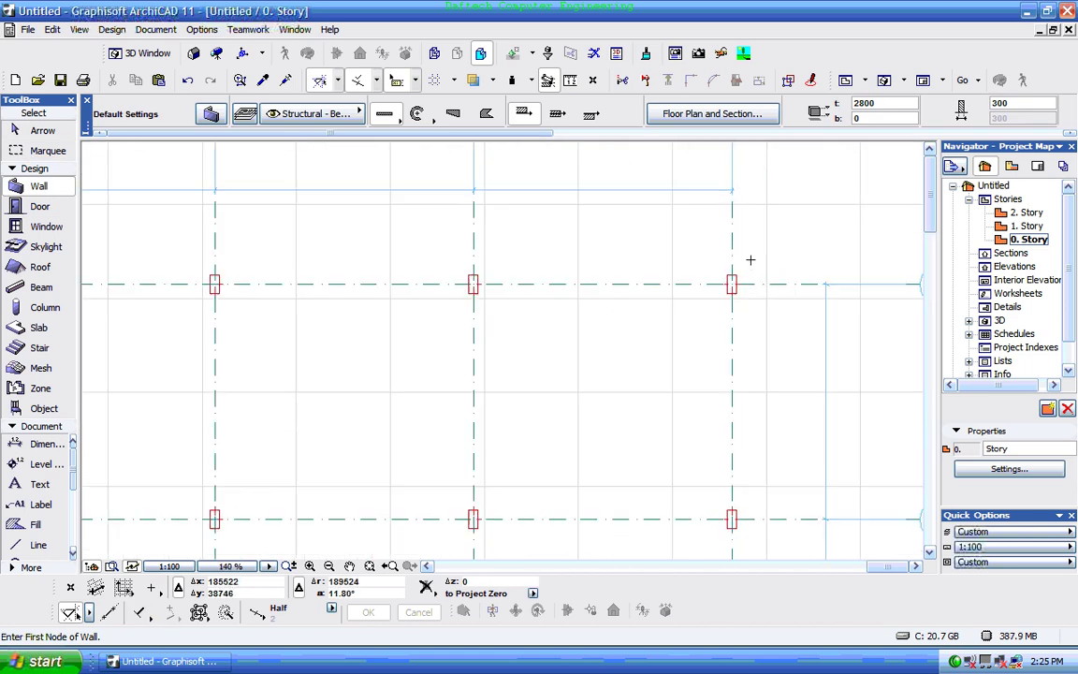
click(212, 113)
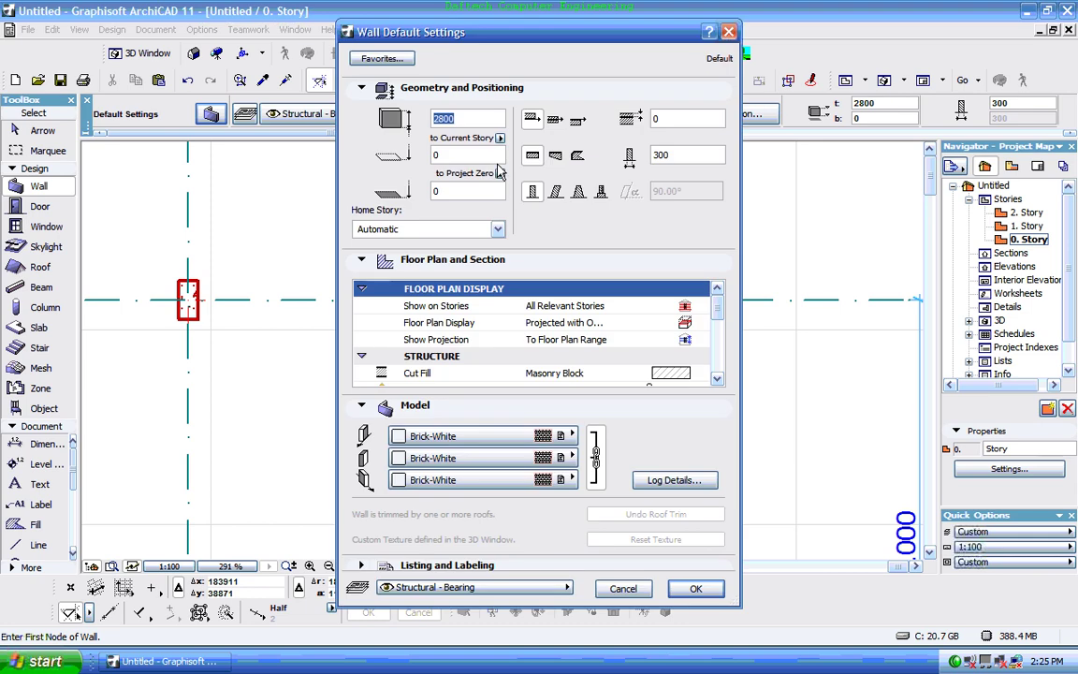
click(466, 118)
text(3000)
drag(681, 157, 642, 165)
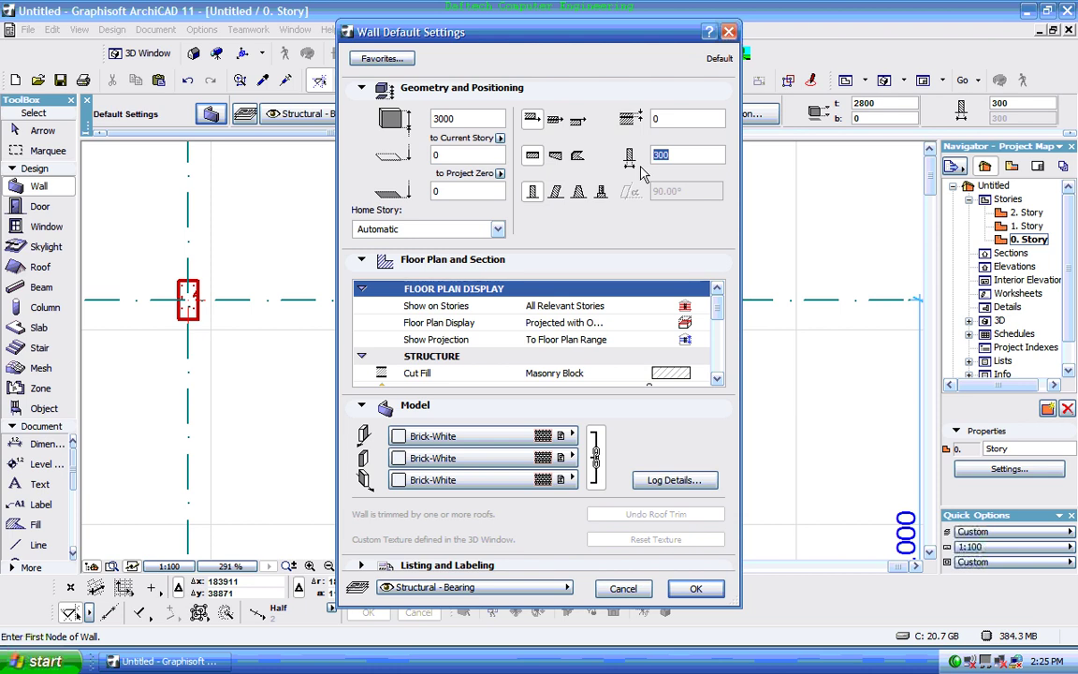
text(20)
click(700, 591)
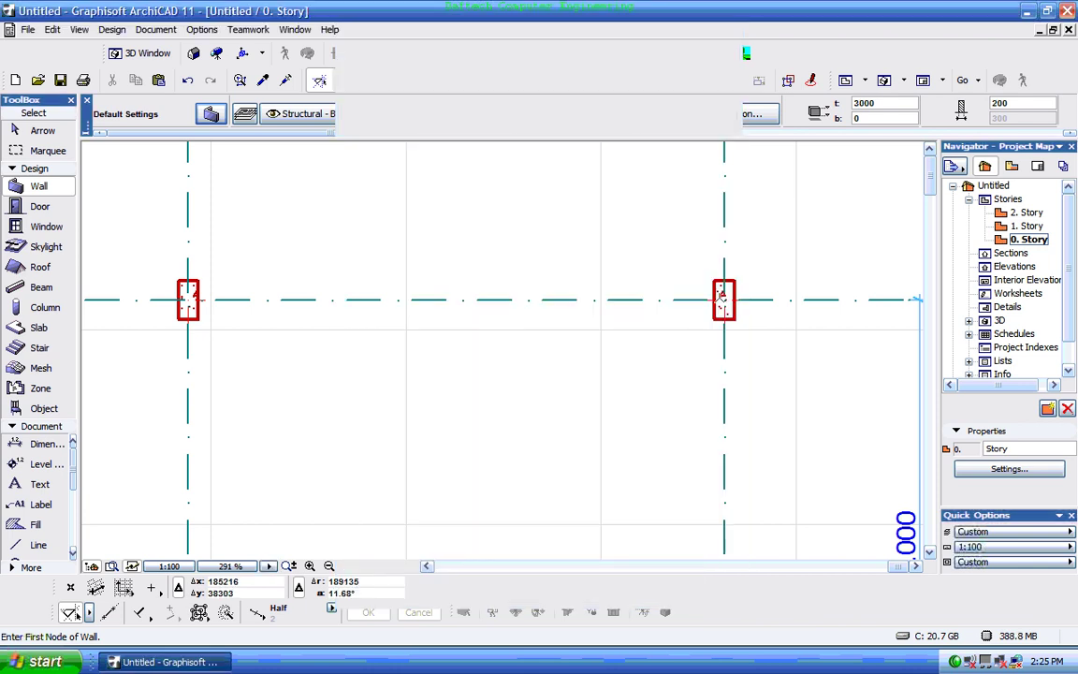
- Draw a 22200 mm wall along axis 1 from the outer corner of the column at axis A to the one at axis E
click(724, 300)
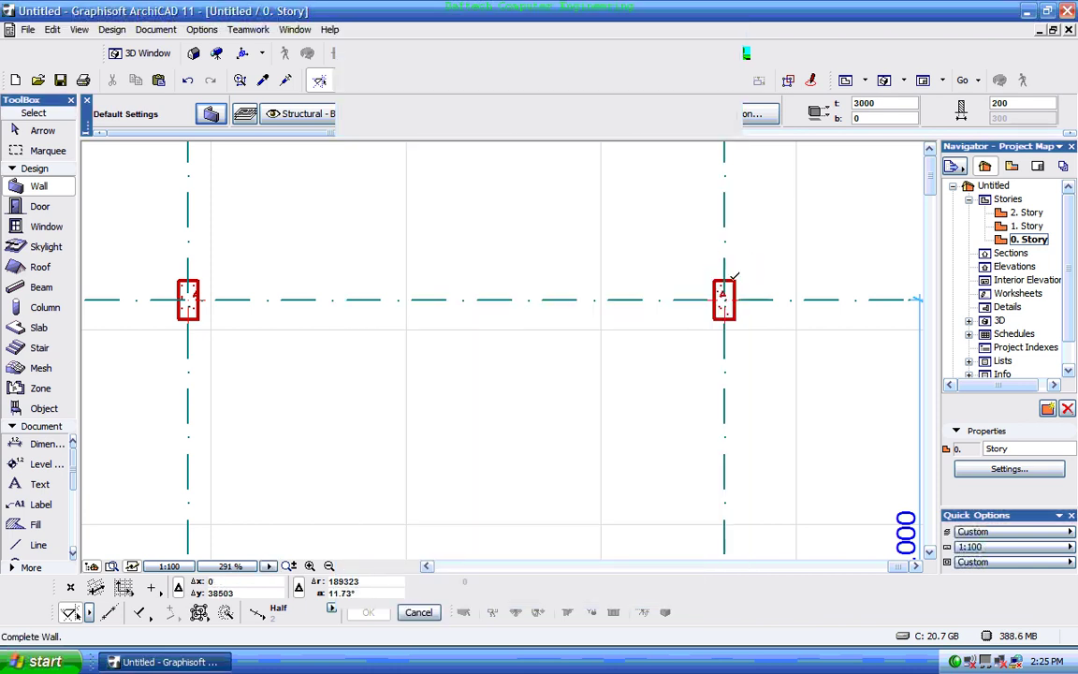
scroll(608, 318, down, 3)
scroll(624, 310, down, 2)
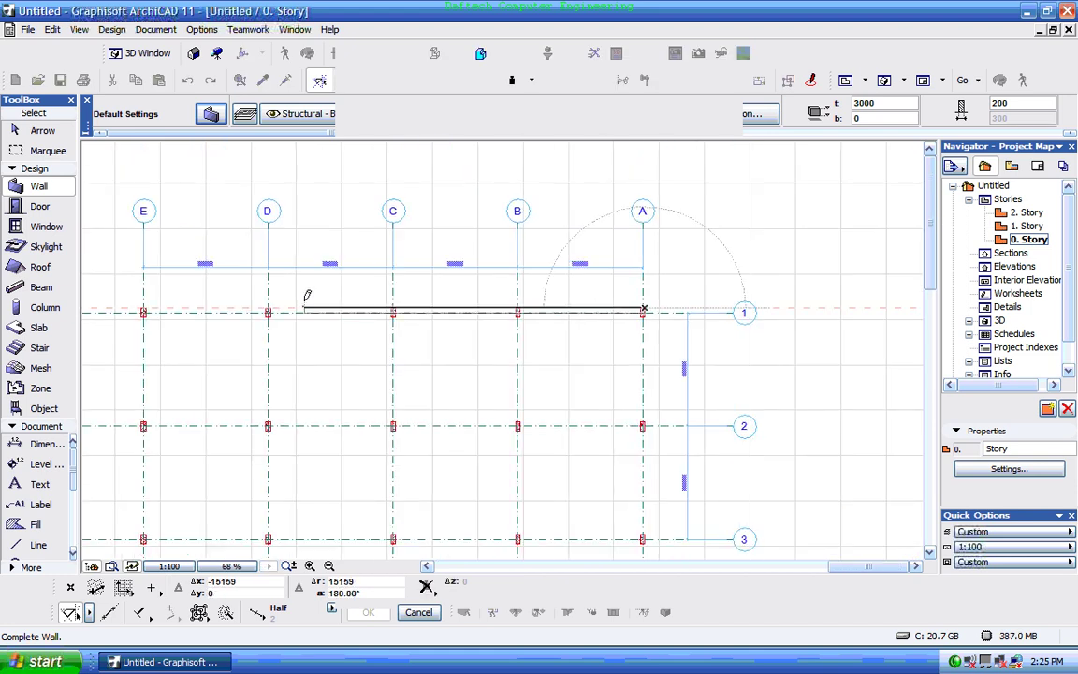
scroll(140, 300, up, 4)
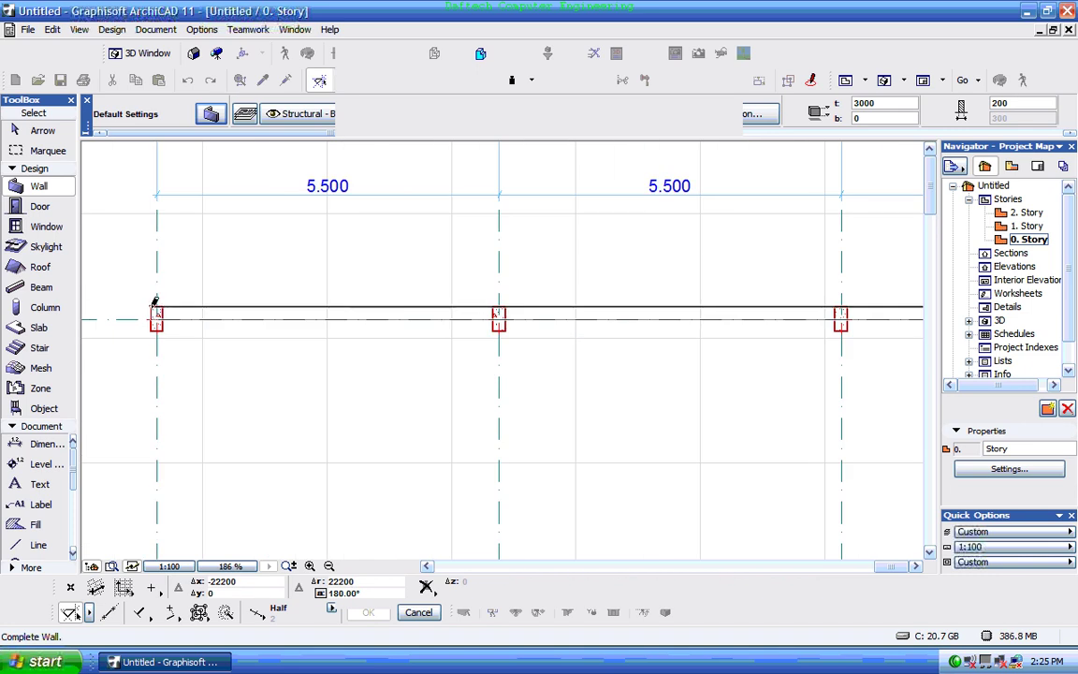
click(156, 312)
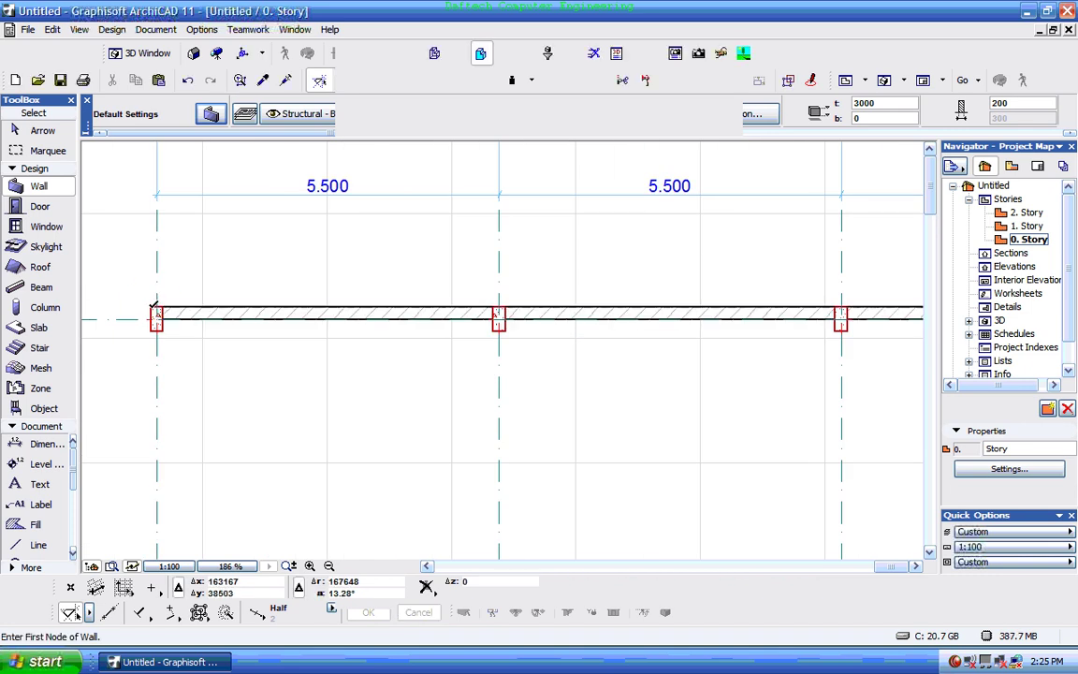
- Draw a 10400 mm wall down axis A from the outer corner of the column at axis 1 to the one at axis 3
scroll(195, 271, down, 5)
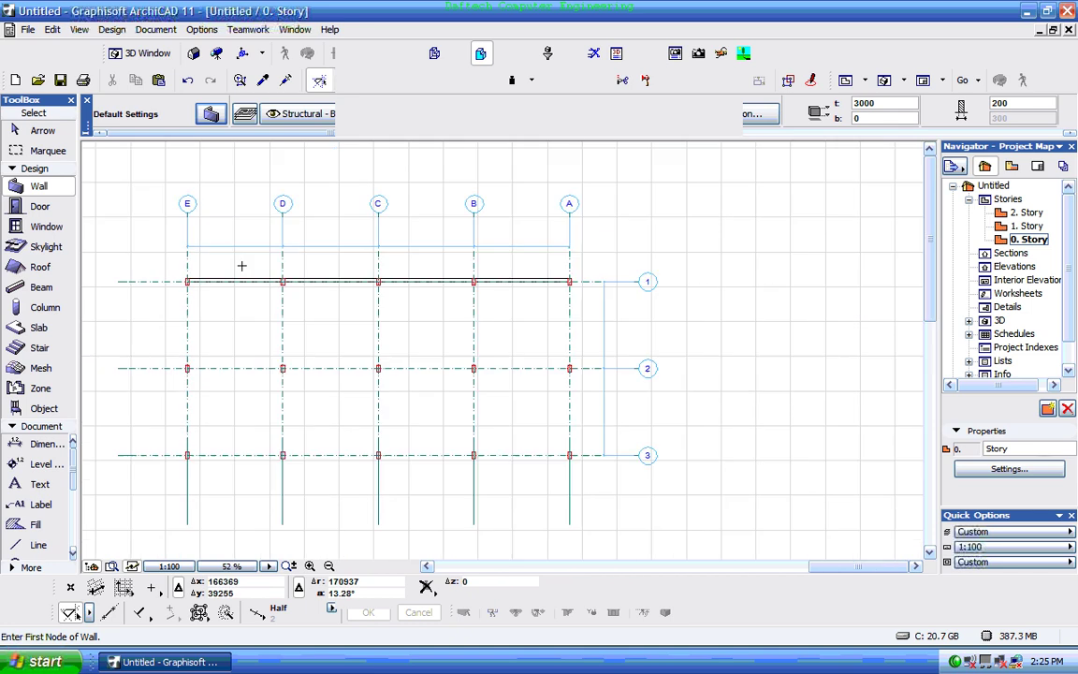
scroll(544, 345, up, 2)
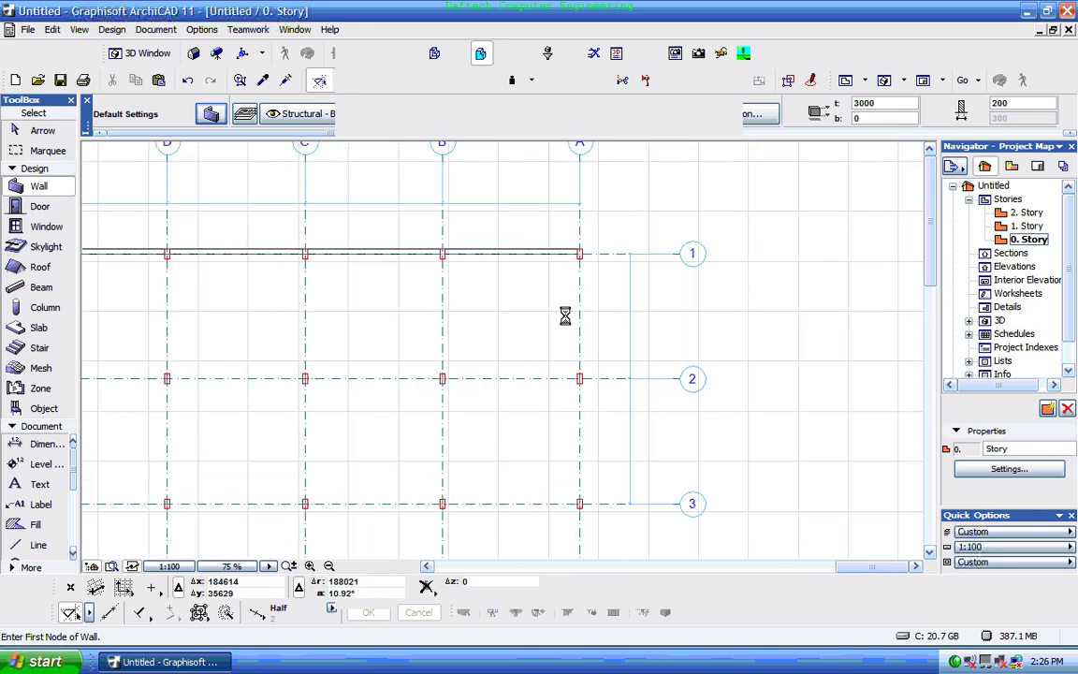
click(581, 249)
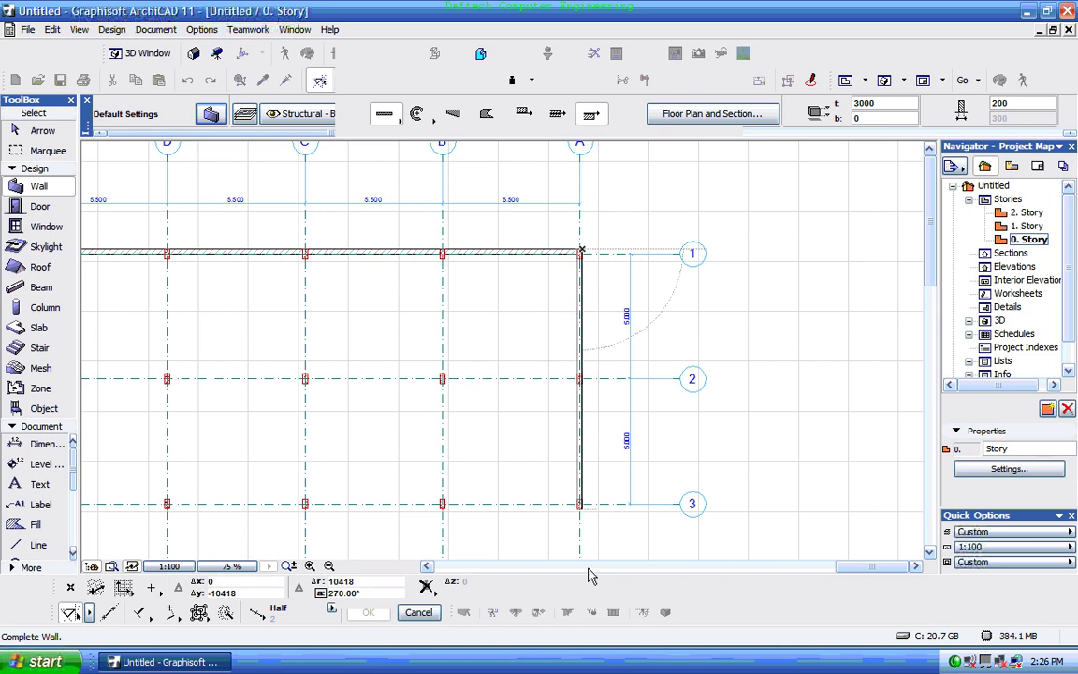
scroll(584, 494, up, 3)
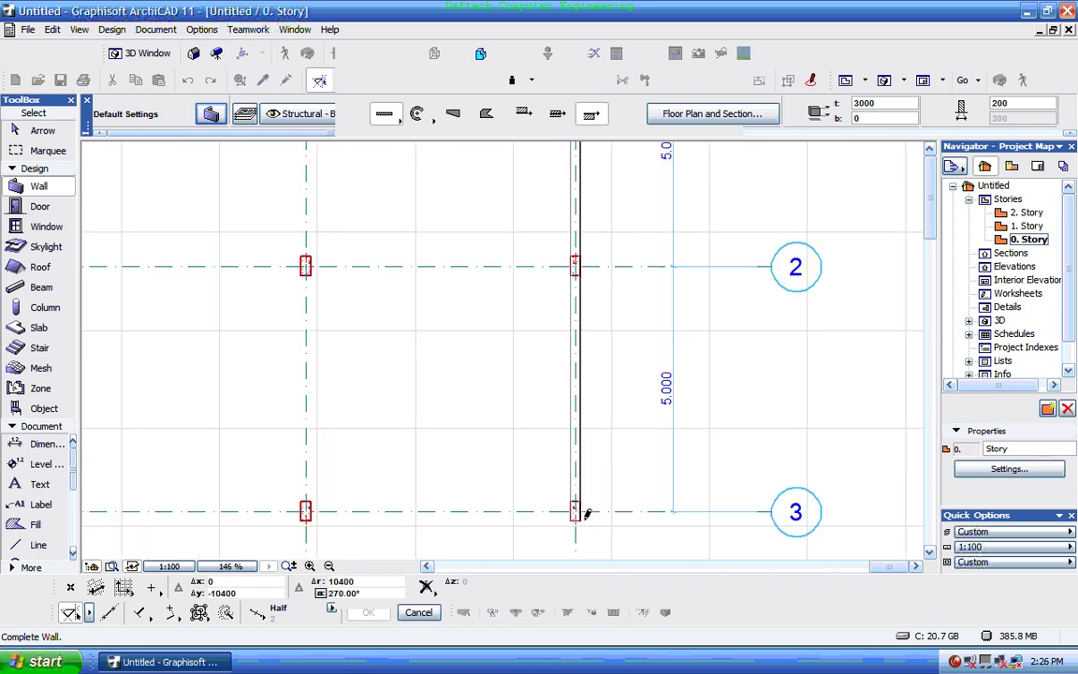
click(582, 513)
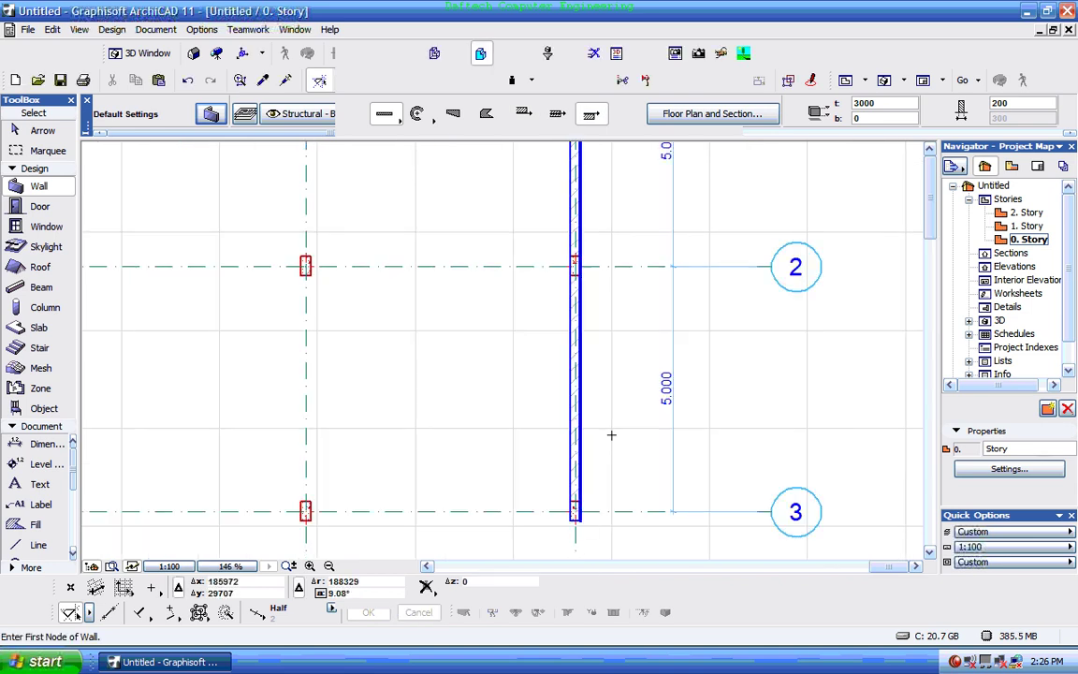
- Draw a wall along axis 3 from the outer corner of the column at axis A to the column at axis E
scroll(615, 385, down, 5)
scroll(581, 468, up, 2)
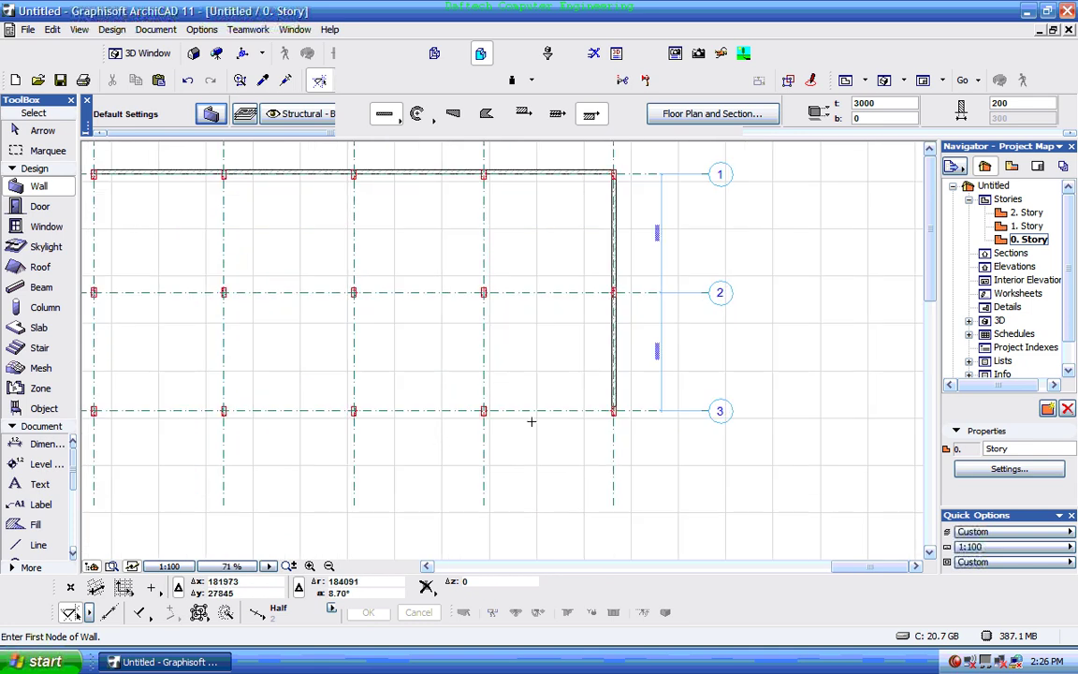
scroll(613, 417, up, 9)
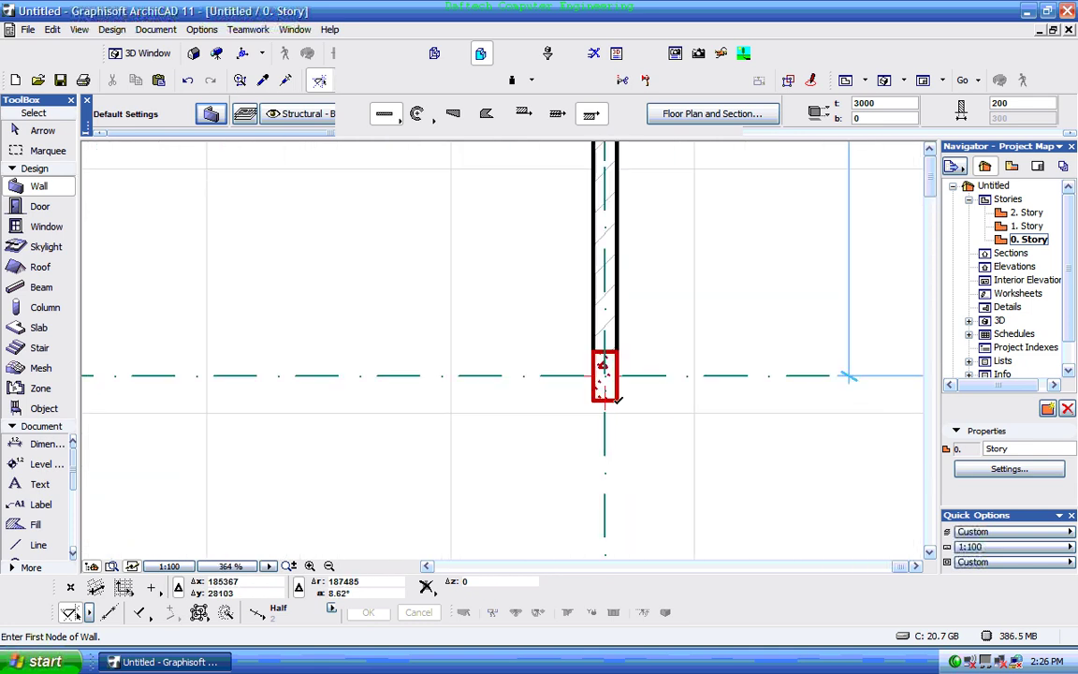
click(604, 373)
scroll(833, 385, down, 6)
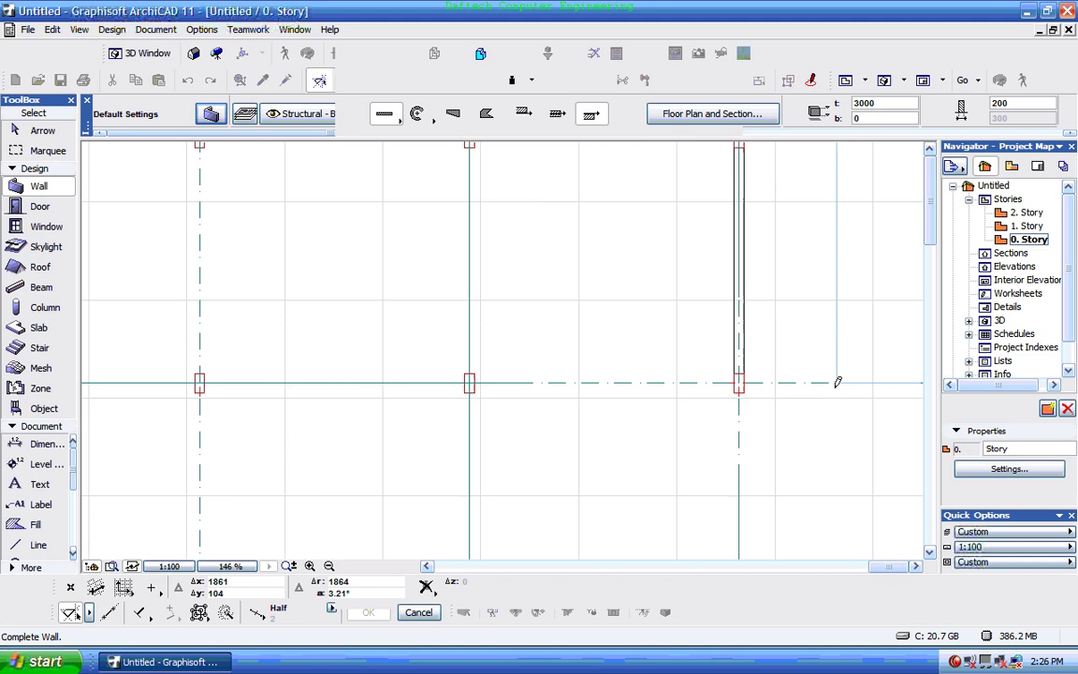
scroll(840, 381, down, 3)
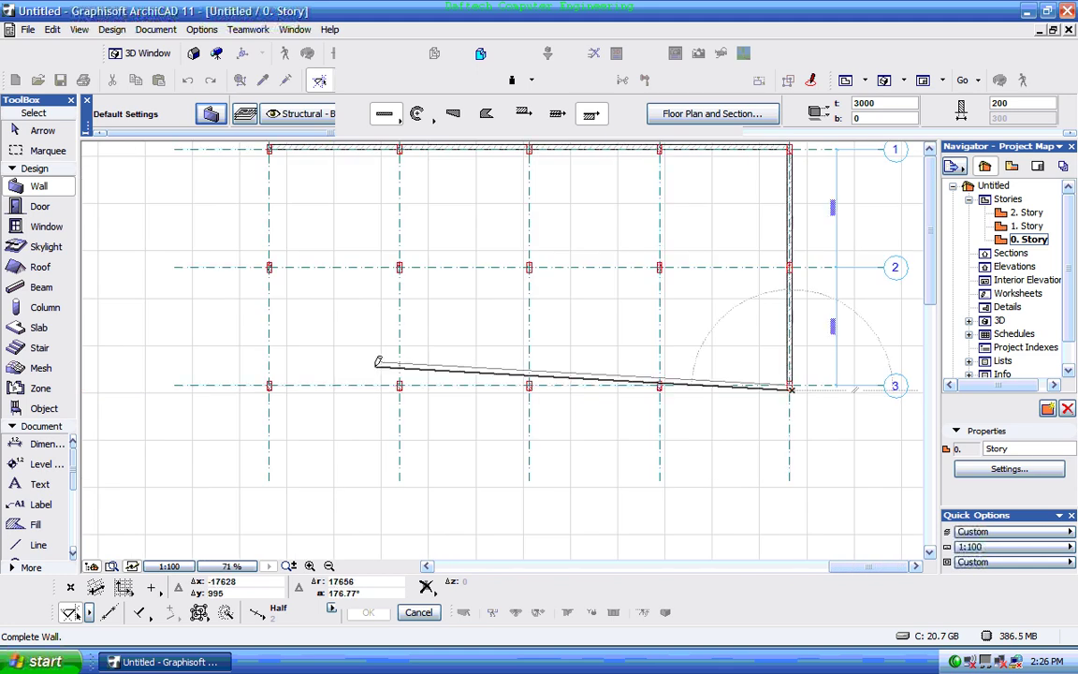
click(271, 384)
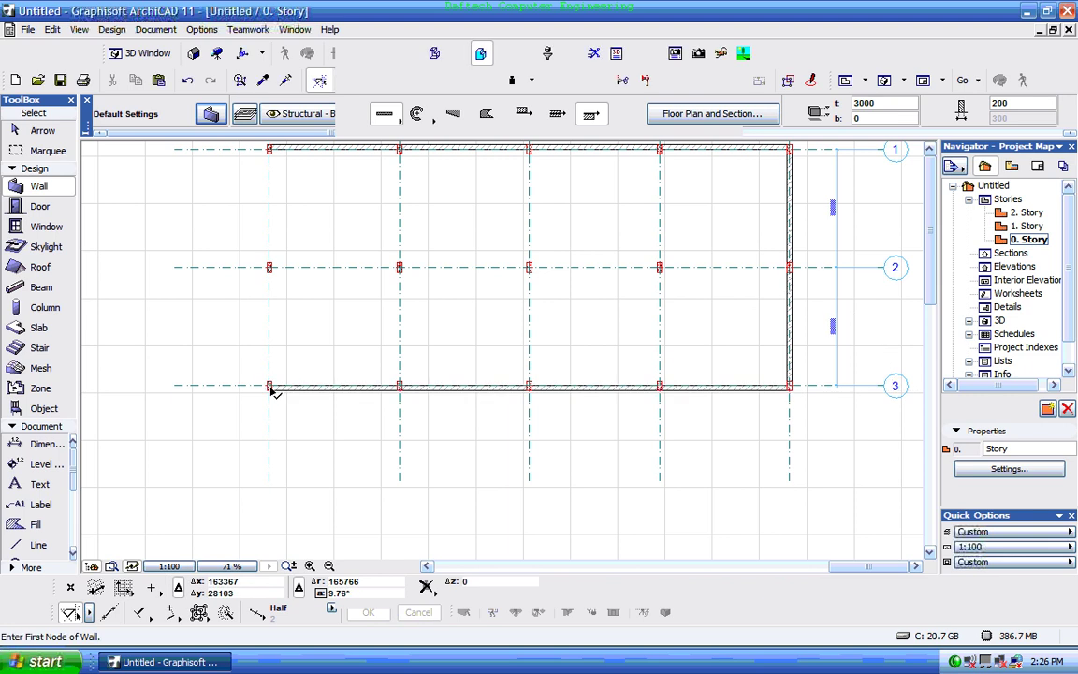
- Draw a 10400 mm wall up axis E from the outer corner of the column at axis 3 to the one at axis 1
scroll(393, 429, down, 3)
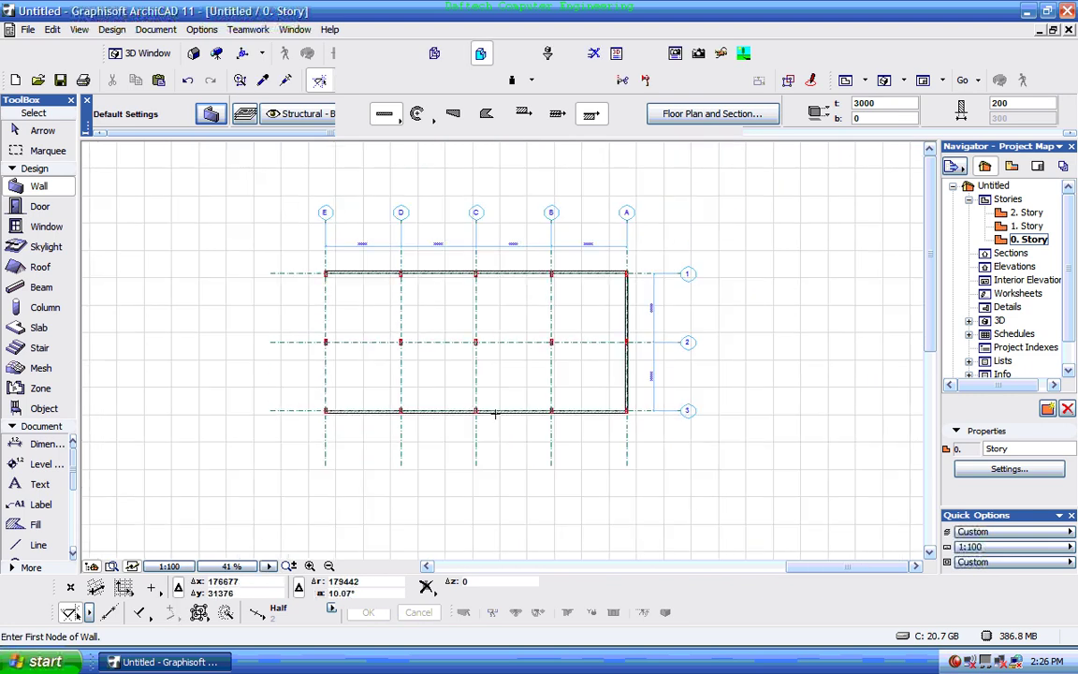
scroll(517, 297, up, 2)
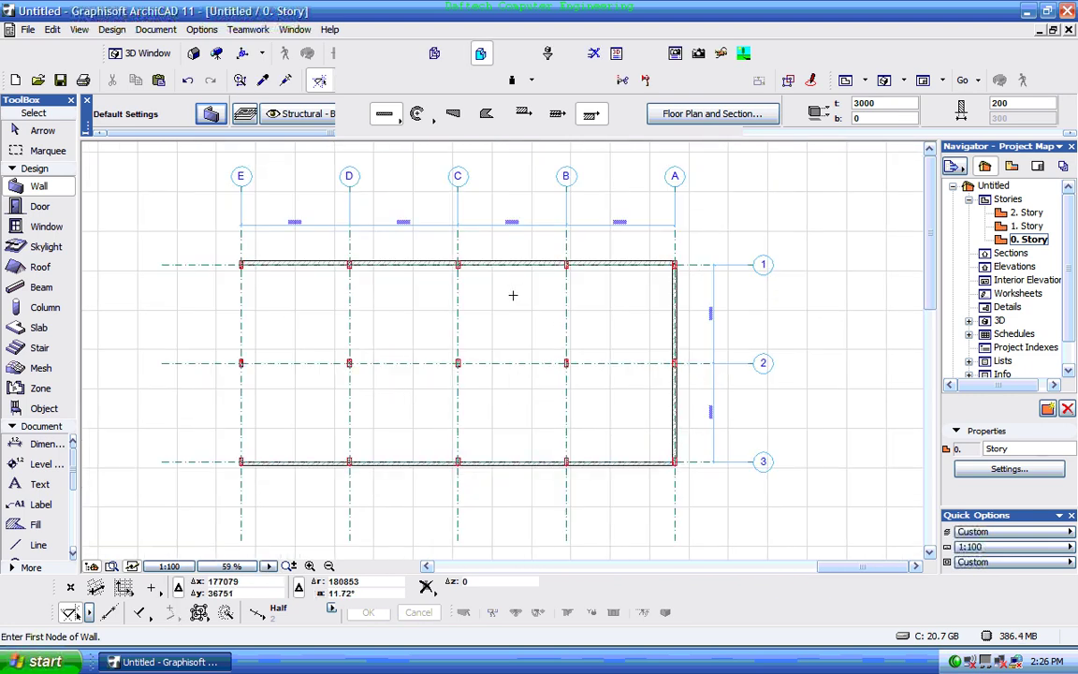
scroll(223, 480, up, 5)
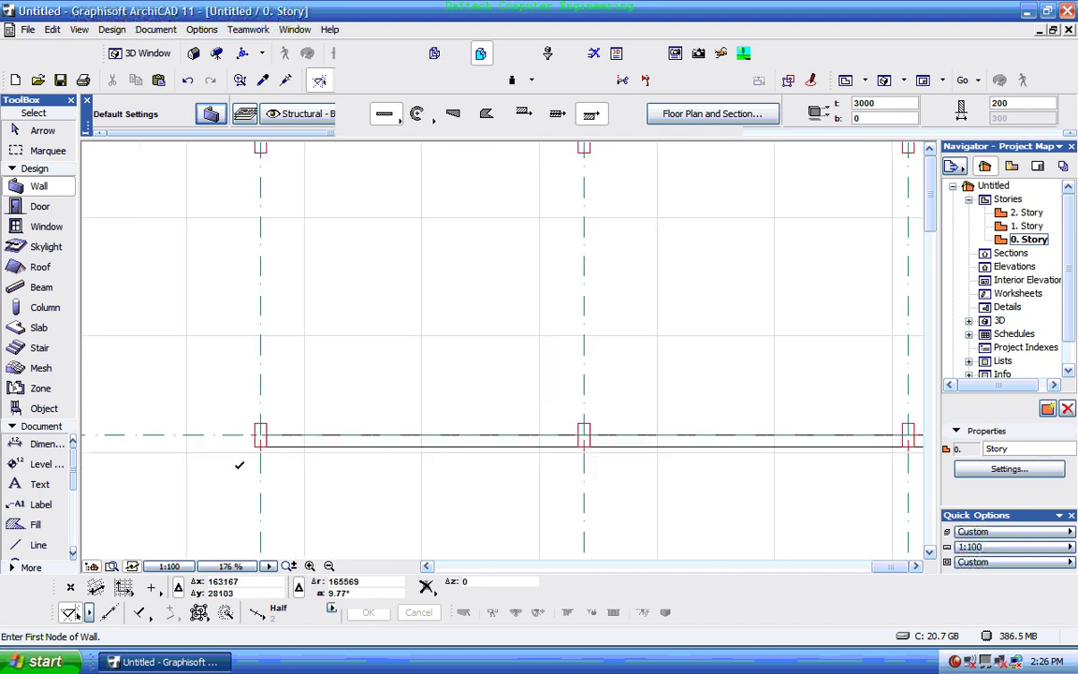
click(257, 445)
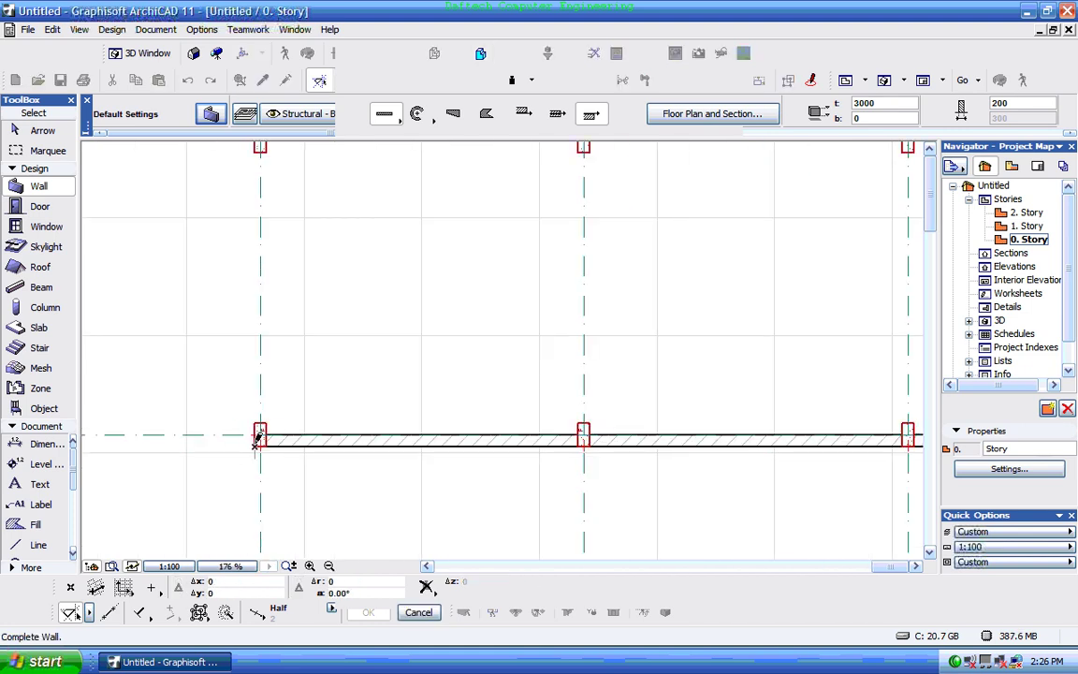
scroll(276, 450, down, 5)
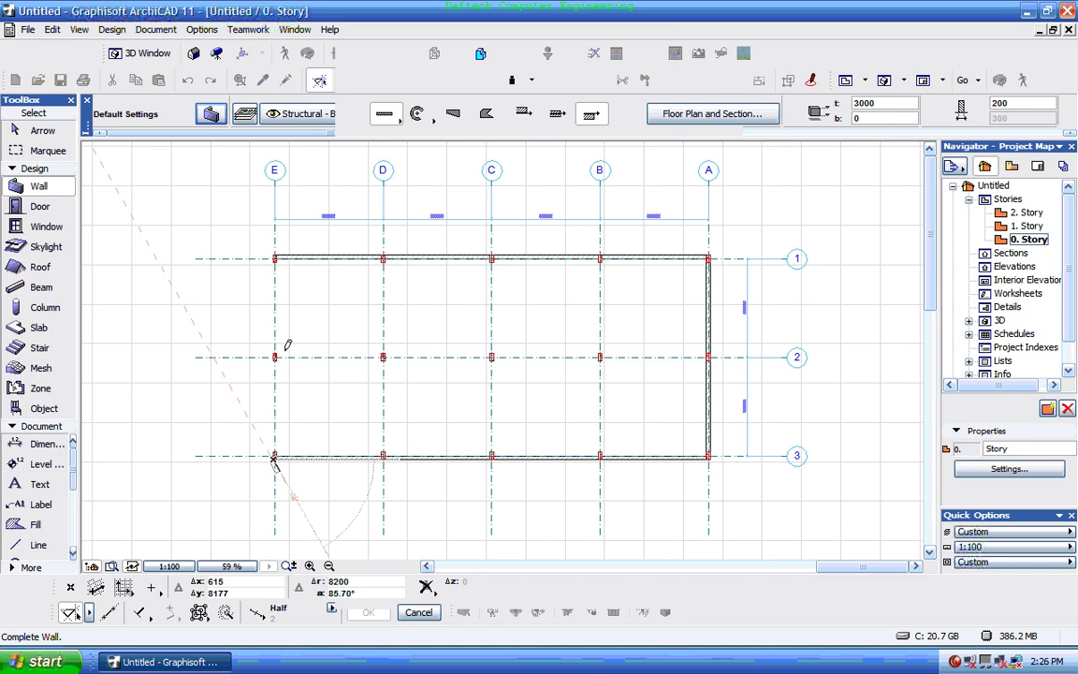
scroll(285, 266, up, 6)
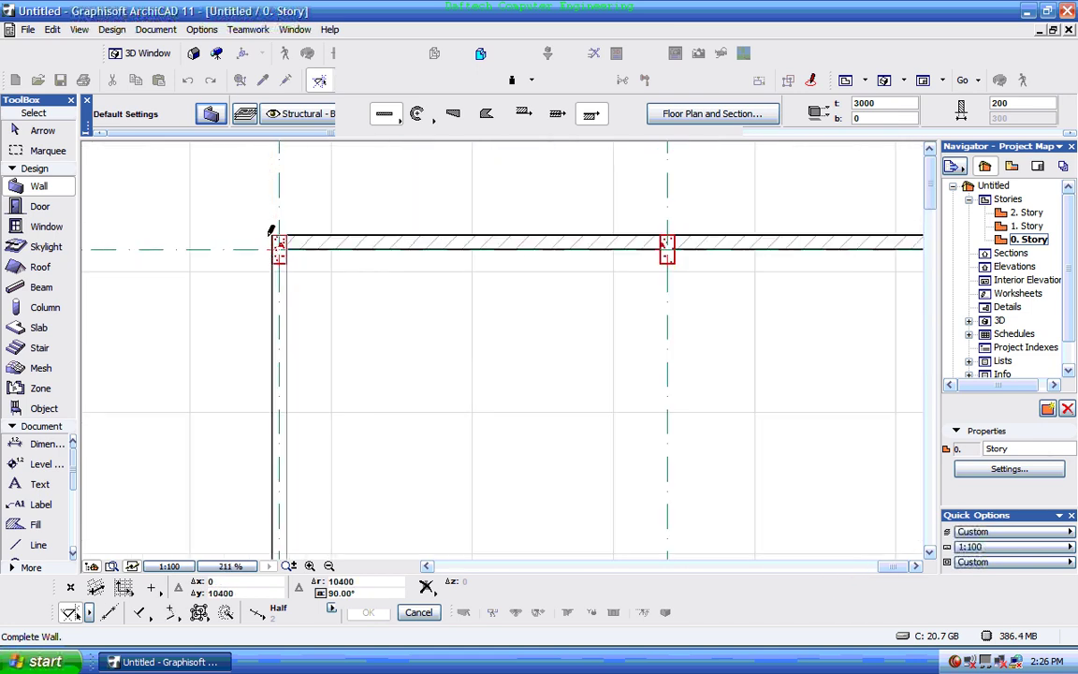
click(273, 234)
scroll(257, 230, down, 7)
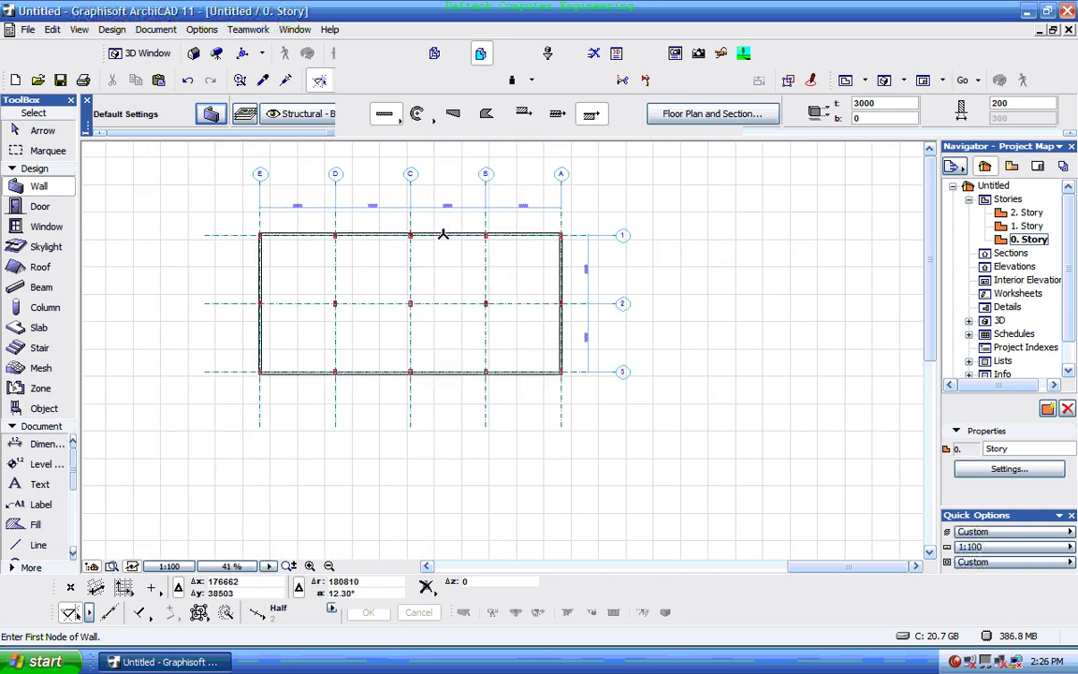
scroll(444, 234, up, 1)
scroll(444, 238, up, 1)
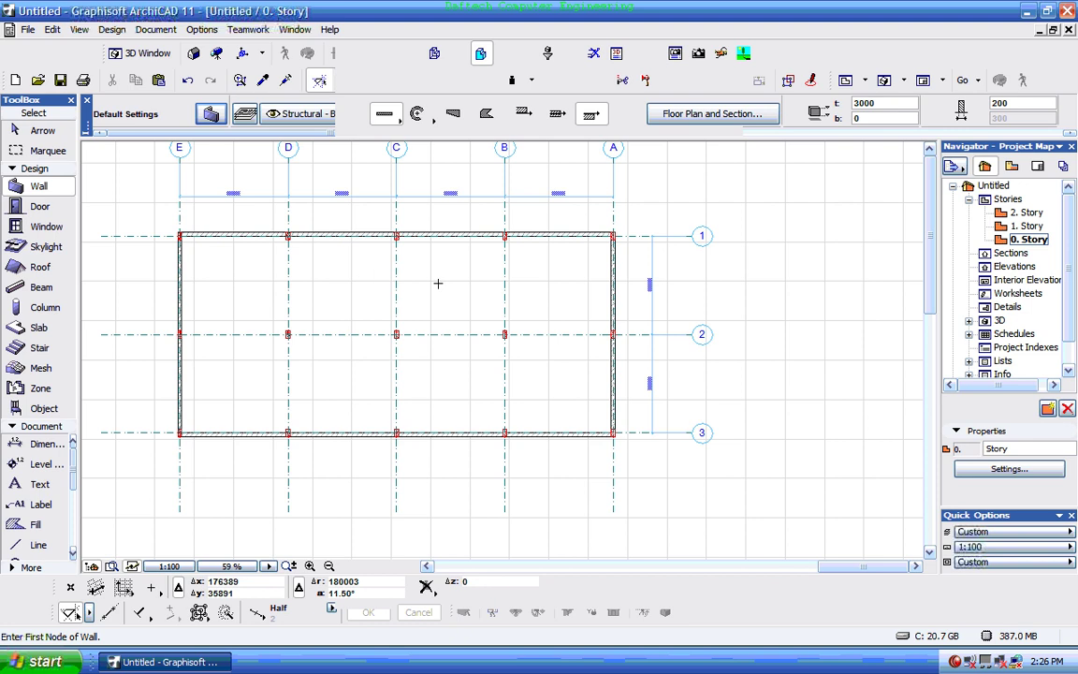
click(504, 236)
scroll(507, 296, up, 3)
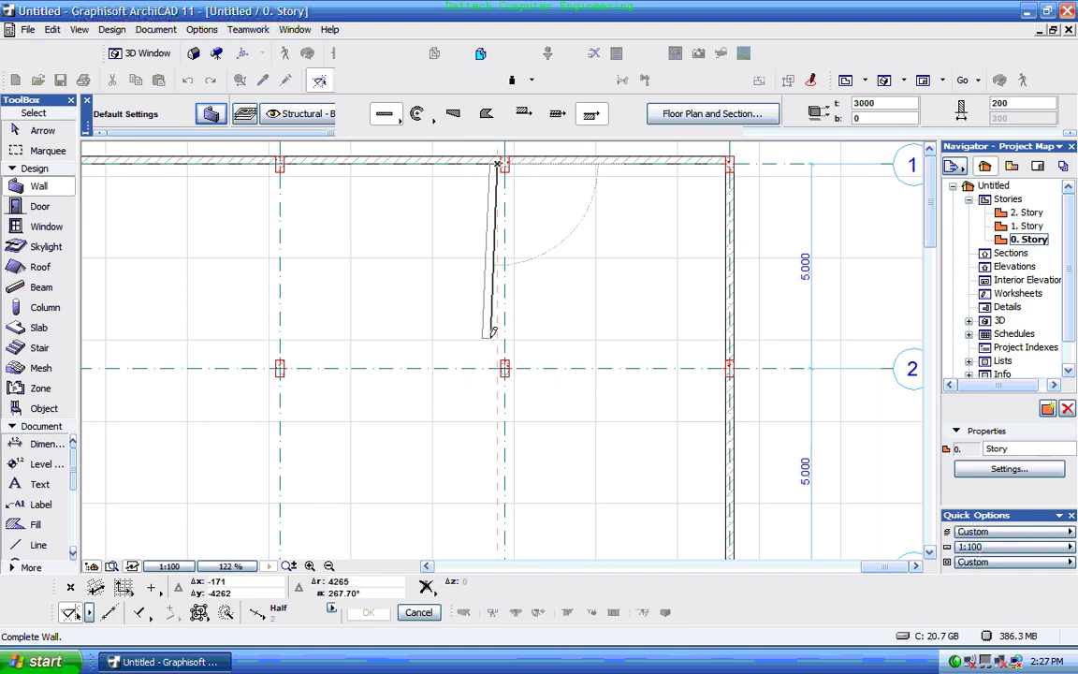
click(494, 329)
scroll(538, 306, down, 3)
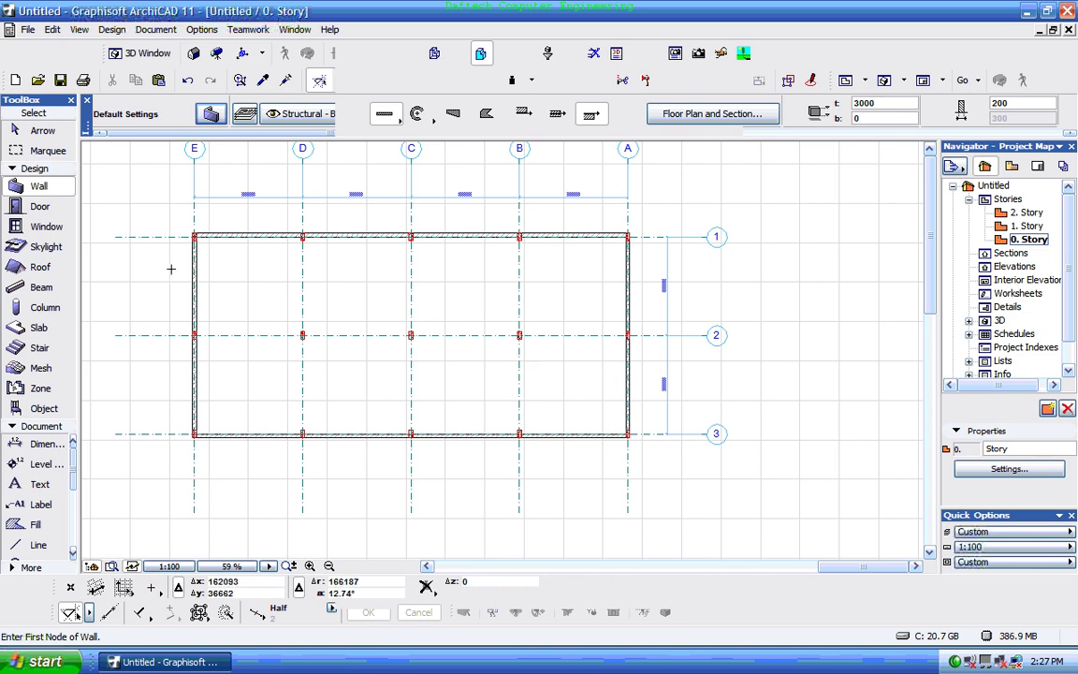
- Draw an interior wall down axis D from the inner corner of the column at axis 1 to the one at axis 3
scroll(171, 269, up, 1)
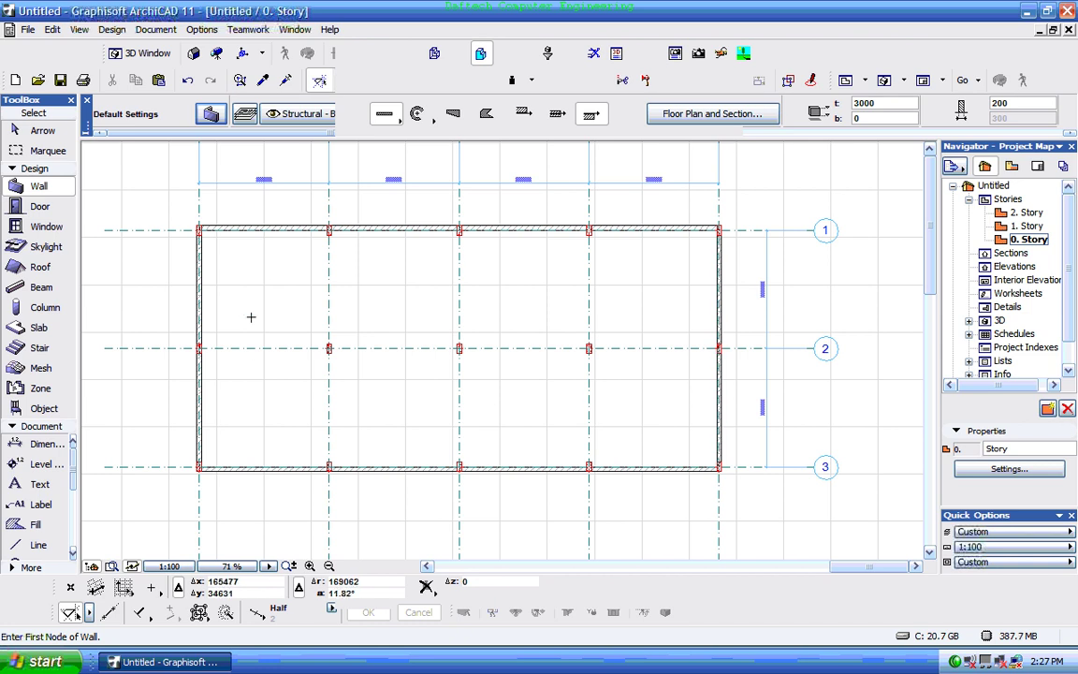
scroll(321, 267, up, 4)
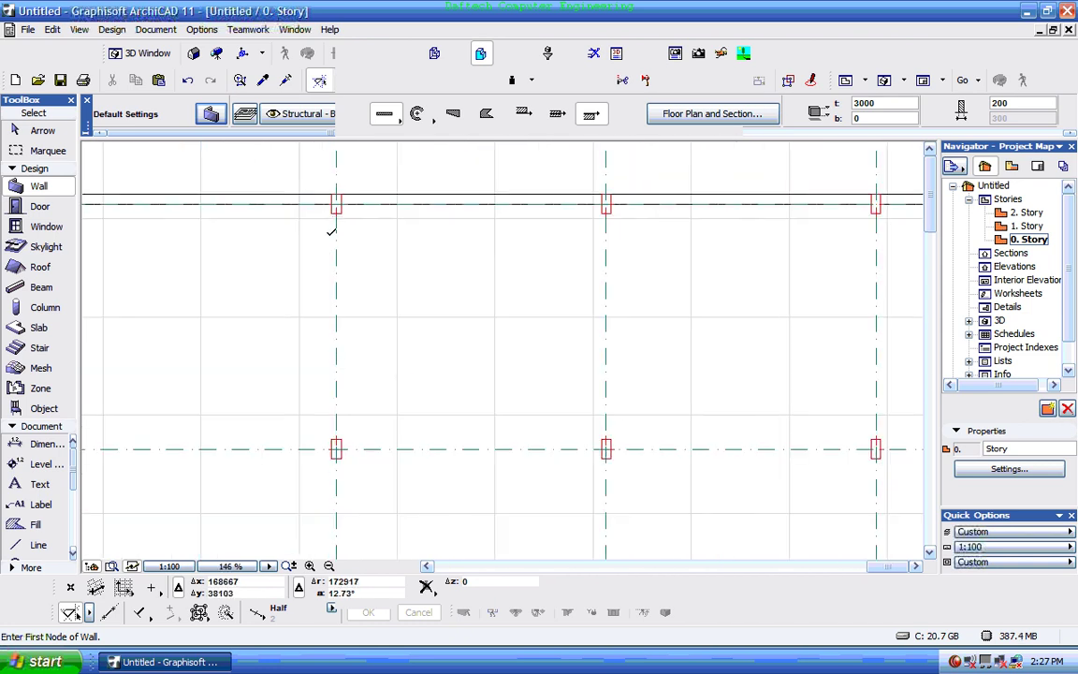
click(337, 205)
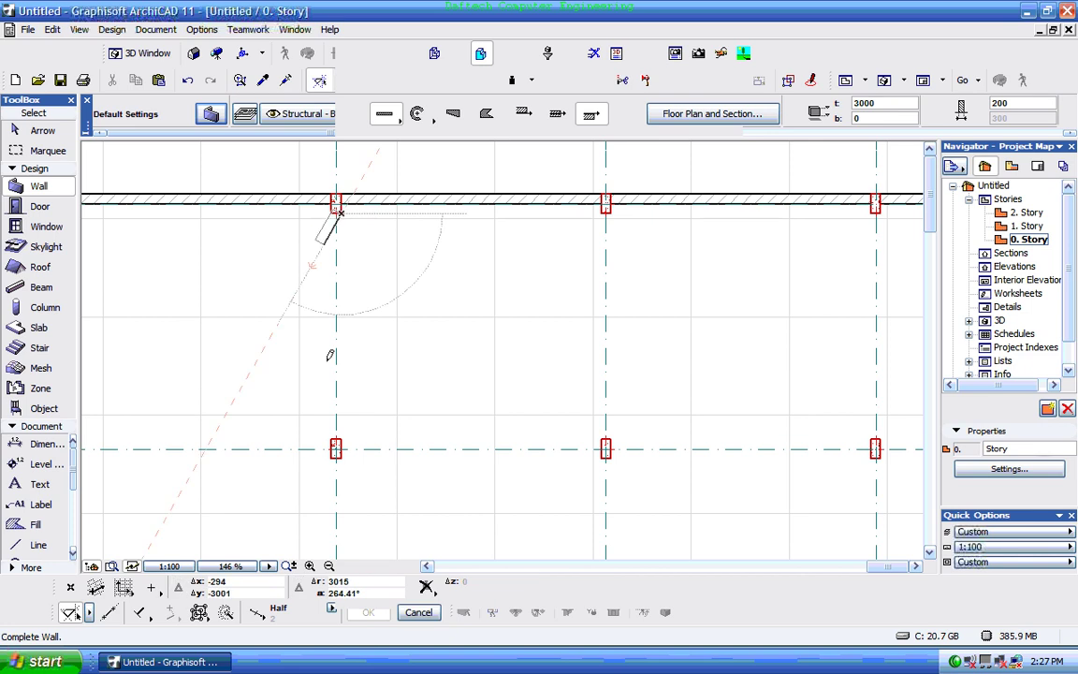
scroll(337, 340, down, 1)
scroll(338, 340, down, 6)
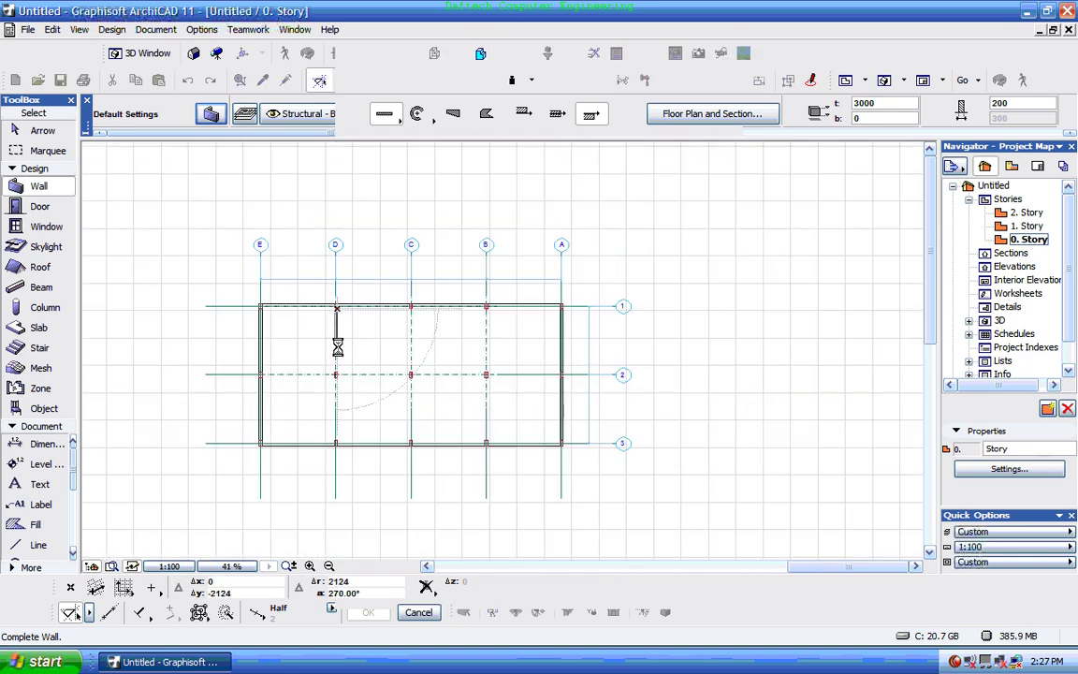
scroll(340, 434, up, 4)
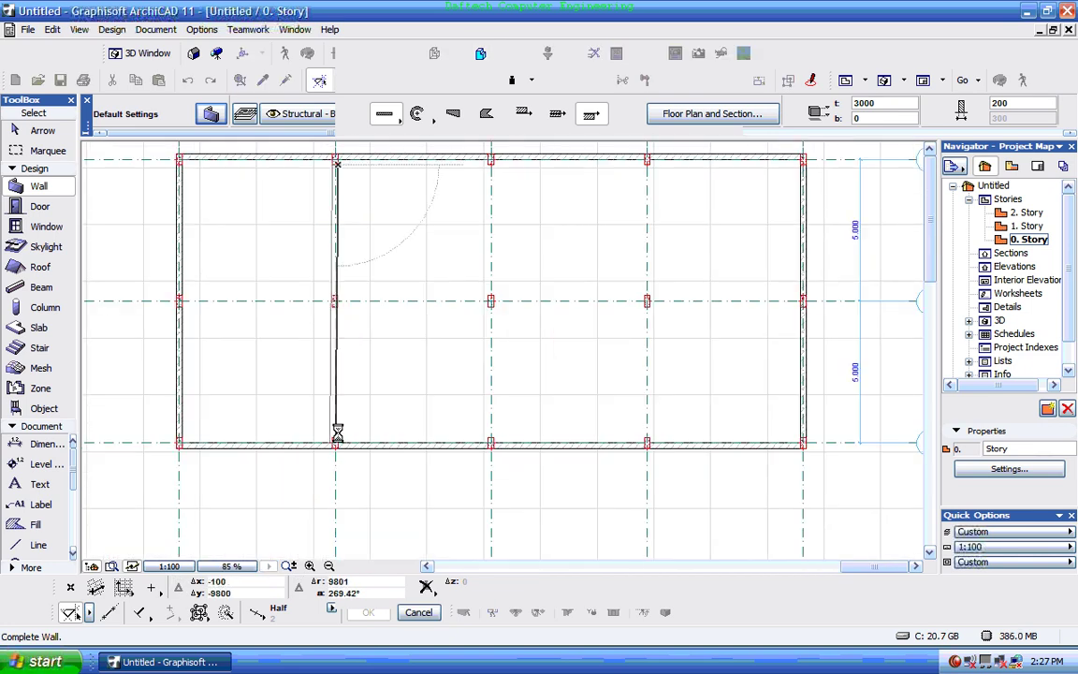
click(340, 434)
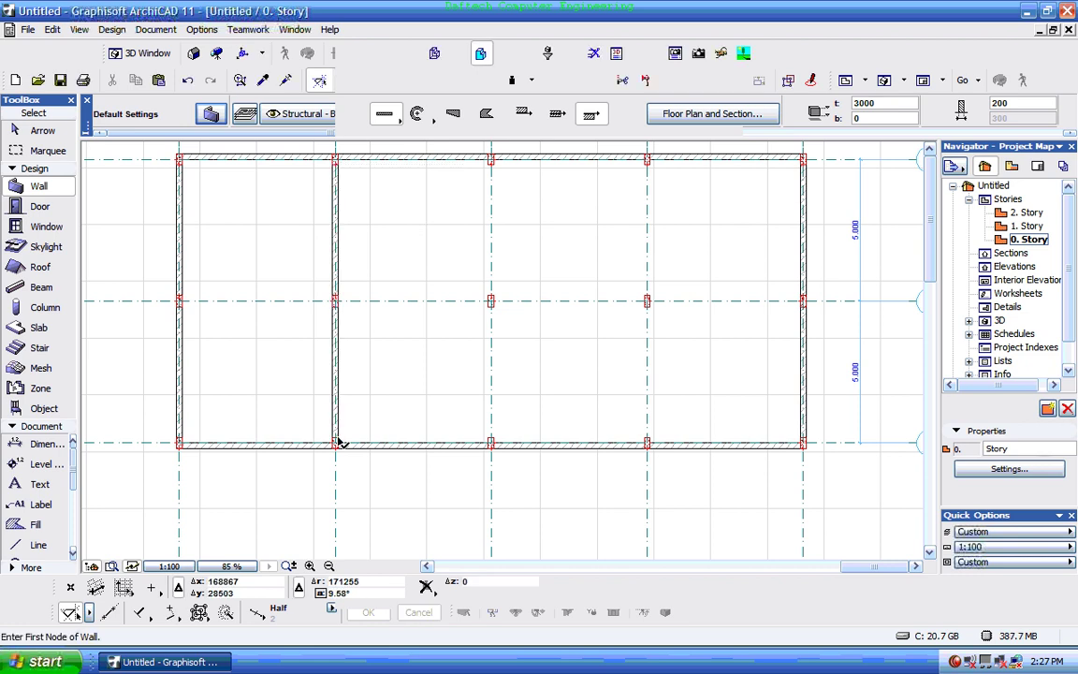
- Draw interior walls down axes C and B, each from the column at axis 1 to the column at axis 3
click(492, 161)
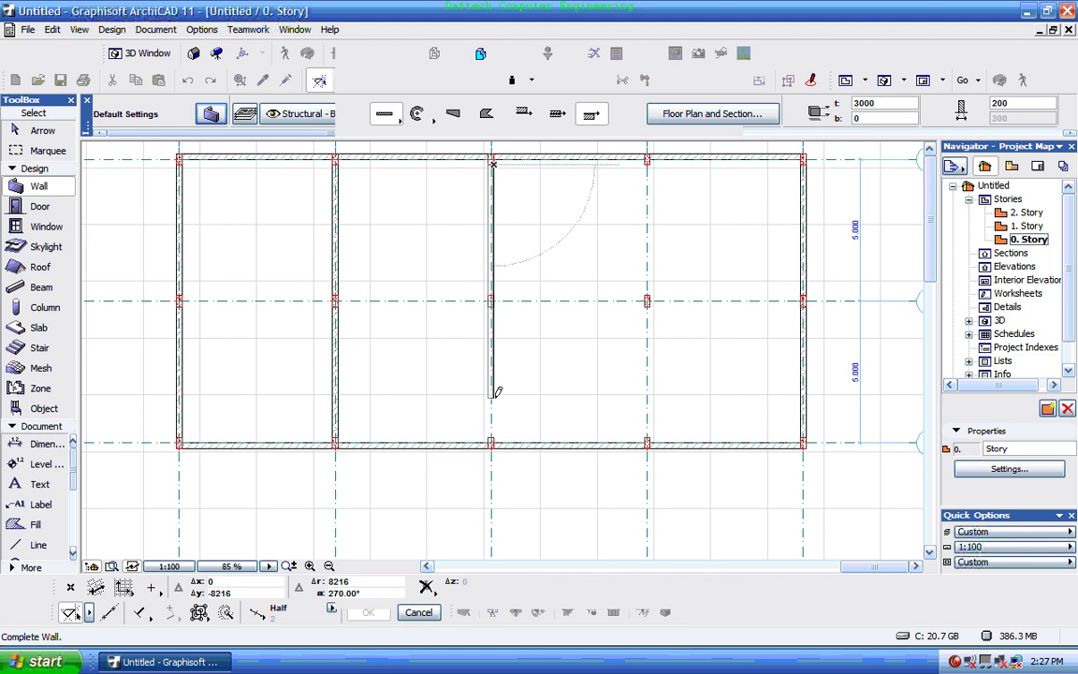
click(493, 437)
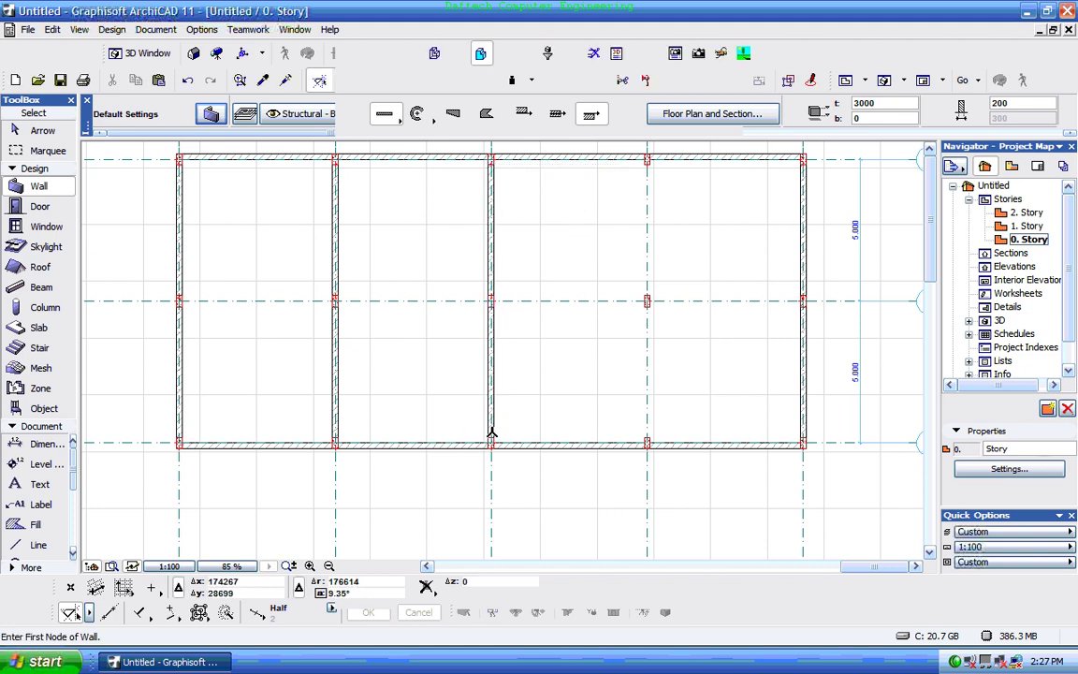
click(648, 161)
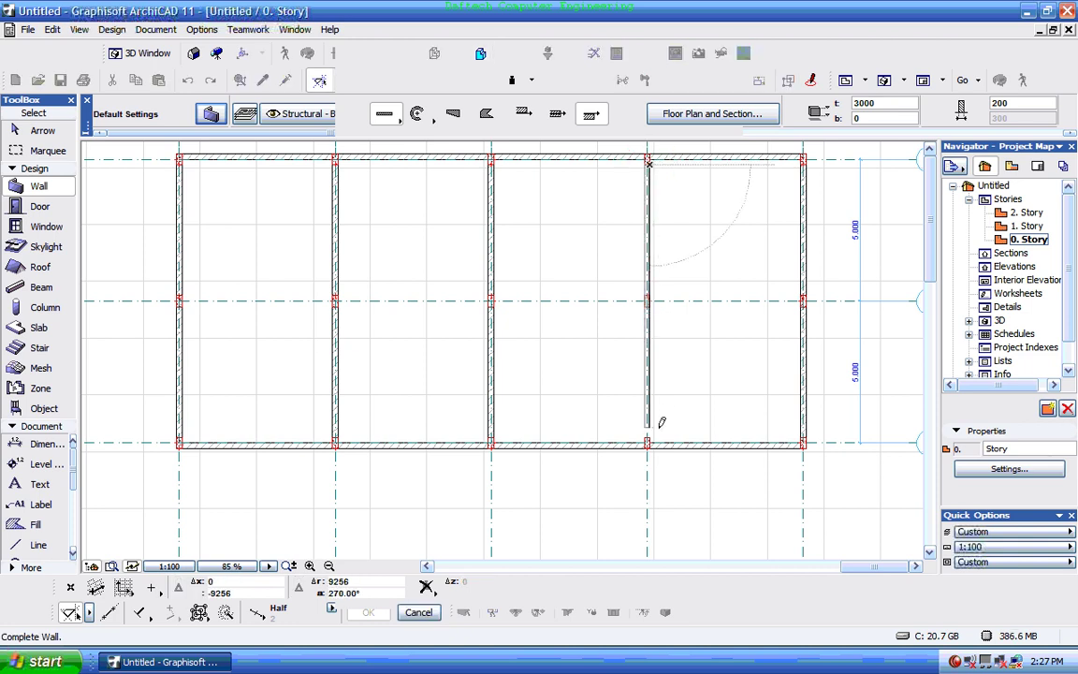
click(648, 440)
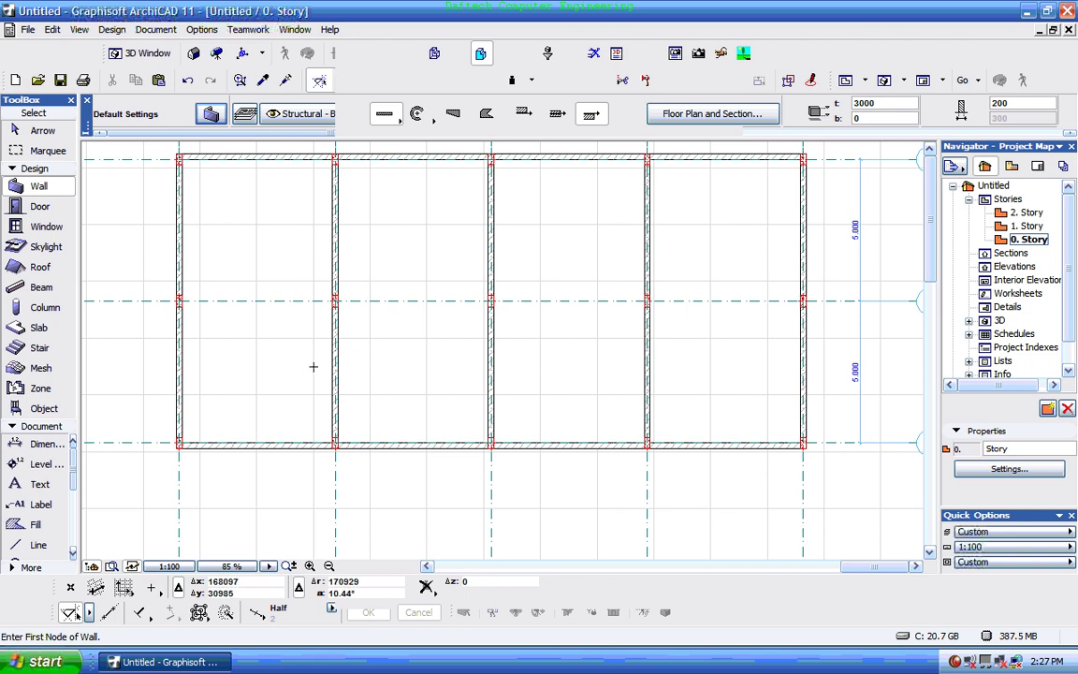
- Delete the interior wall running along axis D between axes 1 and 3
scroll(381, 358, down, 1)
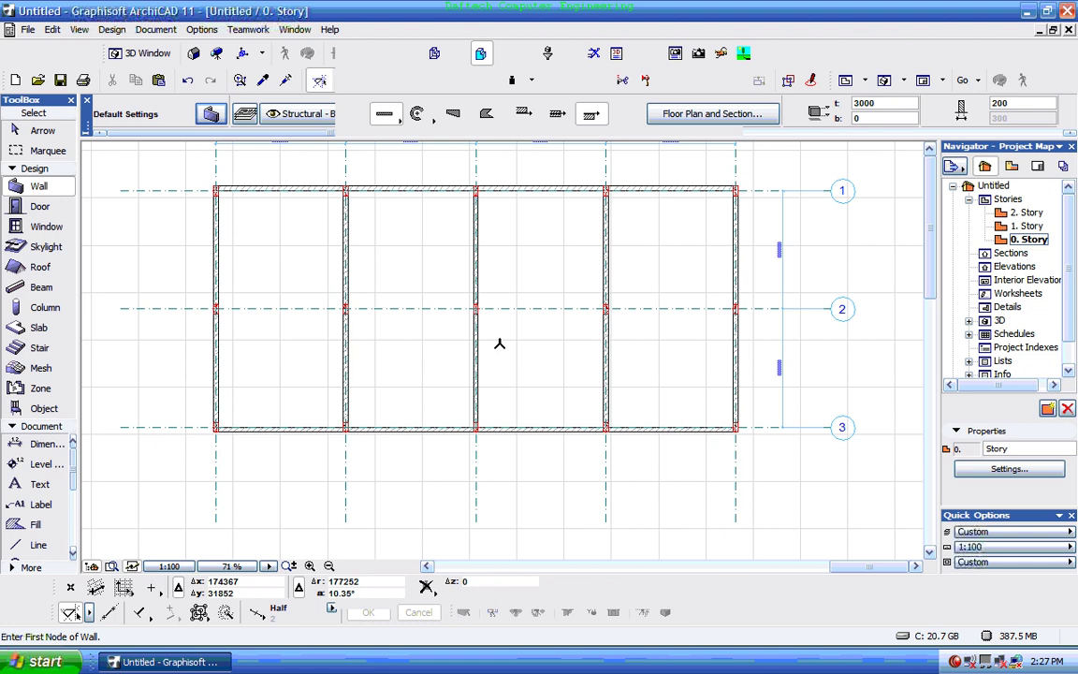
scroll(398, 351, down, 1)
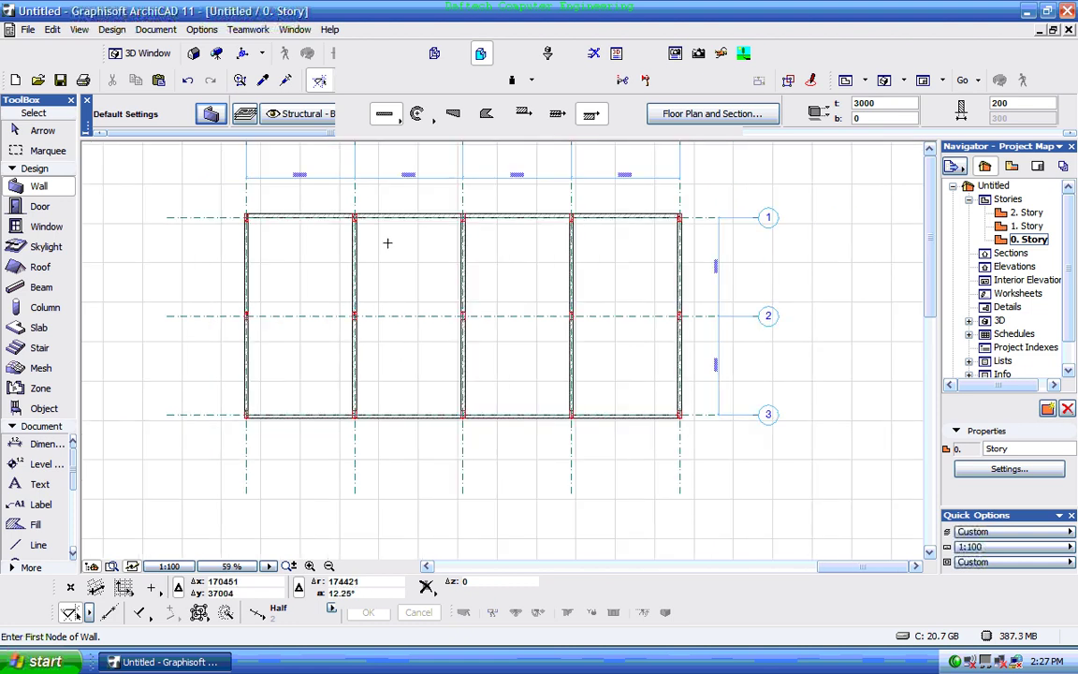
scroll(388, 242, up, 1)
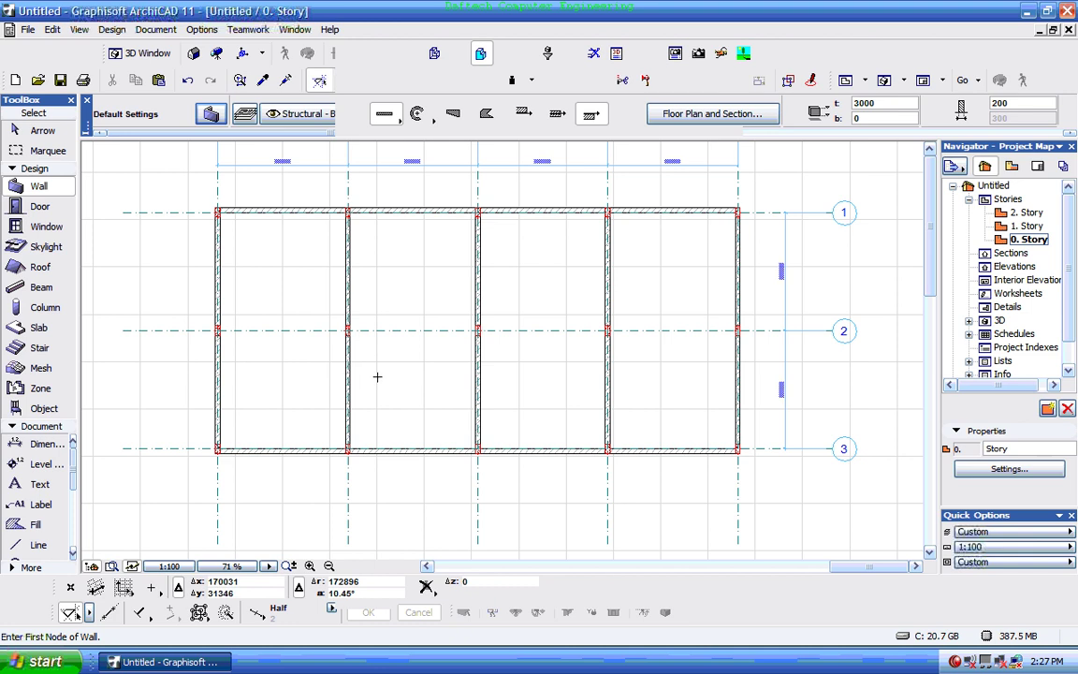
click(33, 121)
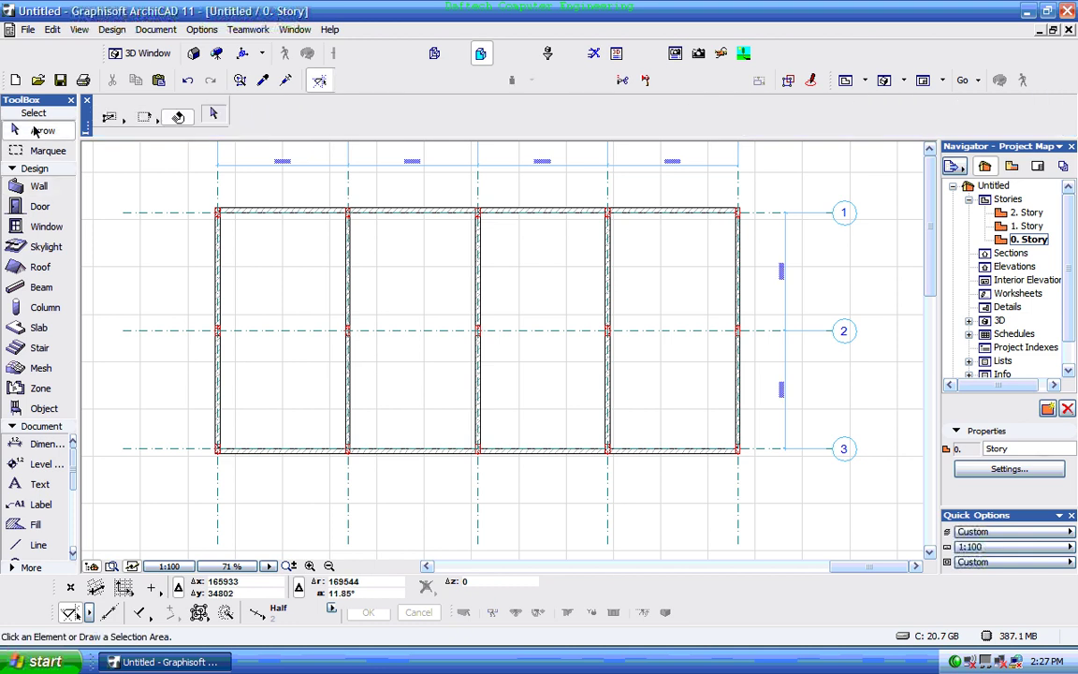
click(350, 284)
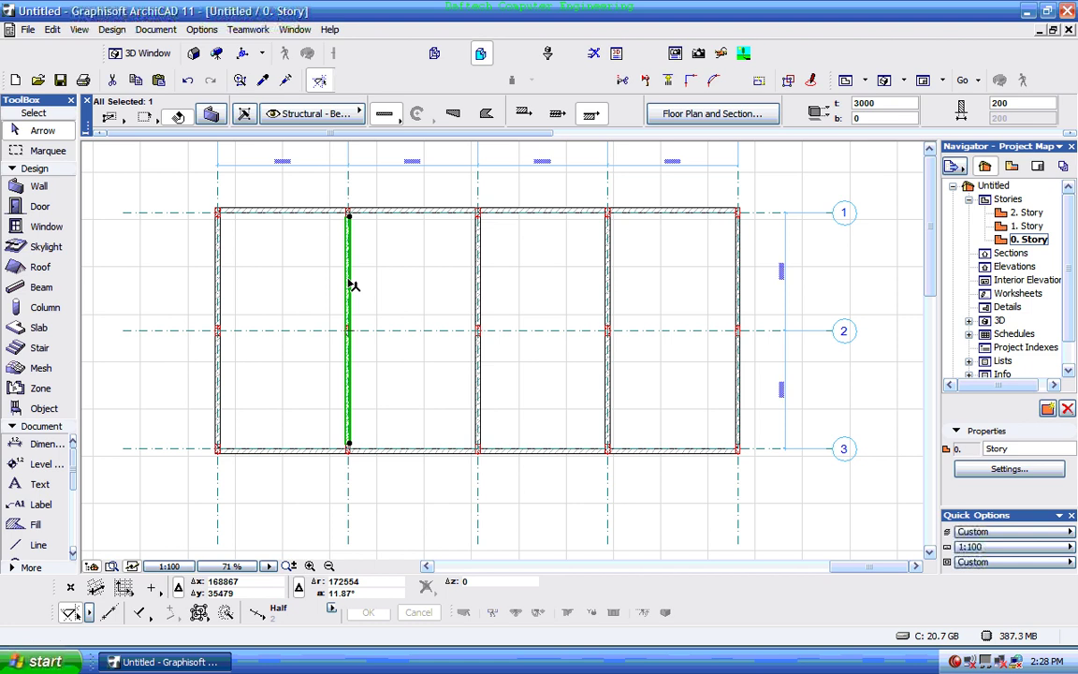
key(Delete)
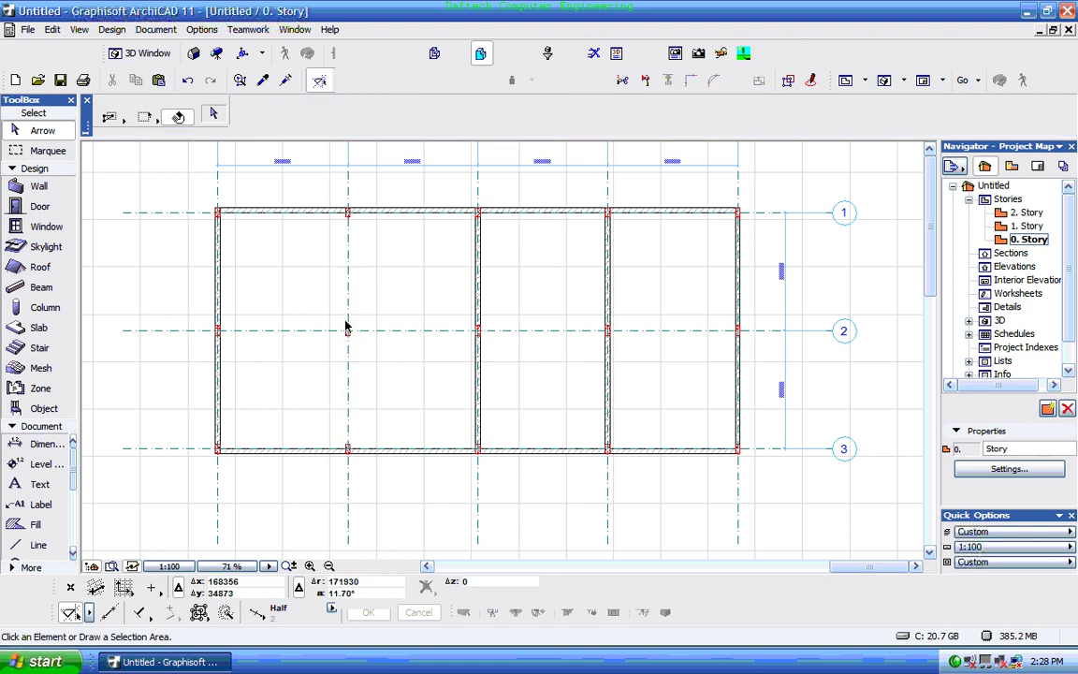
scroll(366, 327, down, 1)
scroll(385, 328, up, 1)
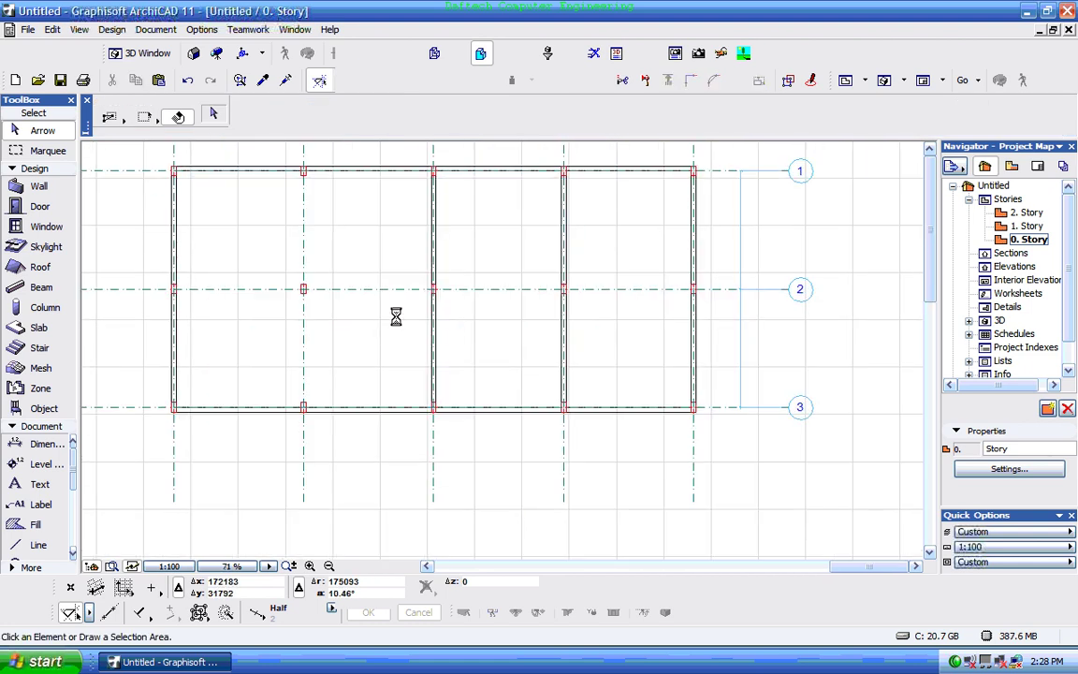
scroll(388, 342, down, 1)
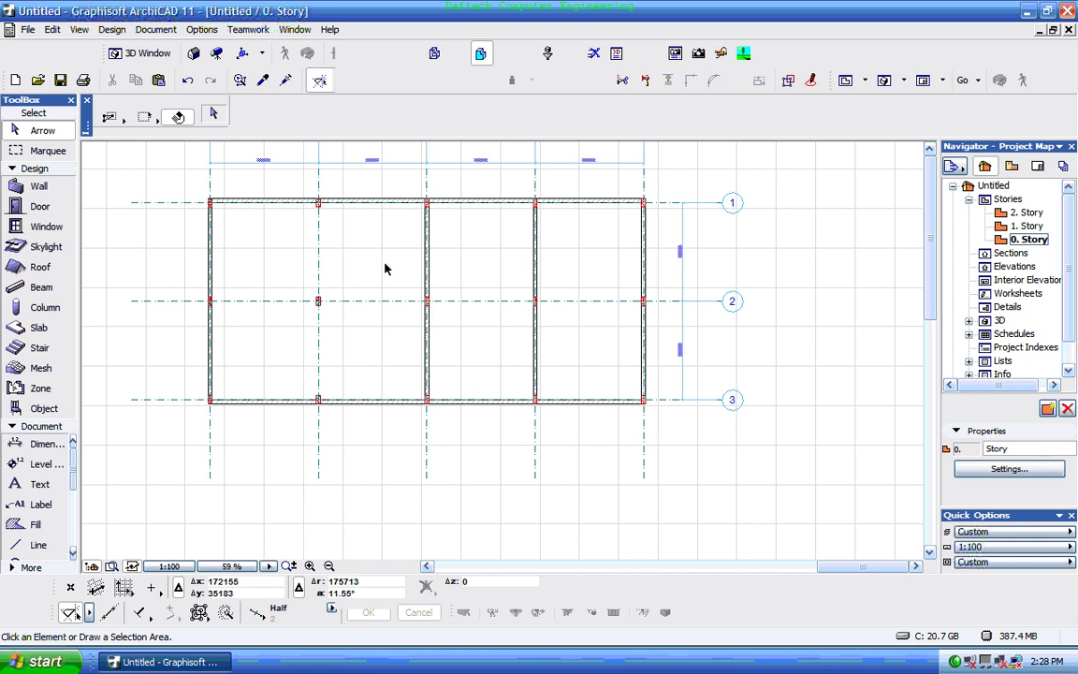
scroll(385, 267, up, 1)
scroll(368, 320, down, 2)
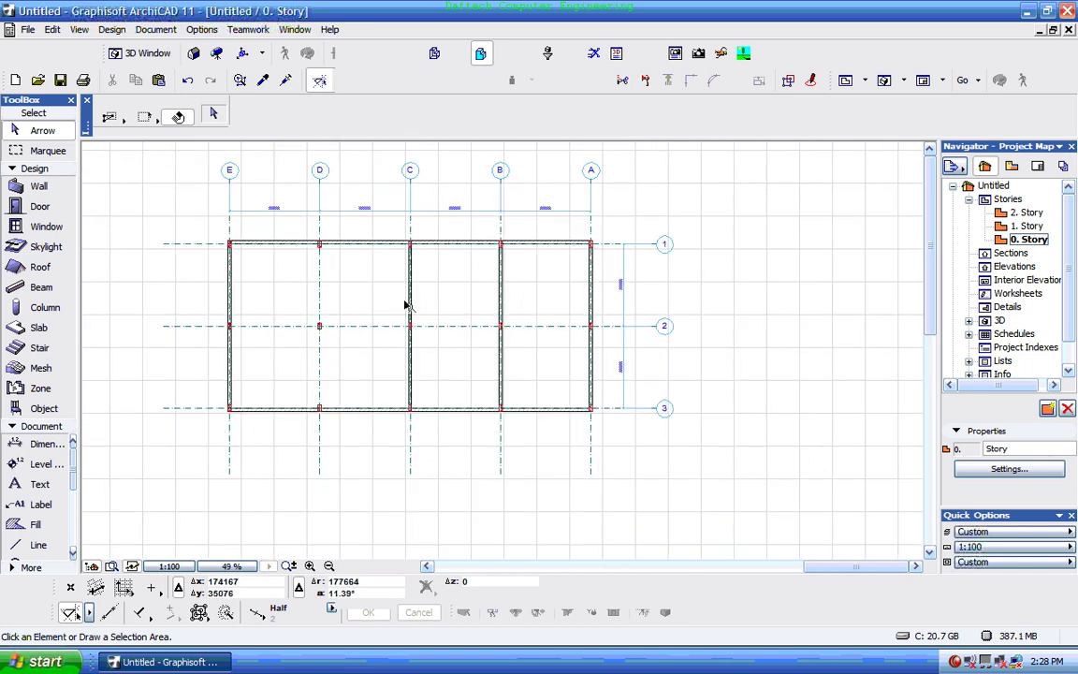
scroll(412, 297, up, 2)
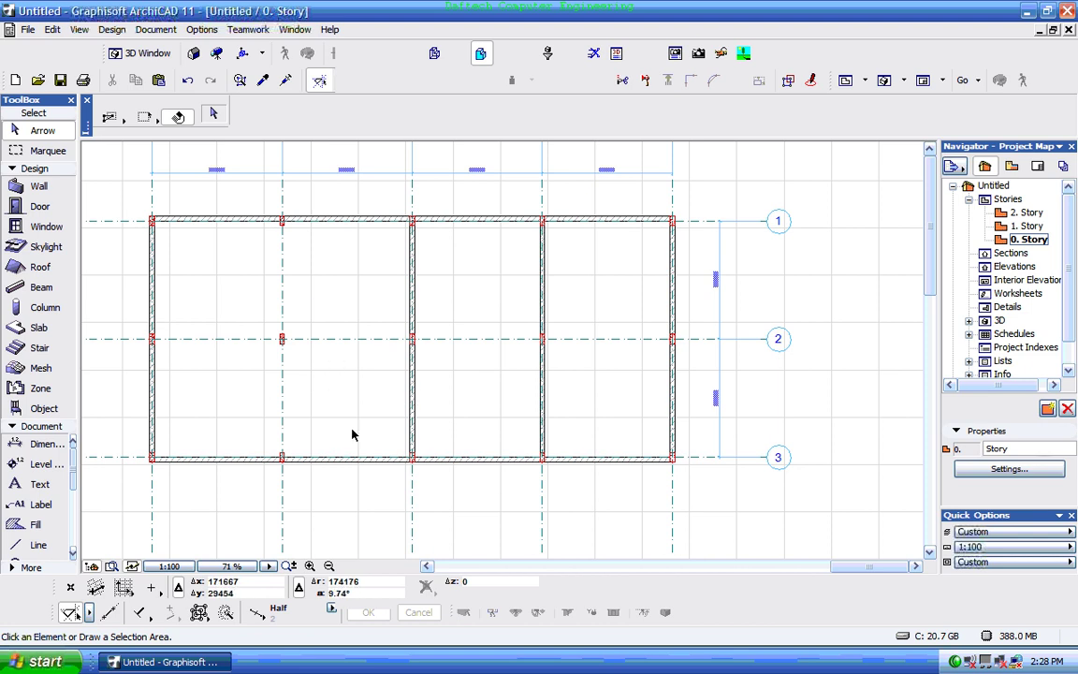
scroll(492, 308, down, 1)
scroll(440, 412, up, 3)
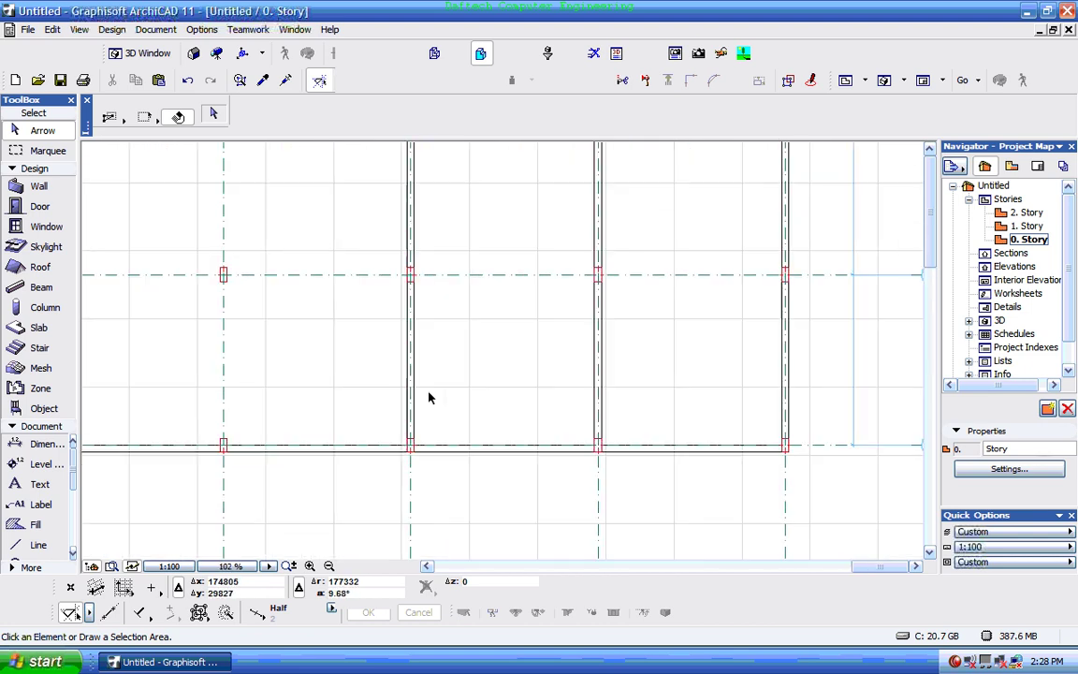
scroll(414, 328, down, 4)
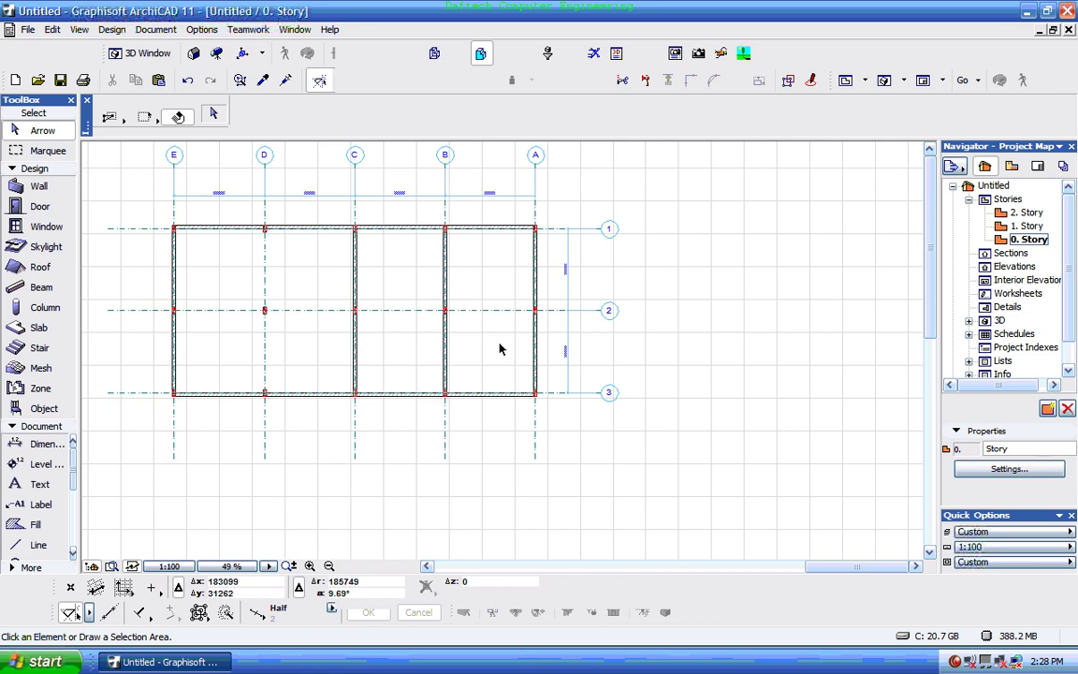
scroll(363, 255, up, 1)
scroll(363, 255, up, 1)
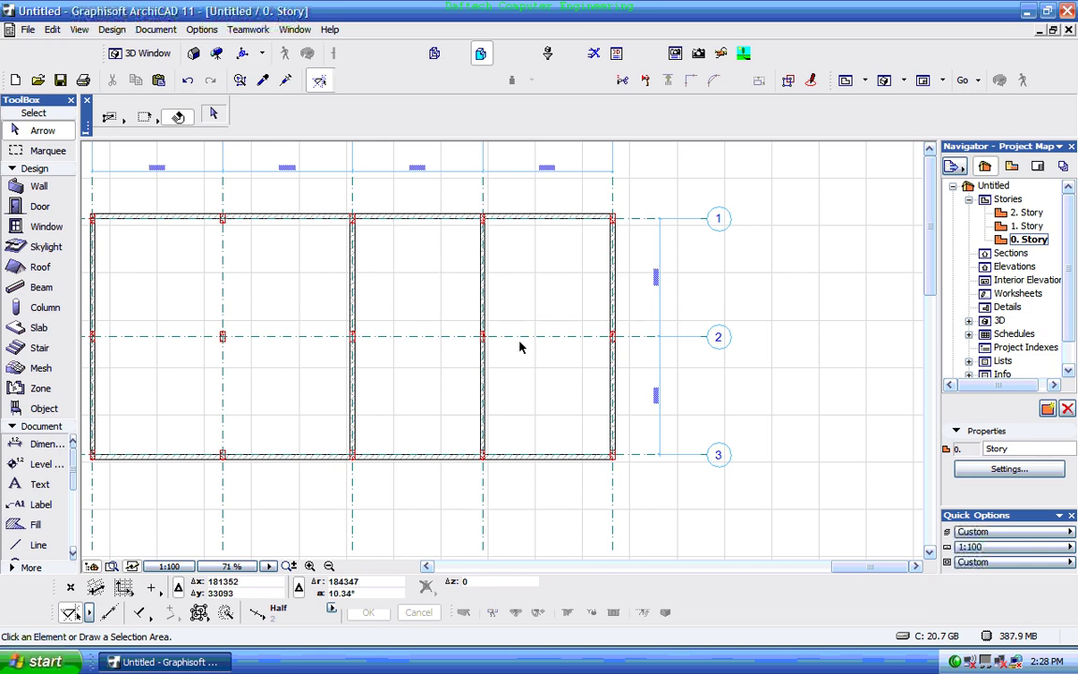
scroll(521, 348, down, 2)
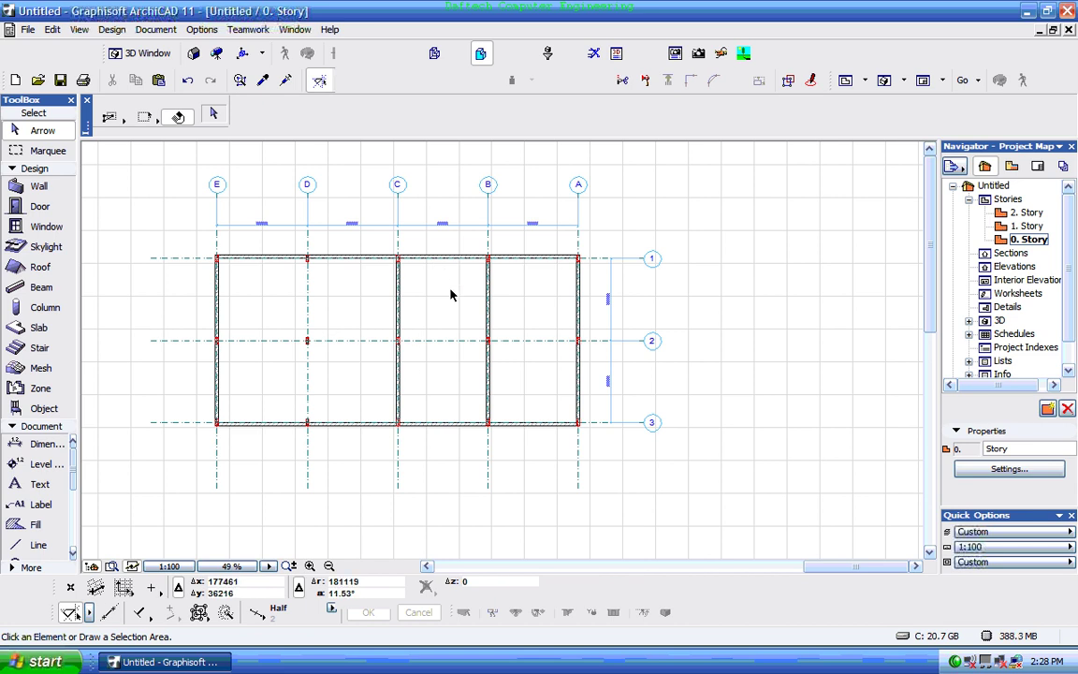
scroll(270, 318, up, 1)
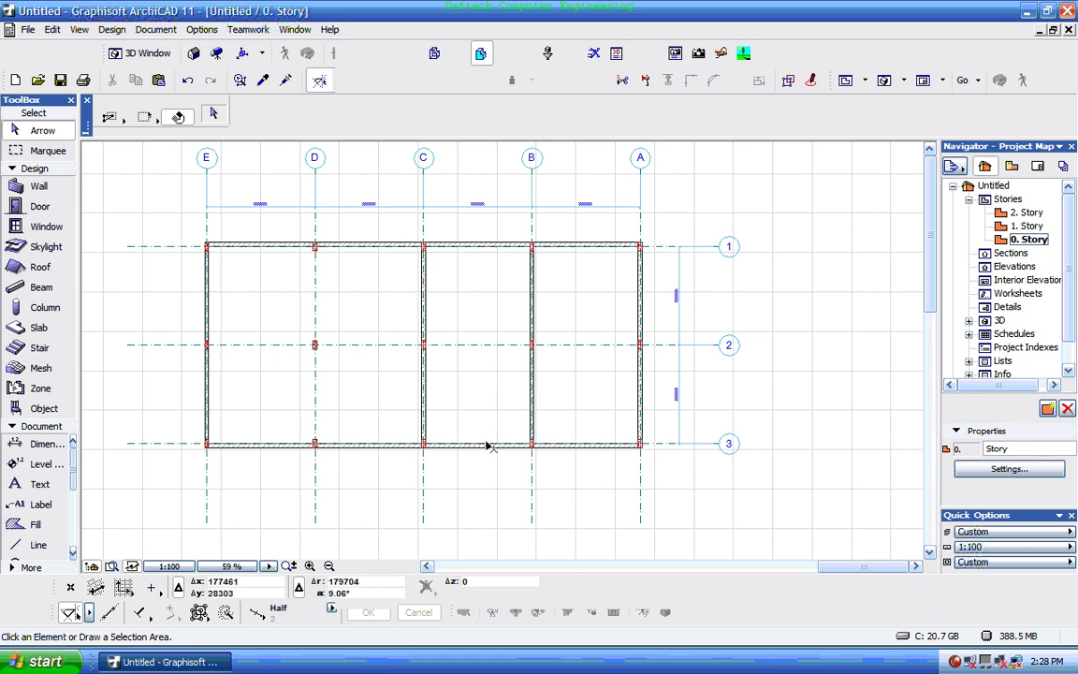
scroll(635, 297, up, 2)
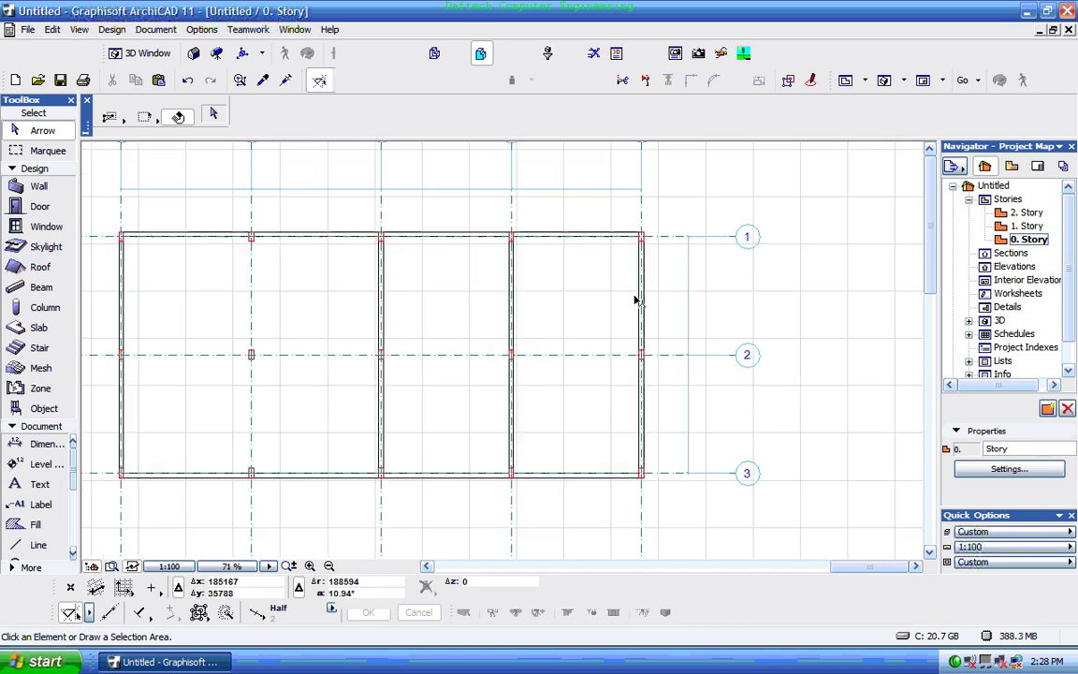
scroll(527, 337, down, 1)
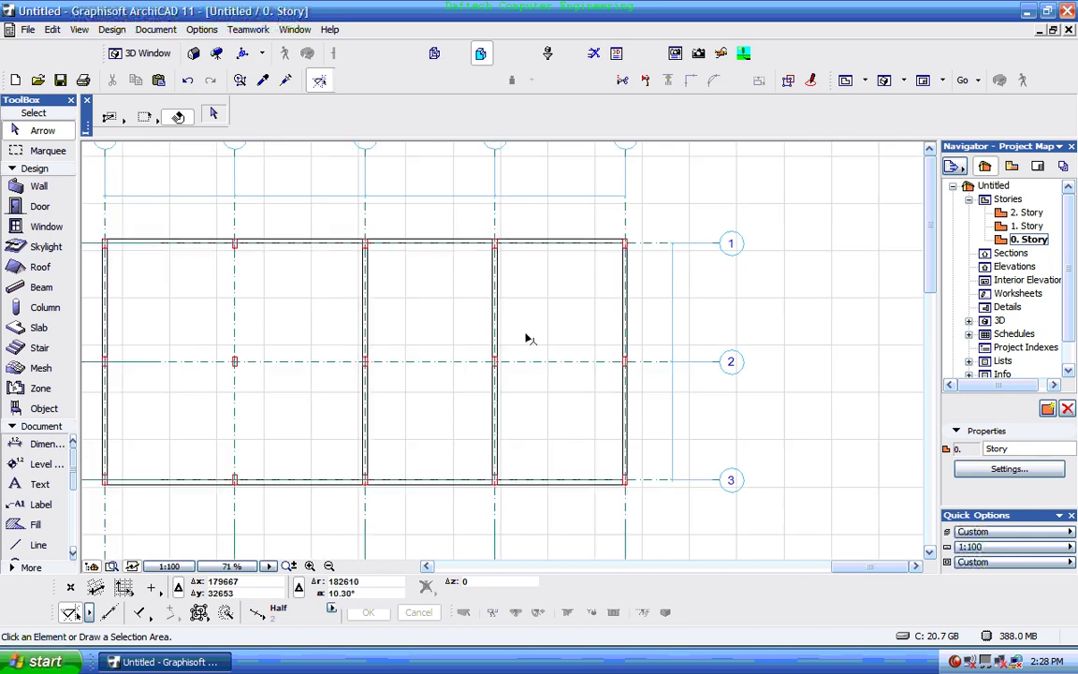
scroll(614, 349, down, 1)
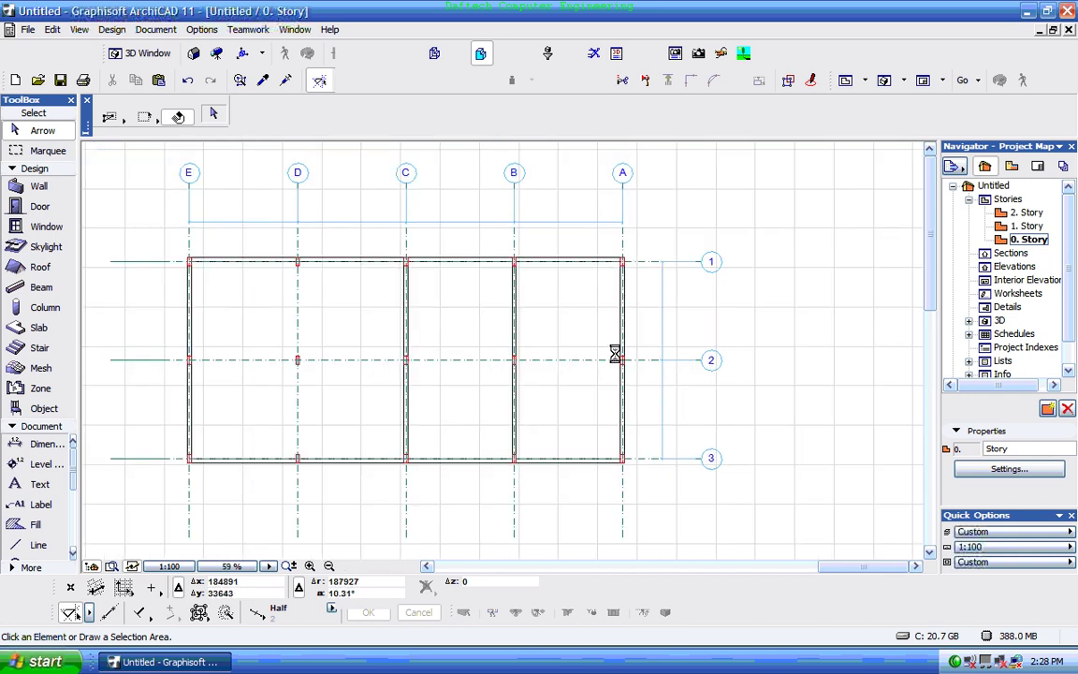
scroll(681, 352, down, 1)
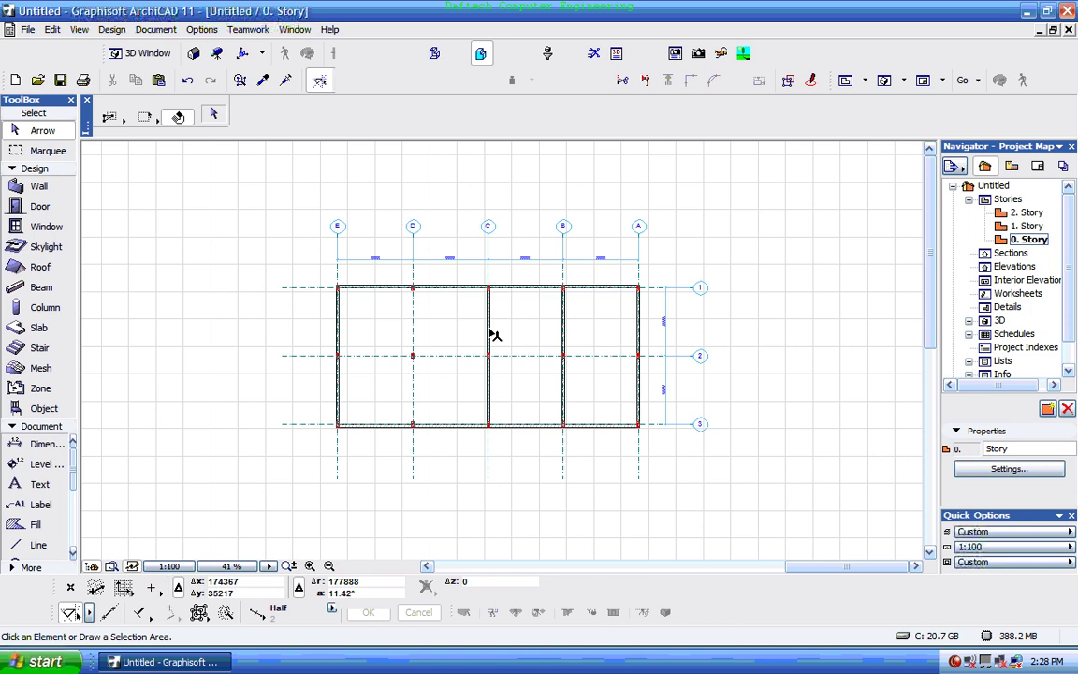
scroll(500, 327, up, 1)
scroll(527, 328, up, 1)
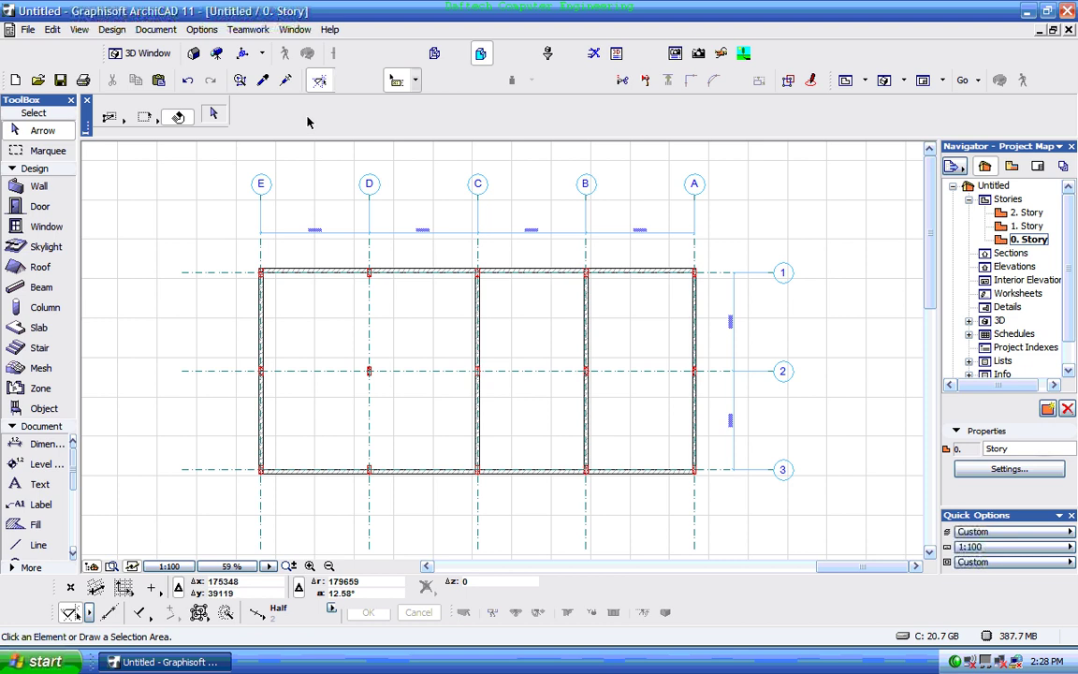
- Open 1. Story and show 0. Story beneath it as the trace reference
double_click(1021, 225)
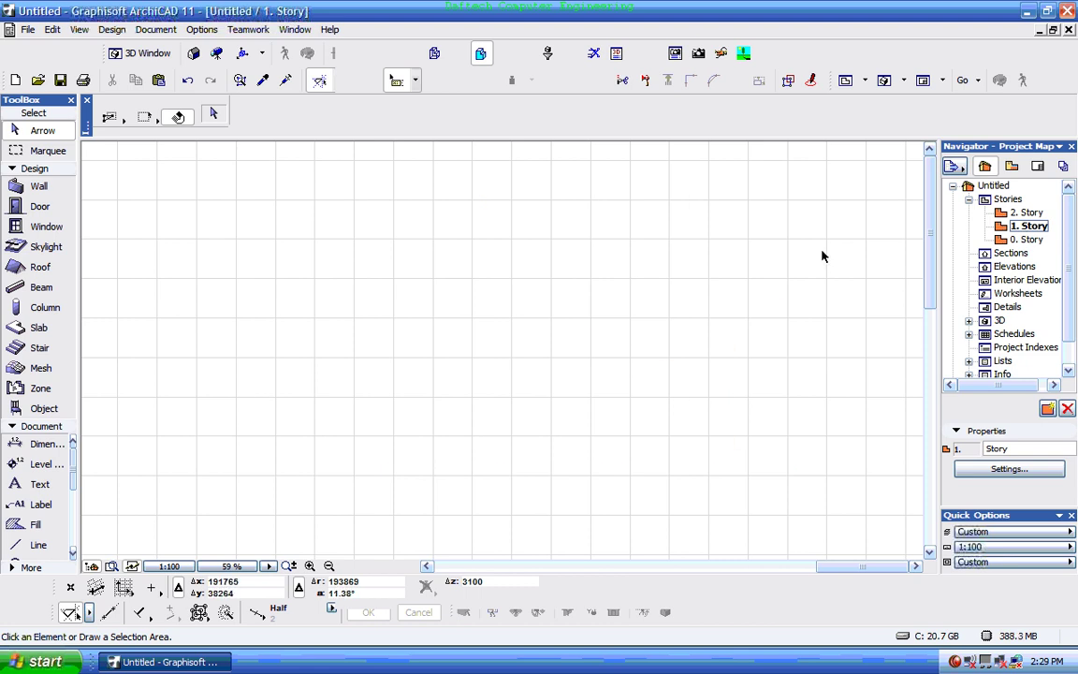
click(1024, 240)
right_click(1024, 241)
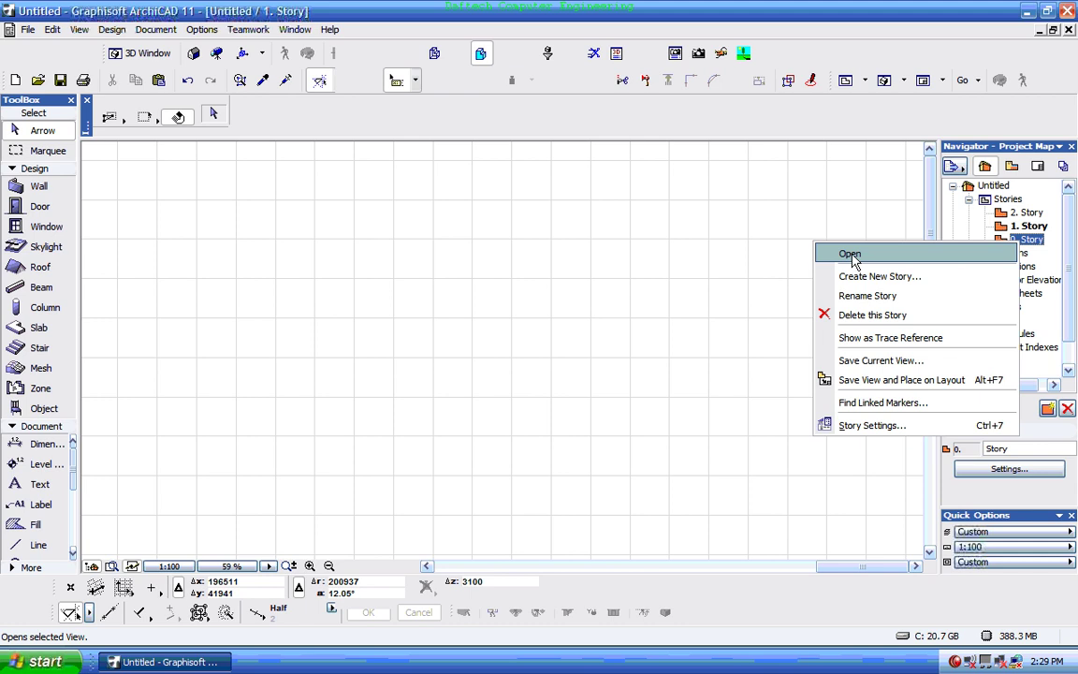
click(878, 340)
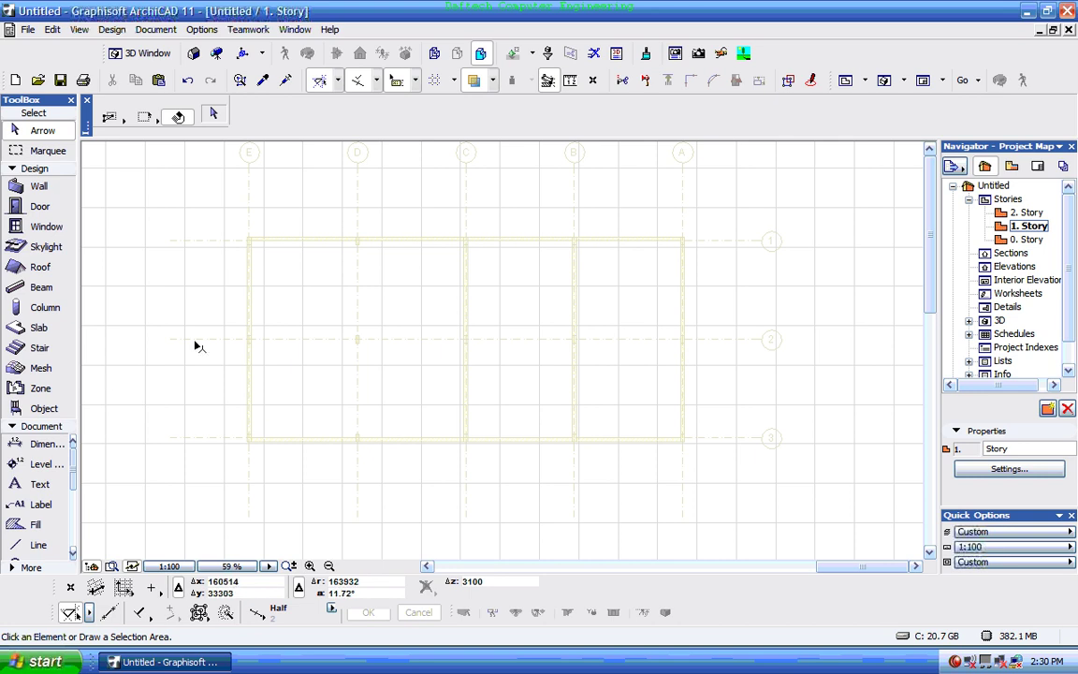
- Draw a horizontal line about 25470 mm long from the outer wall corner at axes A and 3 past axis E
scroll(249, 270, up, 1)
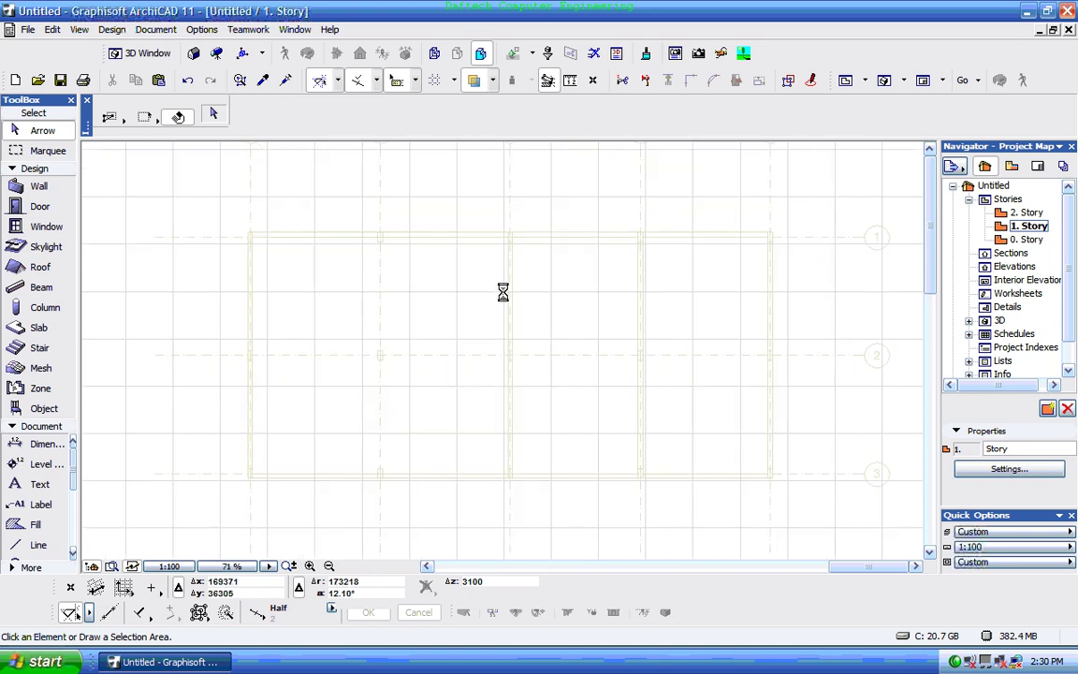
click(37, 545)
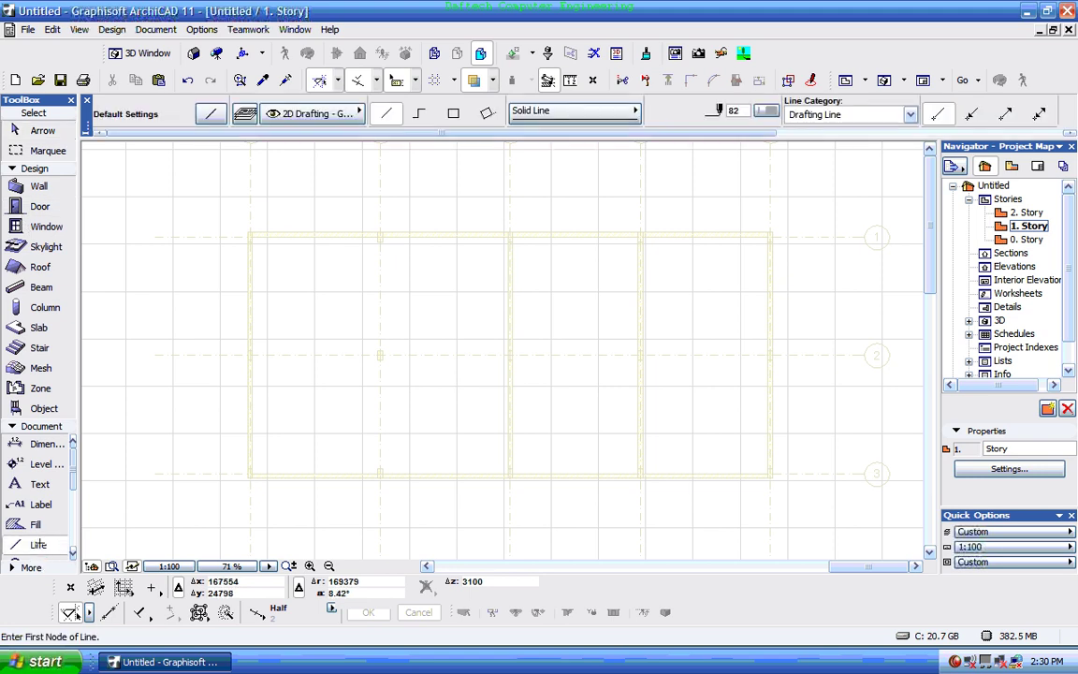
click(773, 475)
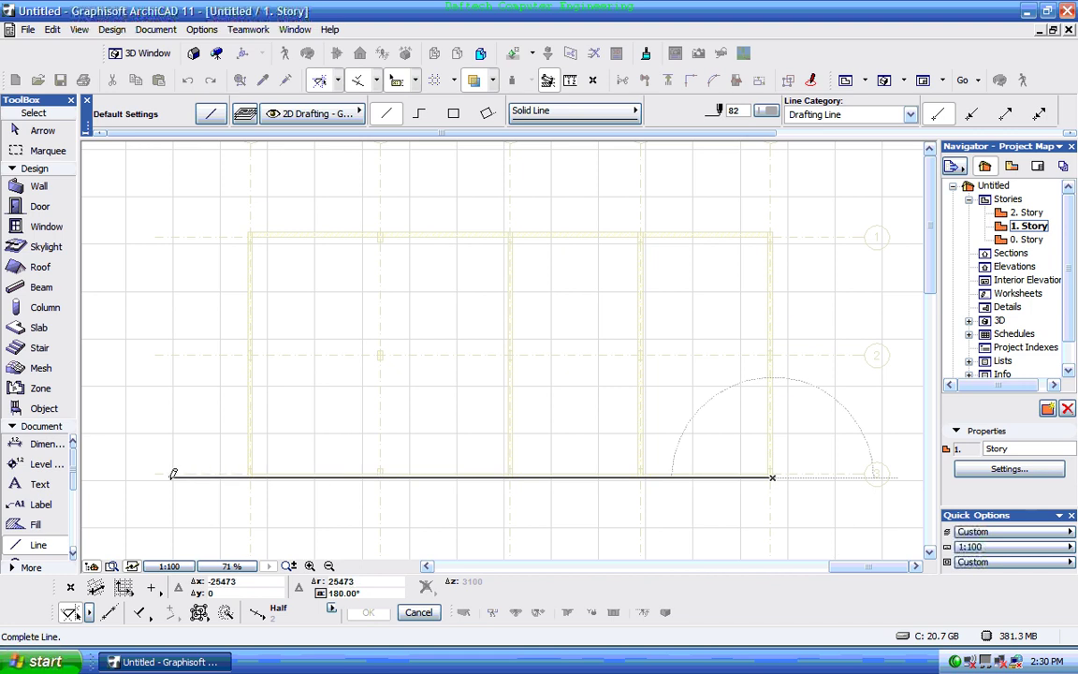
key(Escape)
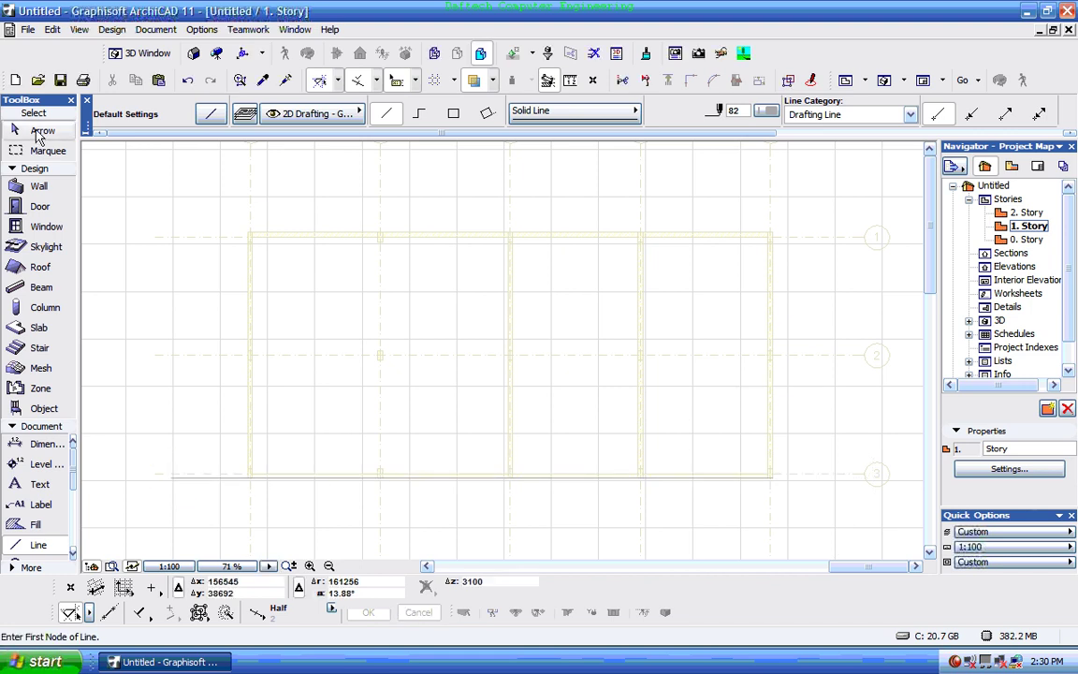
- Drag a copy of the line about 1450 mm straight down and delete the original along axis 3
click(42, 131)
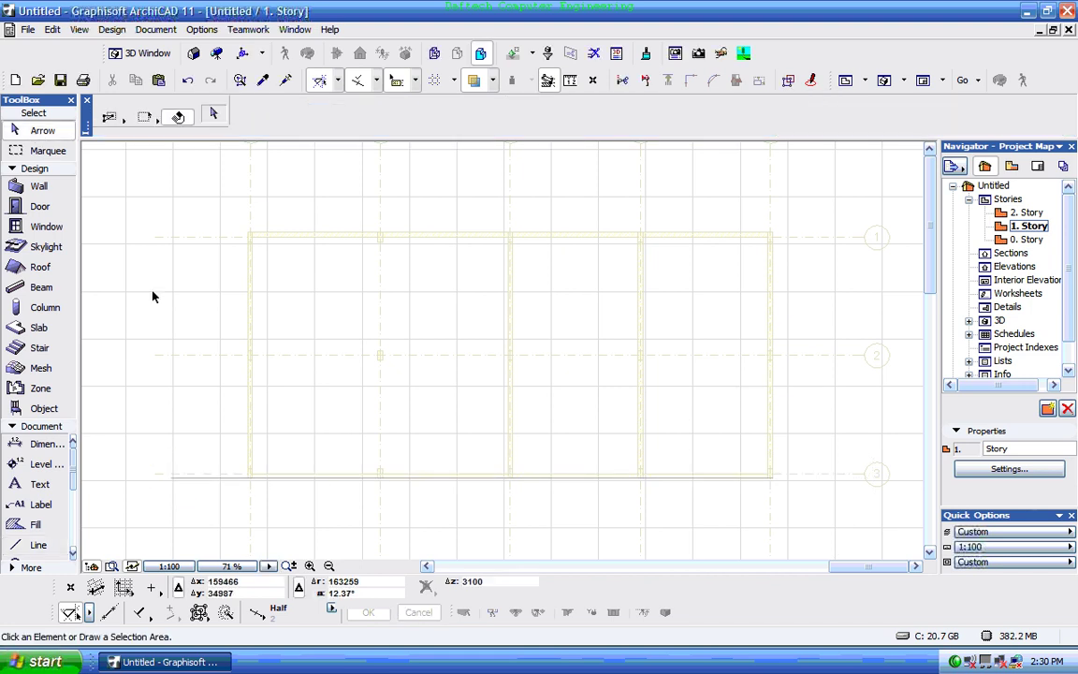
click(214, 481)
click(214, 482)
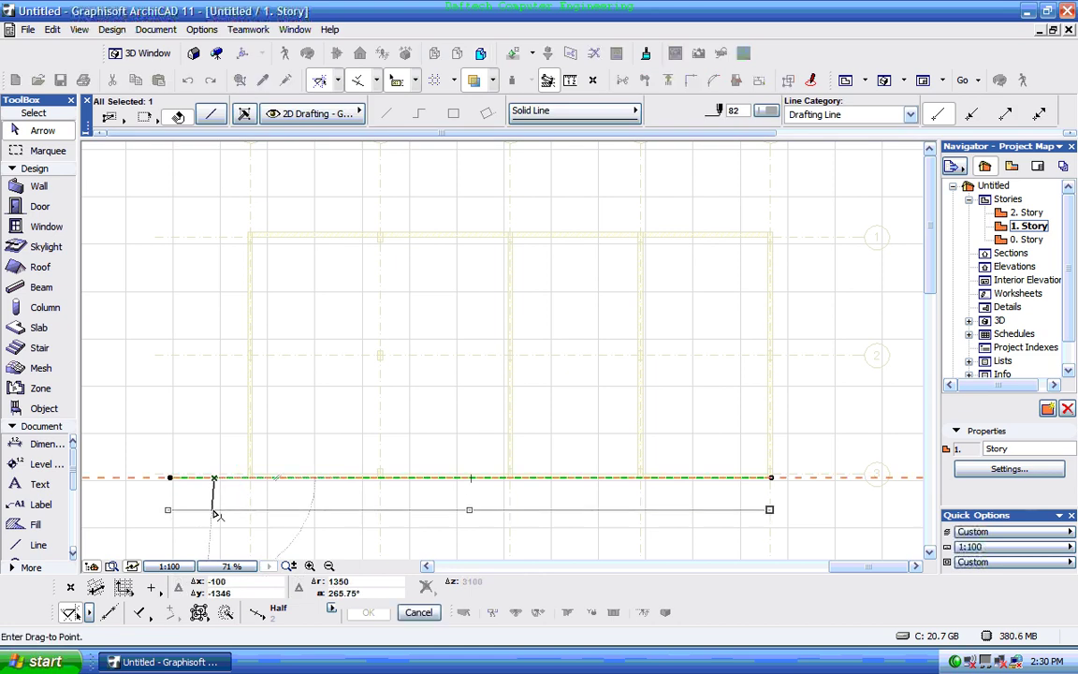
key(ctrl)
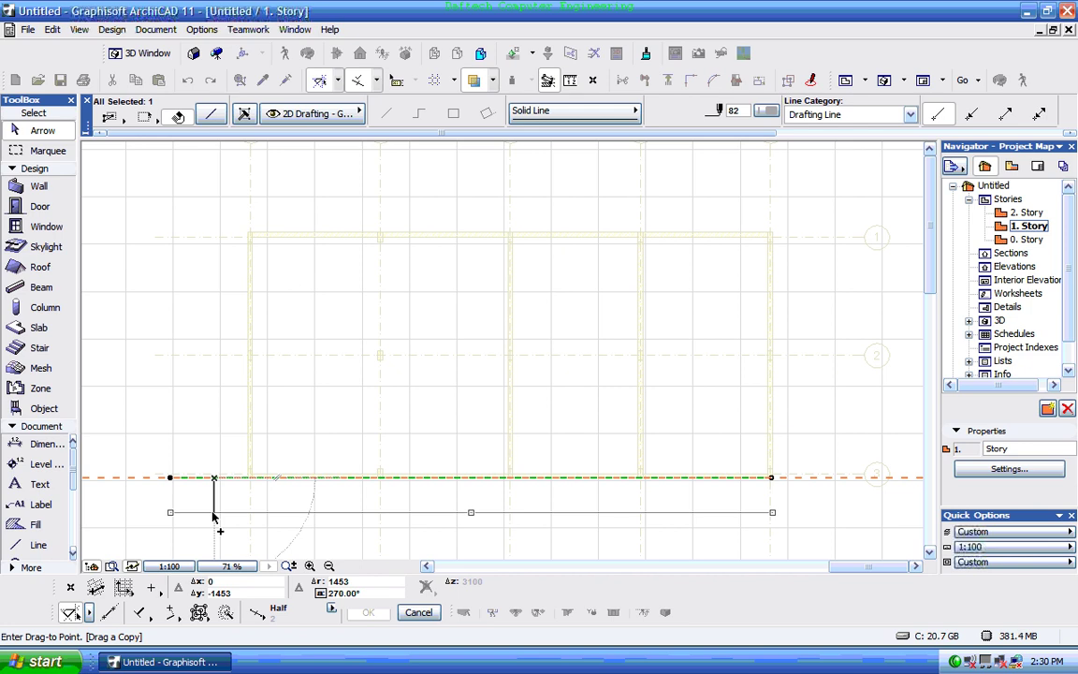
click(213, 513)
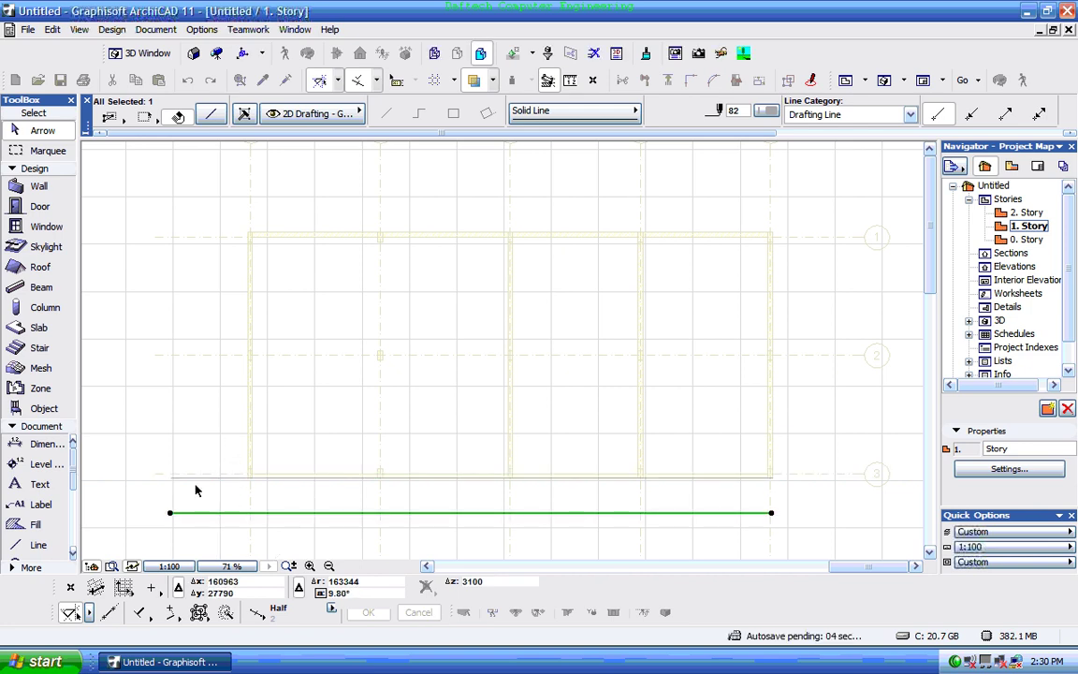
click(173, 478)
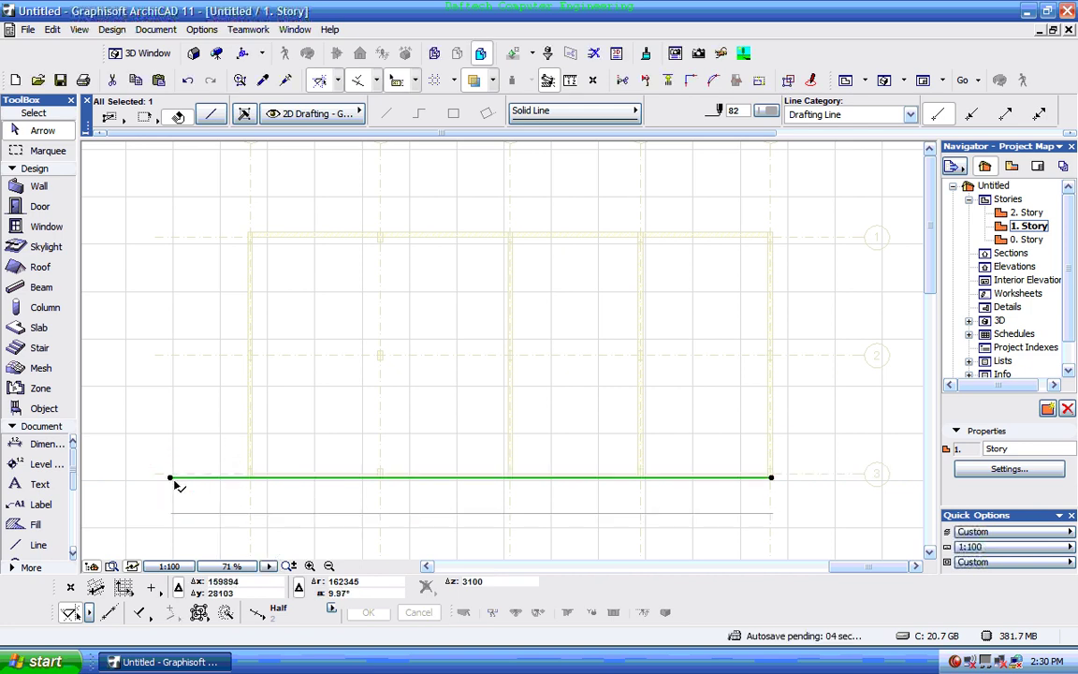
key(Delete)
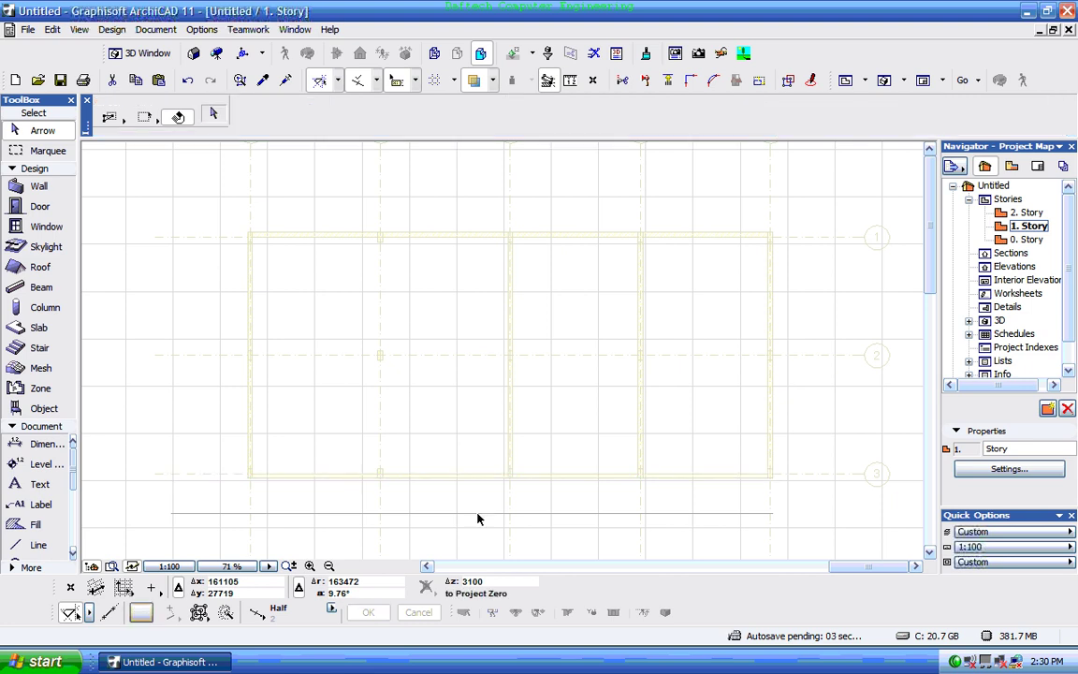
- Return to 0. Story and set its height to next to 3000 in Story Settings
scroll(459, 430, down, 2)
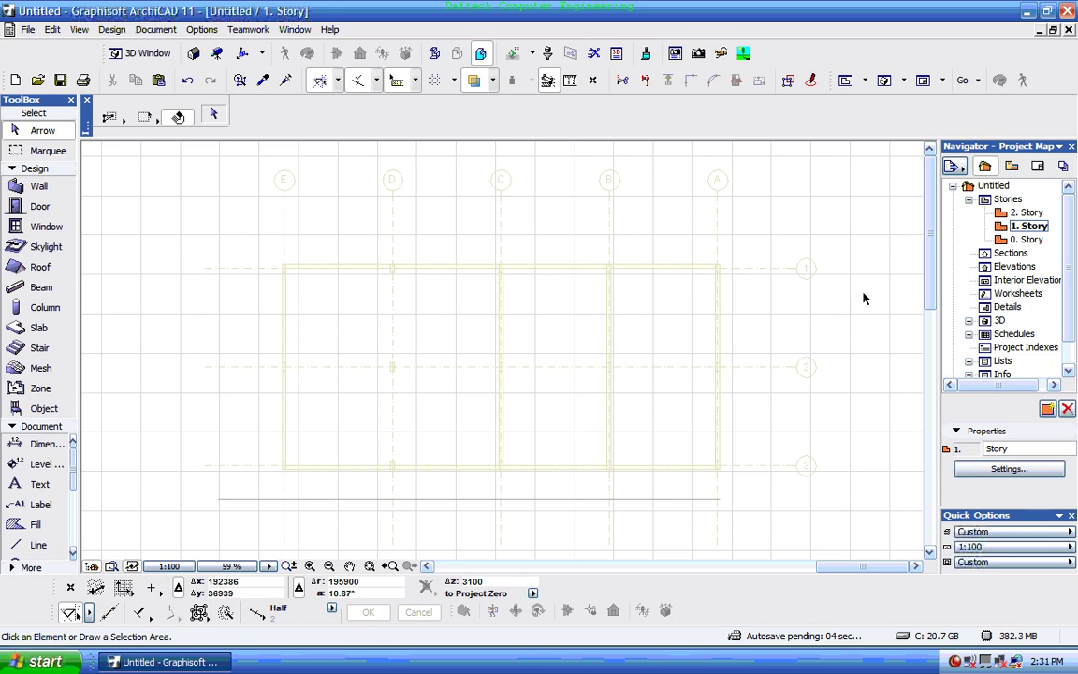
double_click(1026, 239)
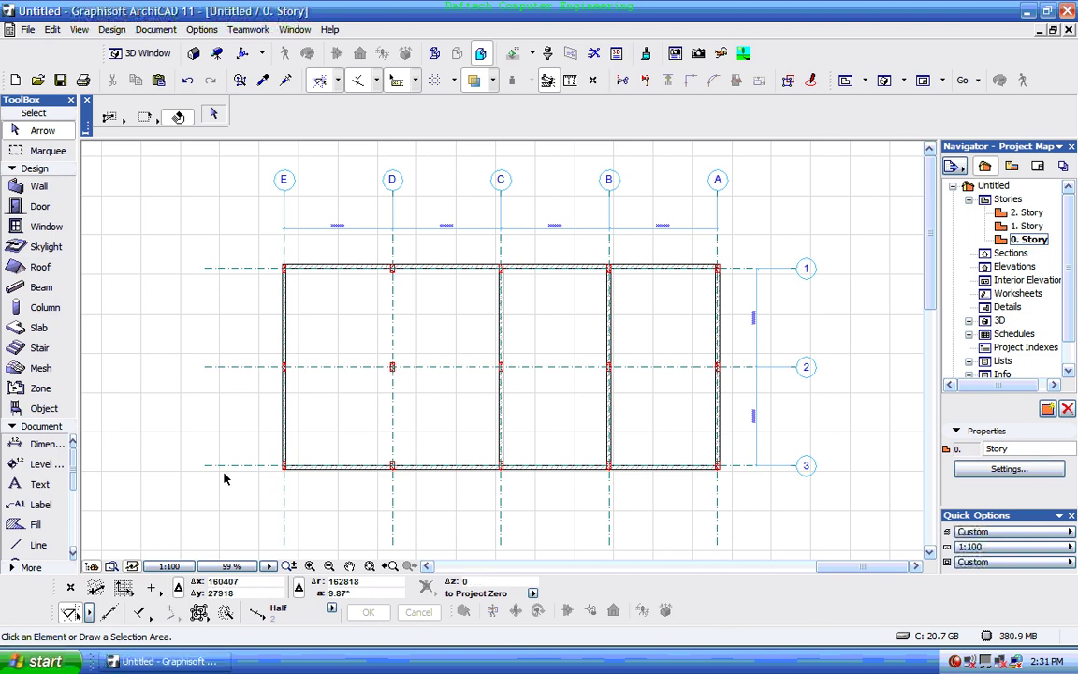
click(112, 30)
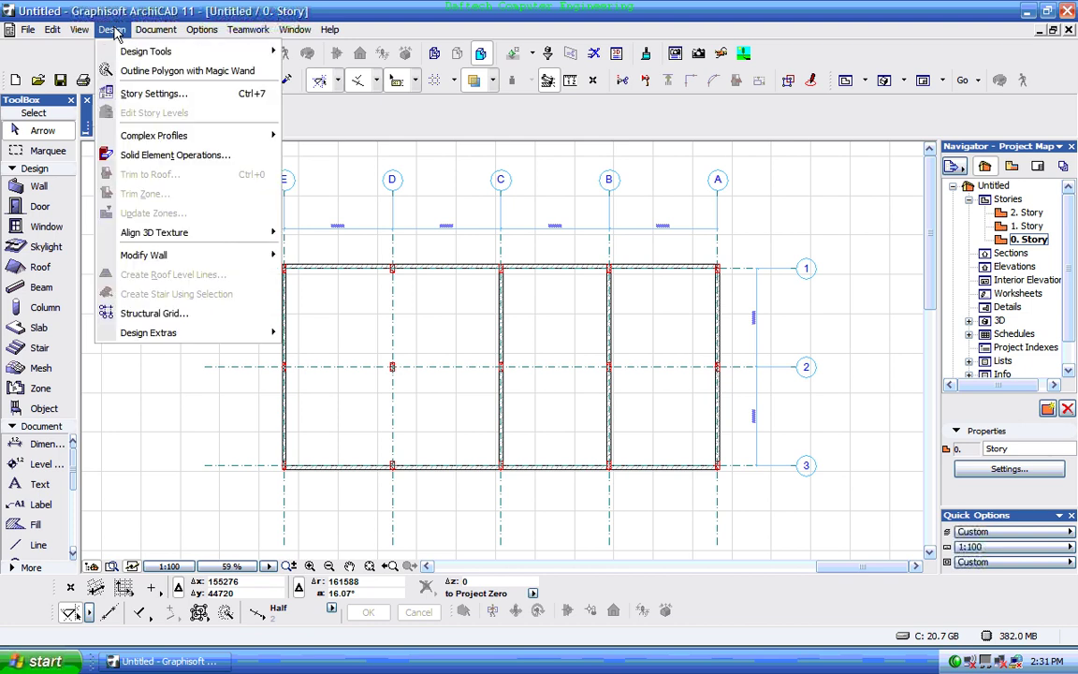
click(145, 94)
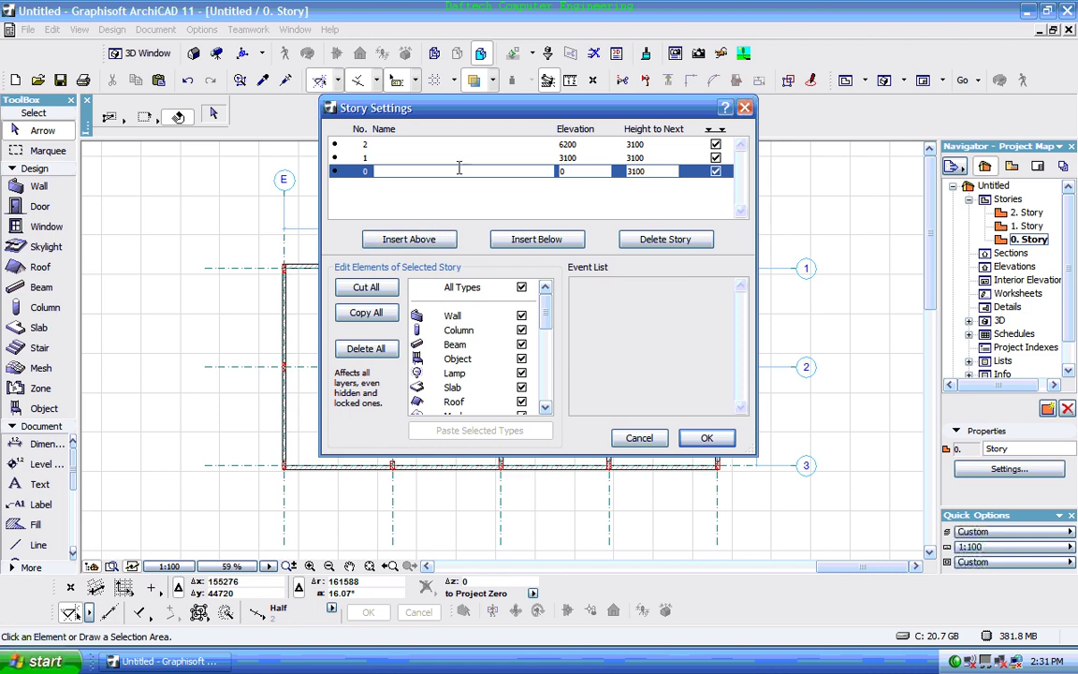
click(654, 171)
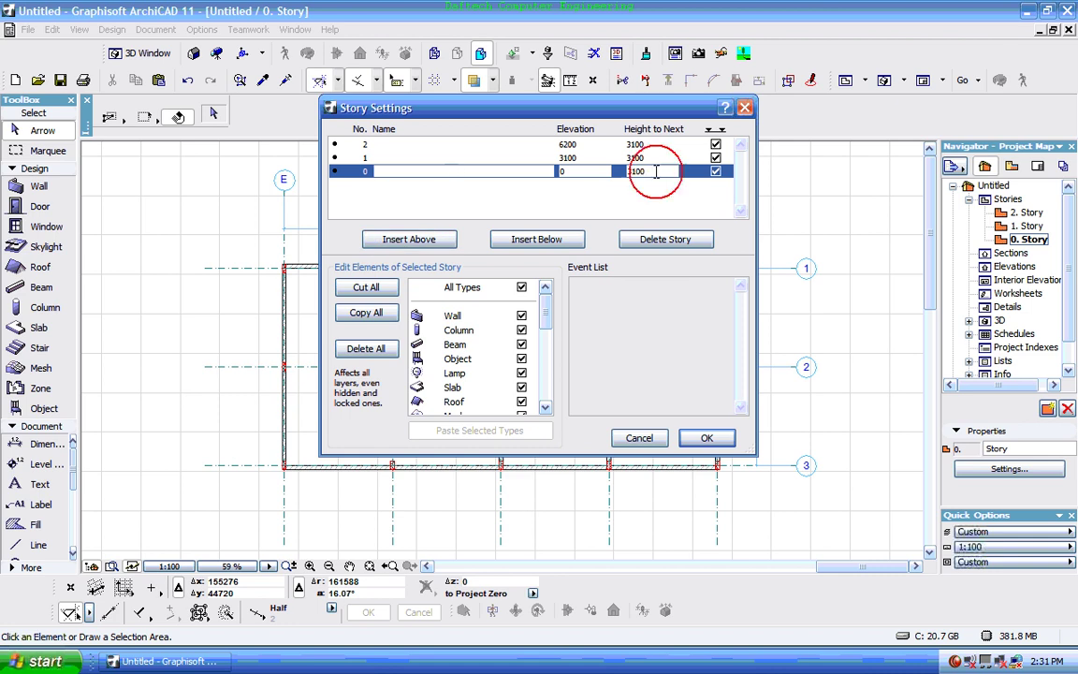
drag(662, 171, 635, 175)
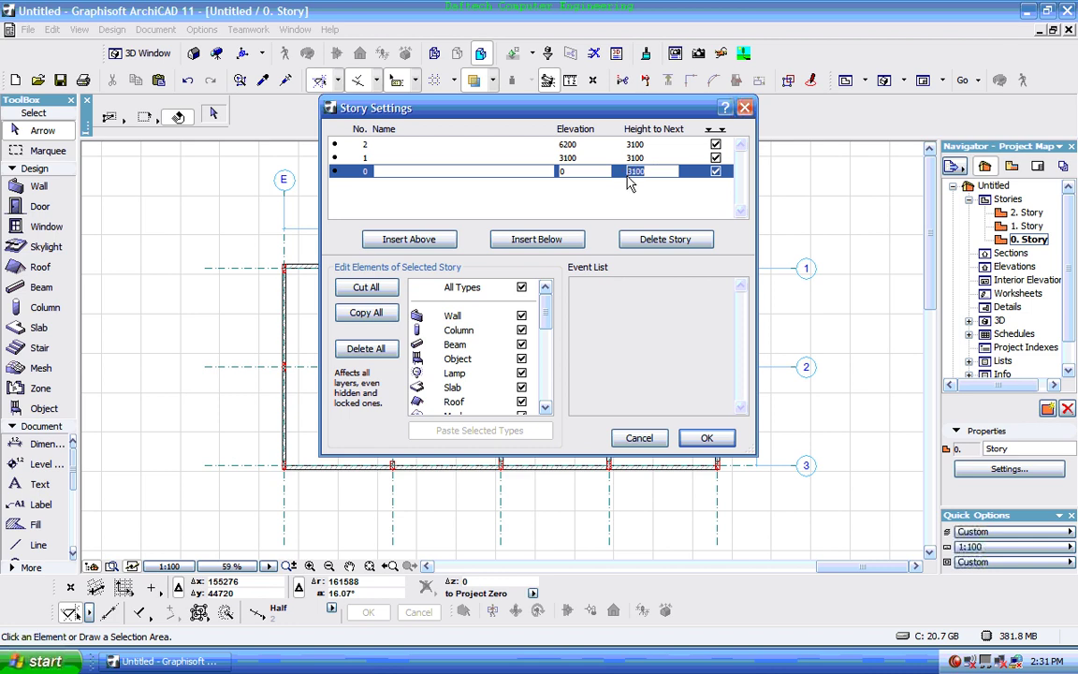
text(3)
key(Return)
- Set the height to next of stories 1 and 2 to 3000
click(653, 157)
drag(653, 157, 614, 161)
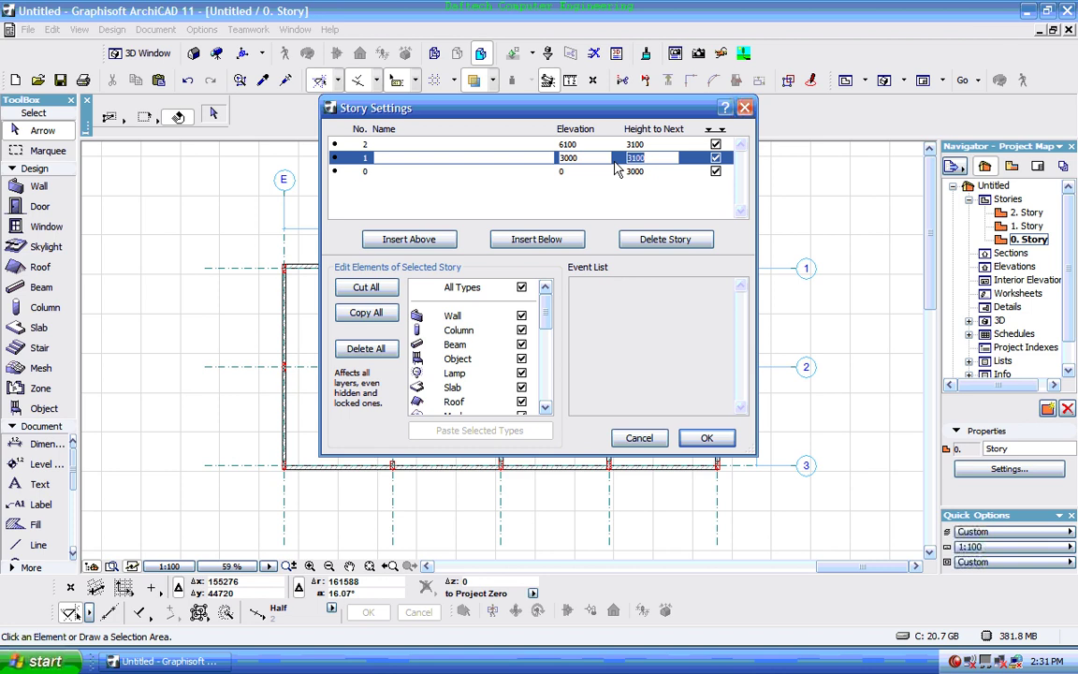
text(3)
key(Up)
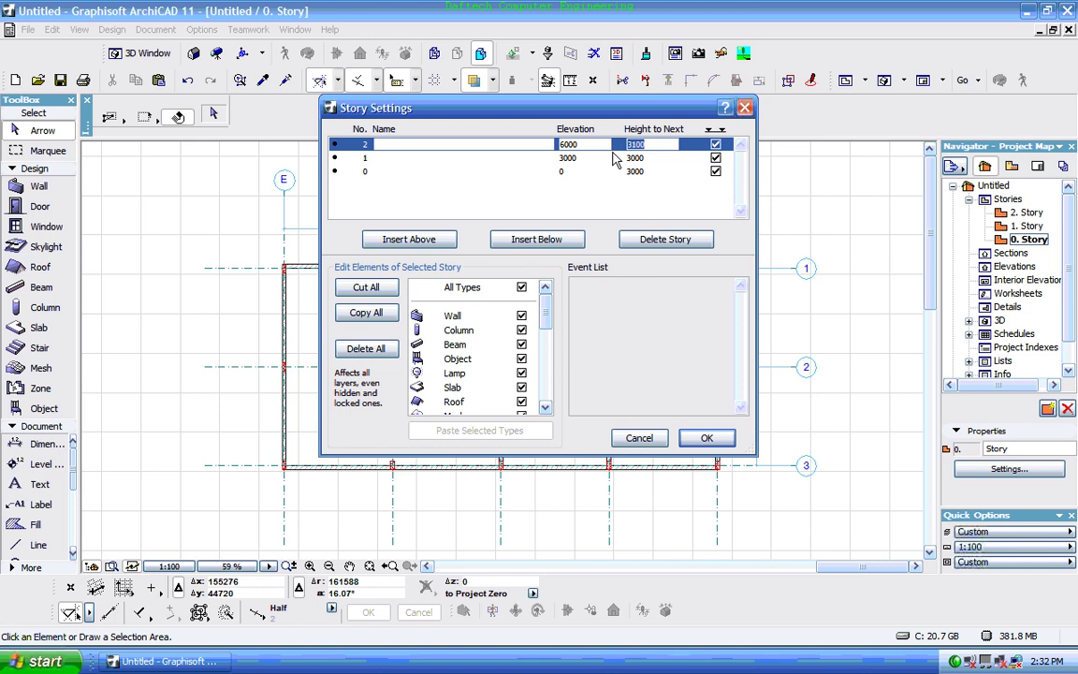
text(3)
- Insert stories 3, 4 and 5 above story 2, each with a height to next of 3000, and select story 0
click(409, 239)
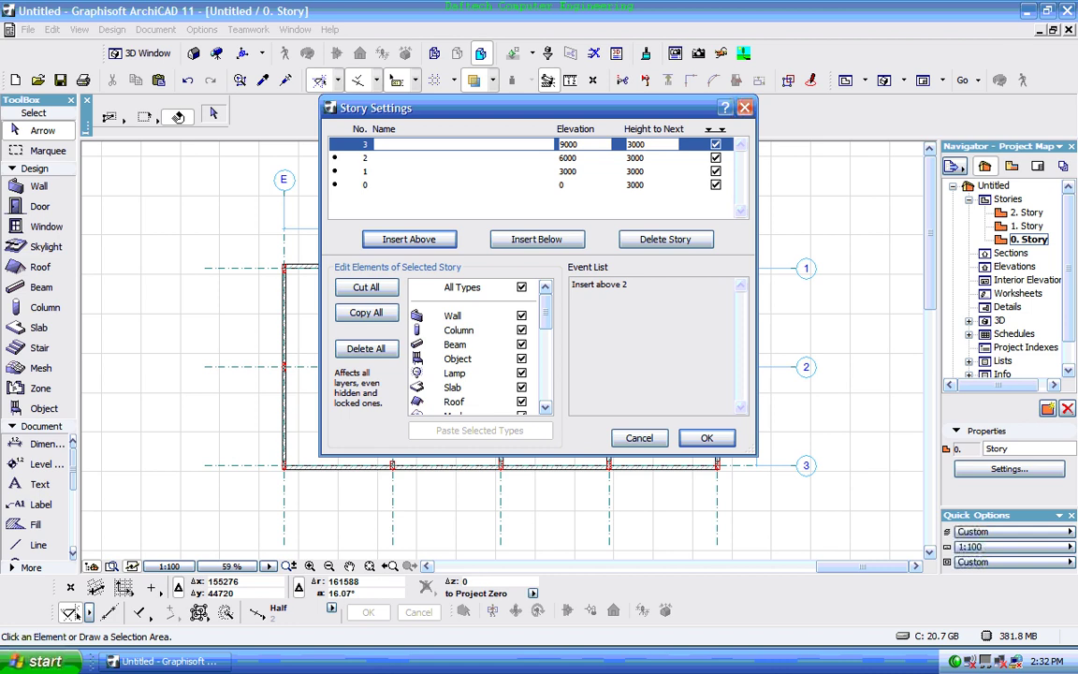
click(394, 240)
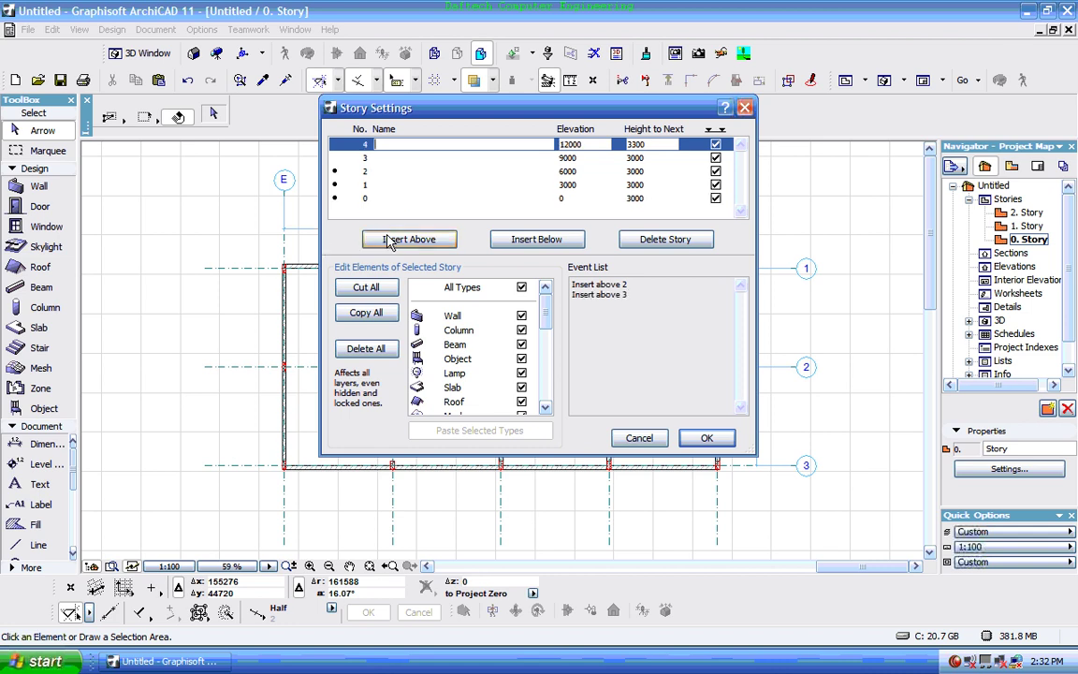
click(638, 144)
click(379, 239)
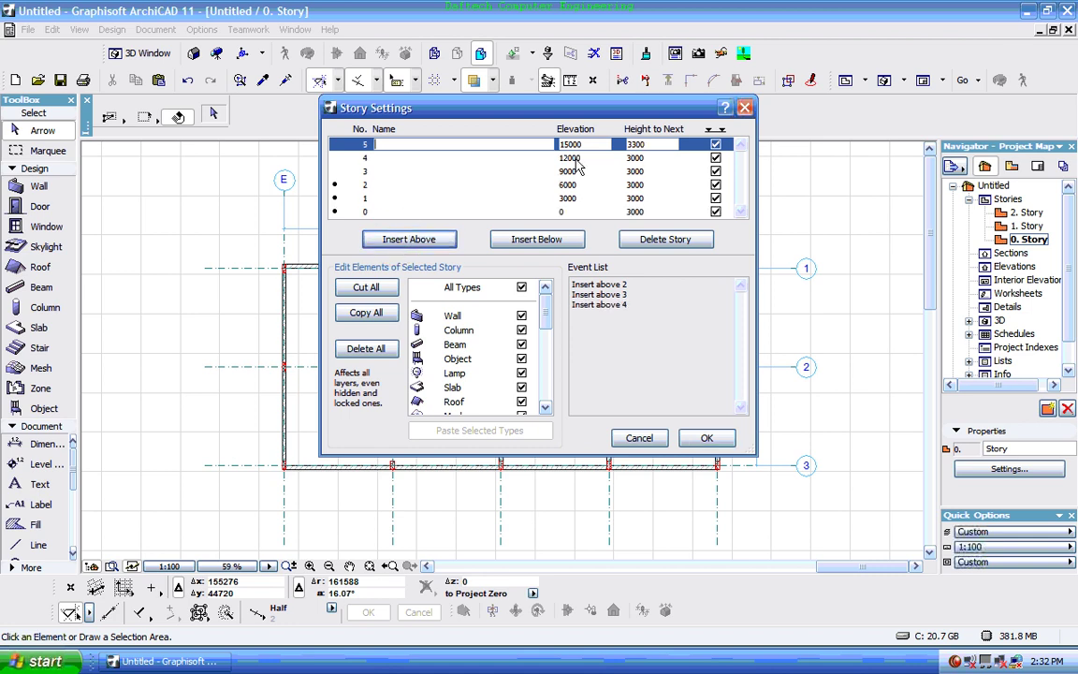
drag(645, 144, 636, 144)
click(636, 213)
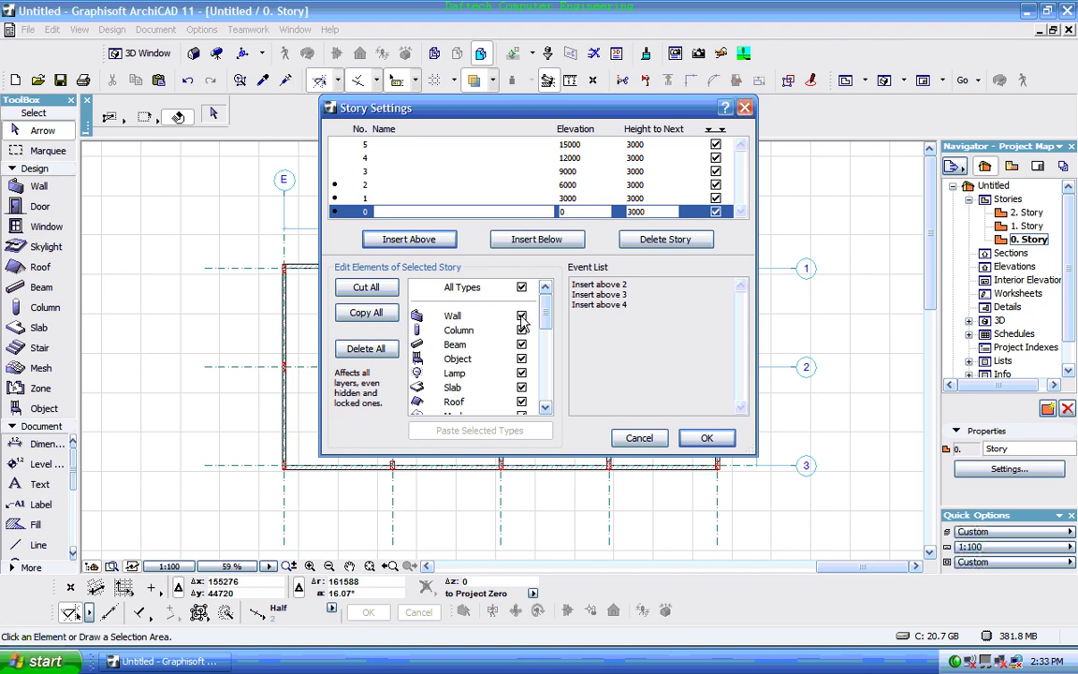
- Copy all element types except walls from story 0, paste them into story 1 and apply the story settings
click(522, 317)
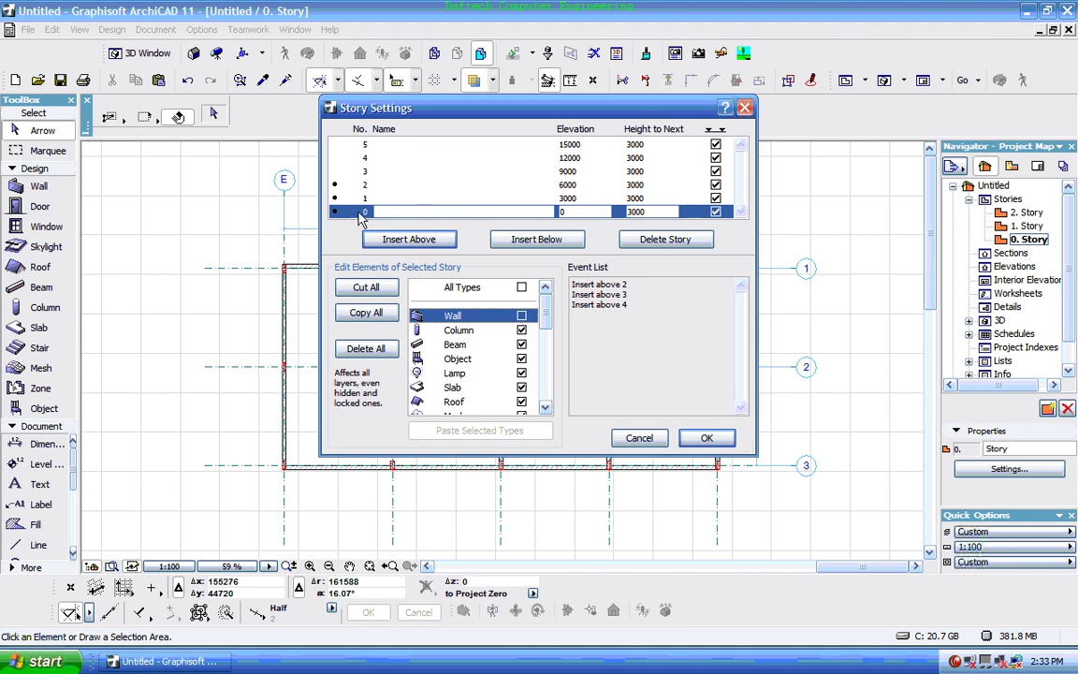
click(366, 315)
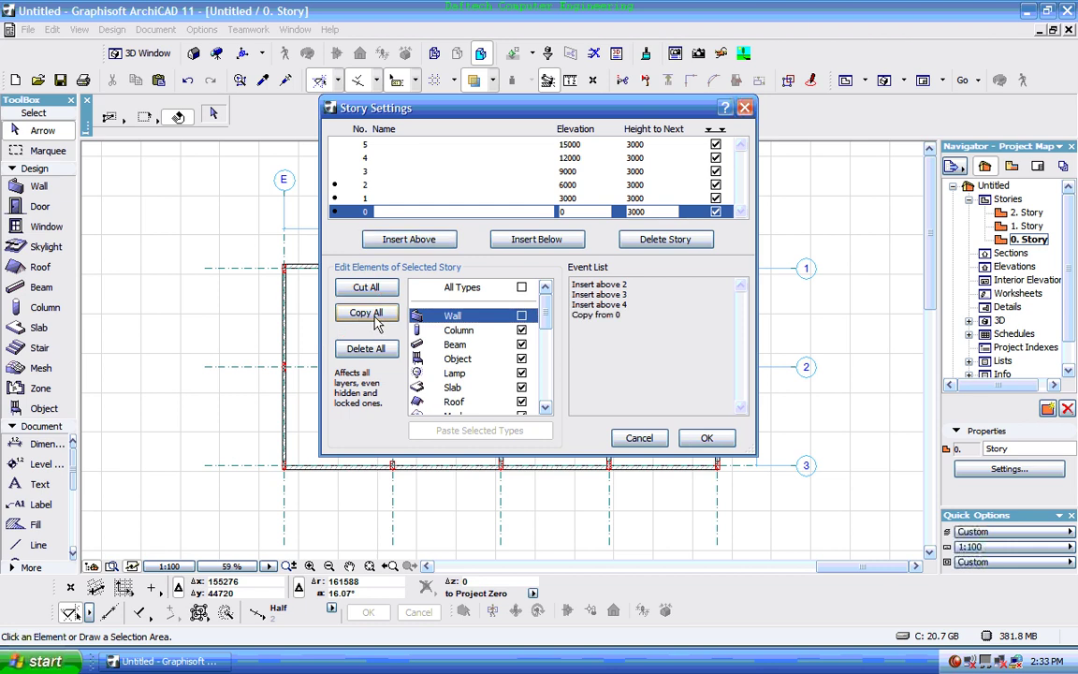
click(566, 199)
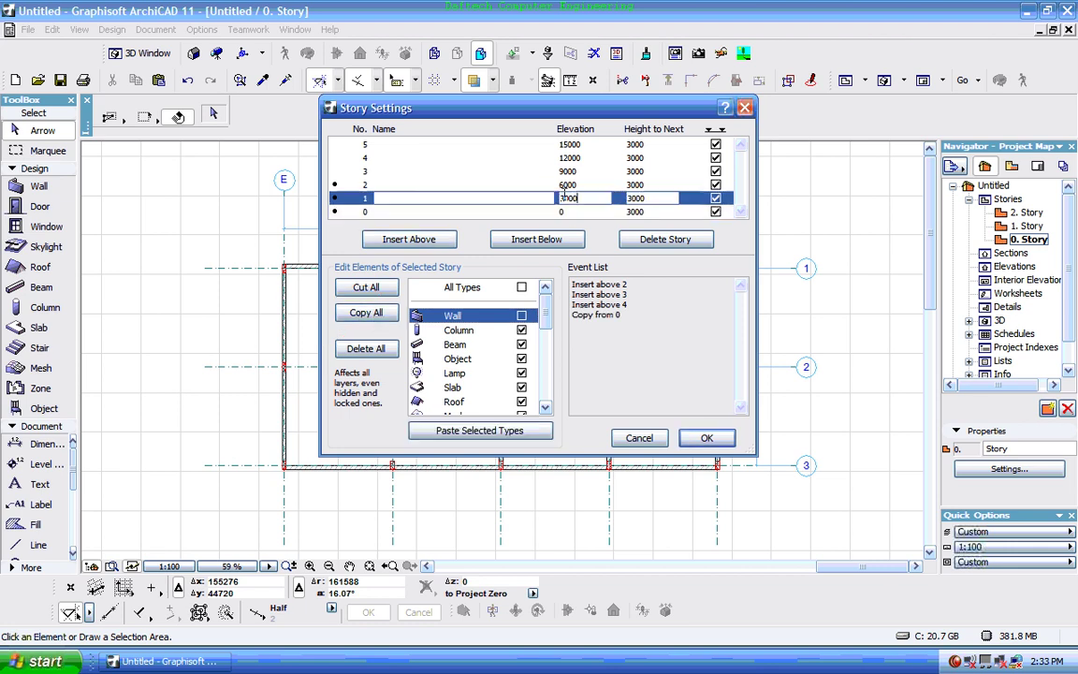
click(474, 435)
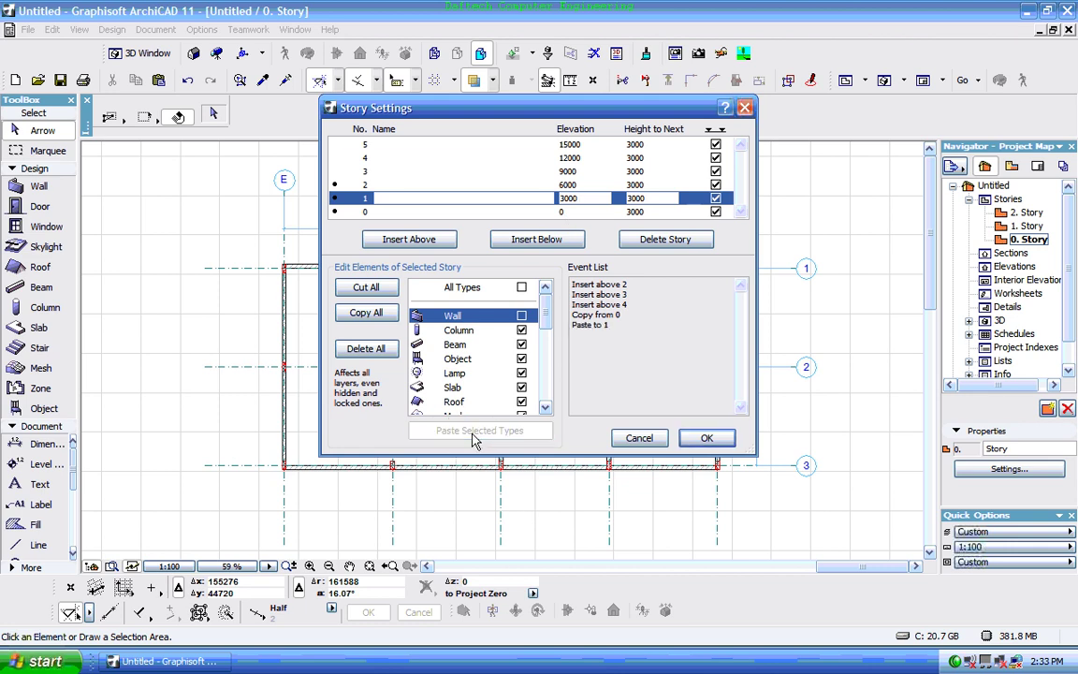
click(702, 437)
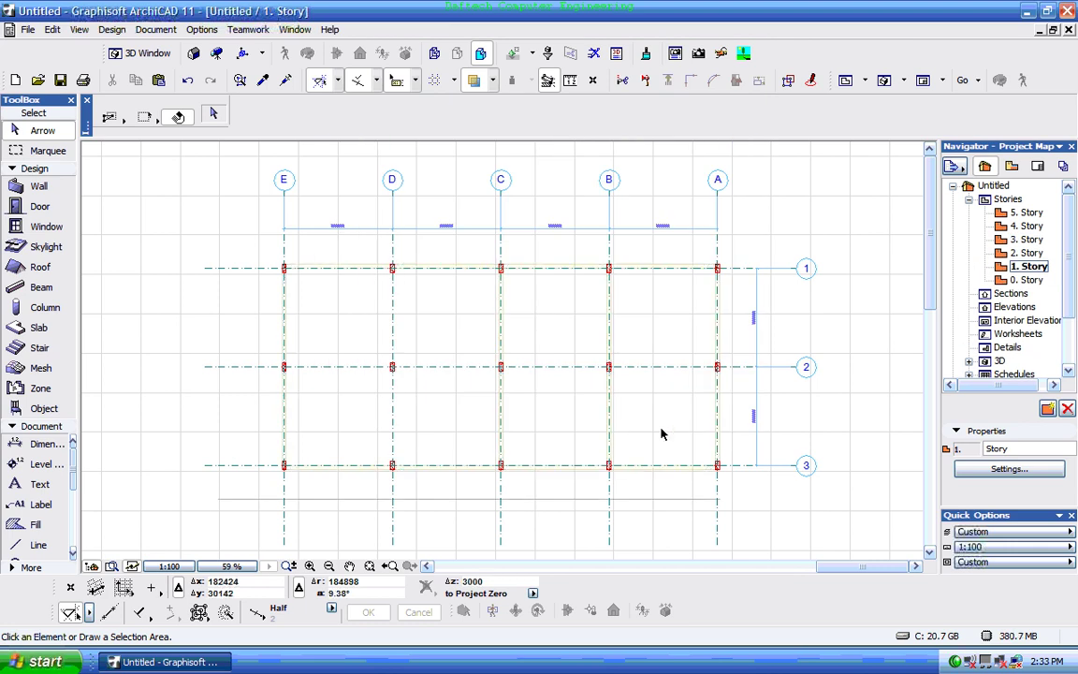
scroll(320, 304, up, 2)
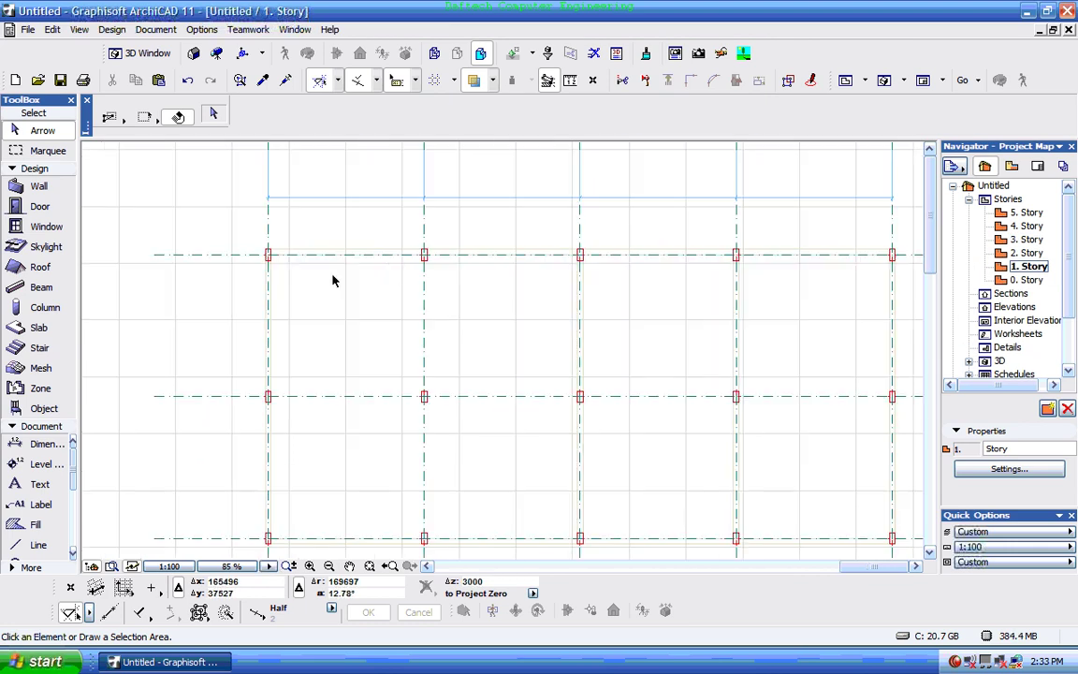
scroll(412, 262, down, 3)
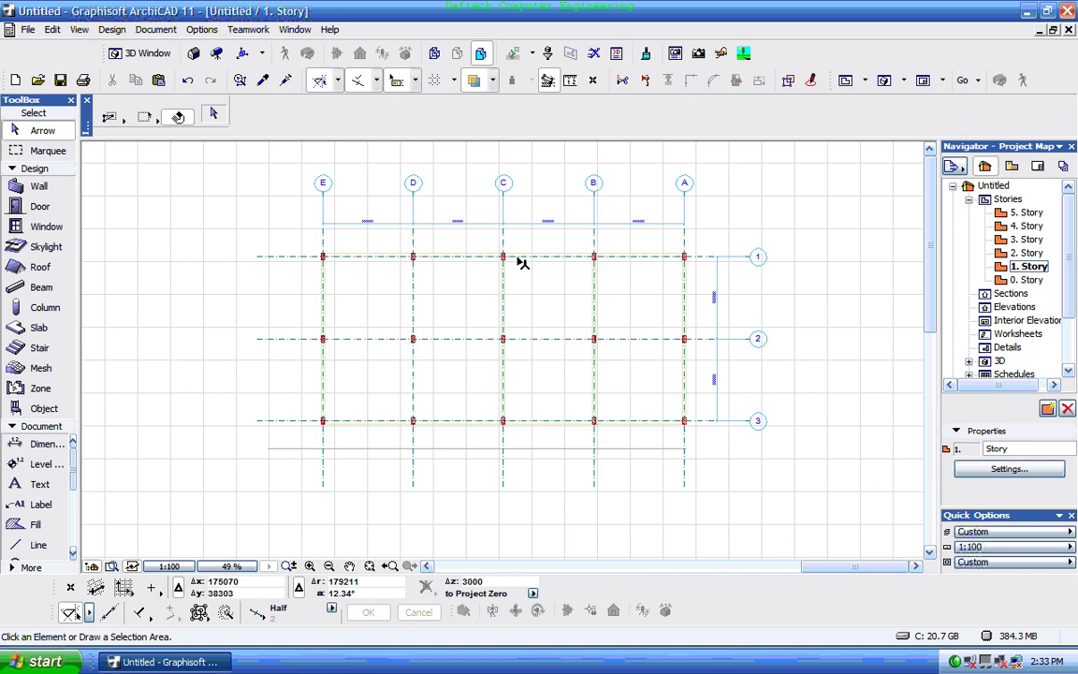
scroll(553, 260, up, 1)
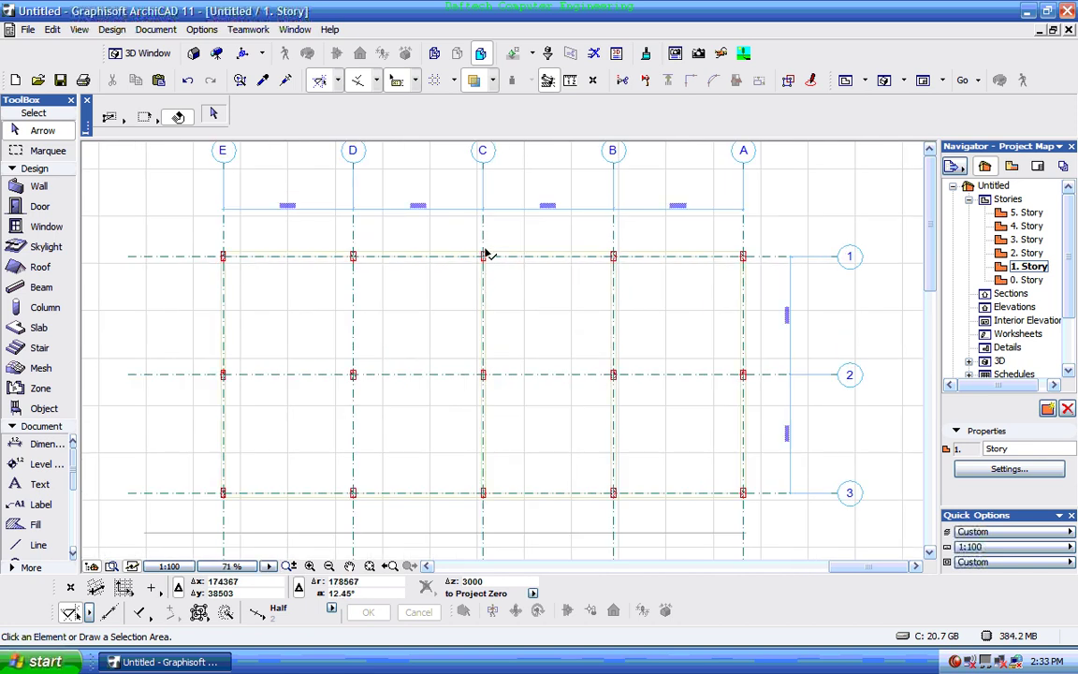
scroll(487, 251, down, 2)
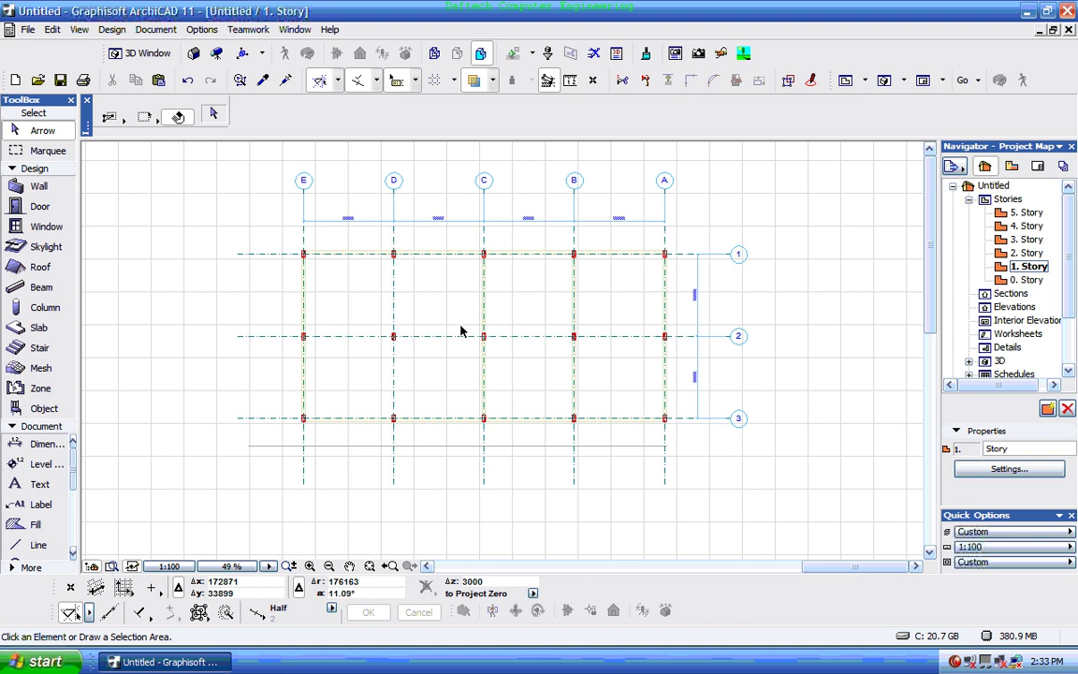
scroll(339, 427, up, 1)
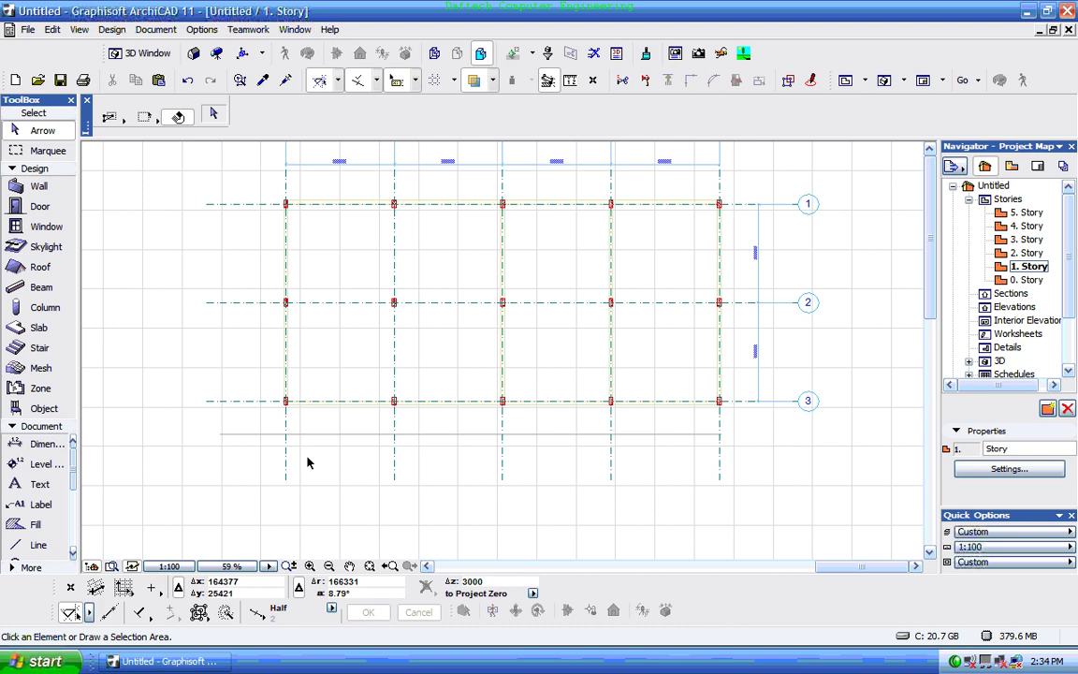
- On story 1, draw a wall about 5000 mm long along axis E, from between axes 2 and 3 to beyond axis 3, with its reference-line side switched
click(39, 187)
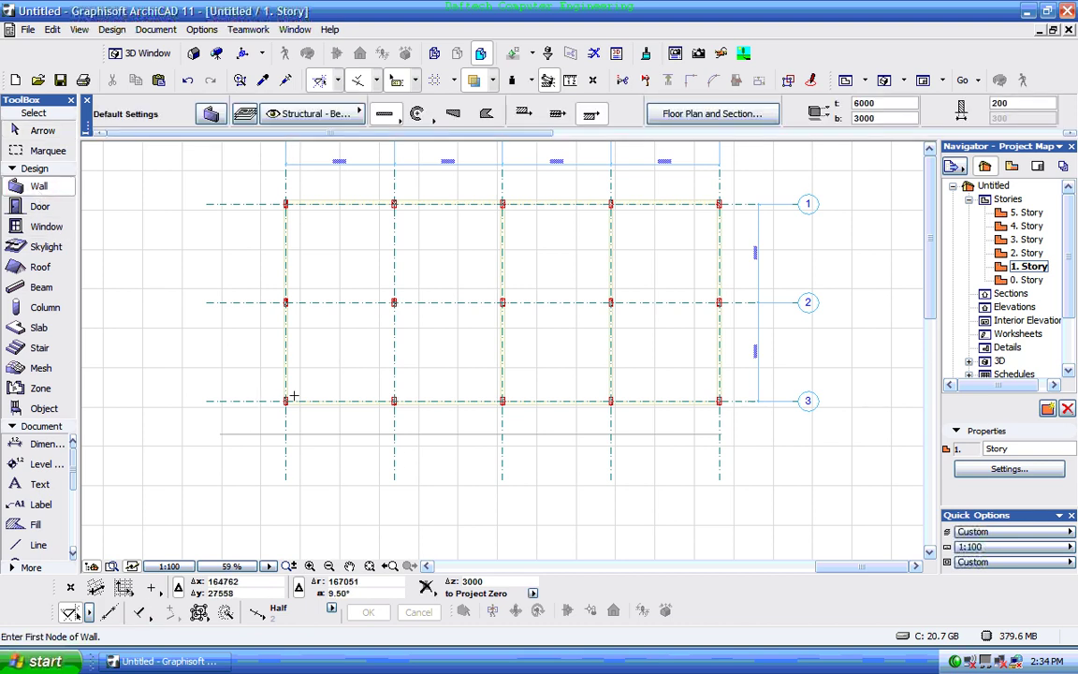
scroll(301, 426, up, 2)
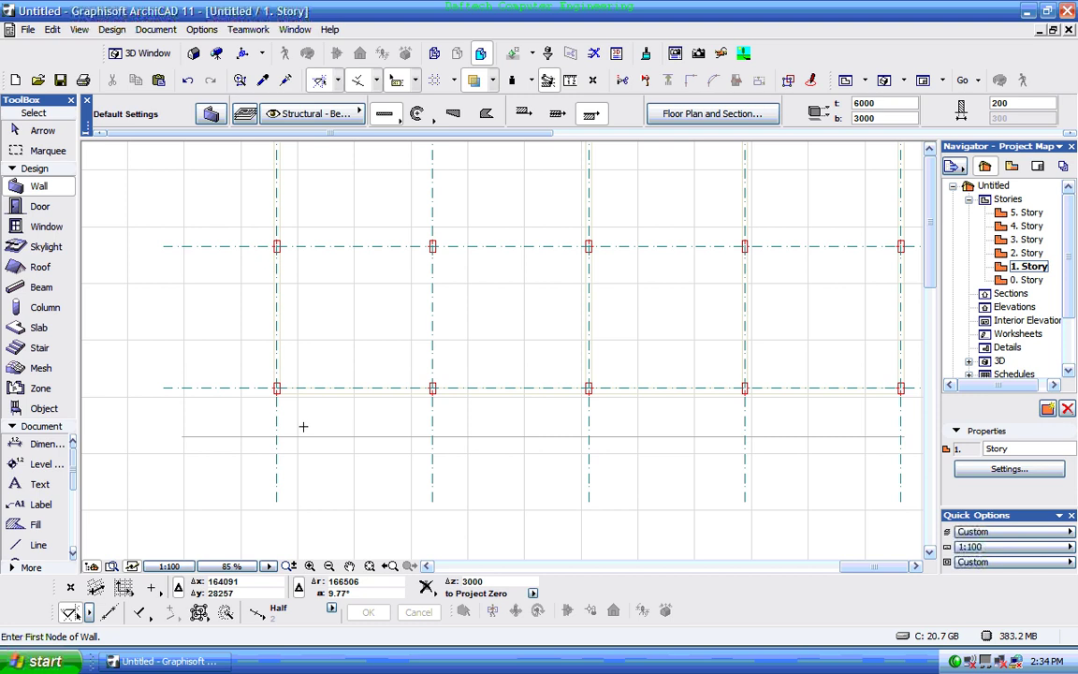
click(276, 290)
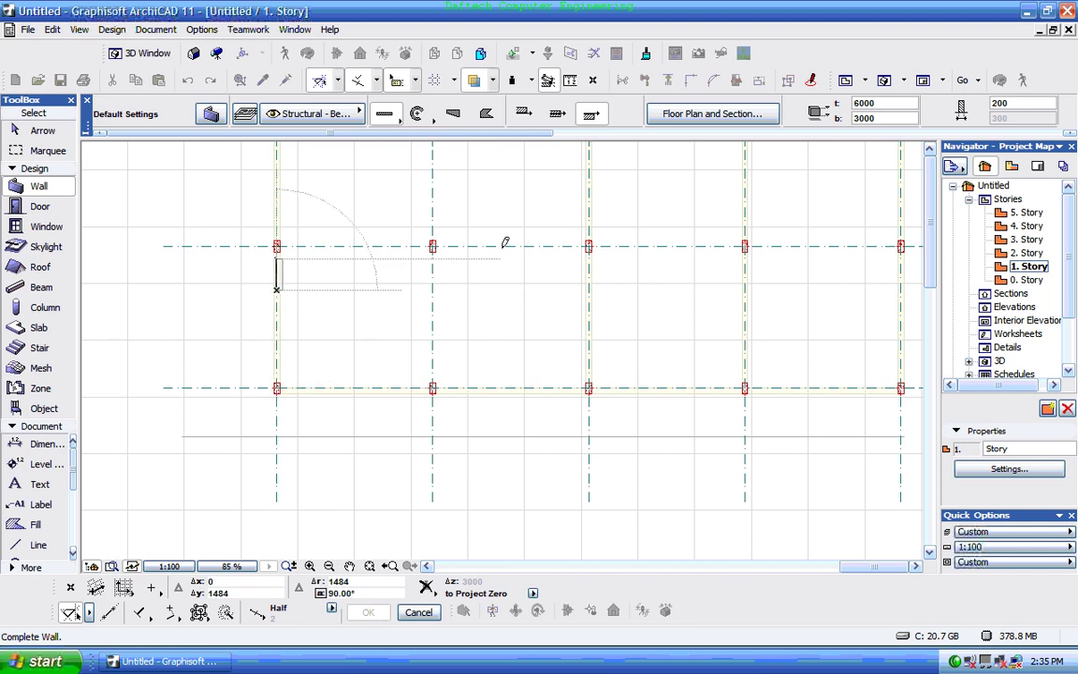
click(522, 120)
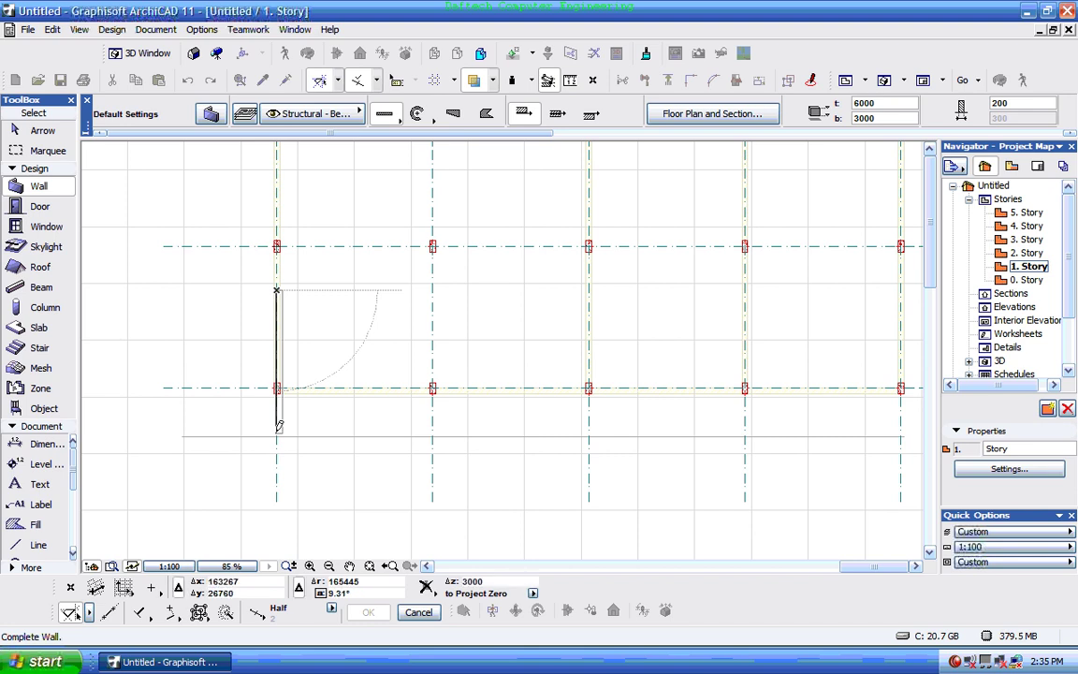
click(277, 428)
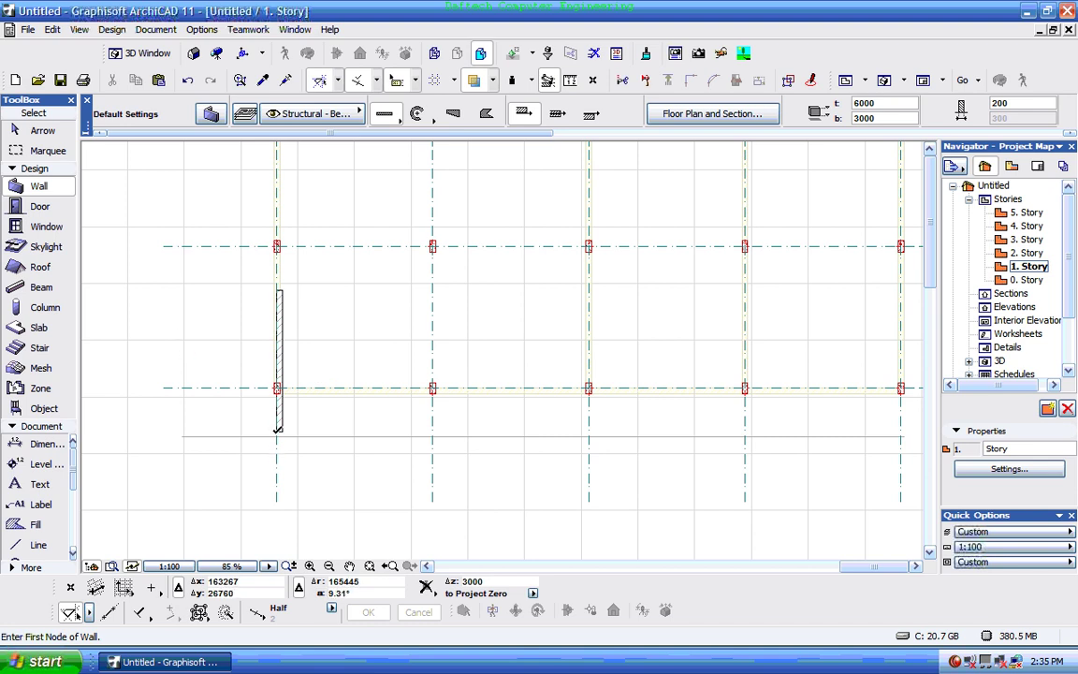
- Draw a horizontal wall from the axis E wall's upper end to axis D, and a wall down axis D to the first wall's lower end
click(277, 287)
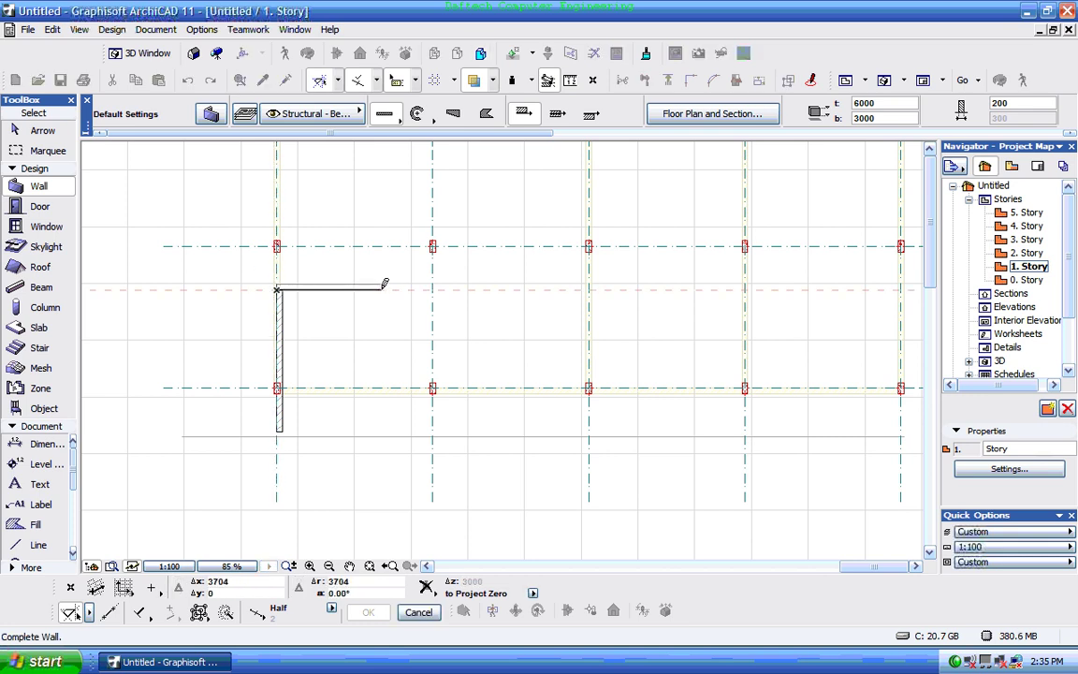
click(432, 287)
click(432, 290)
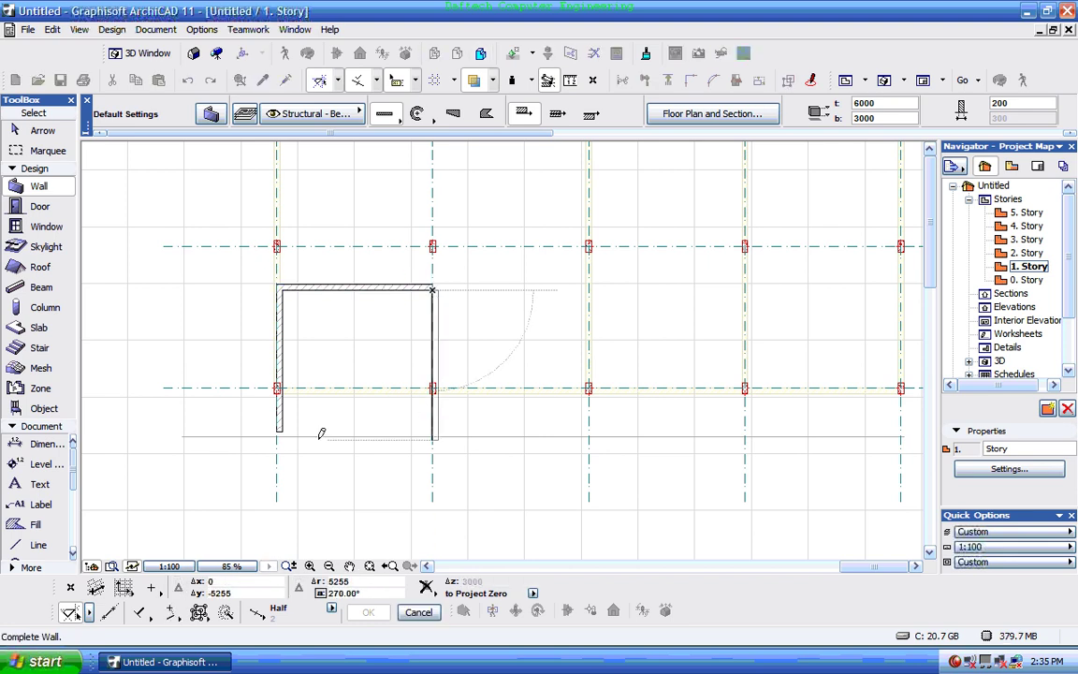
click(285, 427)
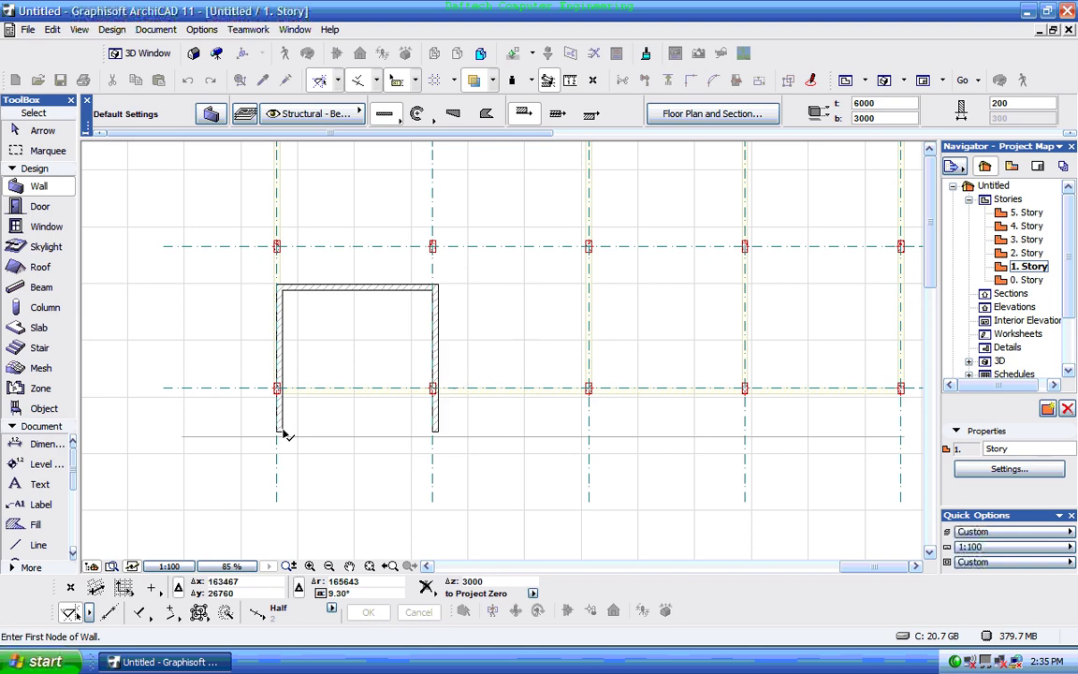
- Switch the axis D wall to the inner side of its reference line so it lies within the room
scroll(457, 340, up, 3)
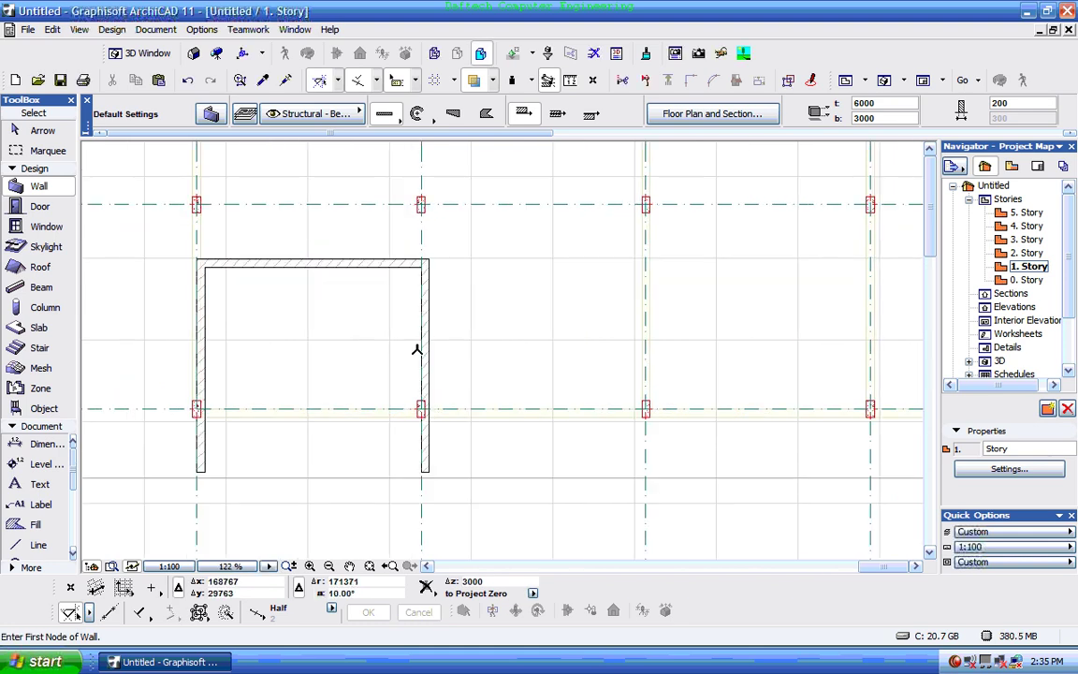
click(52, 136)
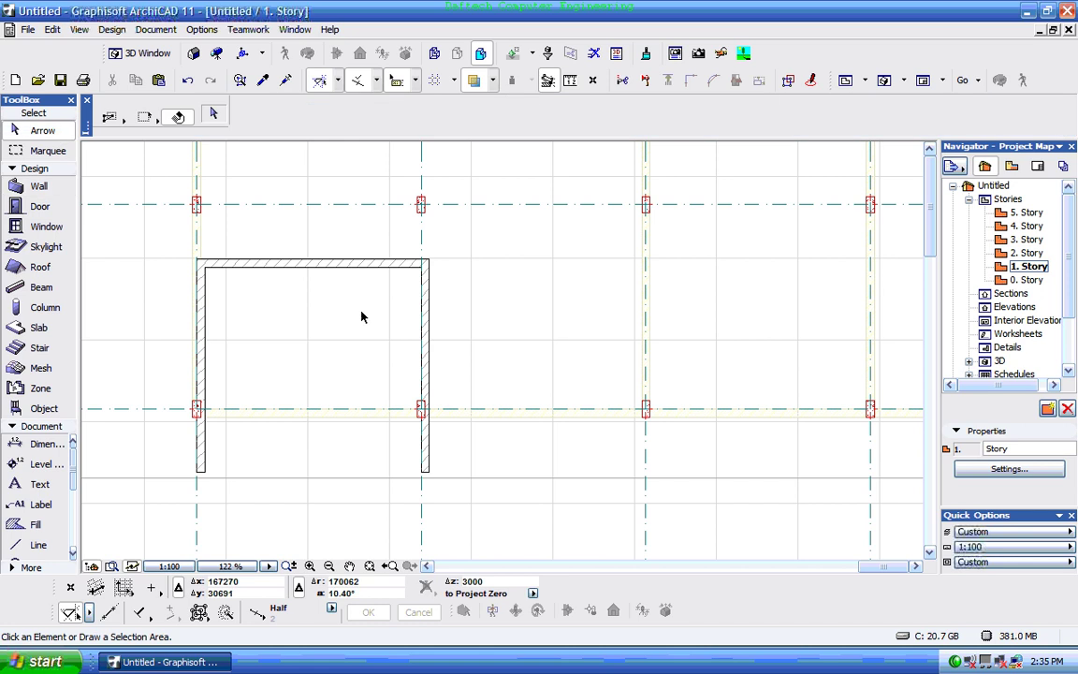
click(428, 302)
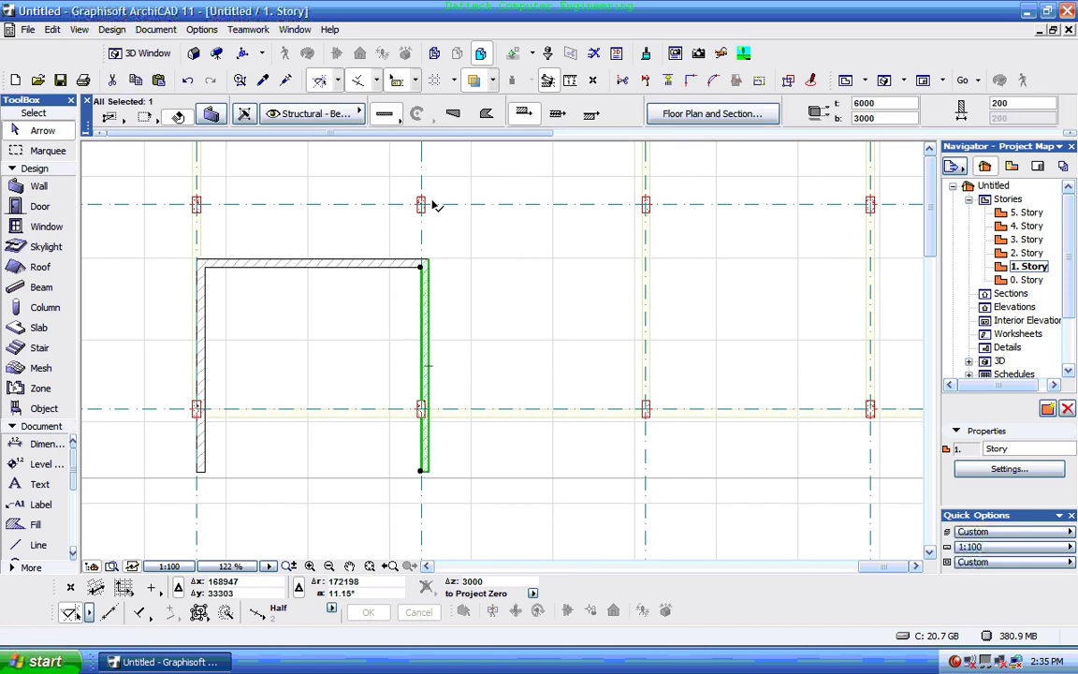
click(588, 117)
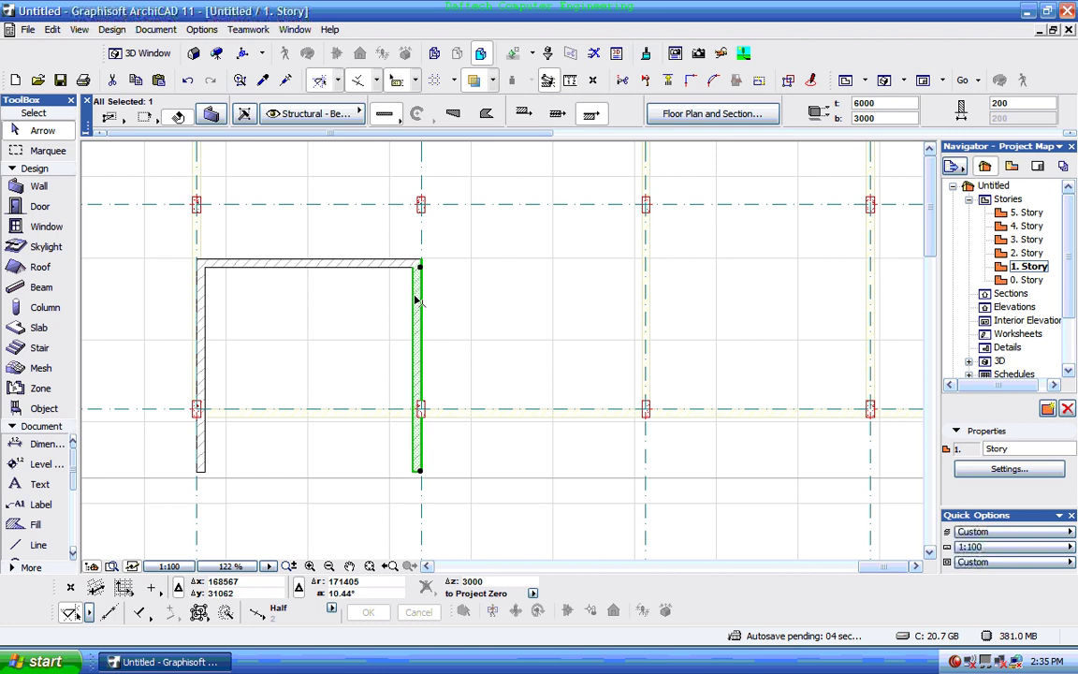
scroll(429, 240, up, 2)
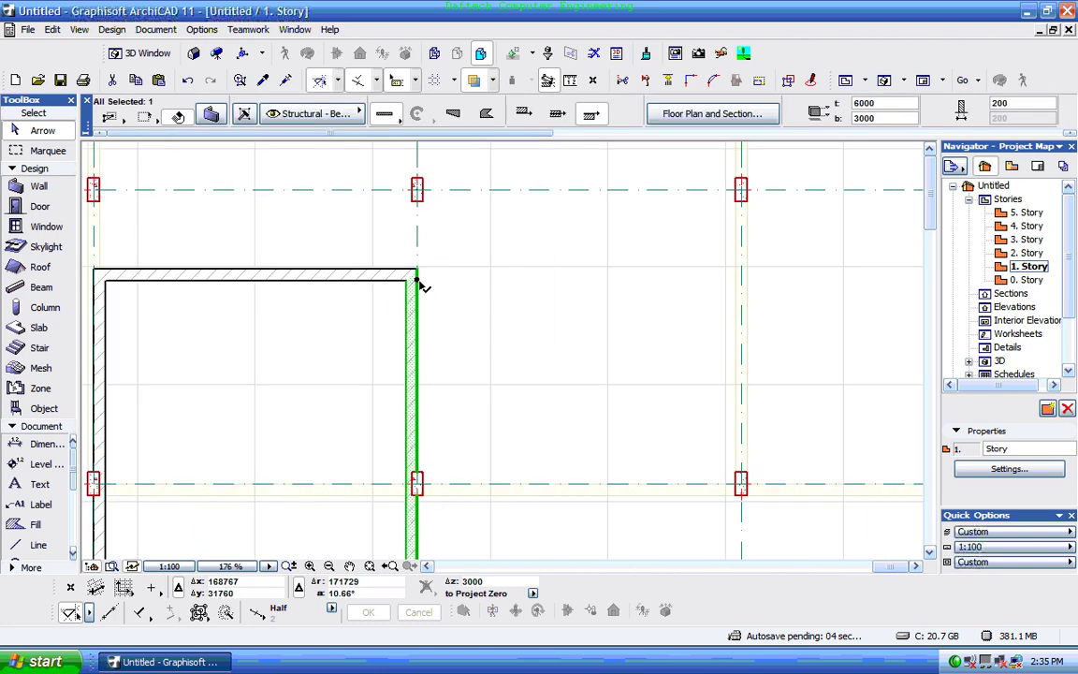
click(374, 241)
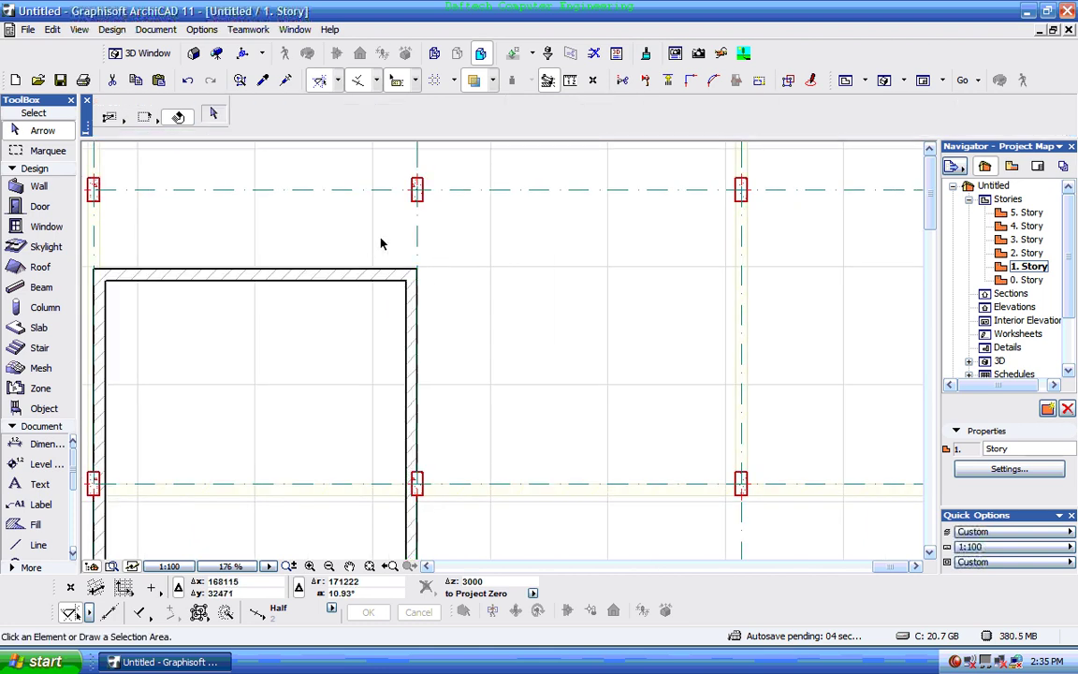
- Close the room with a horizontal wall joining the lower ends of the axis E and axis D walls
scroll(402, 243, down, 5)
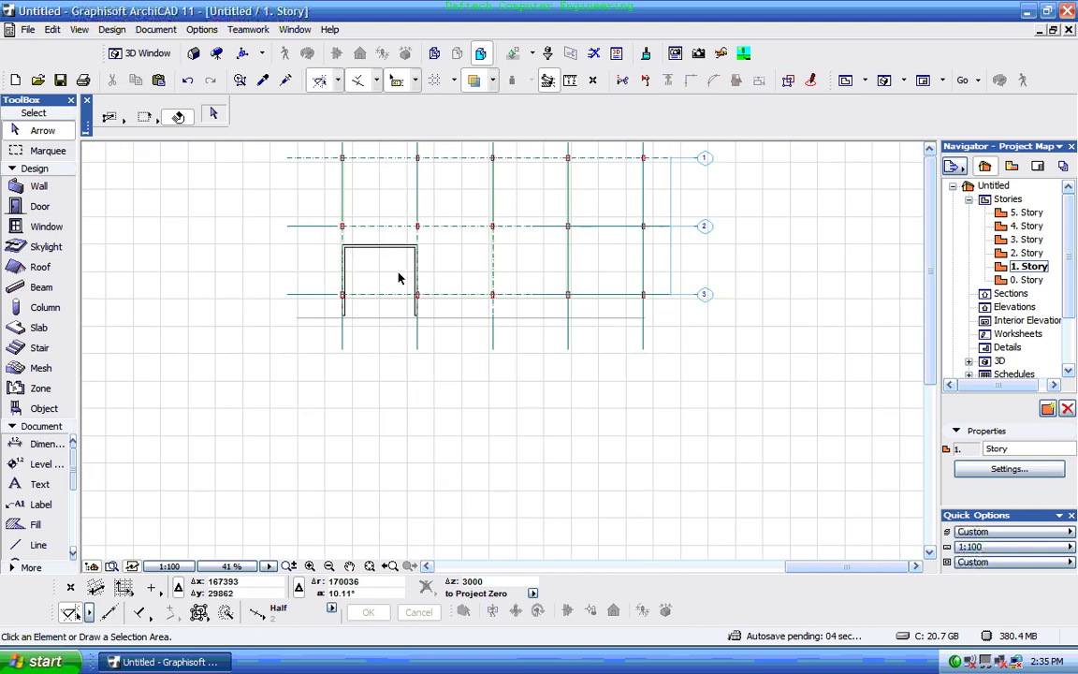
click(39, 187)
scroll(320, 348, up, 3)
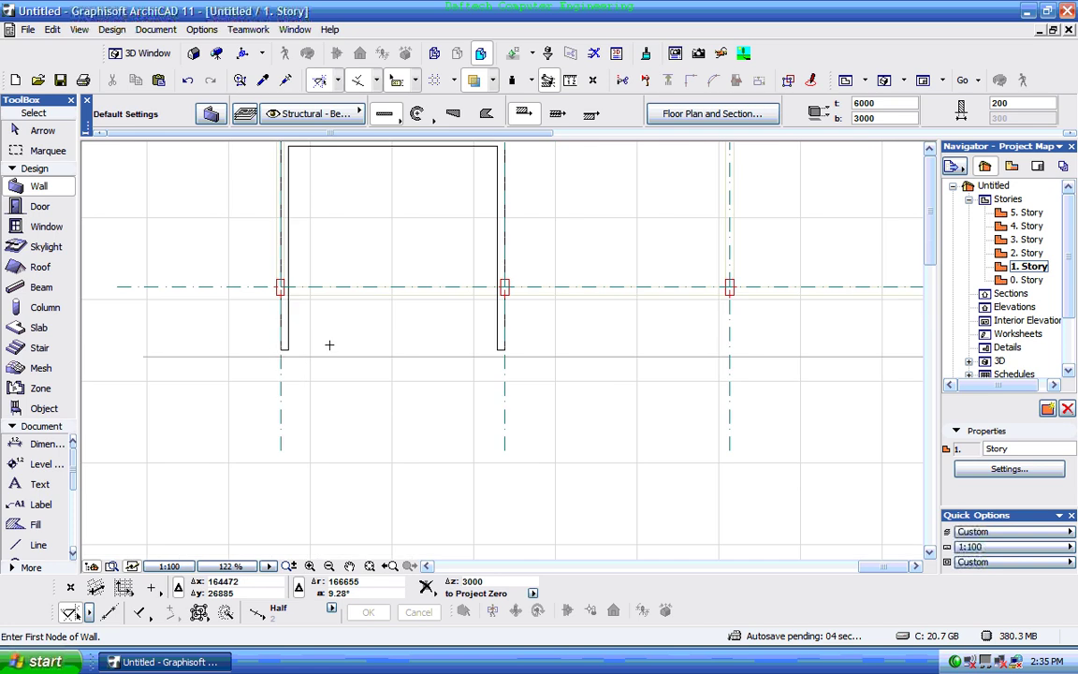
click(281, 348)
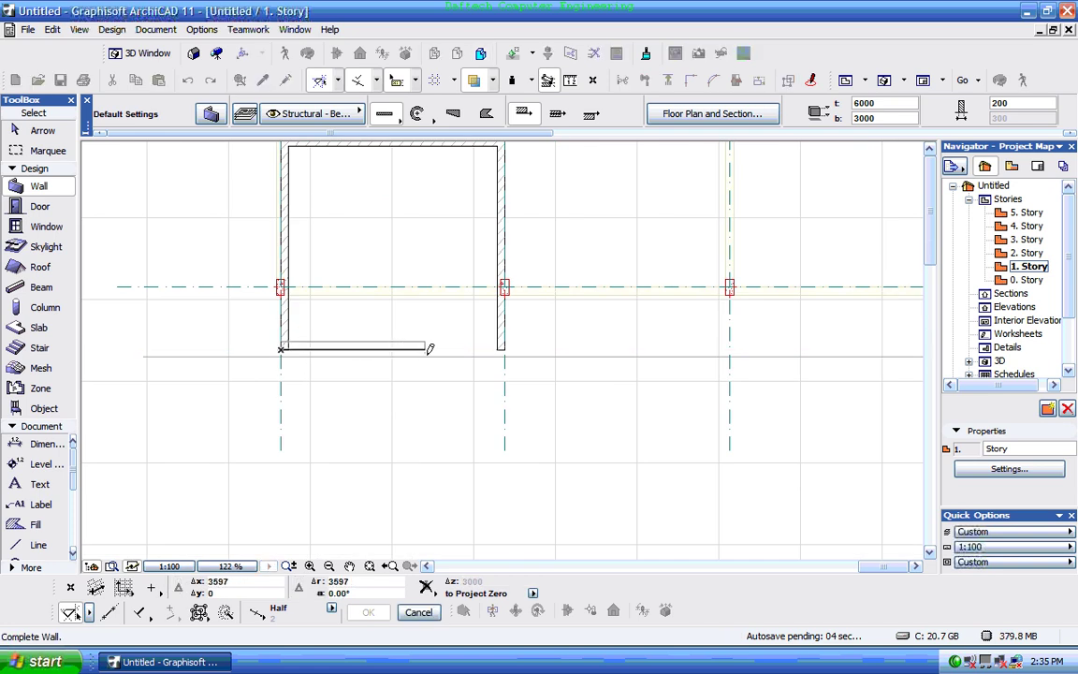
click(505, 345)
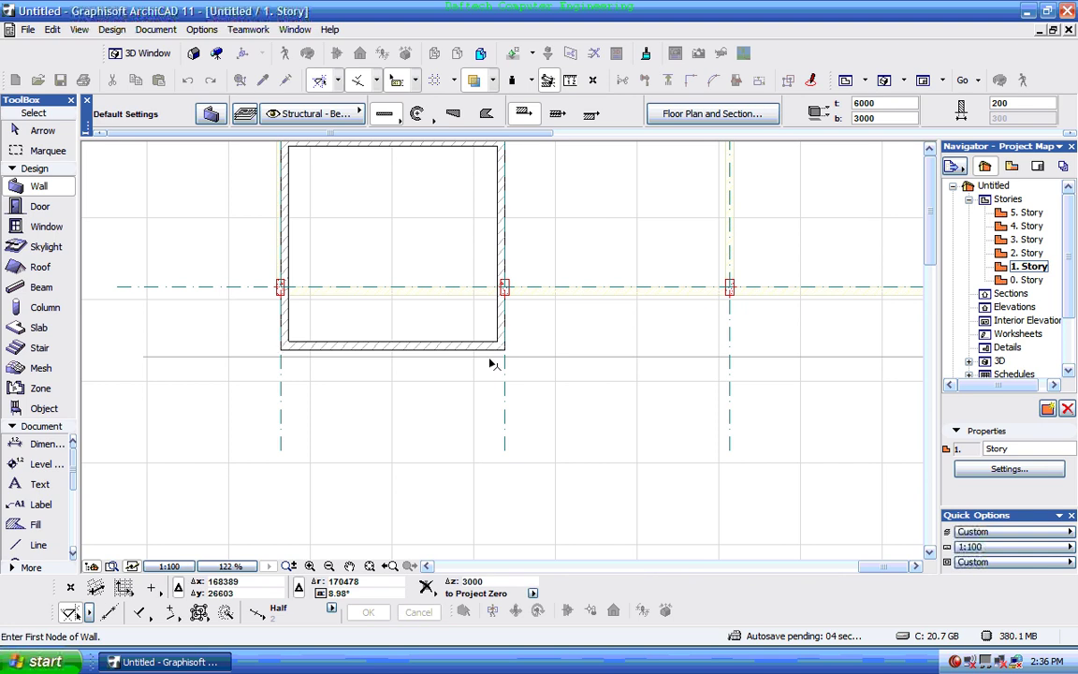
- Move the room's lower horizontal wall about 160 mm down to the horizontal line beyond axis 3, leaving nothing selected
scroll(363, 393, down, 3)
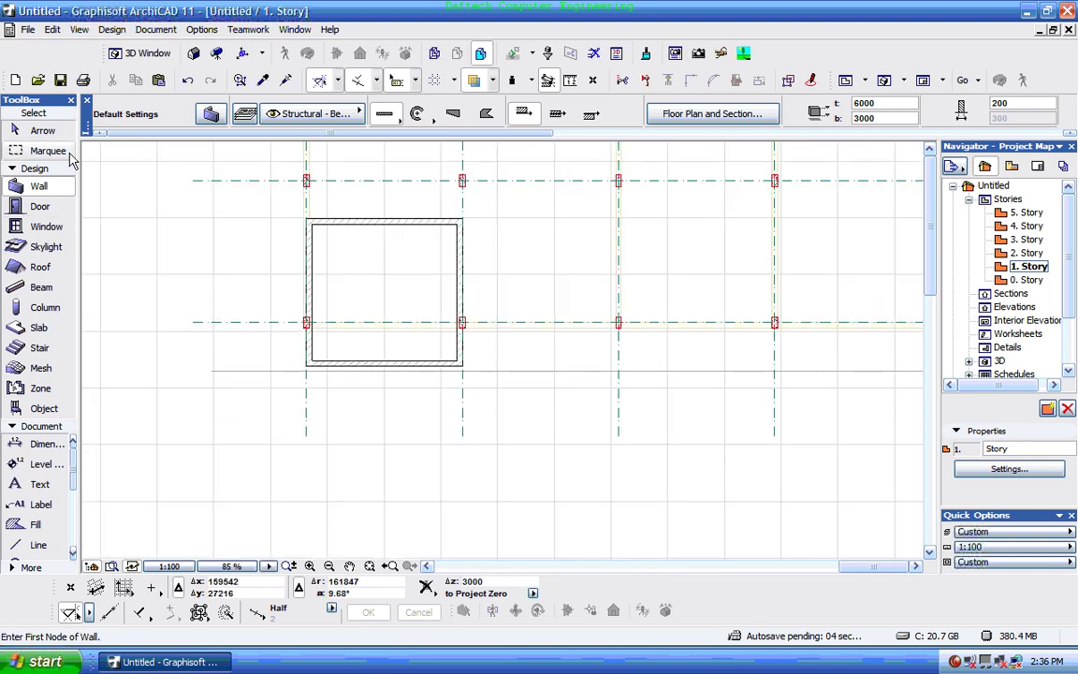
click(45, 132)
scroll(365, 372, up, 3)
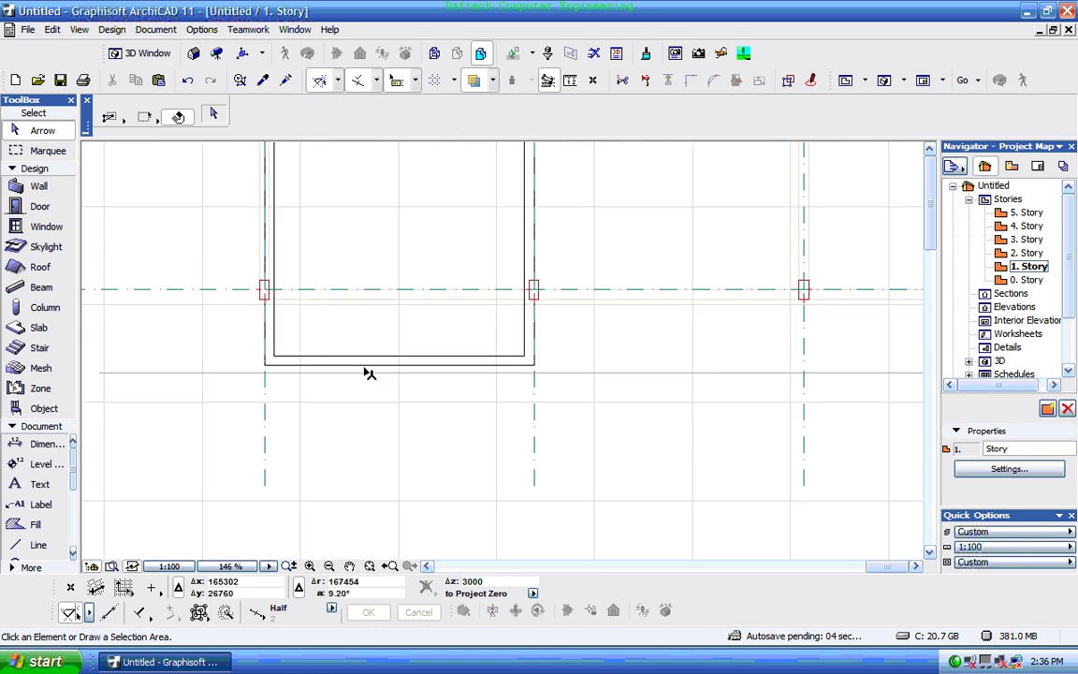
click(370, 363)
scroll(370, 367, up, 2)
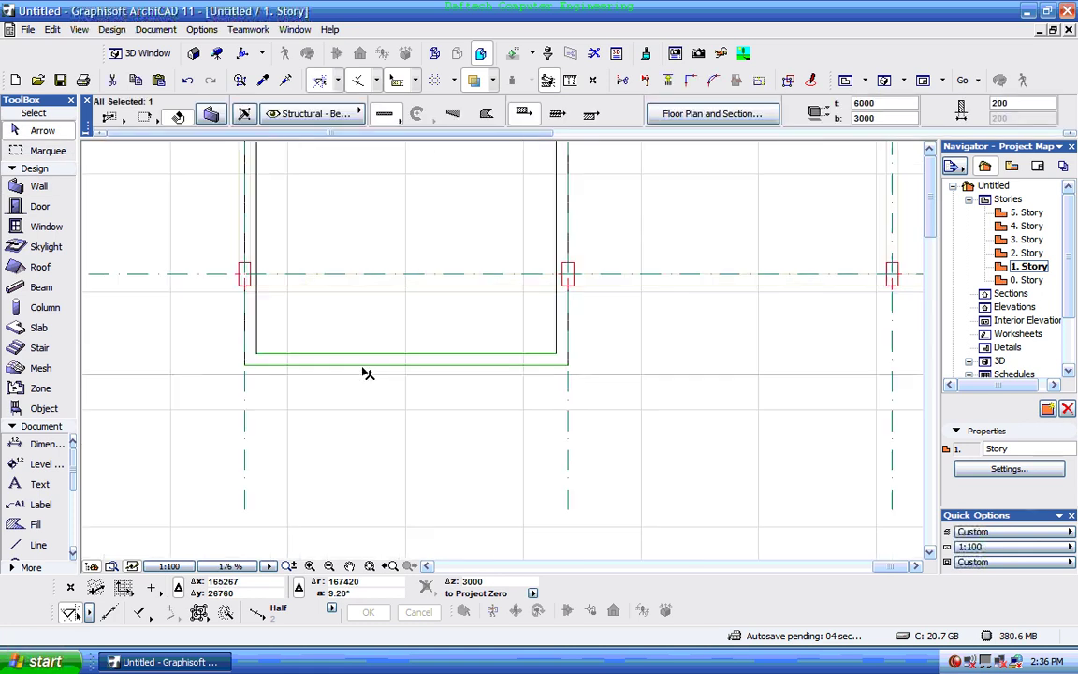
click(362, 363)
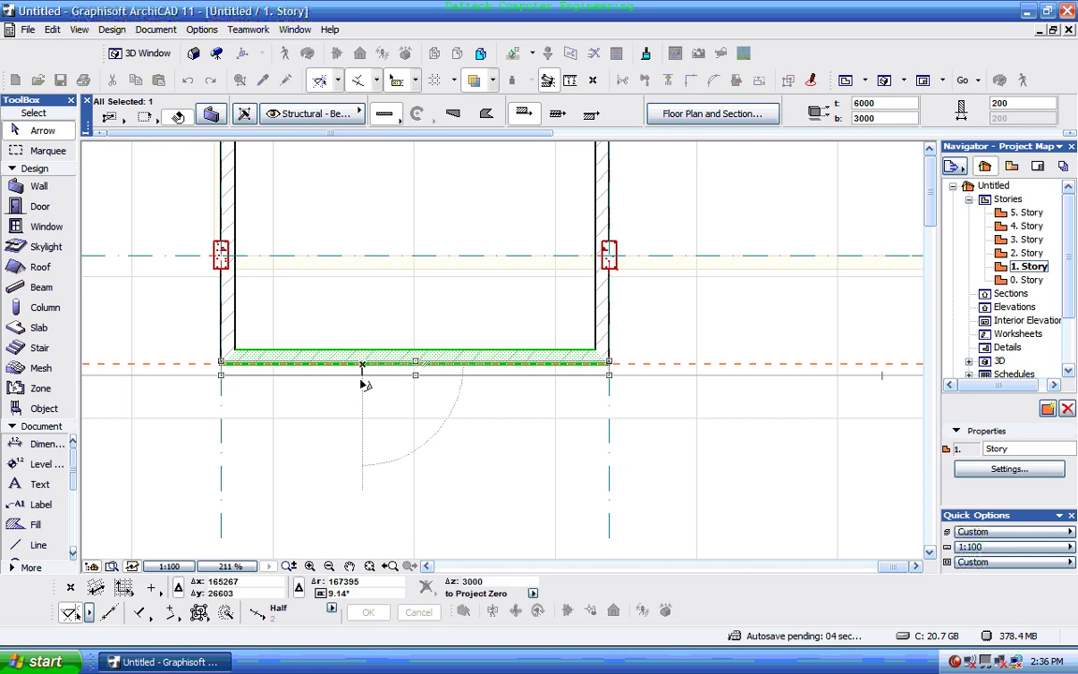
click(363, 377)
scroll(318, 332, down, 3)
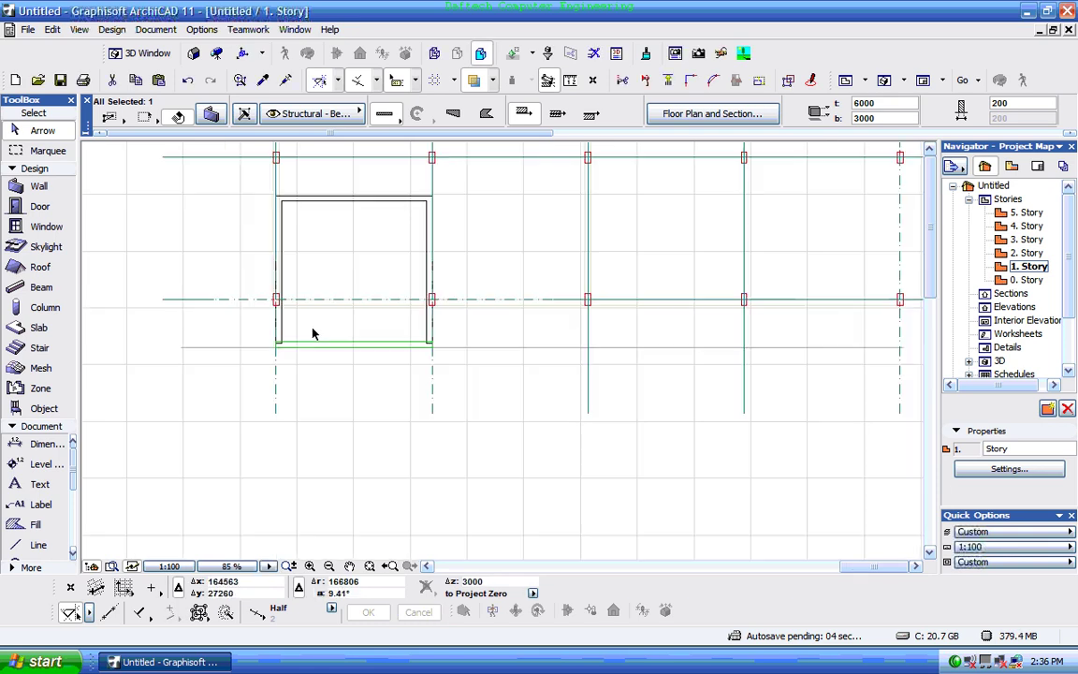
scroll(323, 332, down, 3)
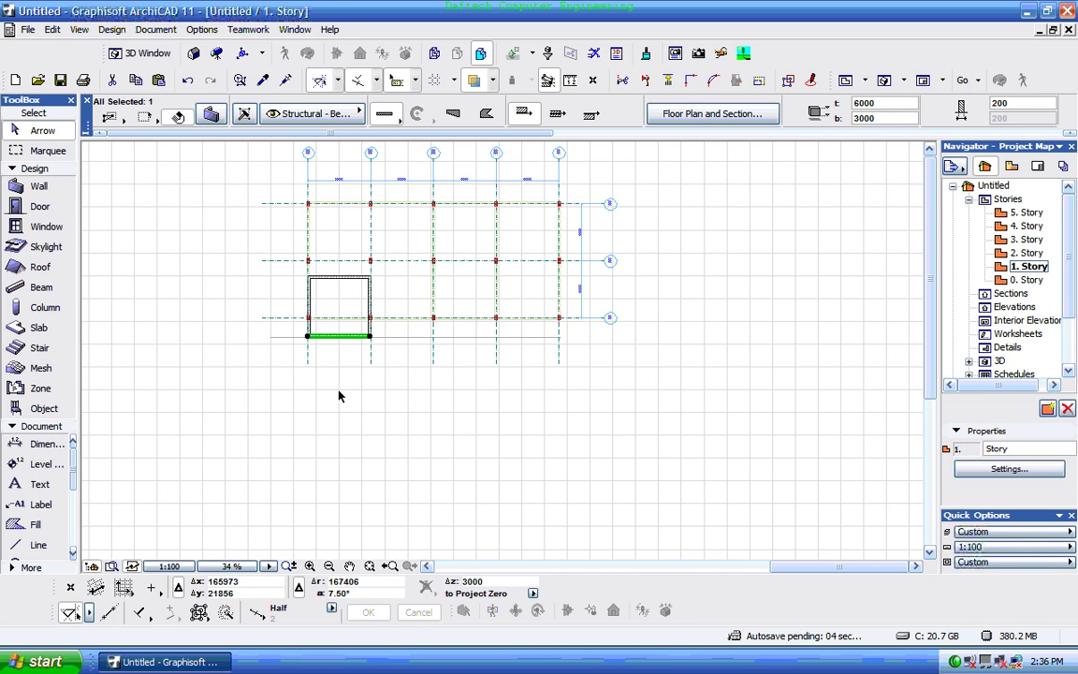
click(342, 370)
scroll(350, 299, up, 1)
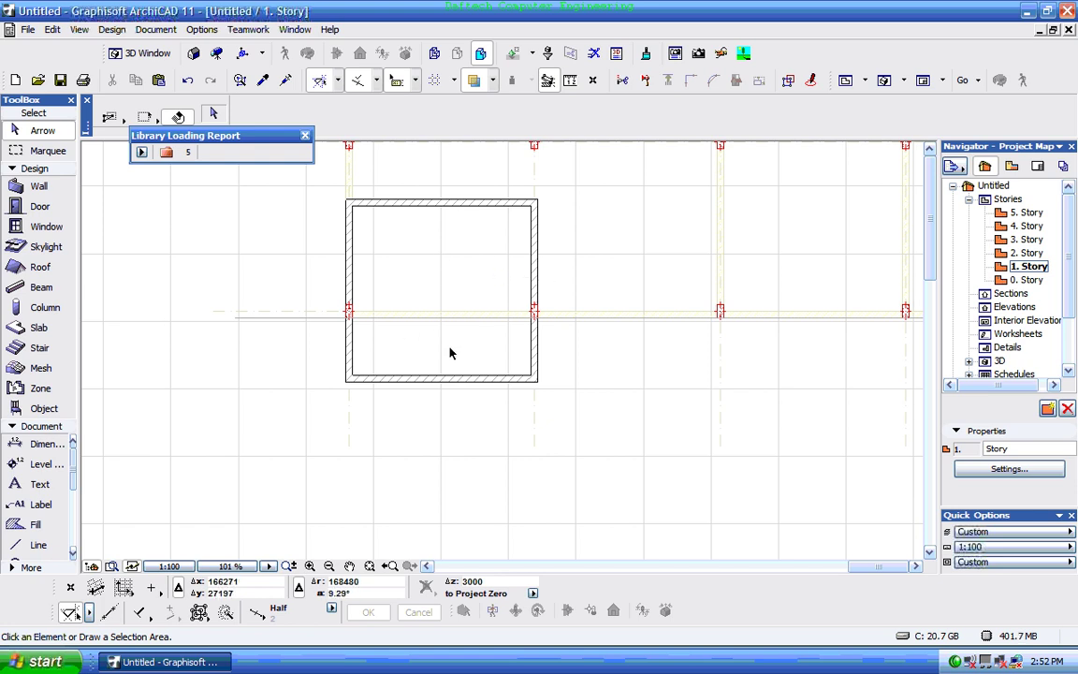
scroll(474, 367, up, 1)
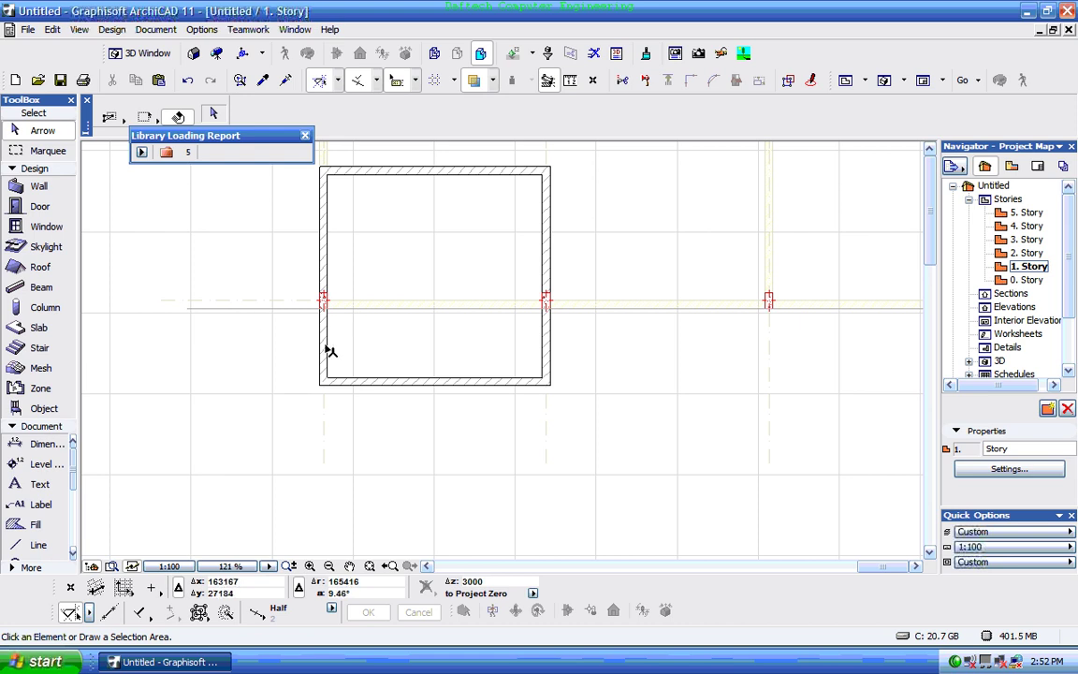
- Dimension the vertical gap between the upper-left column's lower corner and the wall rectangle's upper-left outer corner, placing the dimension outside the wall
scroll(445, 353, down, 2)
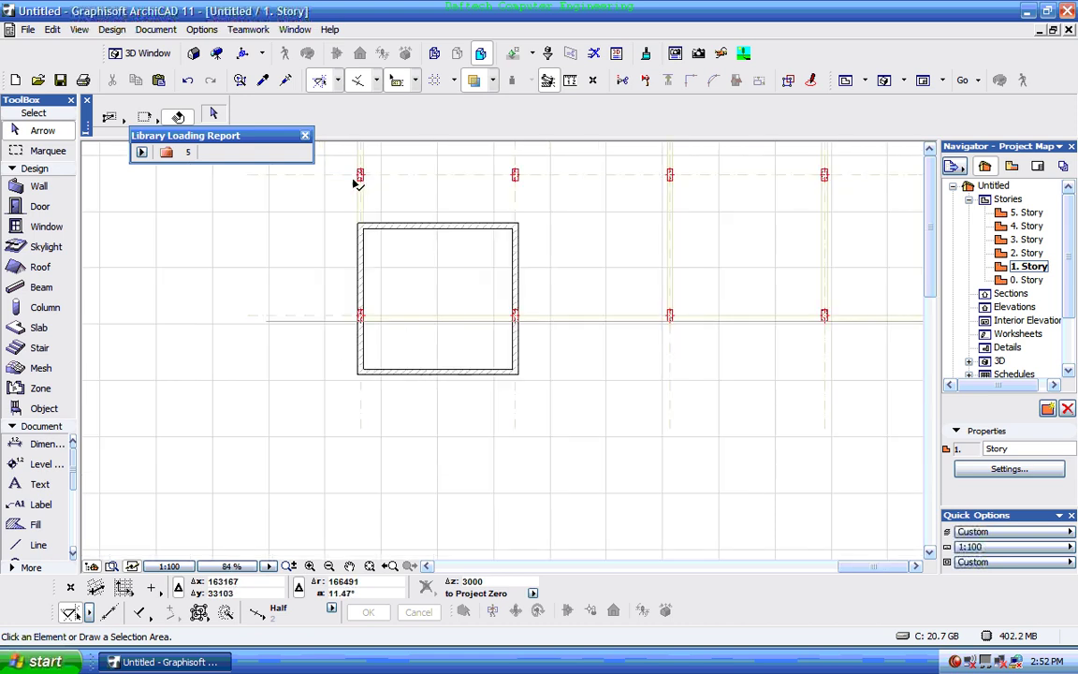
scroll(358, 184, up, 2)
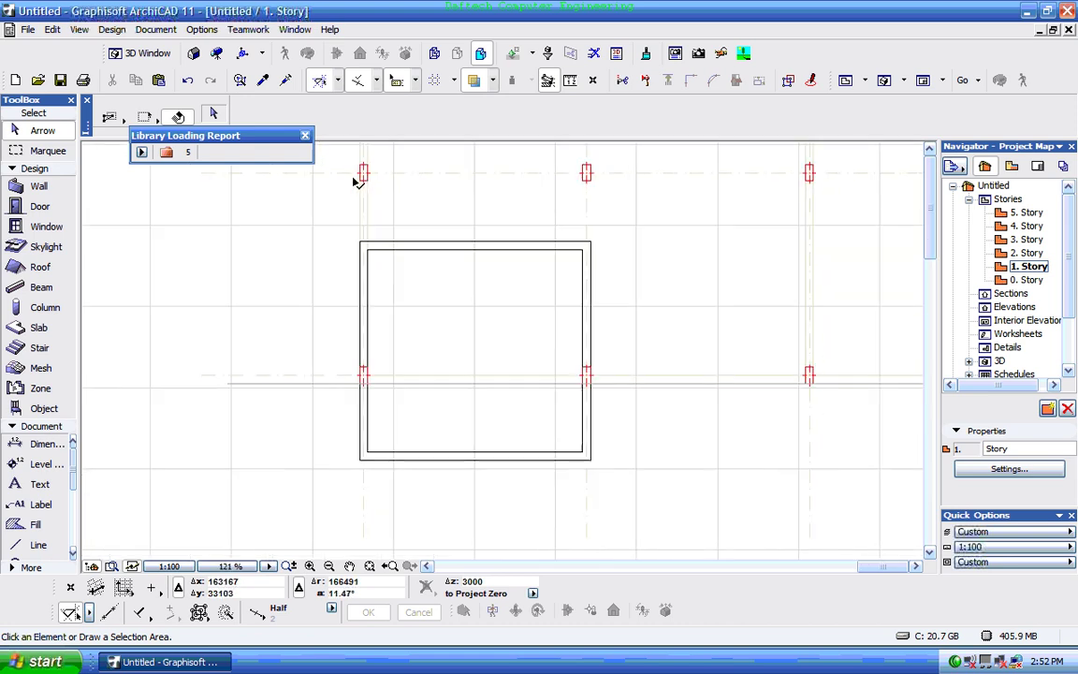
click(45, 443)
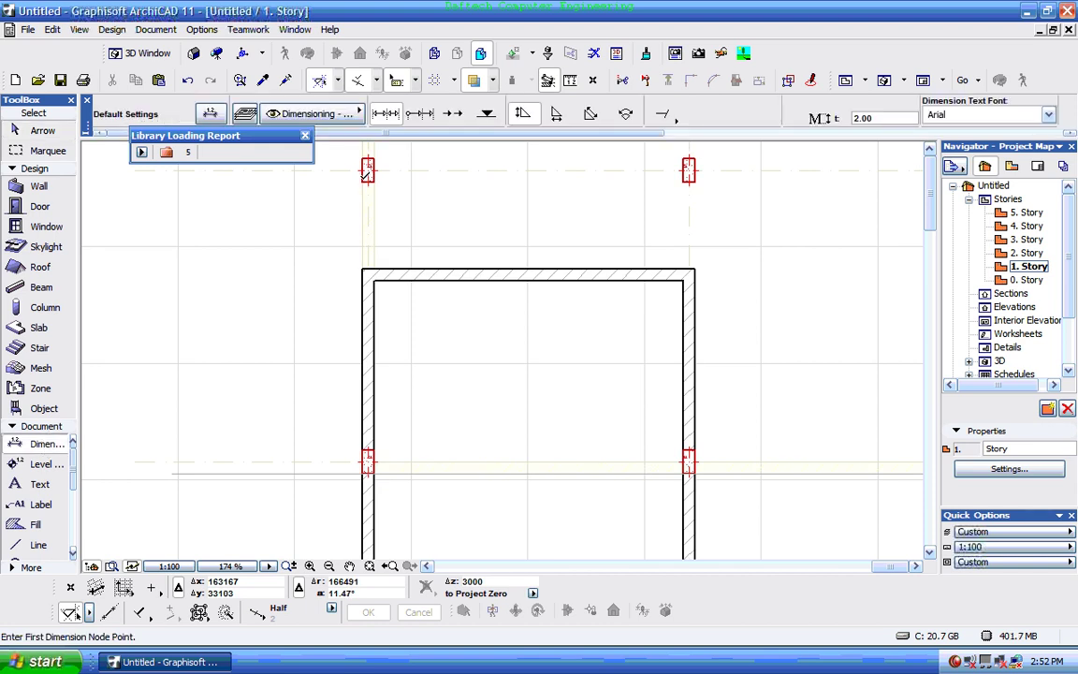
click(364, 181)
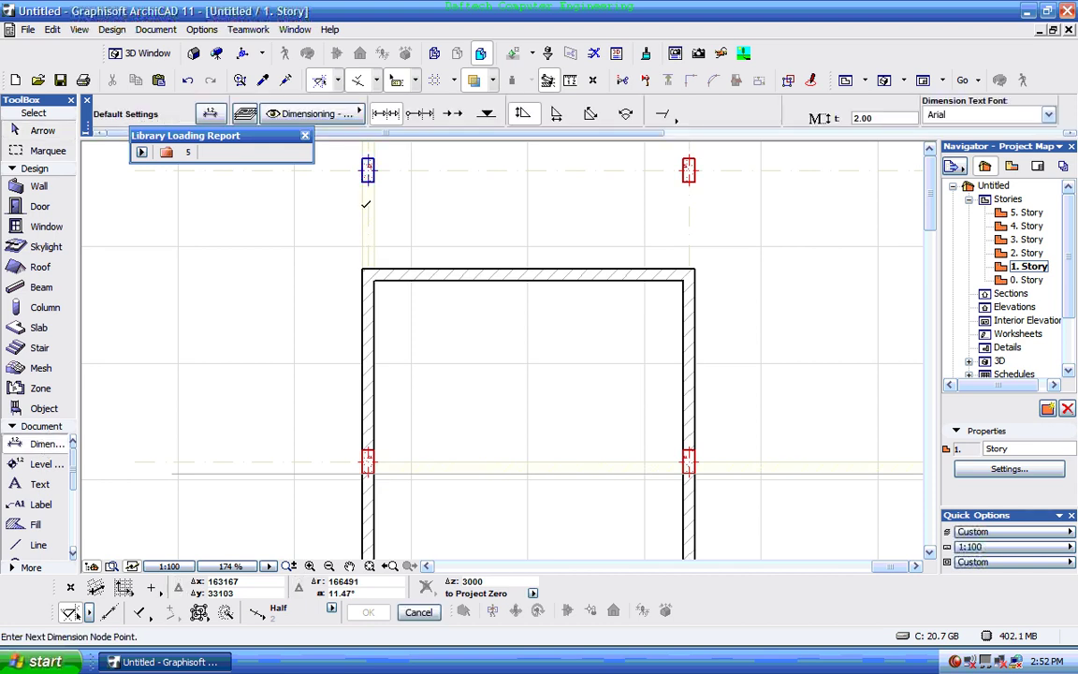
click(363, 266)
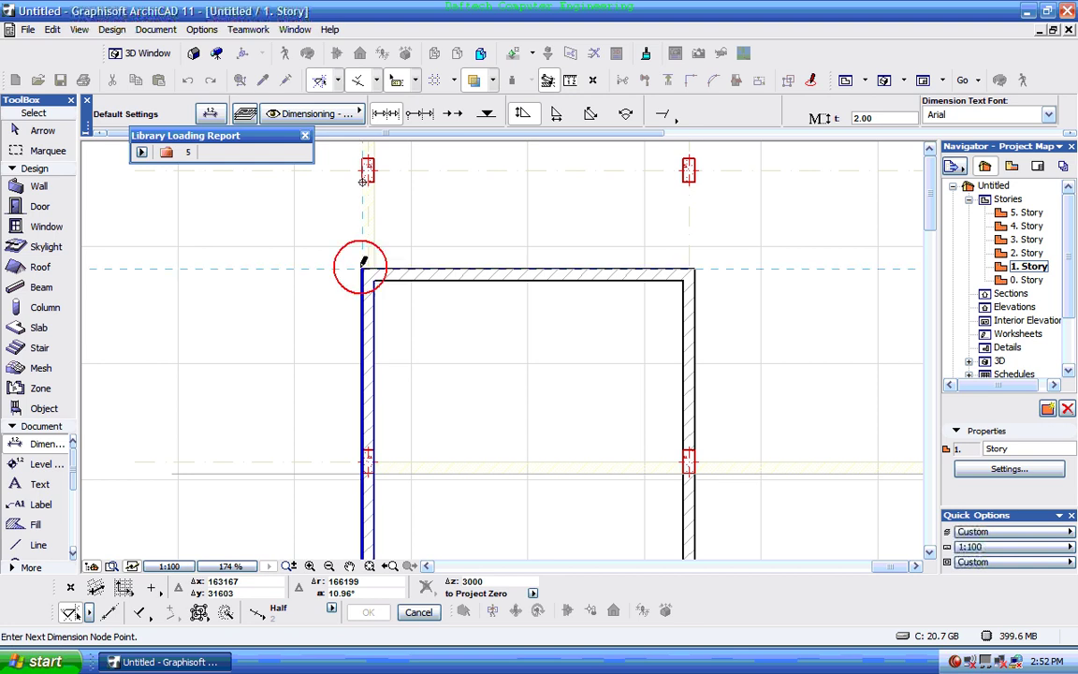
click(352, 214)
click(352, 214)
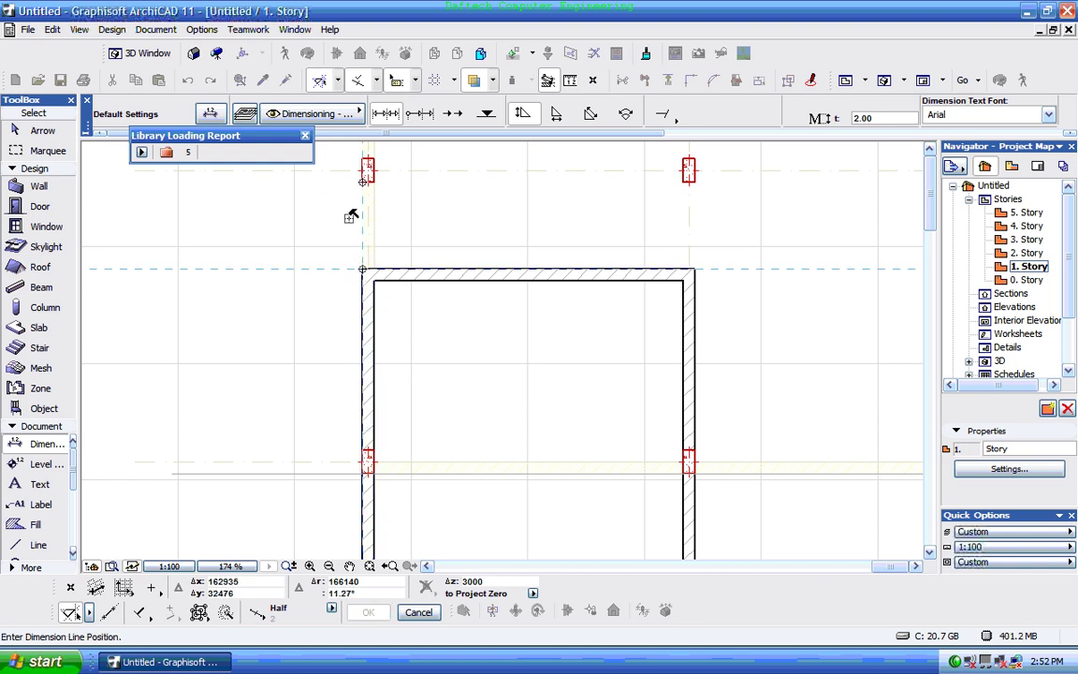
click(318, 215)
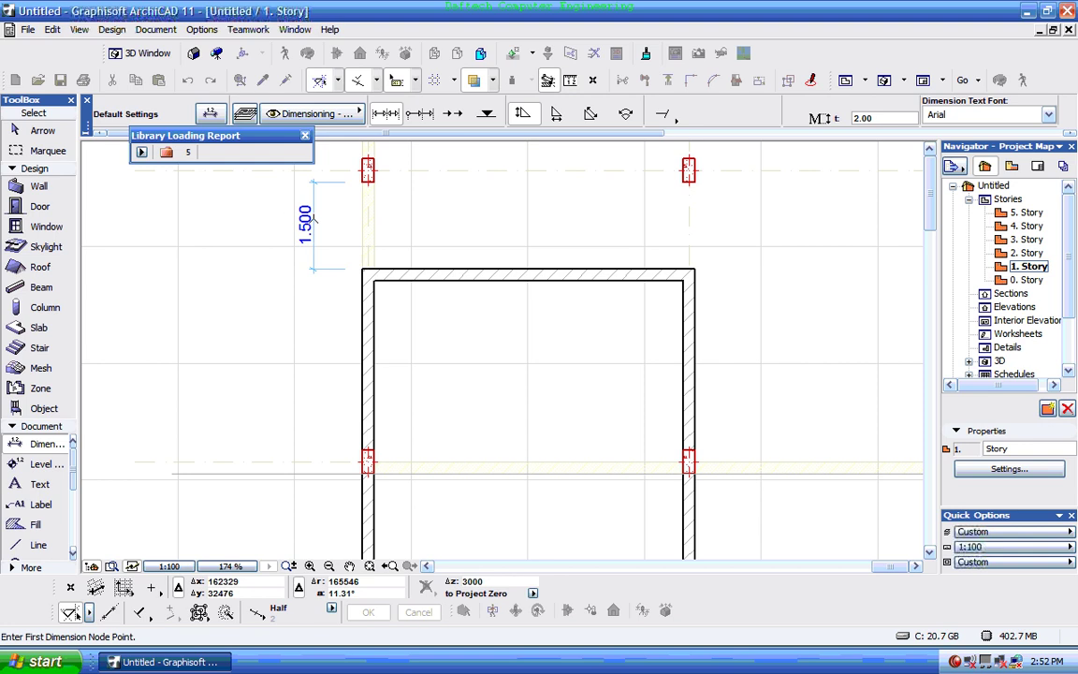
- Dimension from the lower-left column's bottom outer corner to the wall rectangle's lower-left outer corner, placing the dimension outside the wall
scroll(365, 205, down, 4)
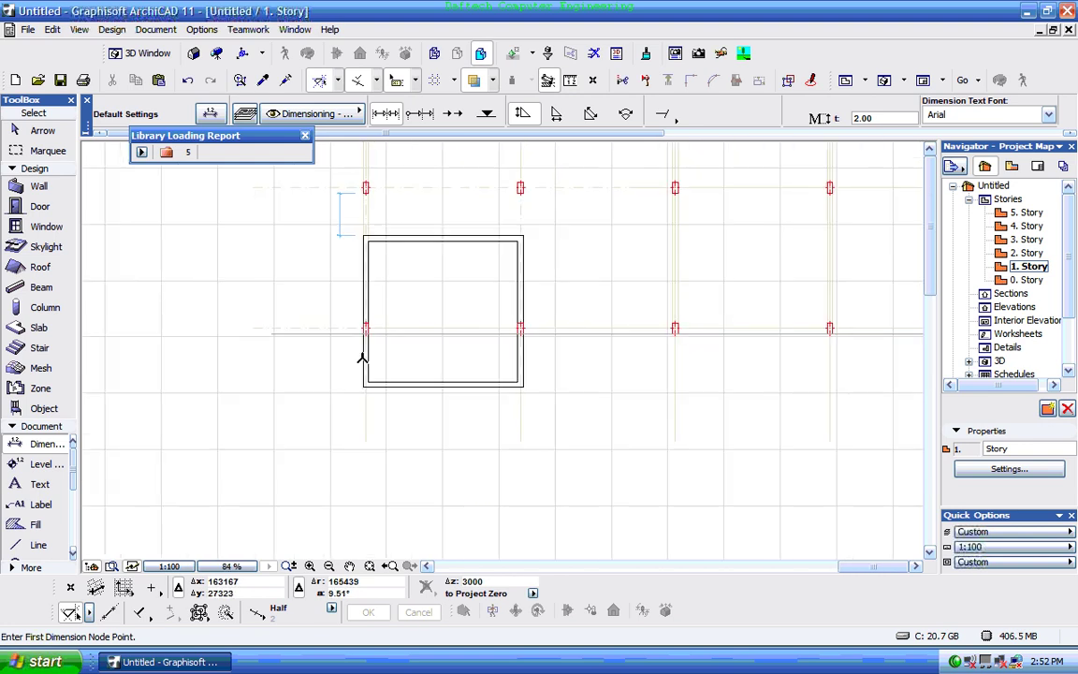
scroll(363, 355, up, 5)
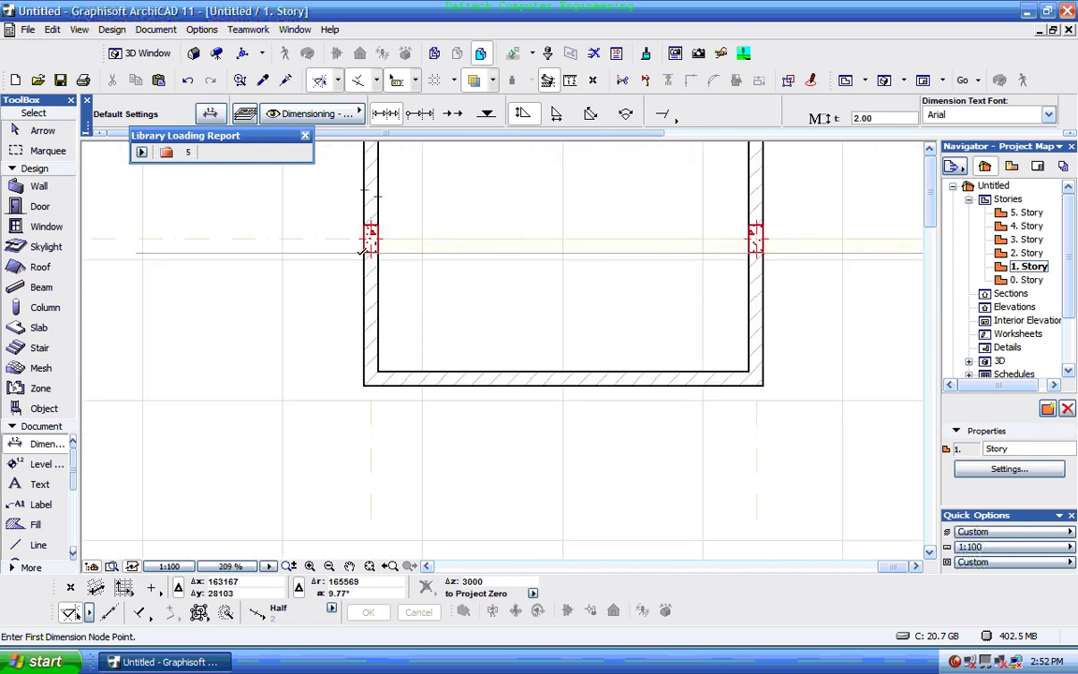
click(363, 252)
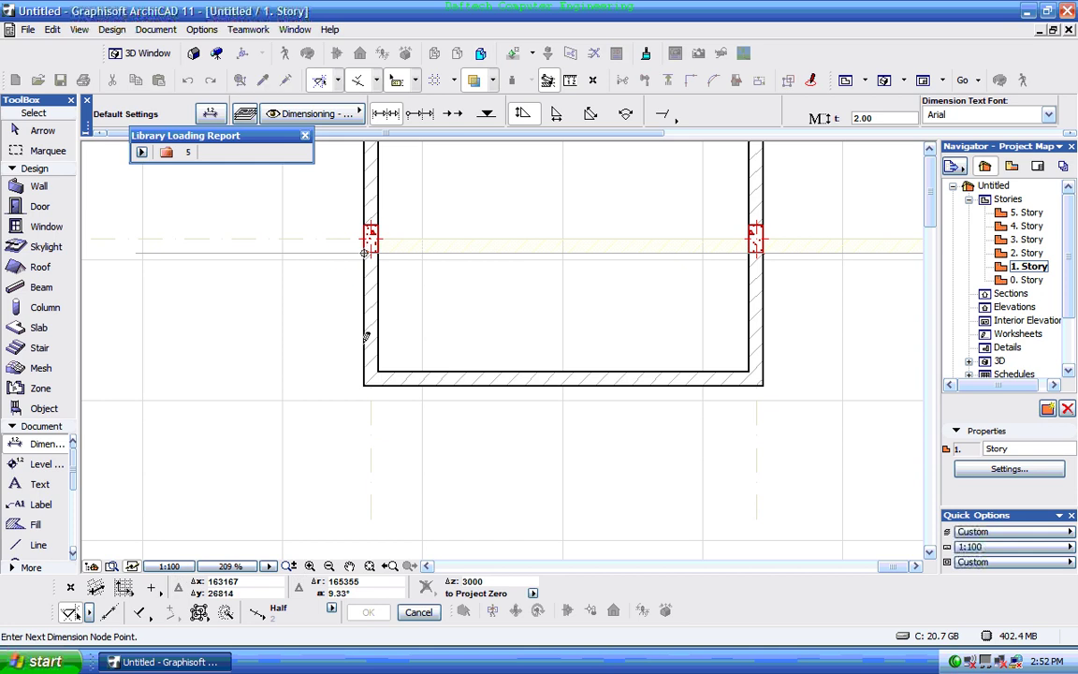
click(364, 384)
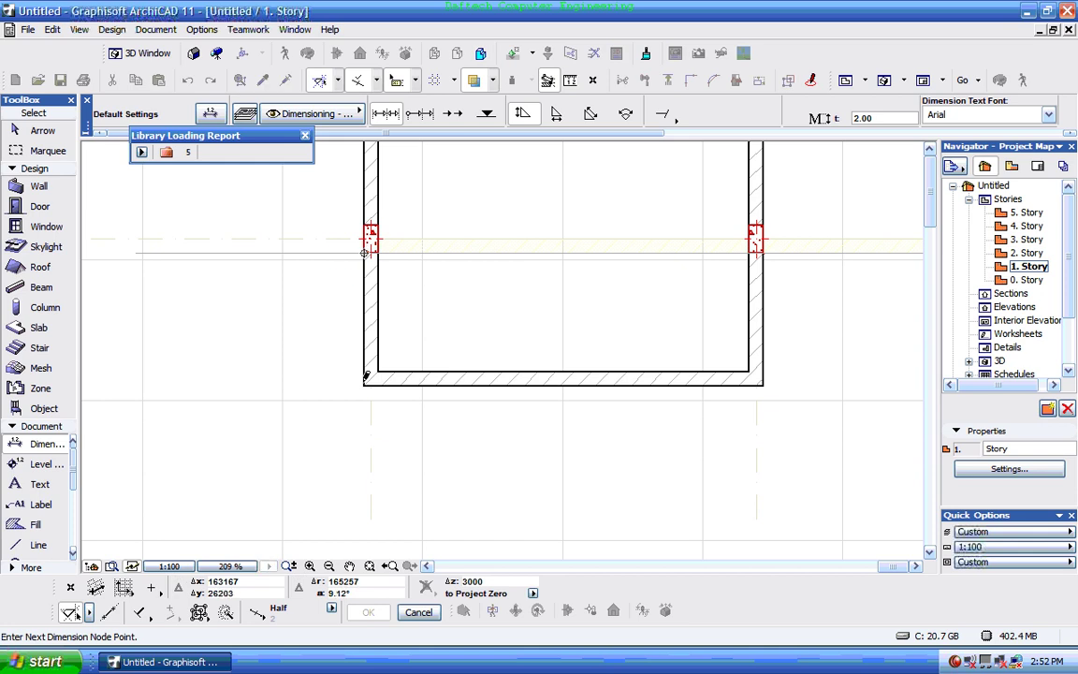
double_click(318, 314)
click(335, 315)
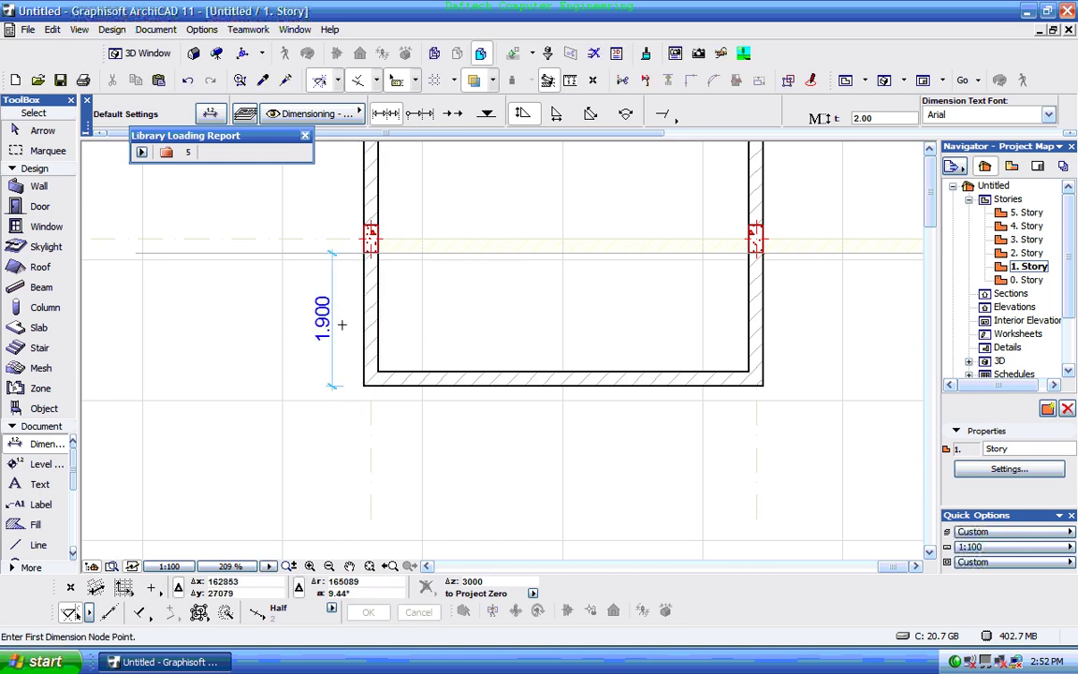
scroll(345, 313, down, 3)
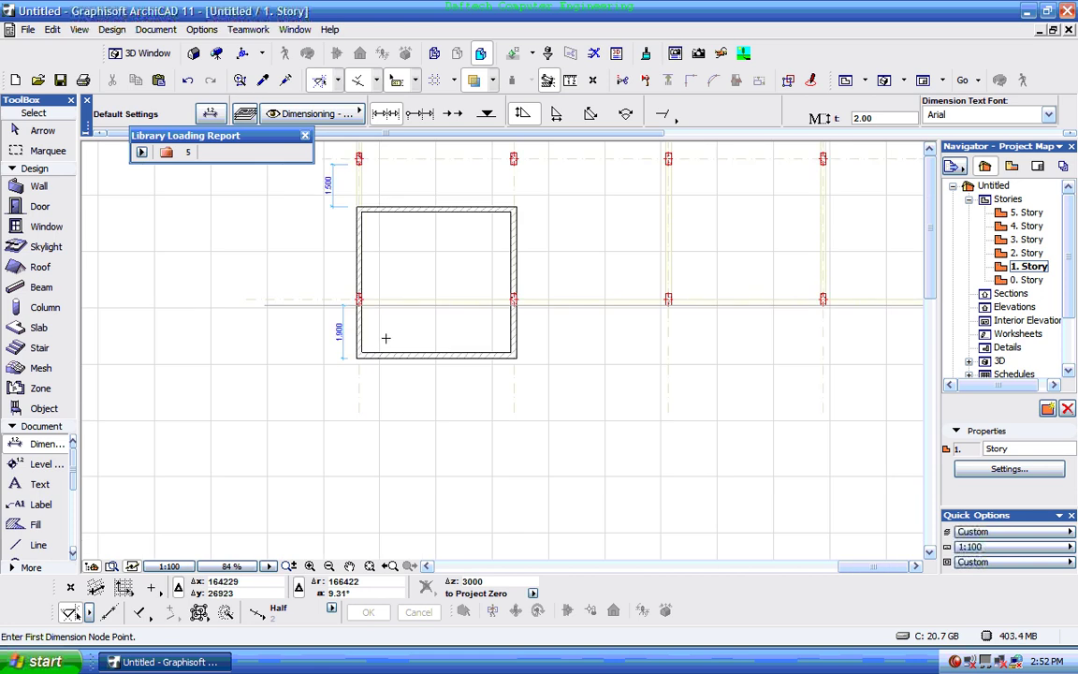
scroll(382, 341, down, 1)
scroll(419, 284, up, 2)
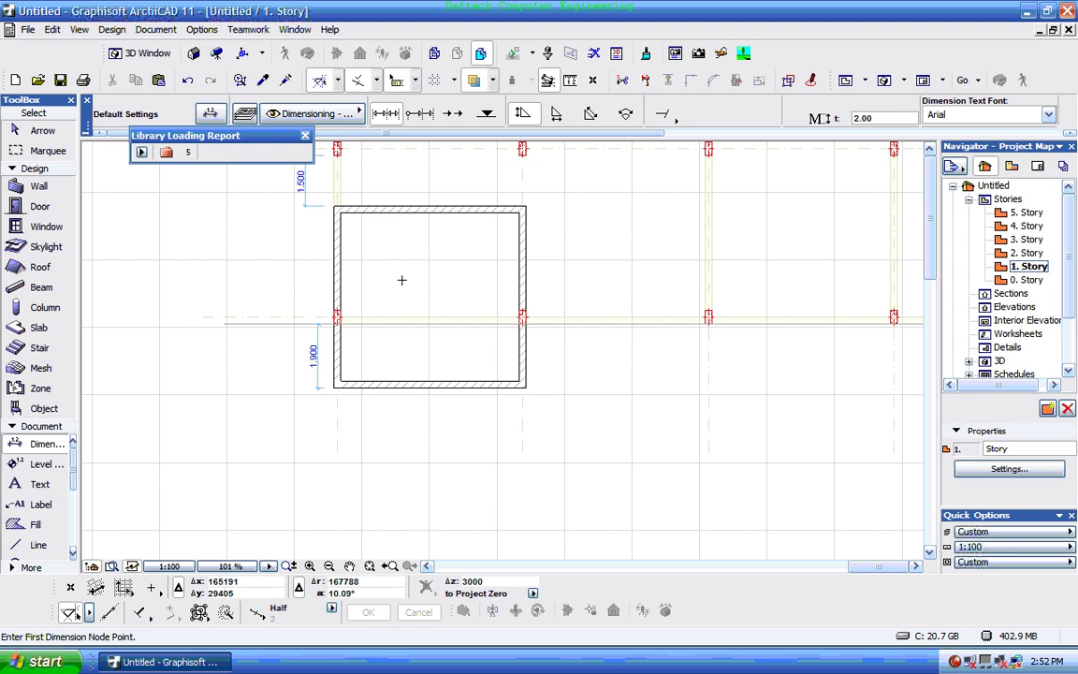
key(Escape)
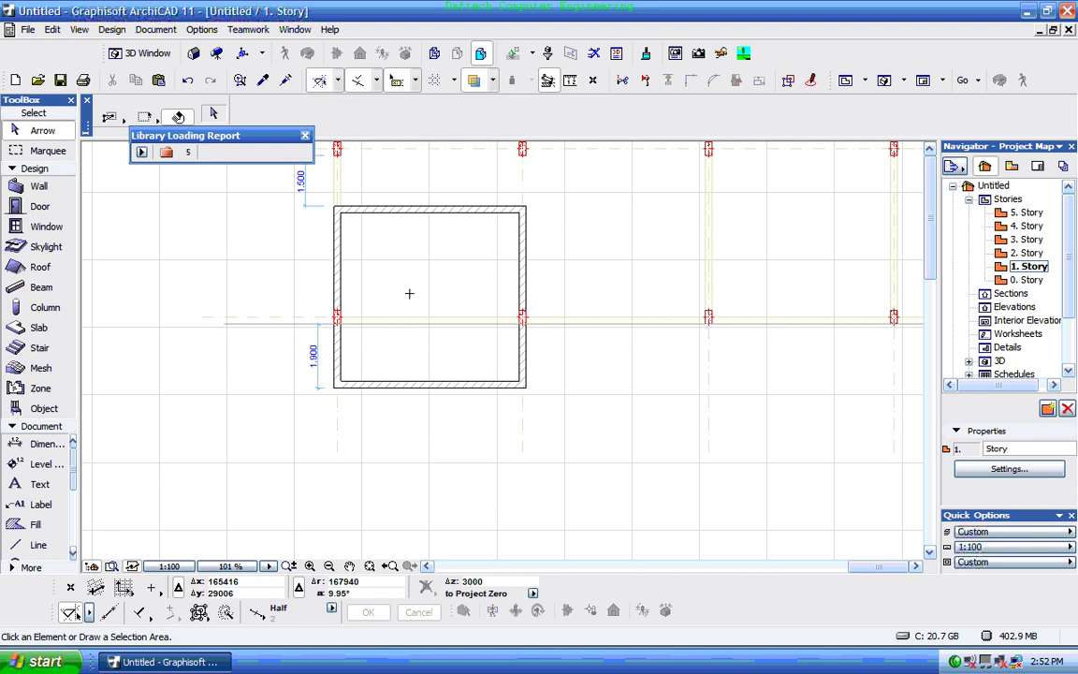
- Draw a vertical line from the lower-left column's inner bottom corner along the wall's inner face, ending below the bottom wall
scroll(317, 246, up, 1)
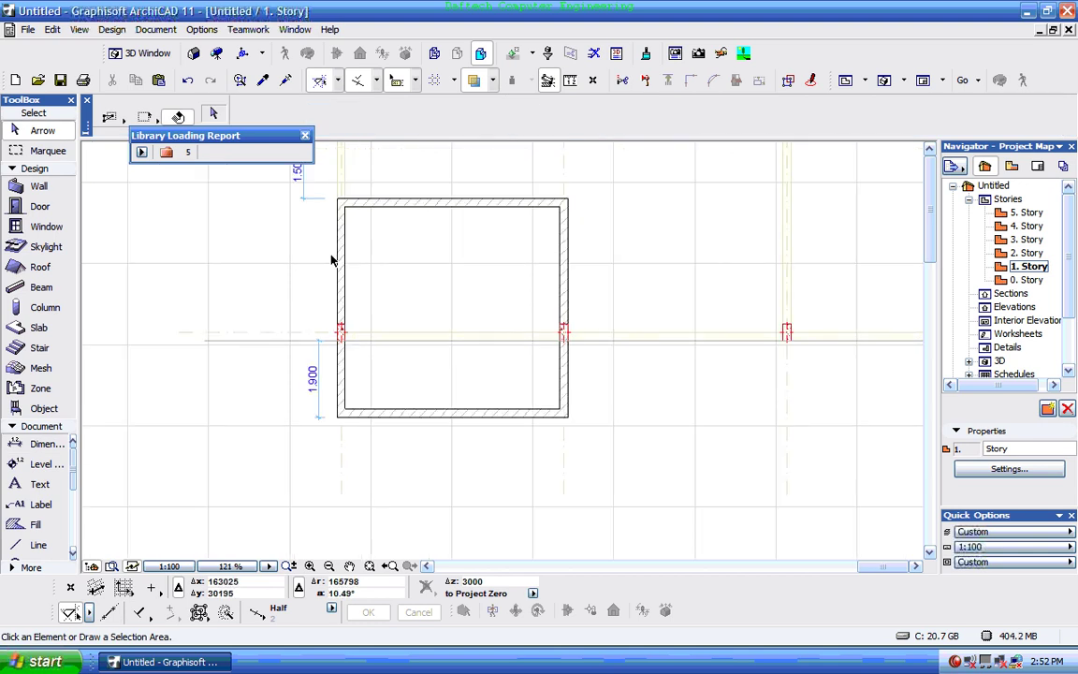
scroll(378, 366, up, 1)
scroll(384, 404, up, 2)
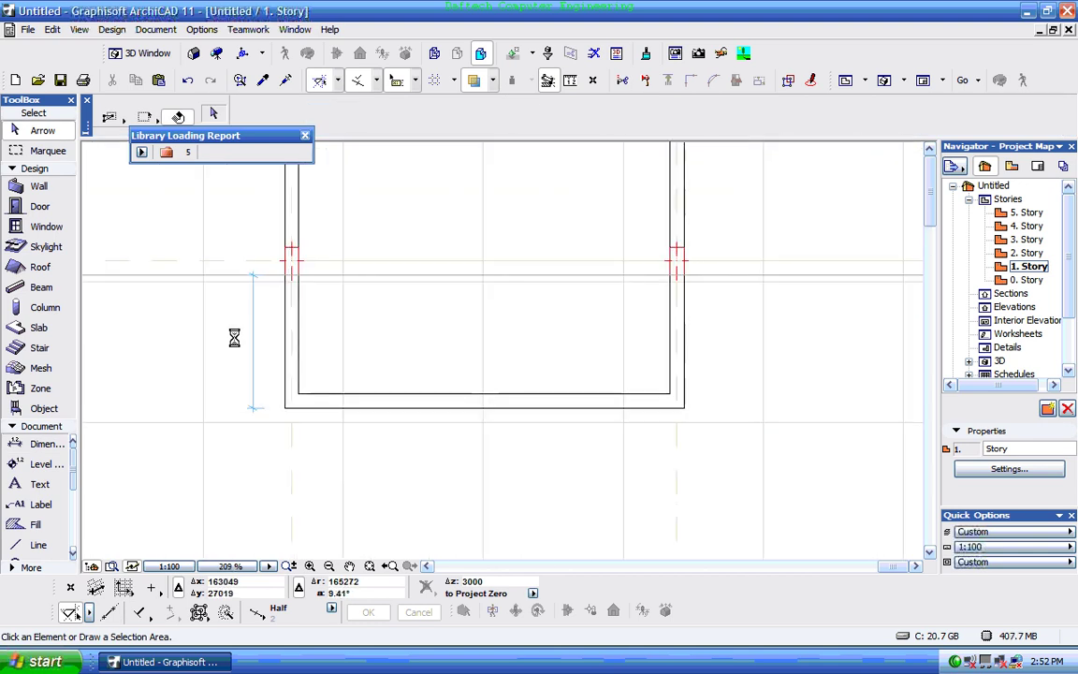
click(38, 187)
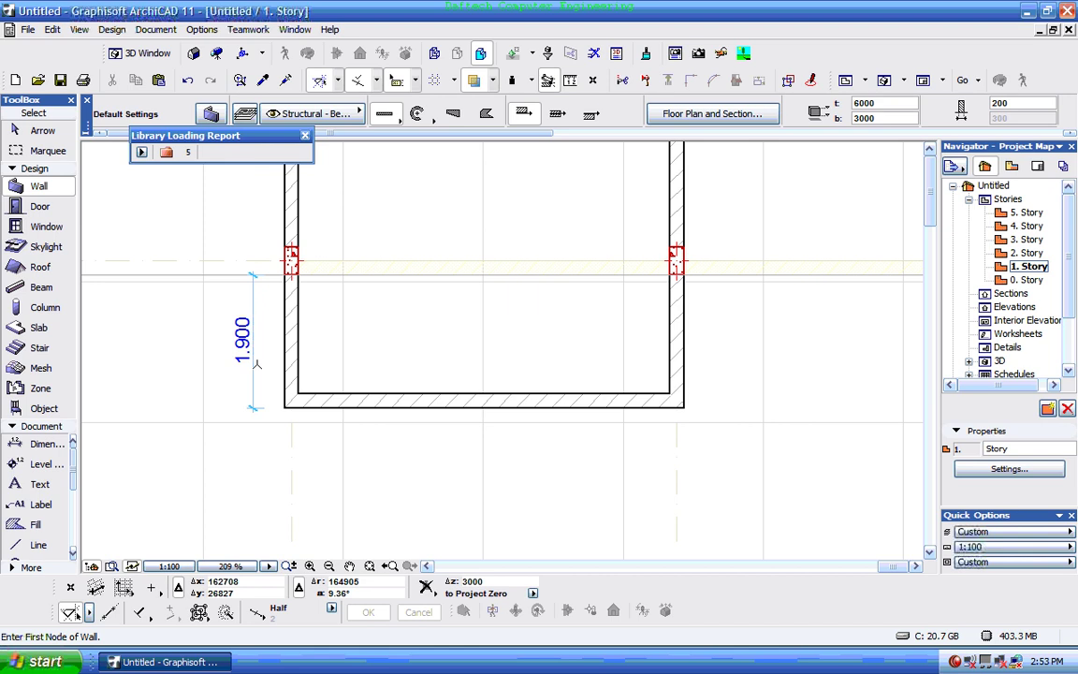
click(35, 547)
click(297, 274)
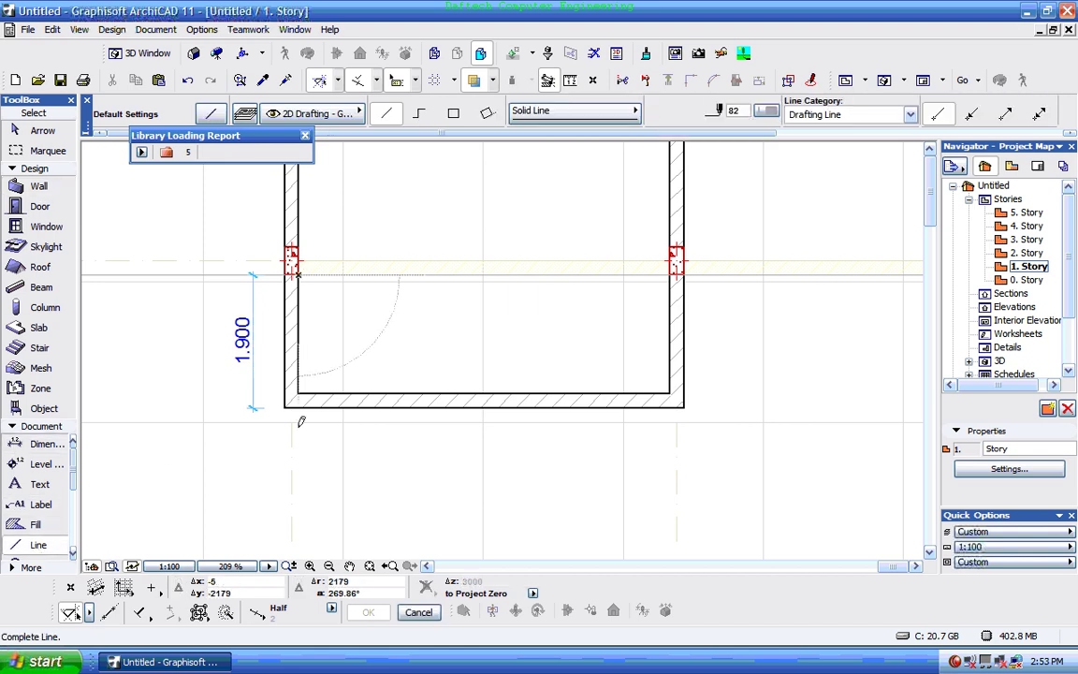
click(307, 483)
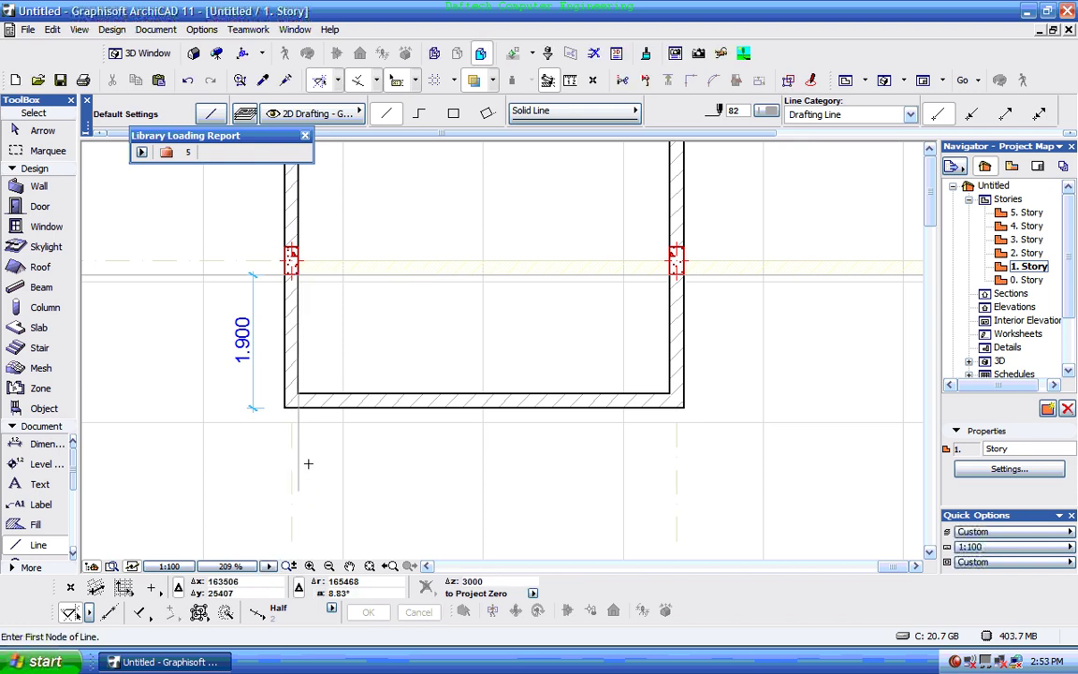
- Copy the vertical line horizontally to the right so the copy crosses the bottom wall
click(39, 130)
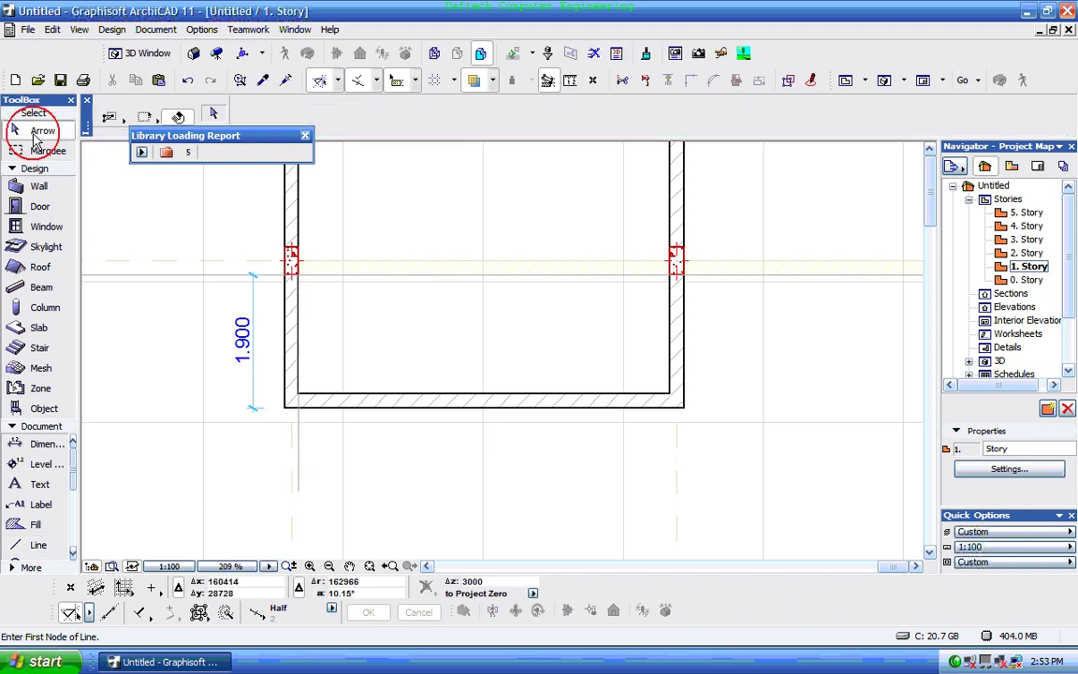
click(298, 441)
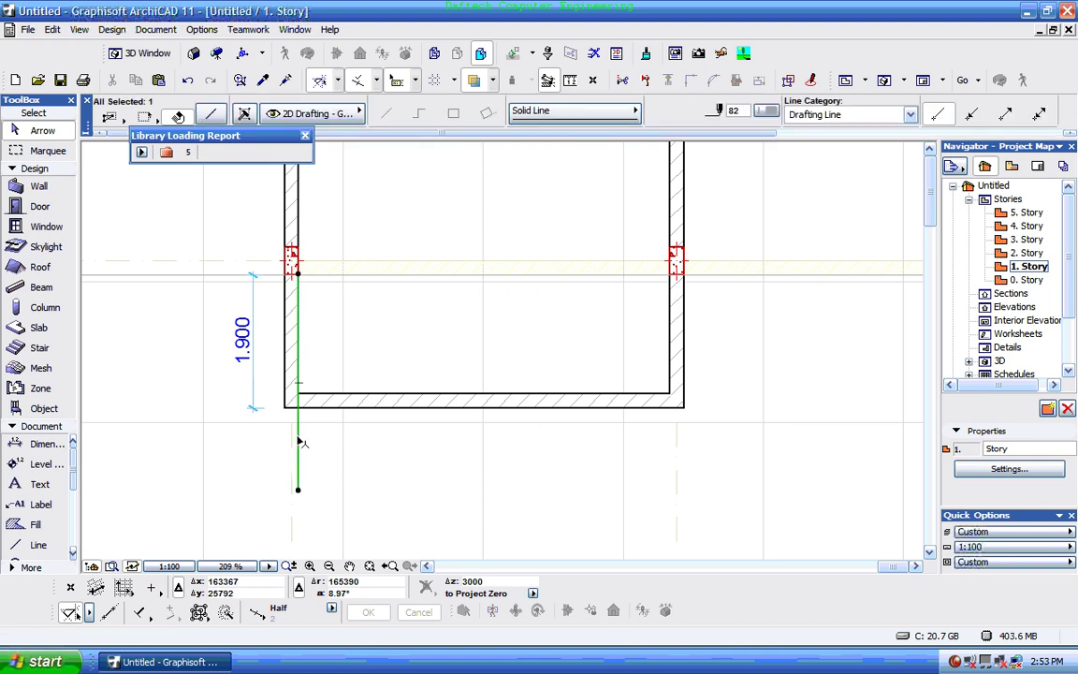
click(298, 438)
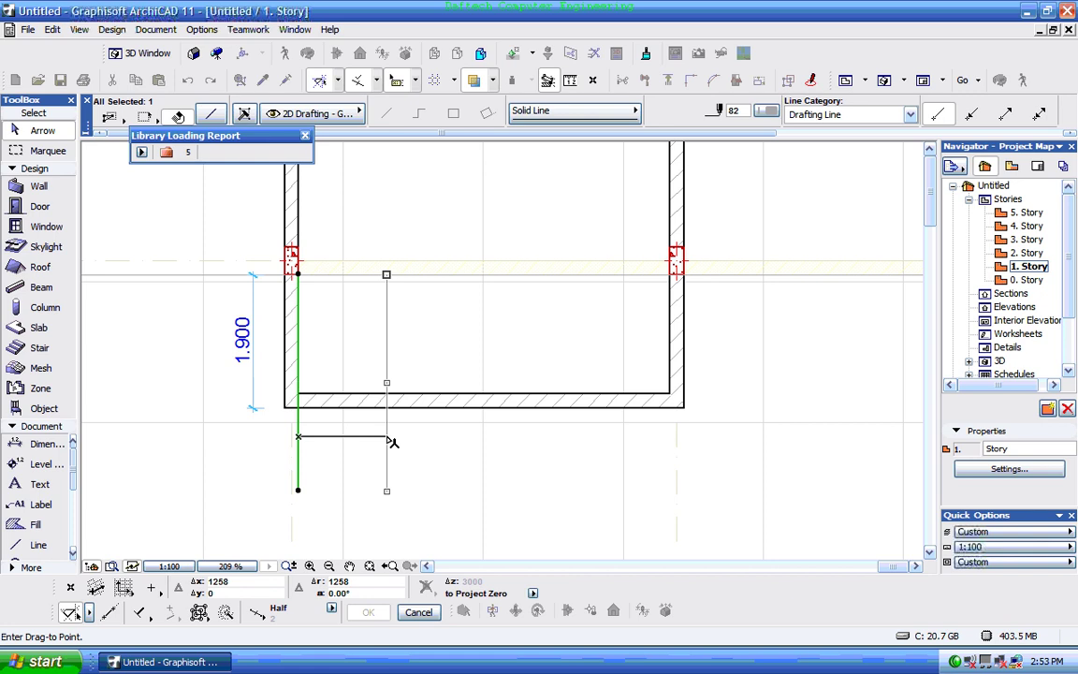
key(ctrl)
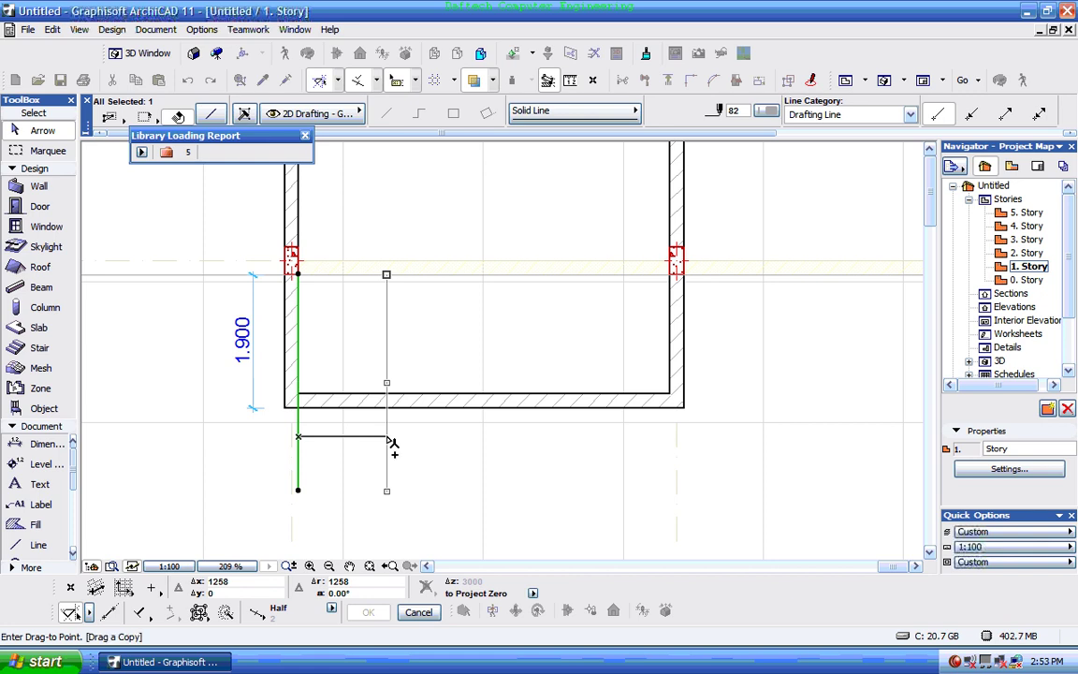
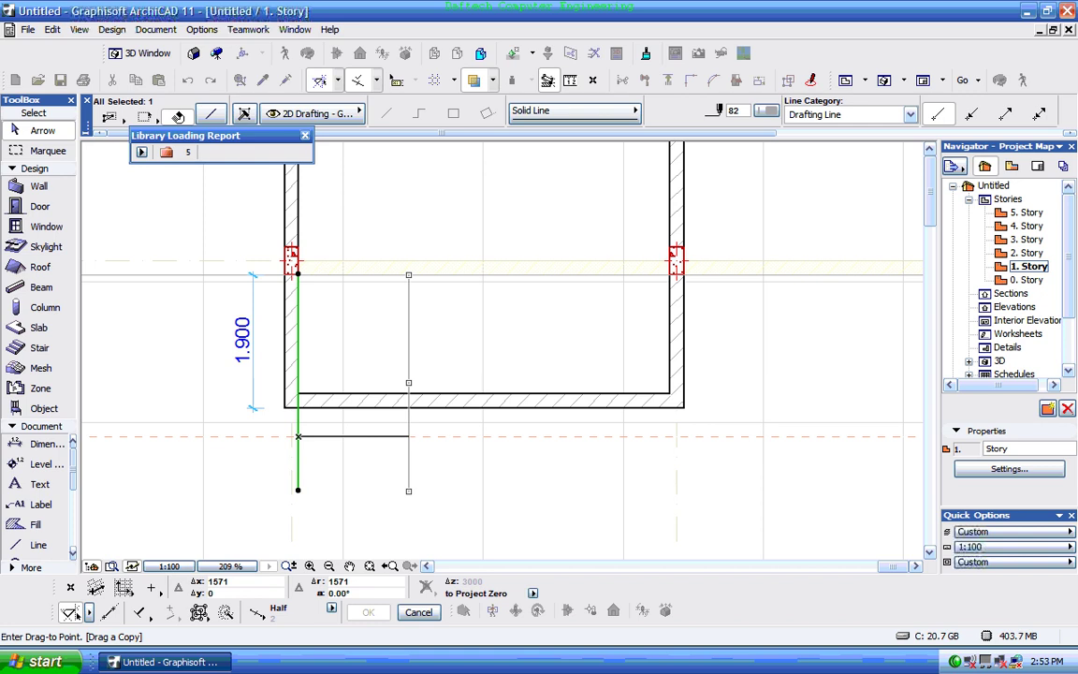
click(403, 436)
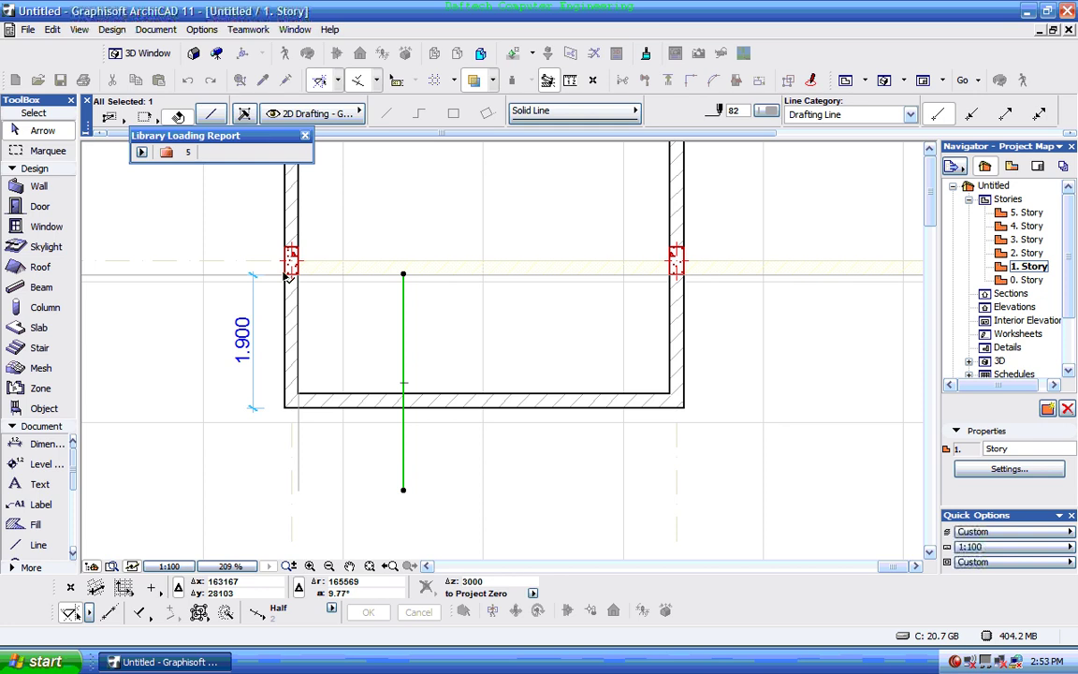
- Add a vertical dimension from the upper-left column's lower corner to the outer upper-left corner of the wall rectangle
click(42, 186)
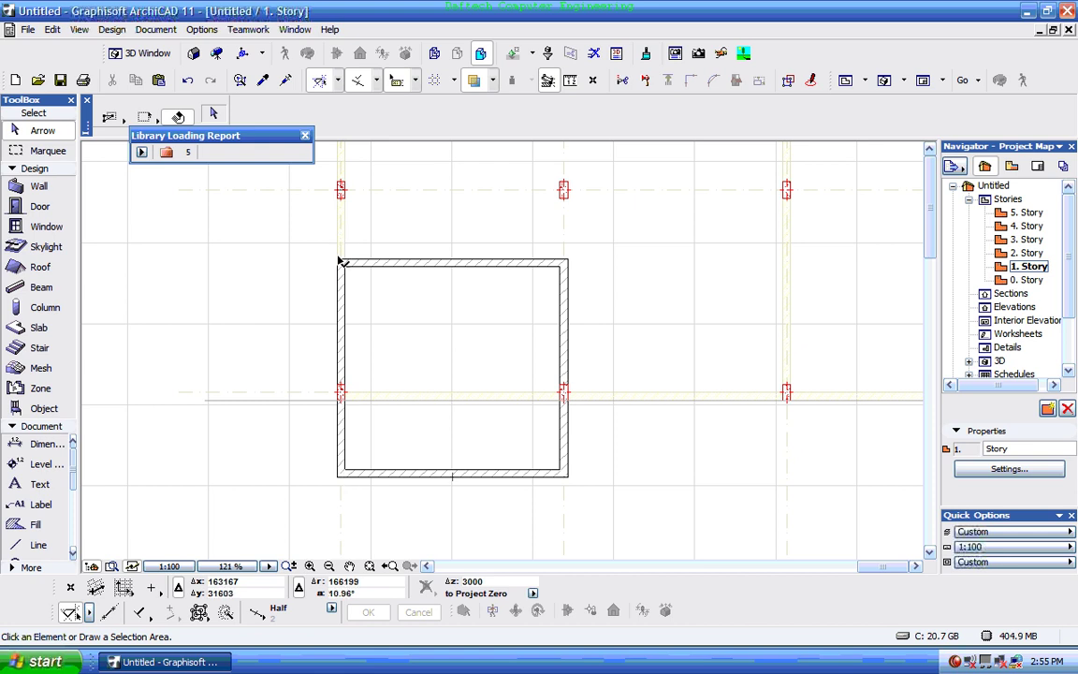
click(41, 447)
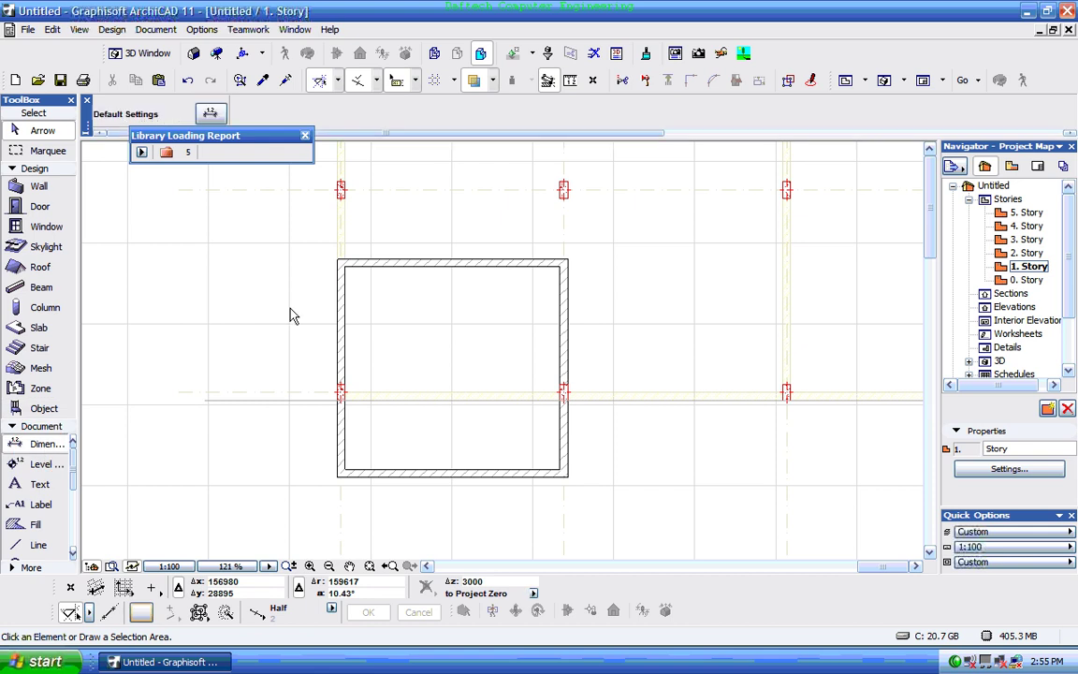
click(339, 194)
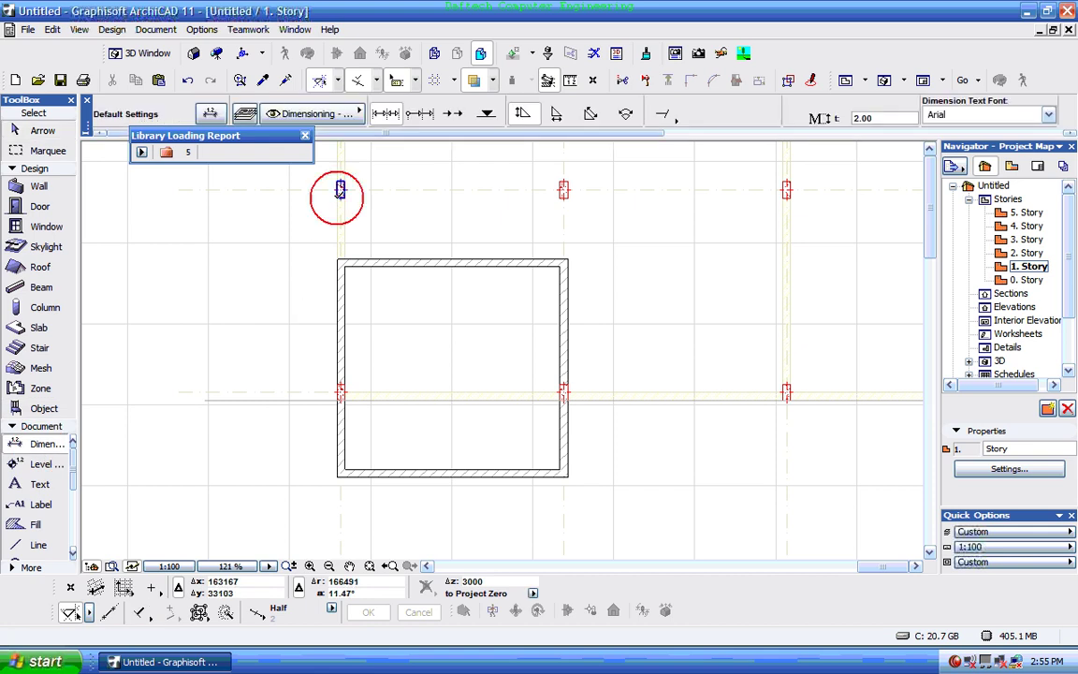
click(338, 258)
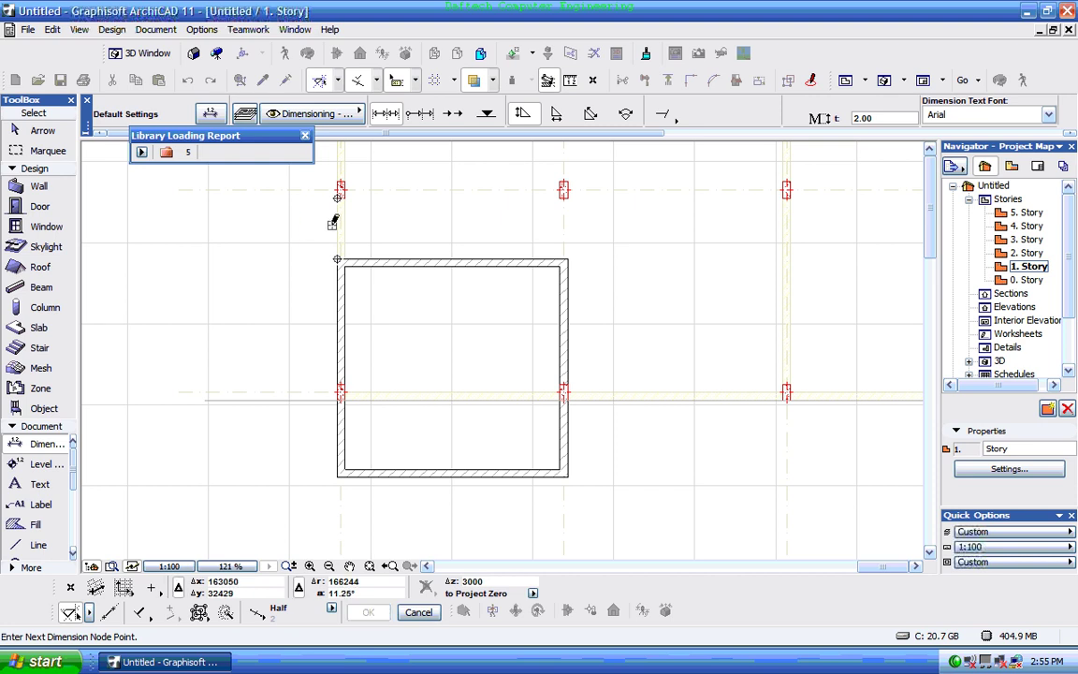
double_click(335, 219)
click(303, 214)
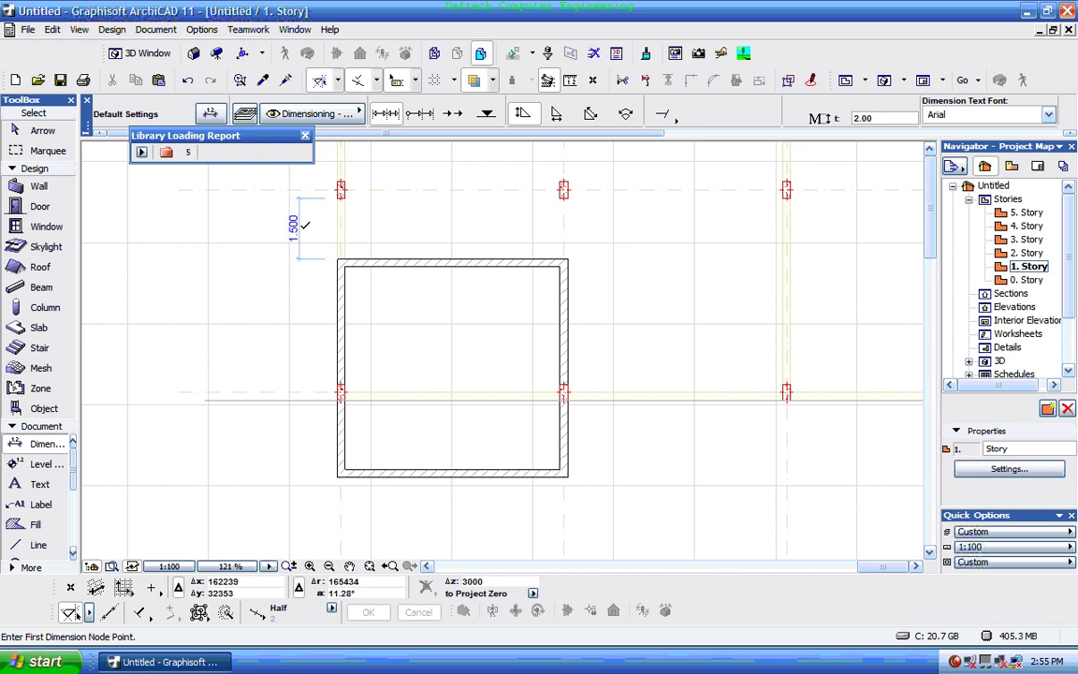
- Add a vertical dimension from the lower-left column's bottom outer corner to the outer lower-left corner of the wall rectangle
scroll(339, 474, up, 3)
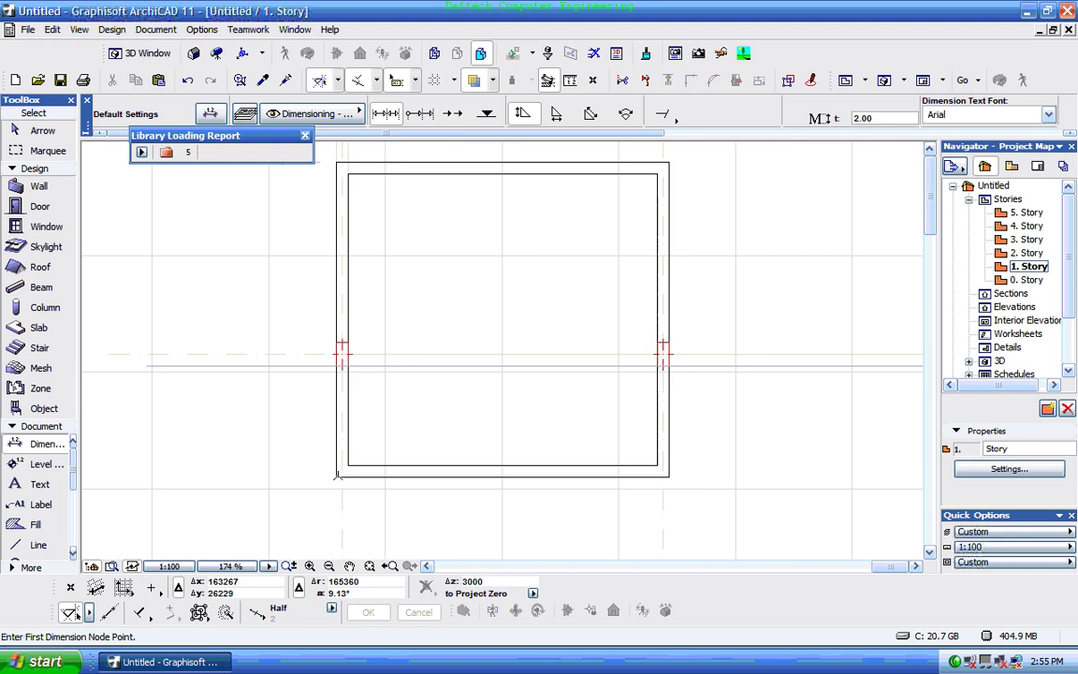
click(337, 343)
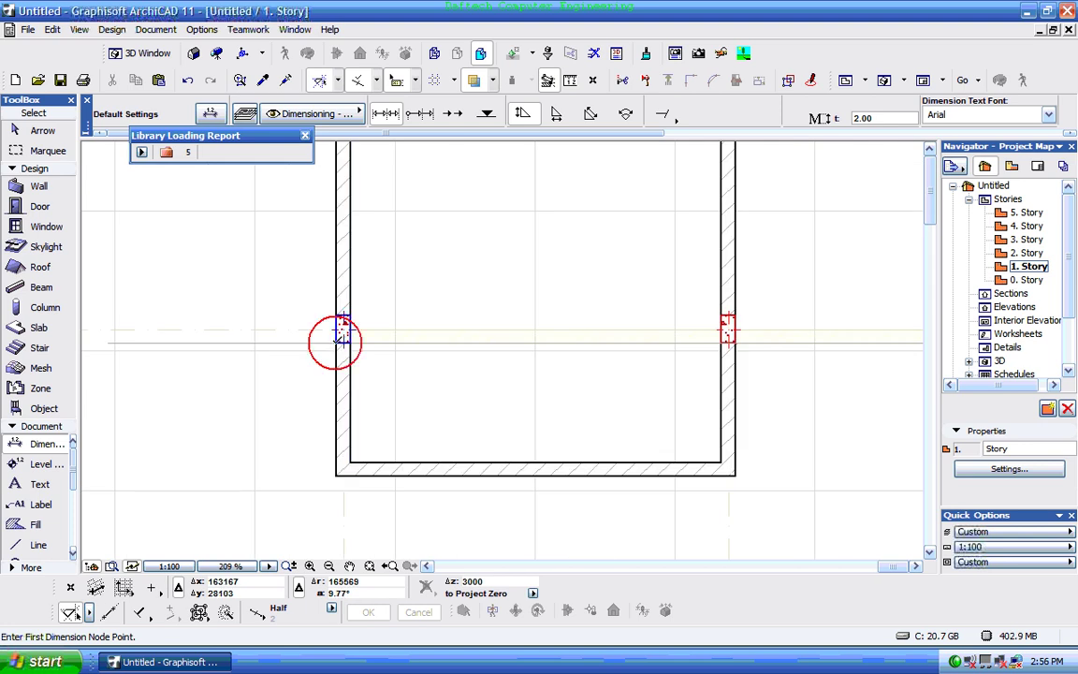
click(335, 474)
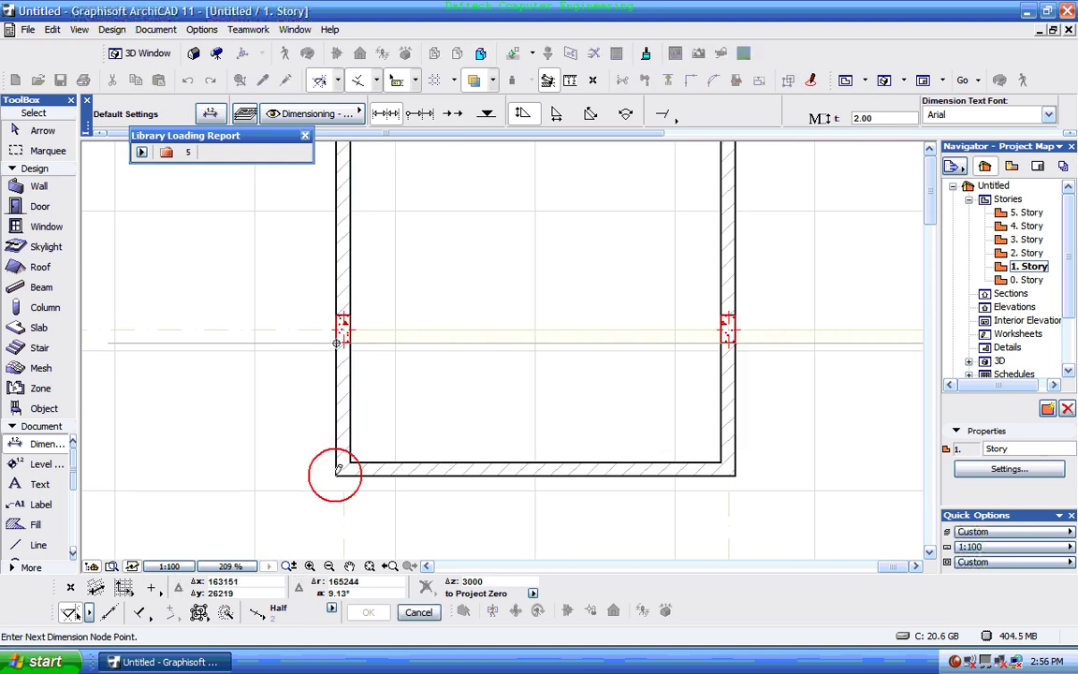
double_click(298, 412)
click(298, 413)
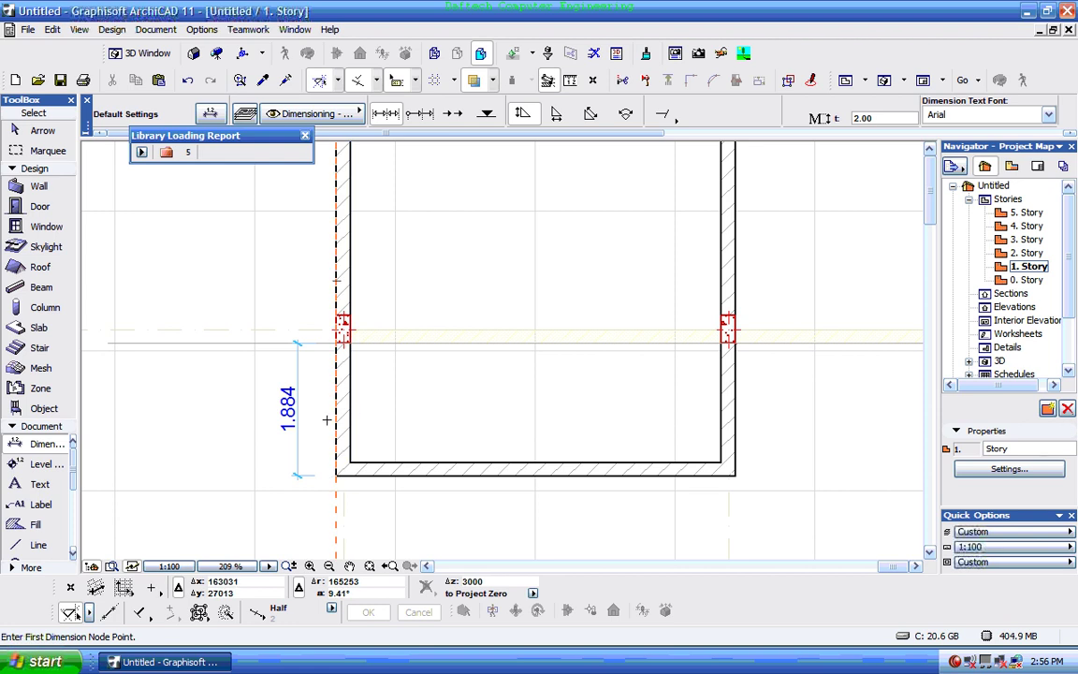
- Delete the two vertical dimensions between the wall enclosure's outer corners and the columns on its left side
scroll(285, 340, down, 1)
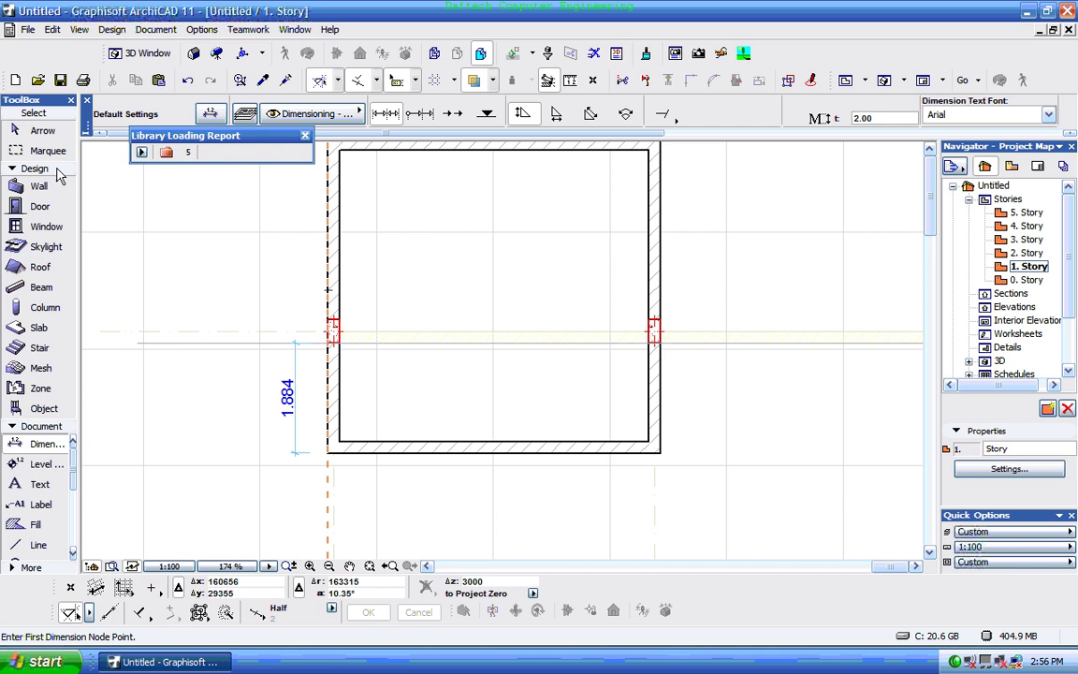
click(40, 130)
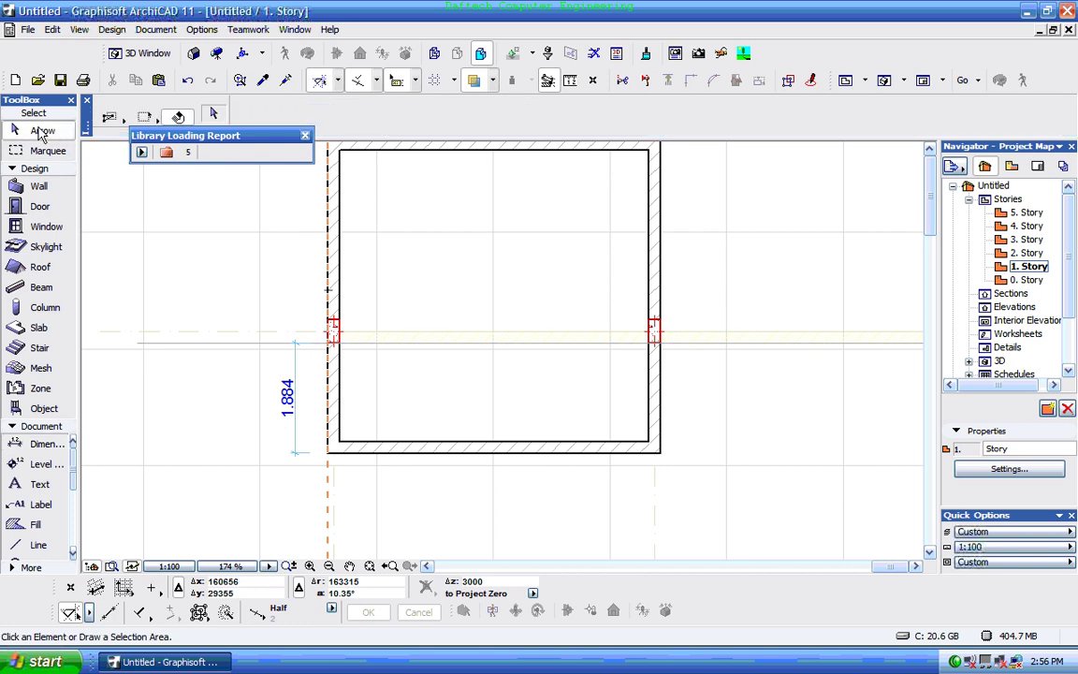
click(295, 381)
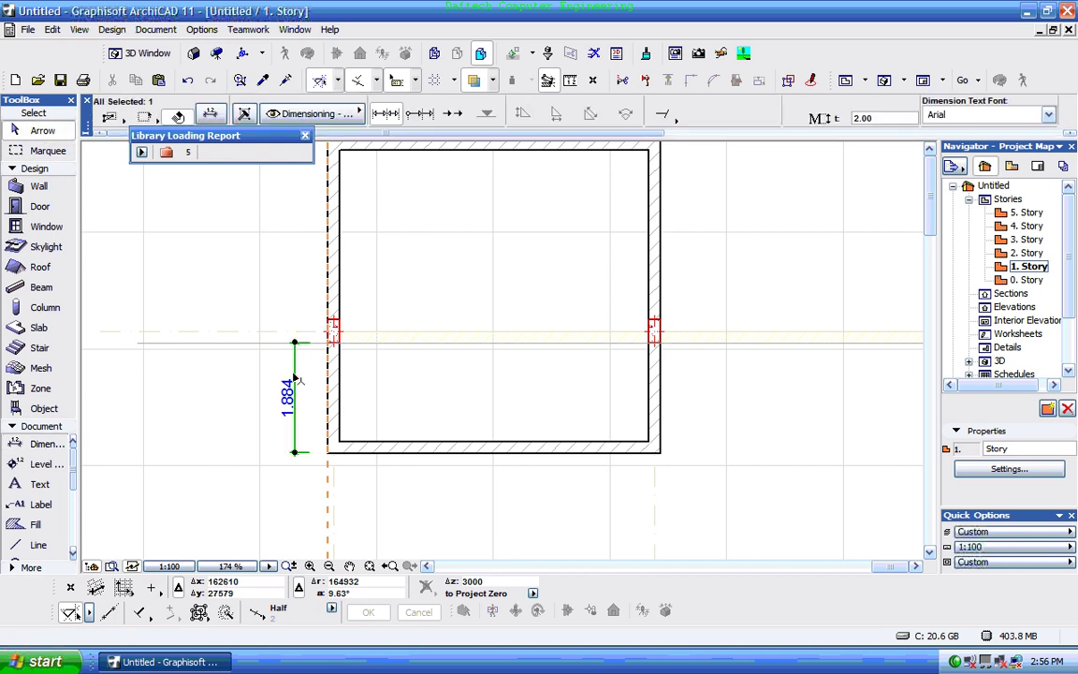
key(Delete)
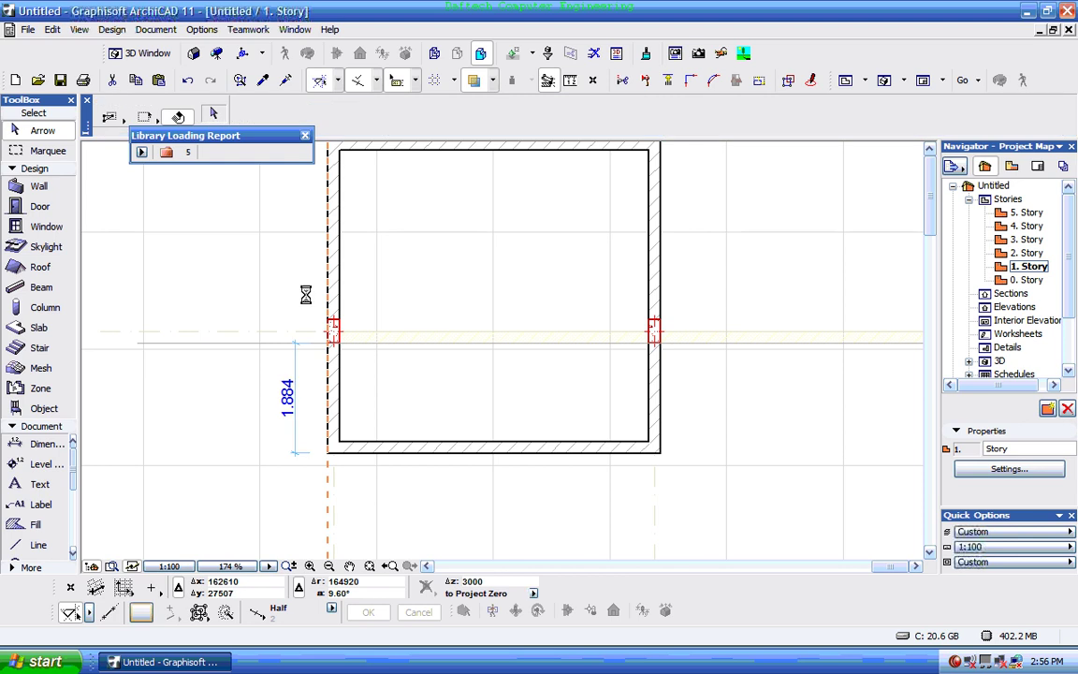
scroll(372, 440, down, 3)
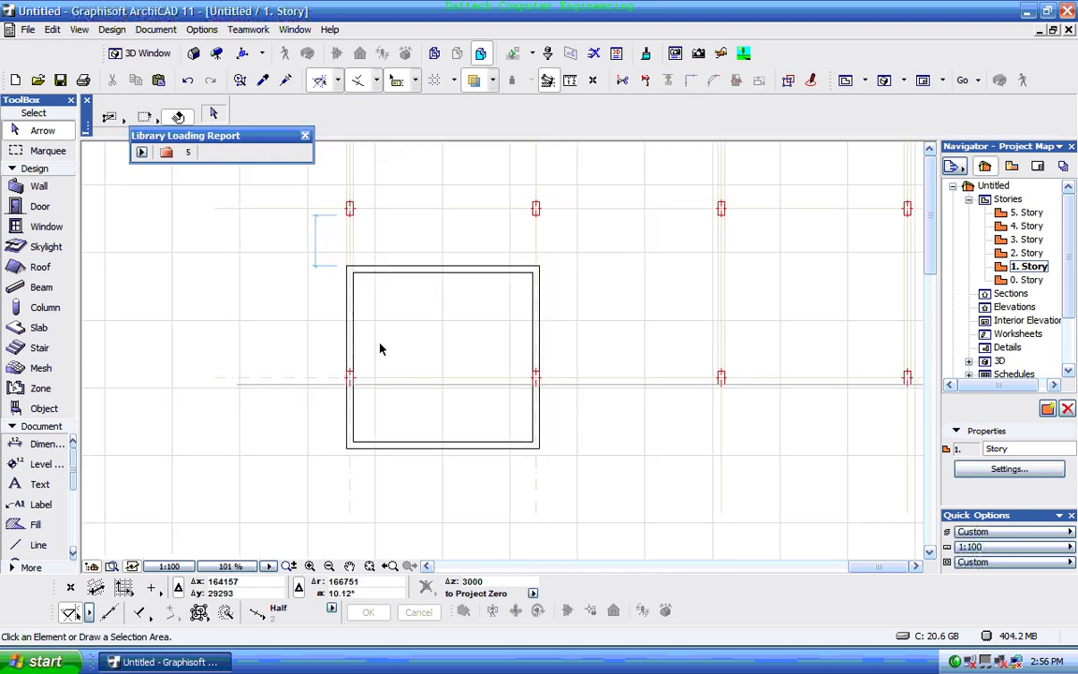
click(316, 240)
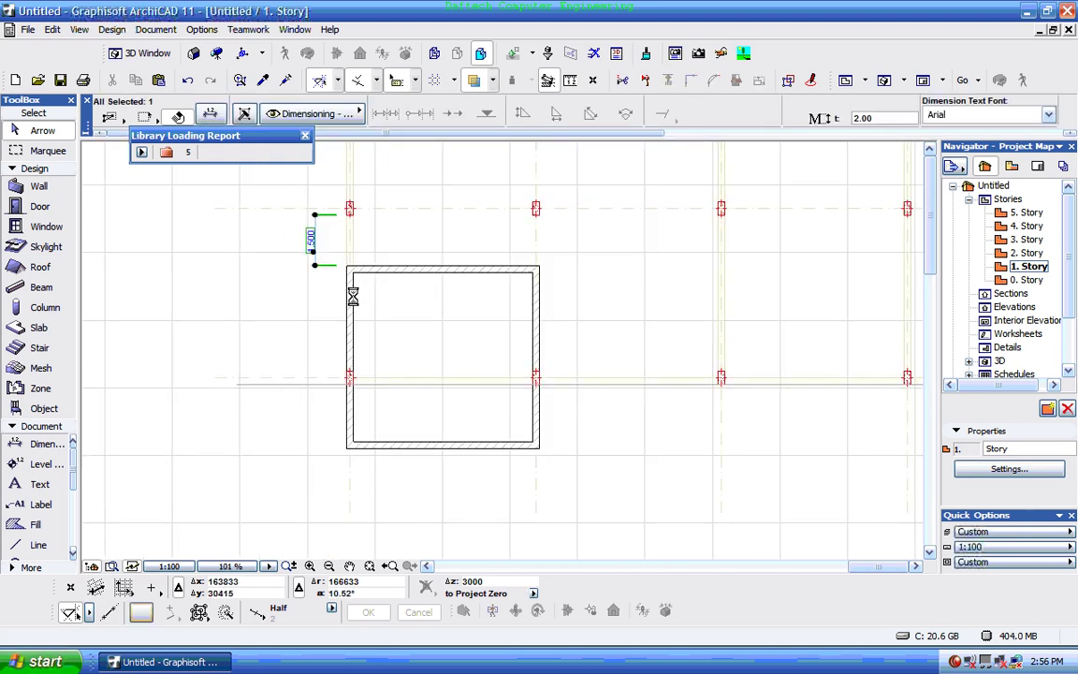
key(Delete)
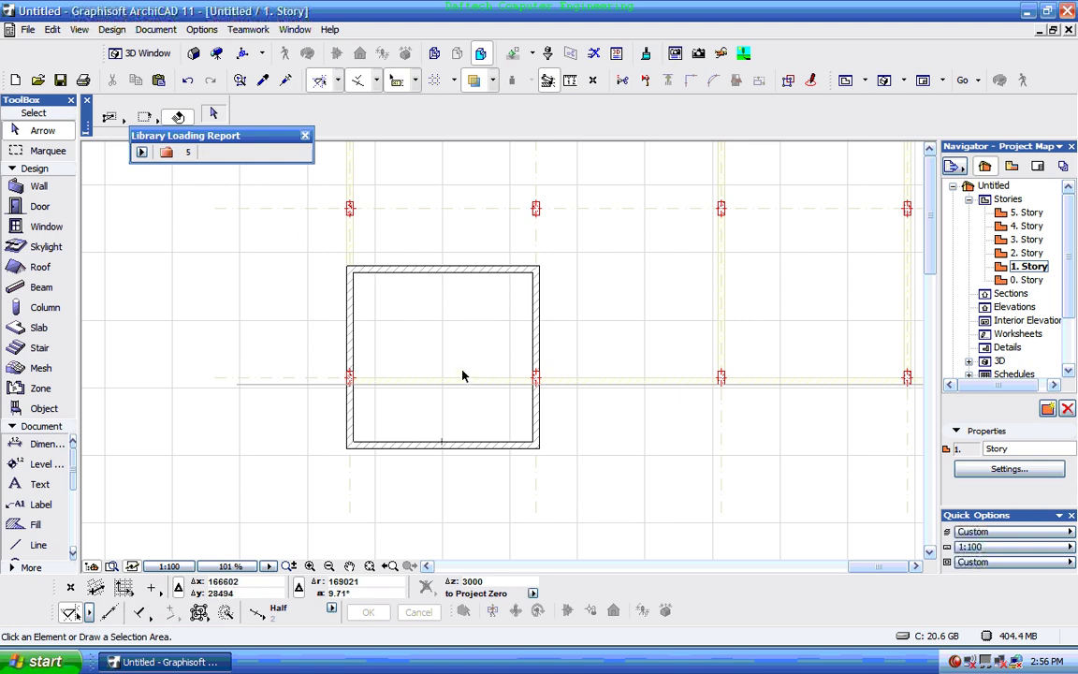
- Draw a vertical line from the lower-left column's upper inner corner along the wall's inner face, ending below the bottom wall
scroll(469, 378, up, 1)
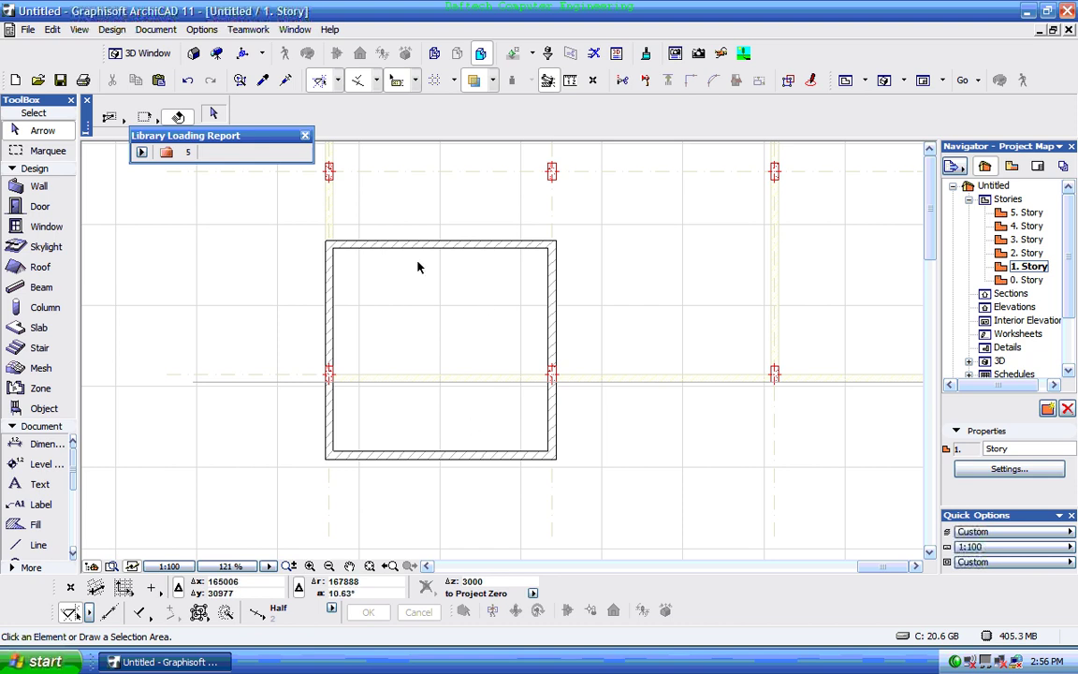
scroll(396, 272, up, 1)
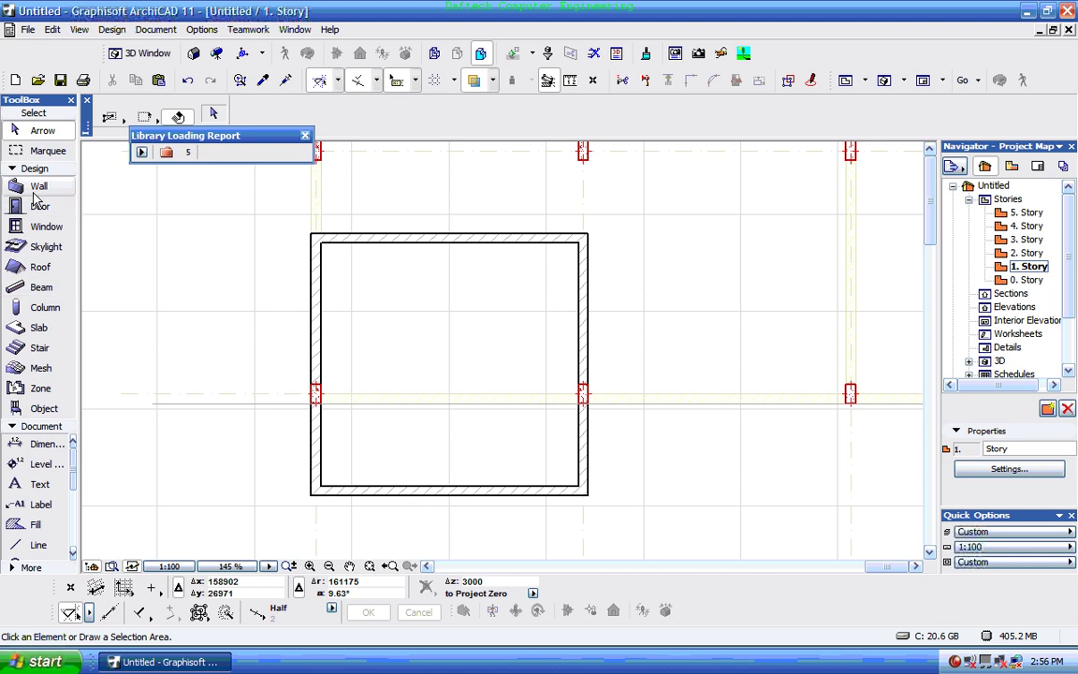
click(37, 545)
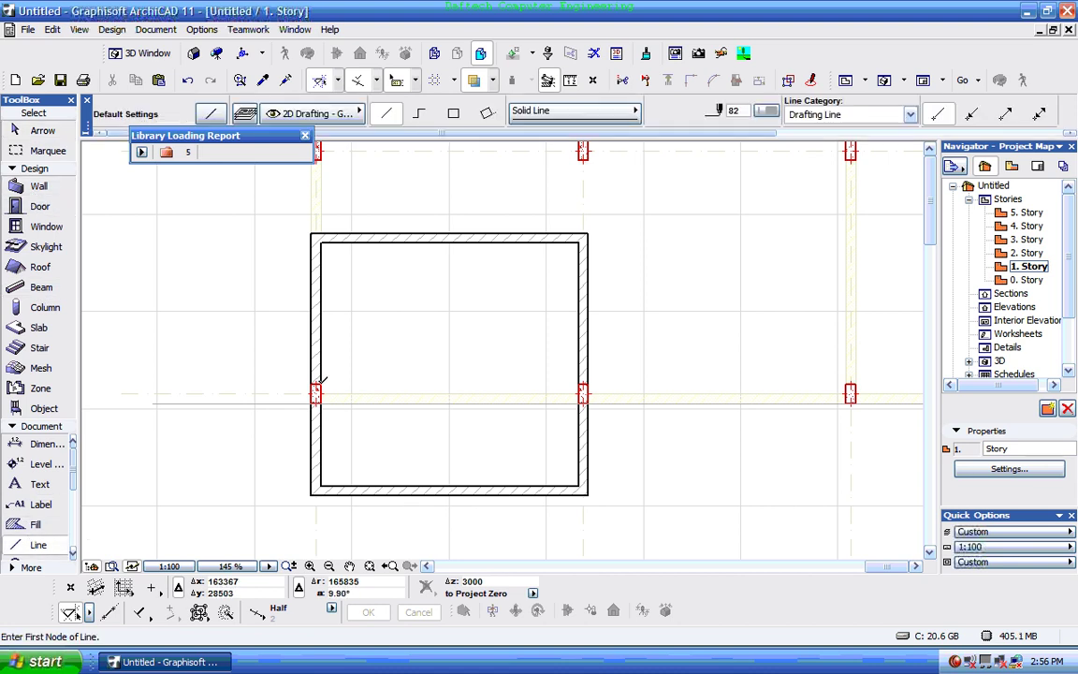
click(320, 384)
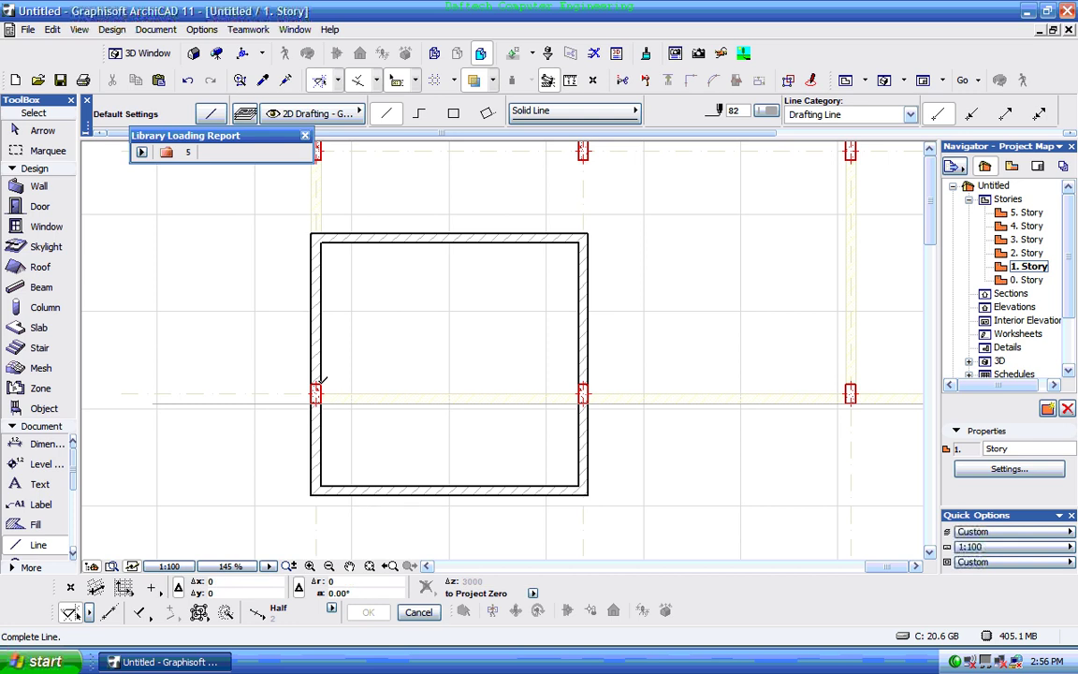
click(322, 525)
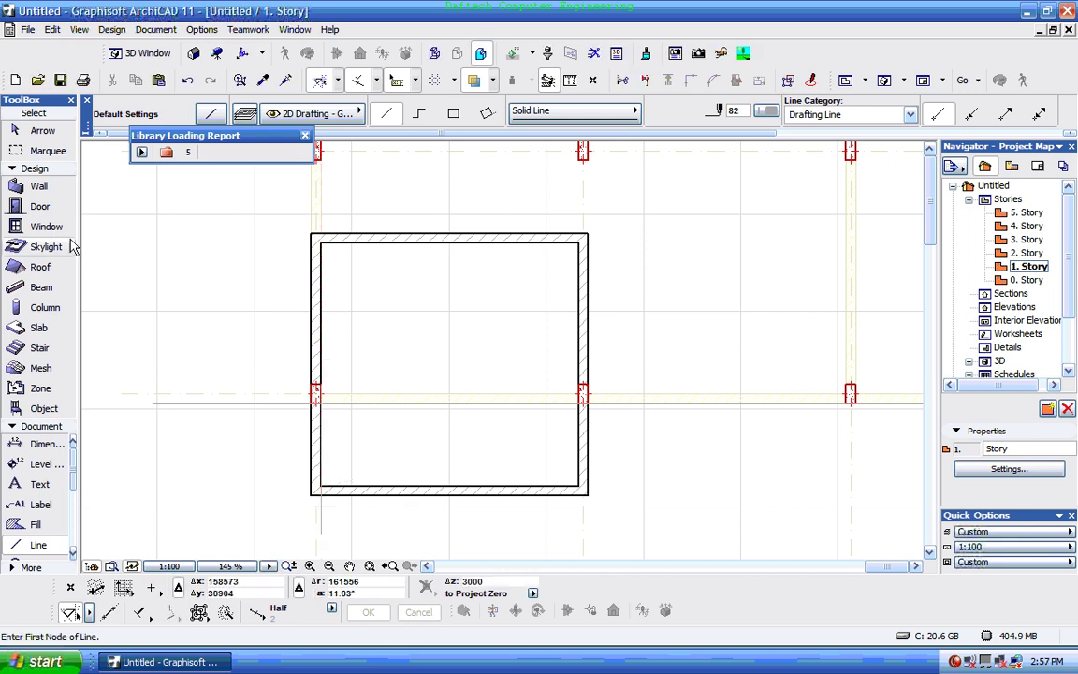
- Copy the vertical line horizontally to the right by about 1500 mm
click(41, 134)
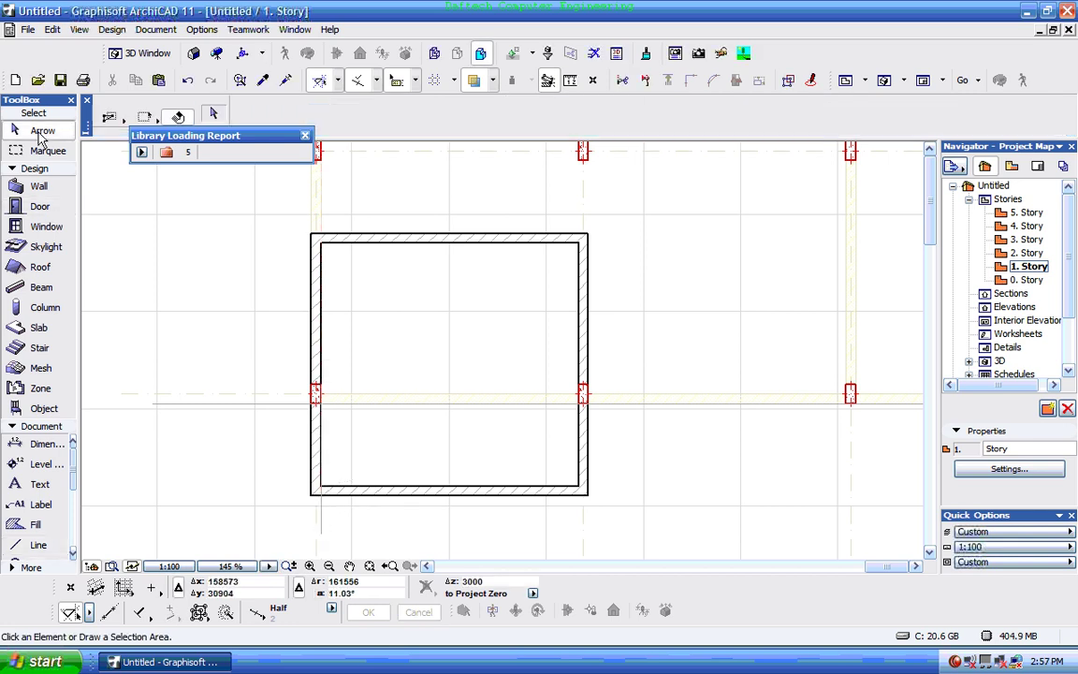
click(319, 520)
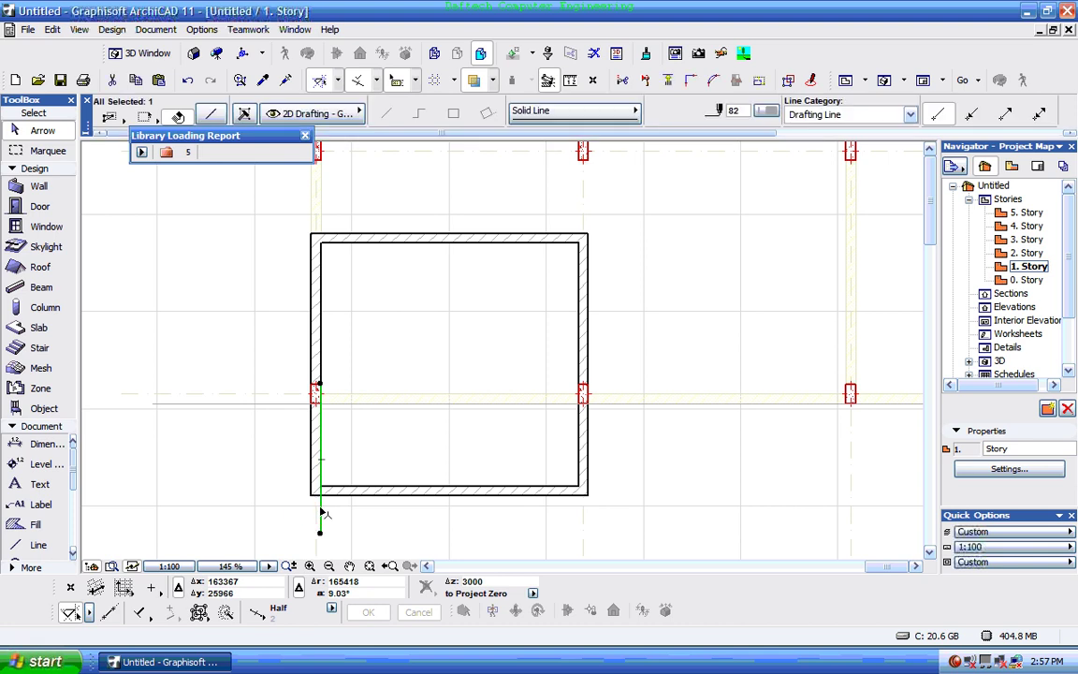
click(321, 508)
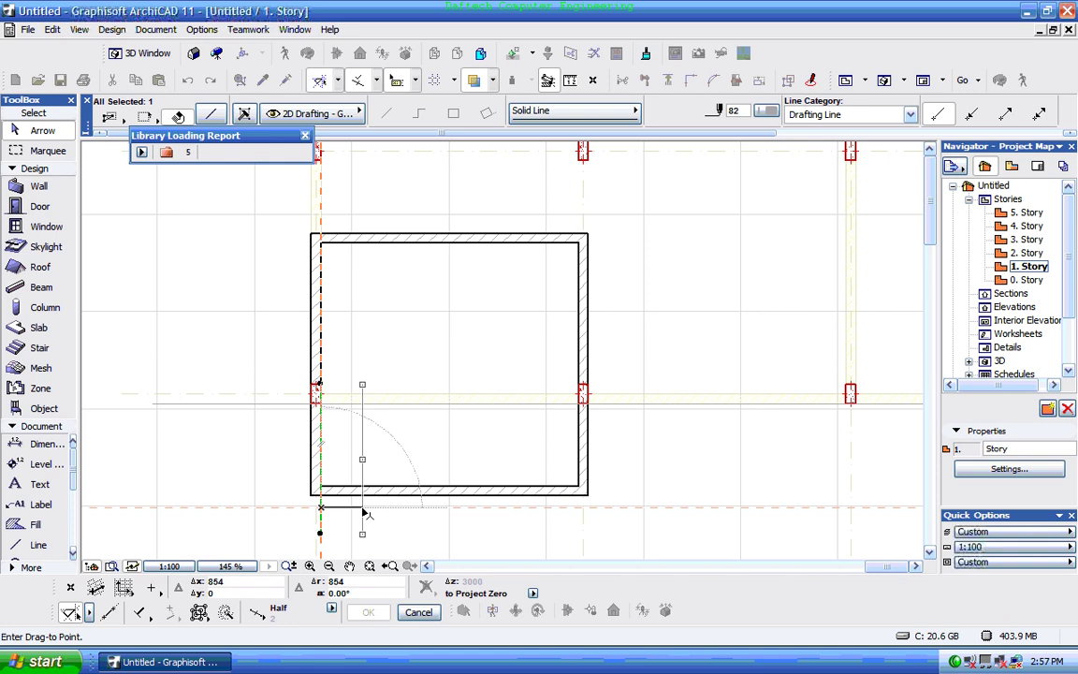
key(ctrl)
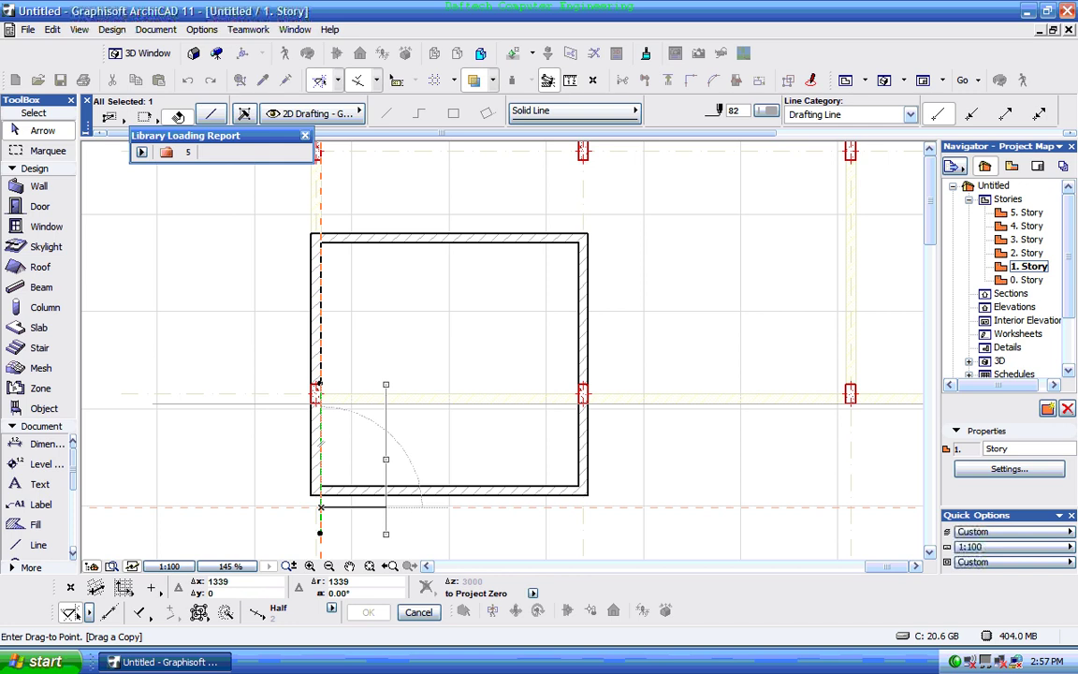
click(396, 515)
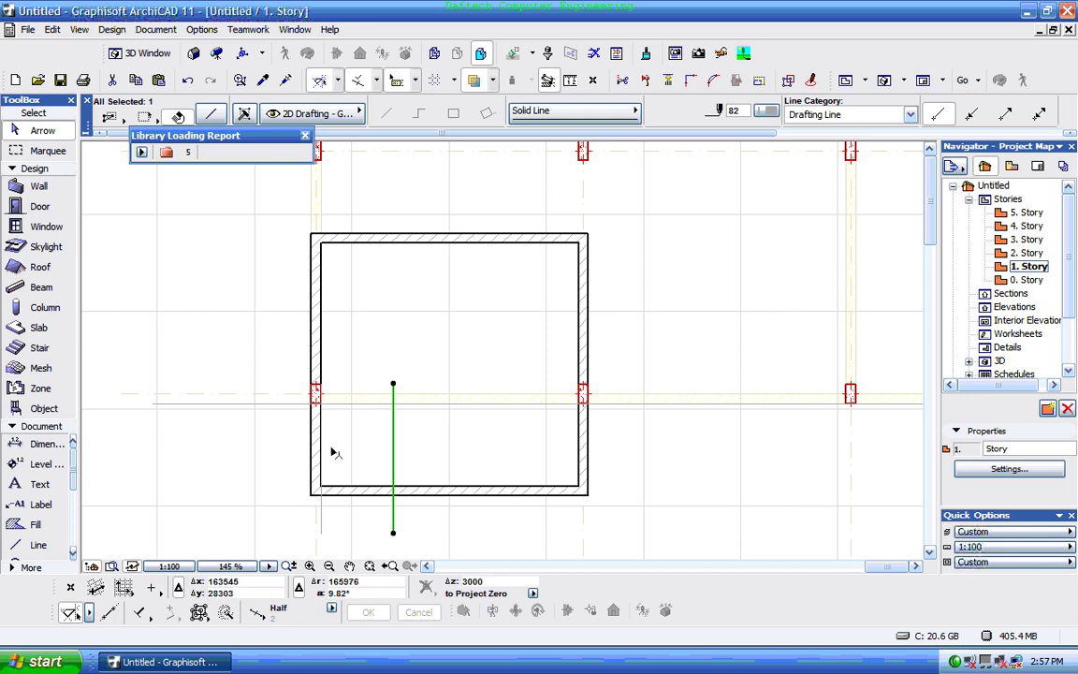
- Draw a 200 mm thick horizontal wall from the lower-left column's upper outer corner to the upper end of the copied line
click(39, 187)
scroll(309, 386, up, 2)
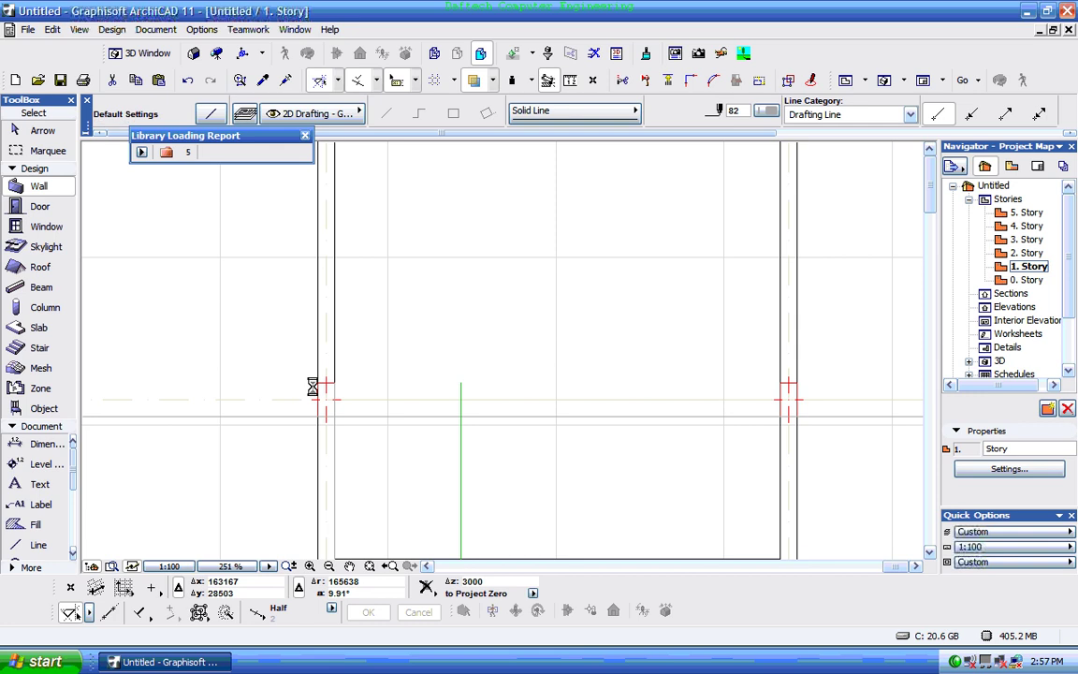
click(315, 380)
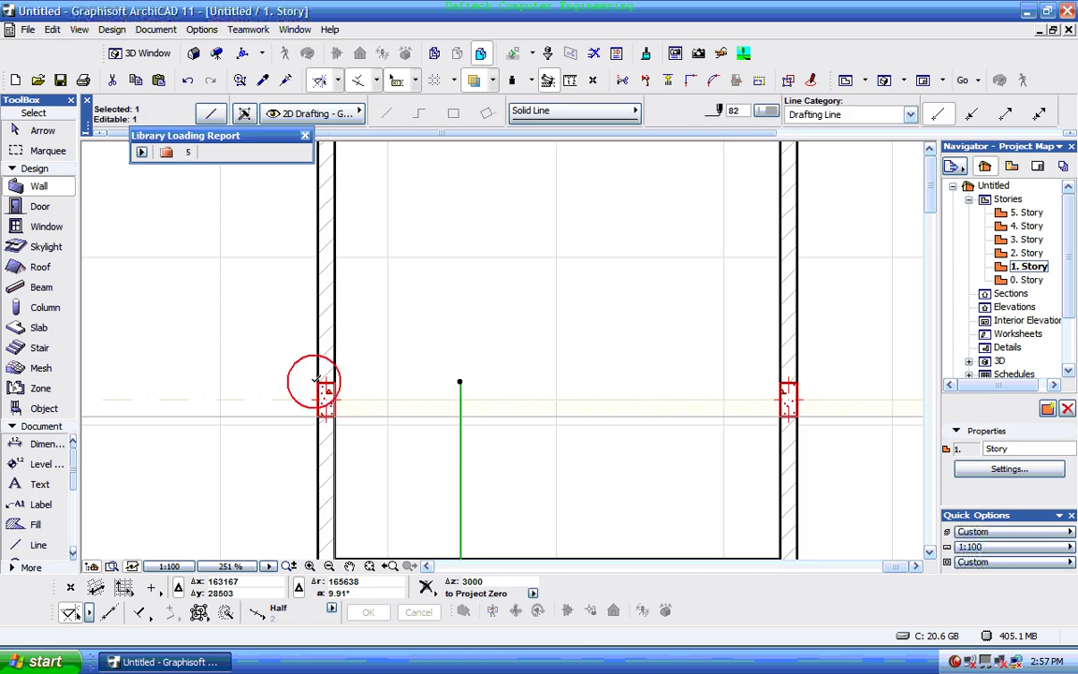
click(318, 381)
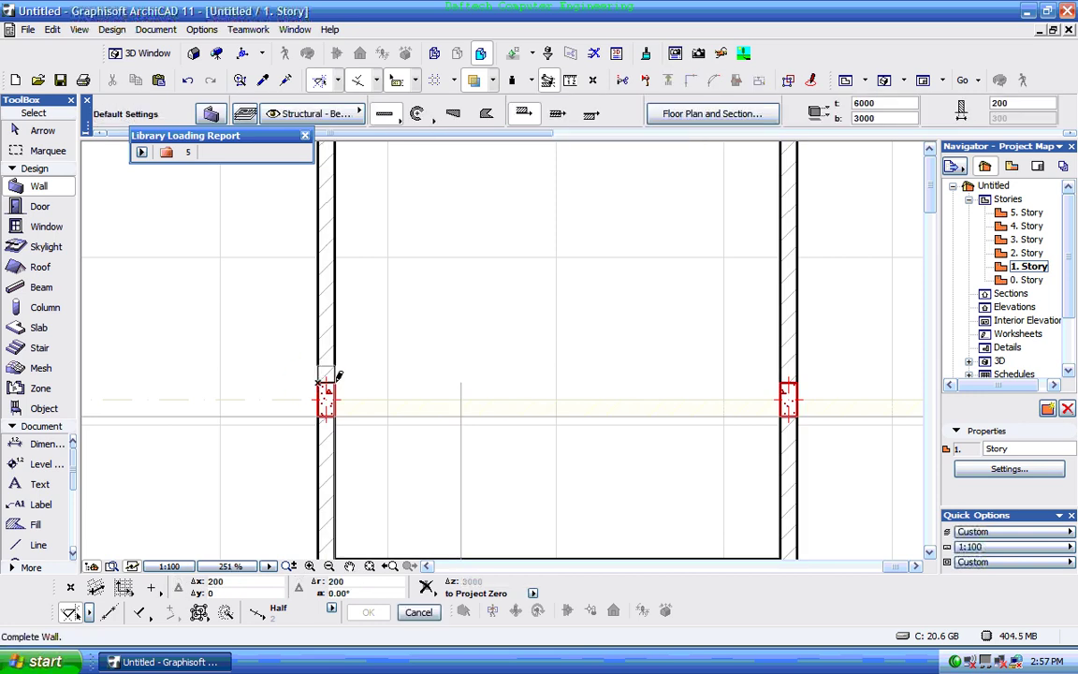
click(462, 376)
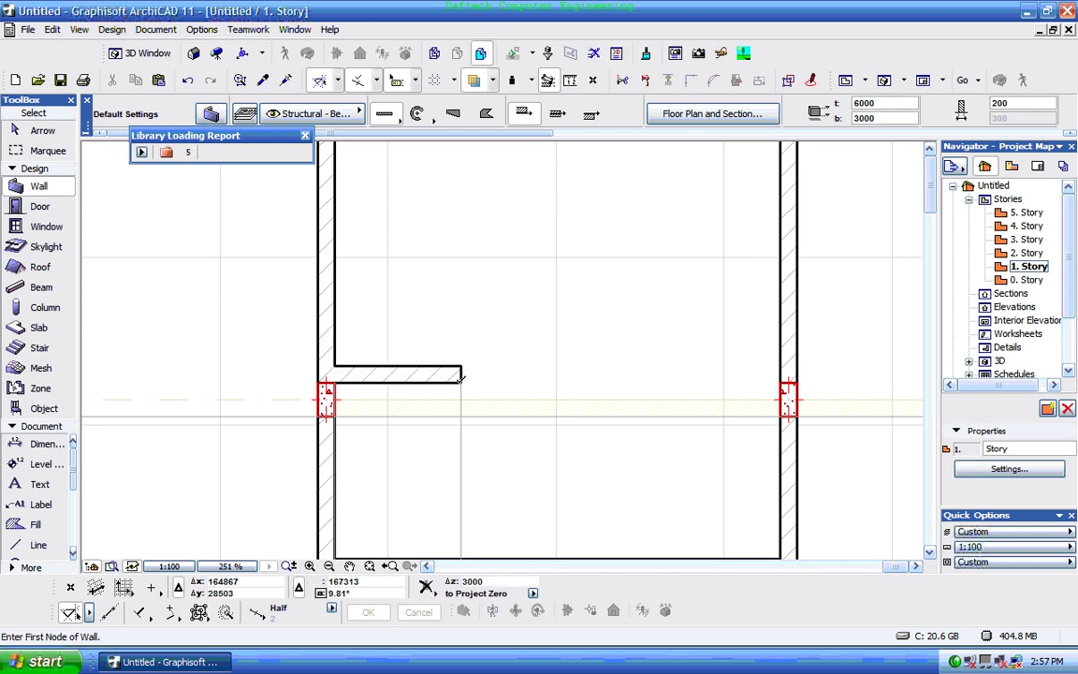
- Draw a vertical wall about 2100 mm long from the short wall's end down to the bottom wall's inner face
click(458, 373)
scroll(458, 332, down, 2)
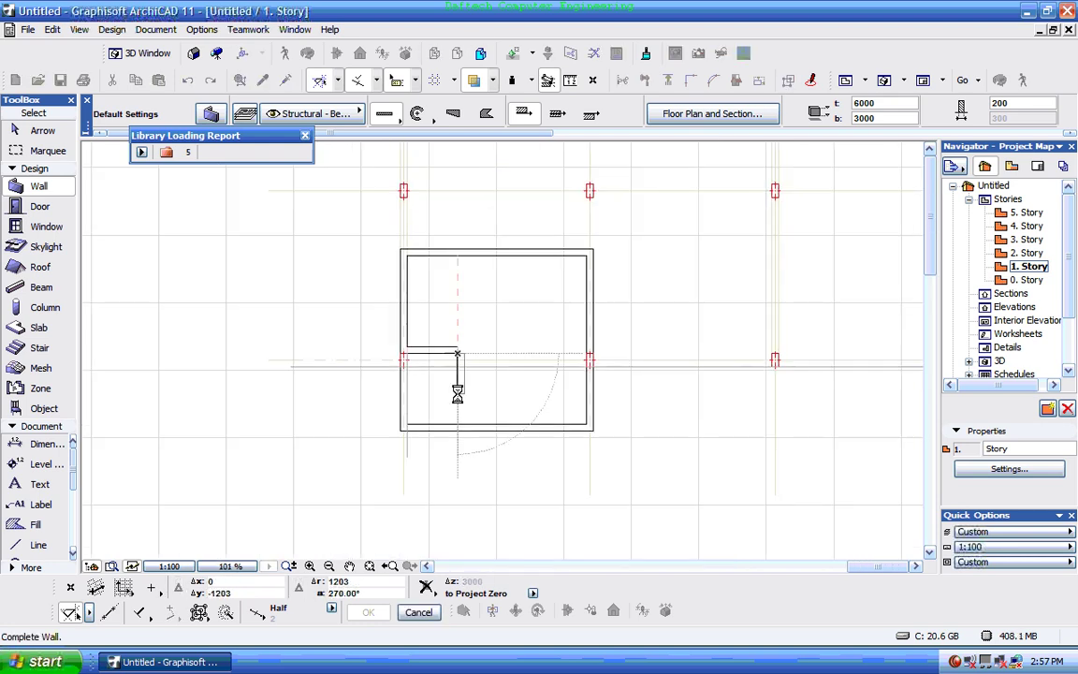
scroll(458, 394, up, 2)
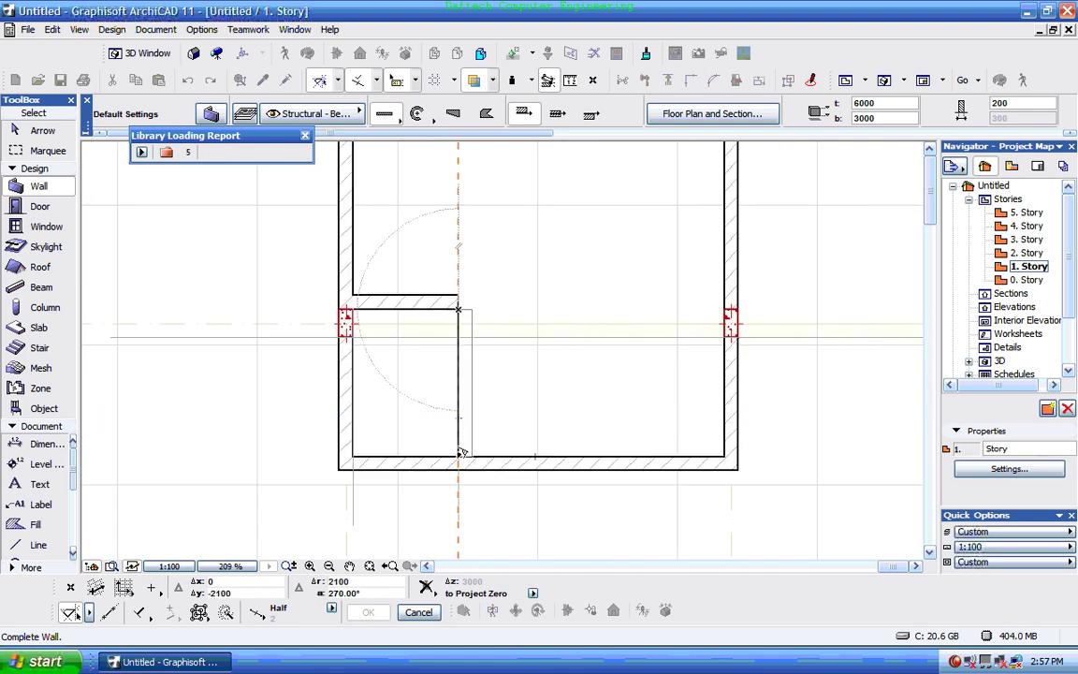
click(459, 453)
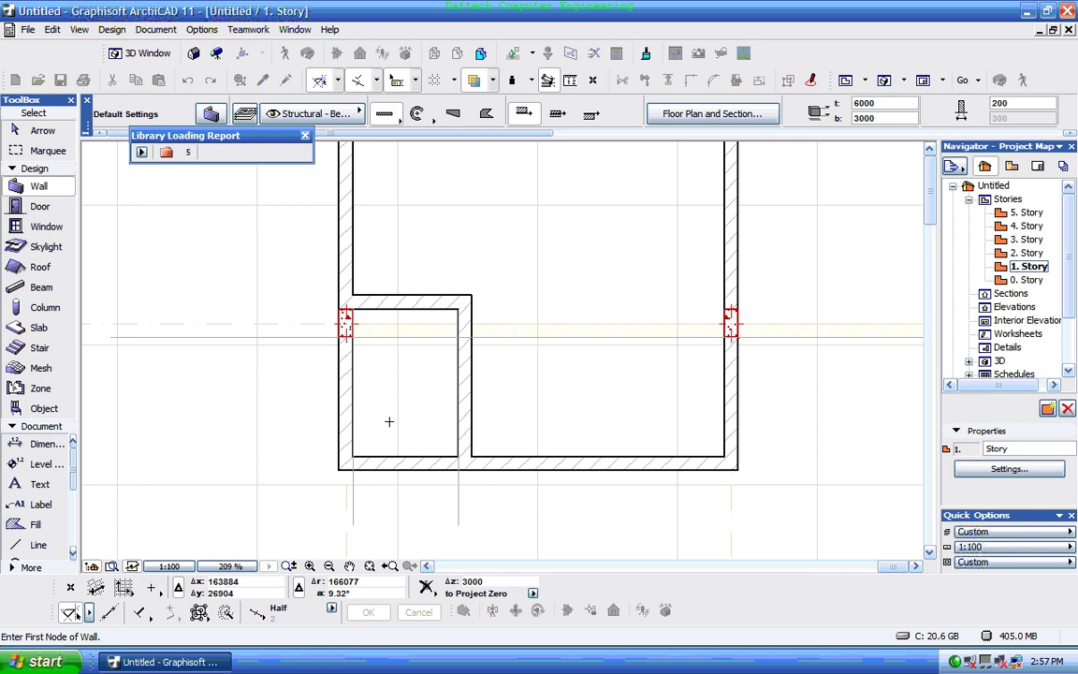
scroll(385, 422, down, 1)
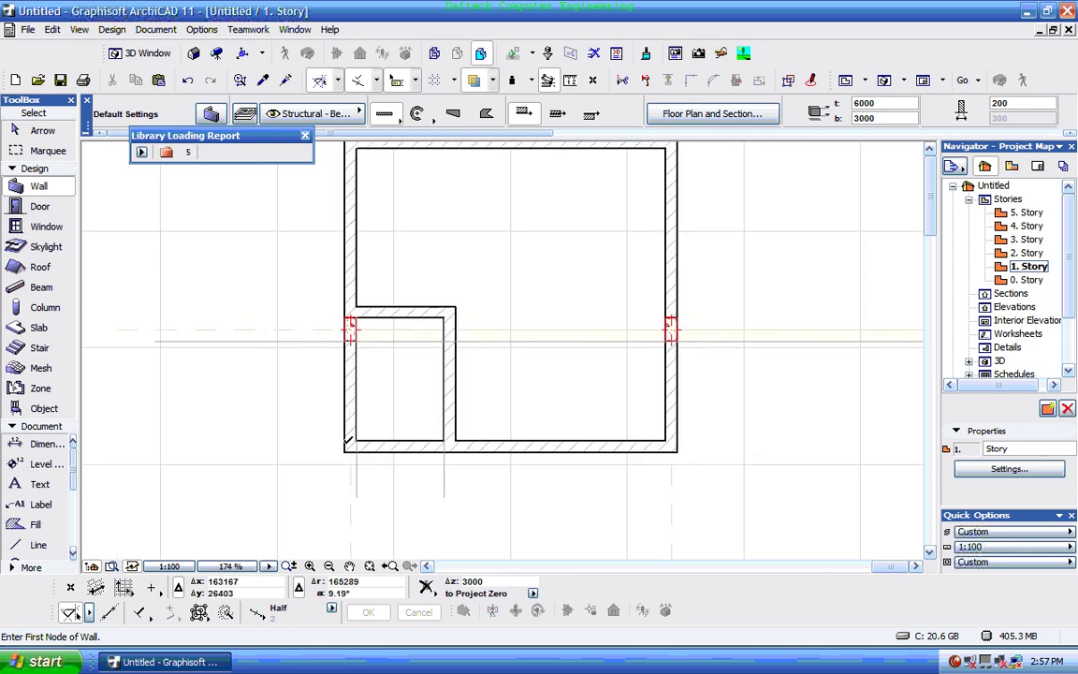
scroll(412, 459, down, 1)
scroll(433, 428, down, 1)
scroll(568, 415, up, 1)
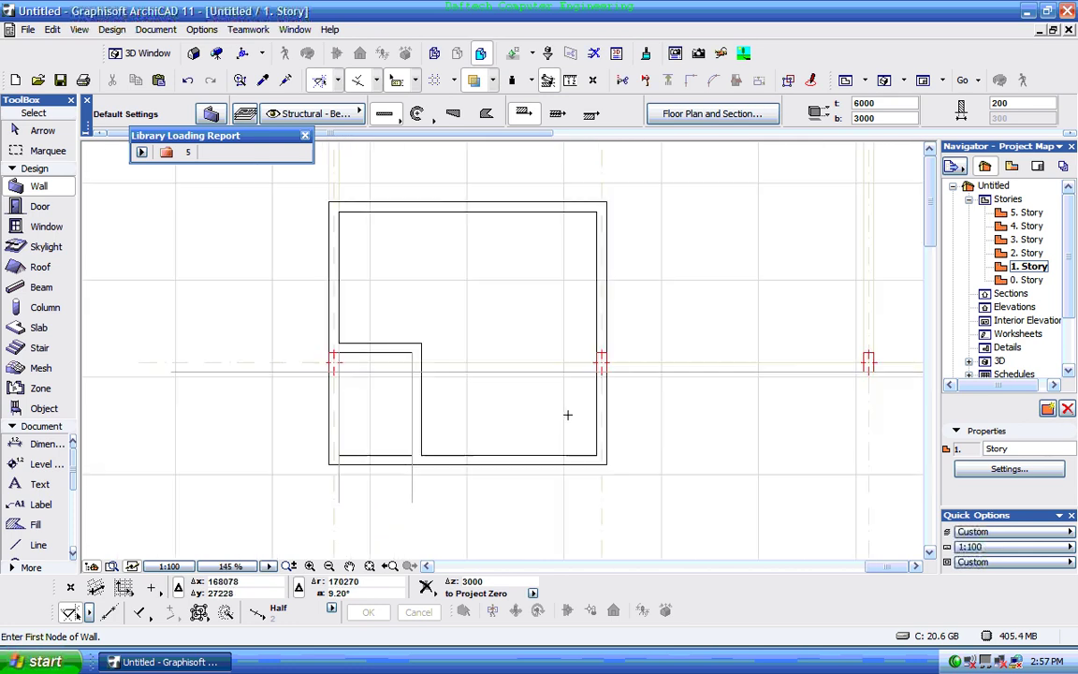
scroll(567, 415, up, 1)
scroll(529, 419, down, 1)
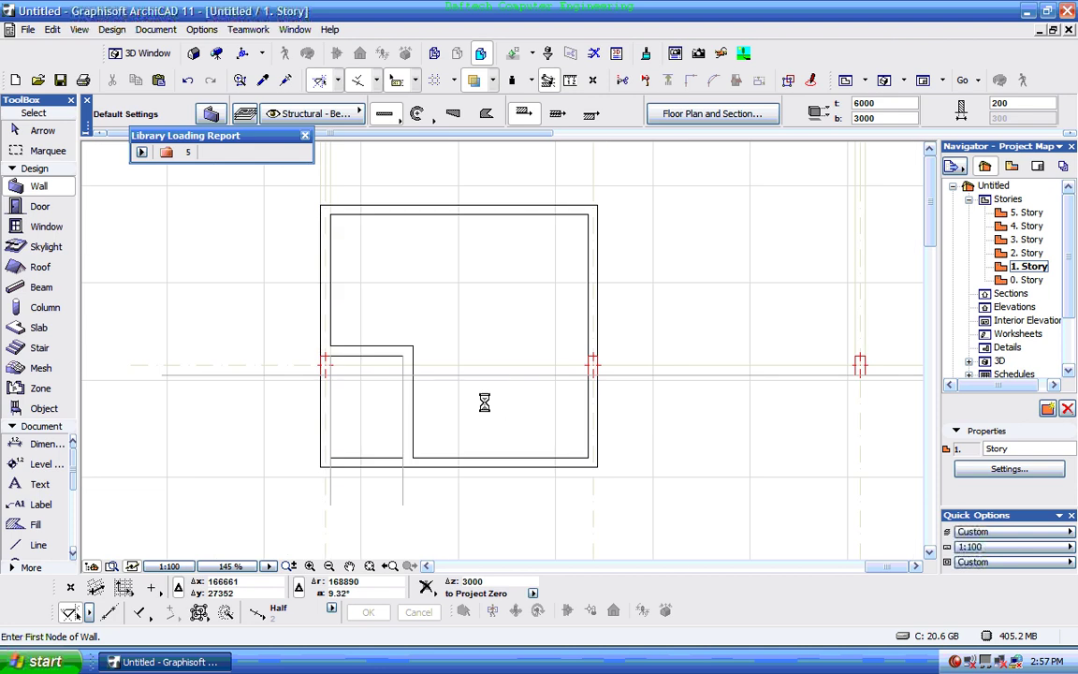
scroll(484, 403, up, 1)
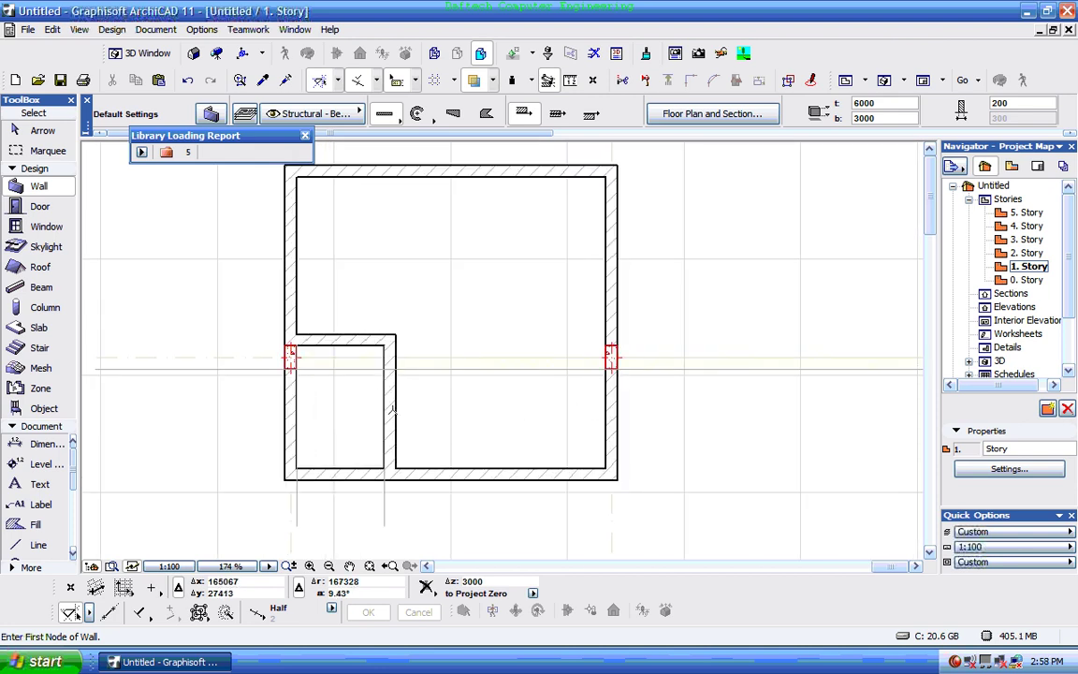
scroll(391, 410, up, 1)
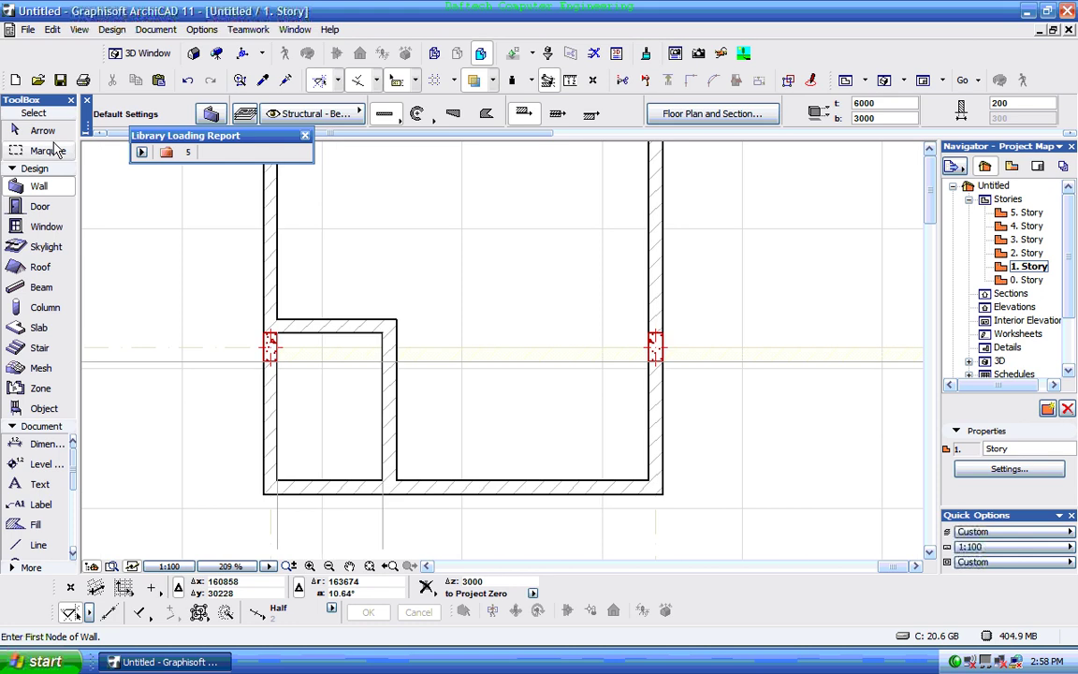
- Delete the short vertical interior wall and the copied vertical guide line beside it
click(41, 130)
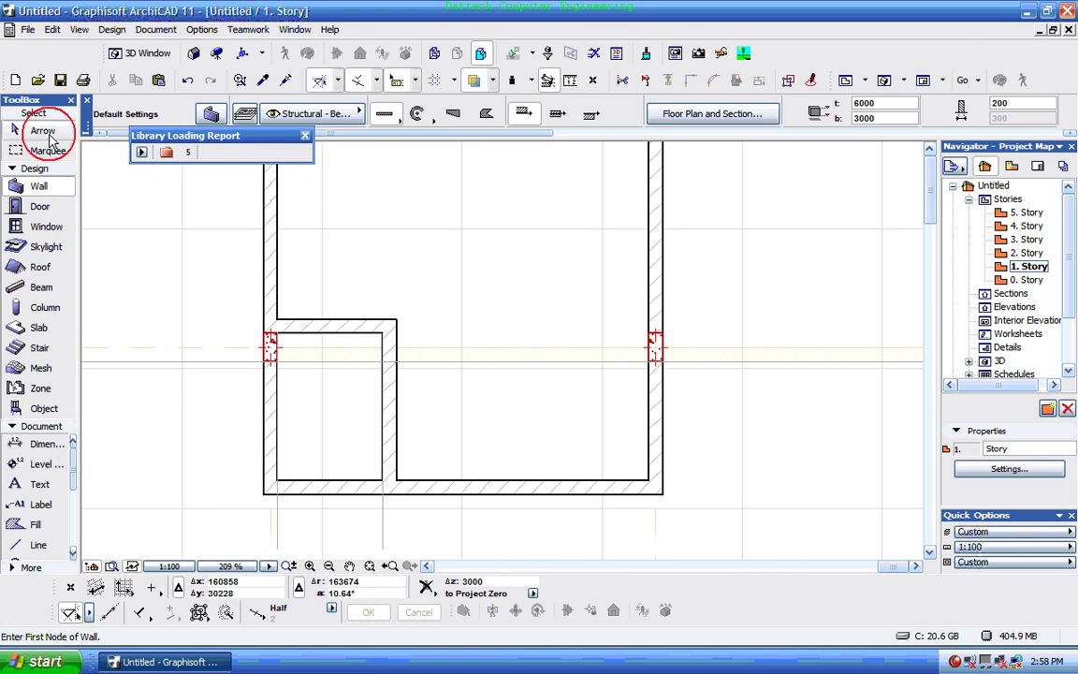
click(391, 427)
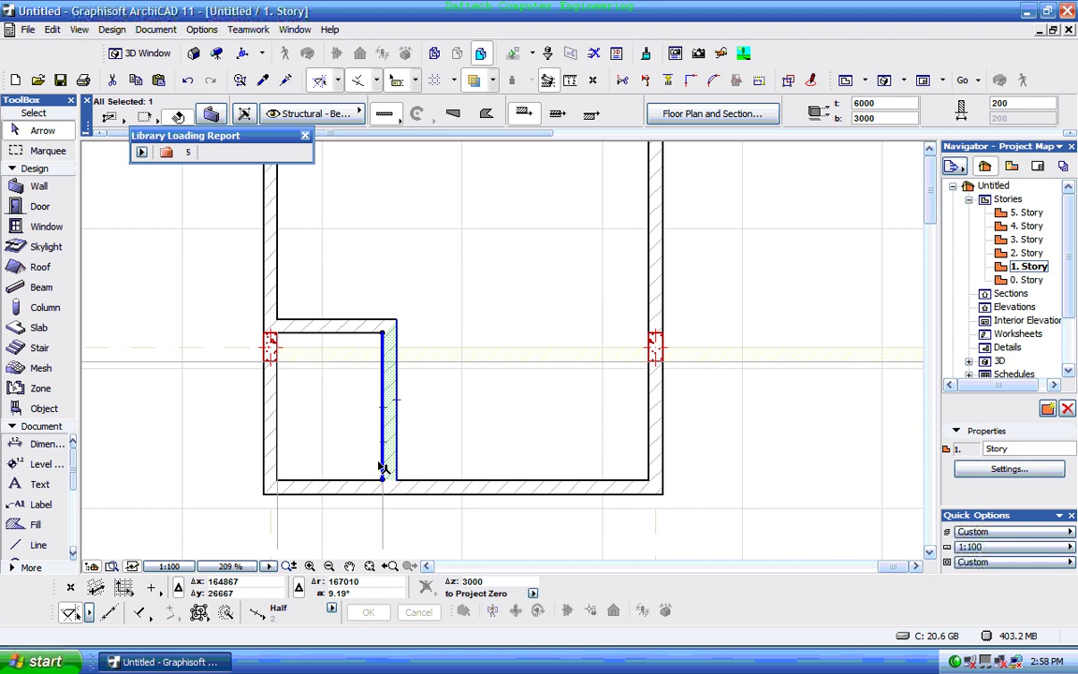
key(Delete)
click(384, 512)
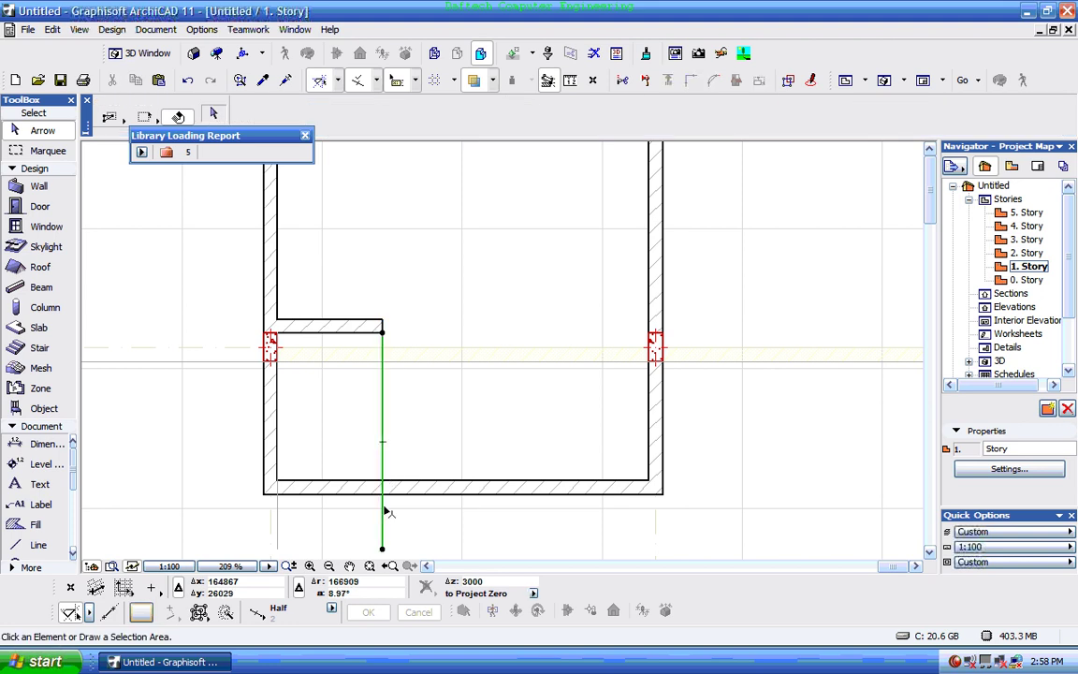
key(Delete)
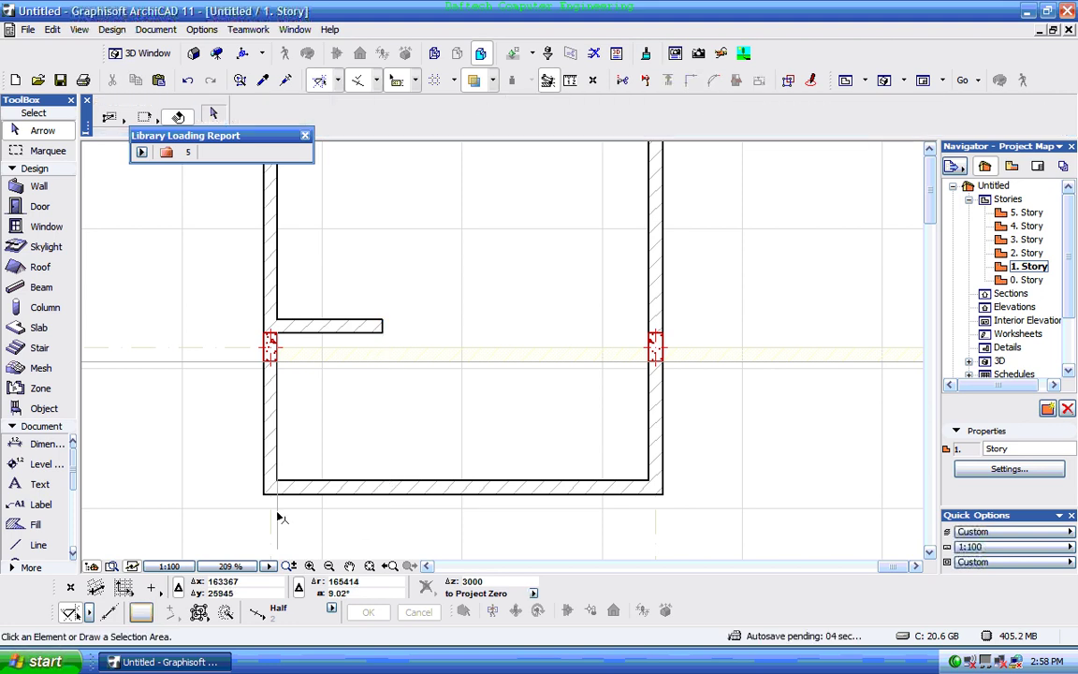
- Copy the vertical guide line at the left wall's inner face horizontally to the right by 2000 mm
click(278, 514)
drag(278, 514, 378, 516)
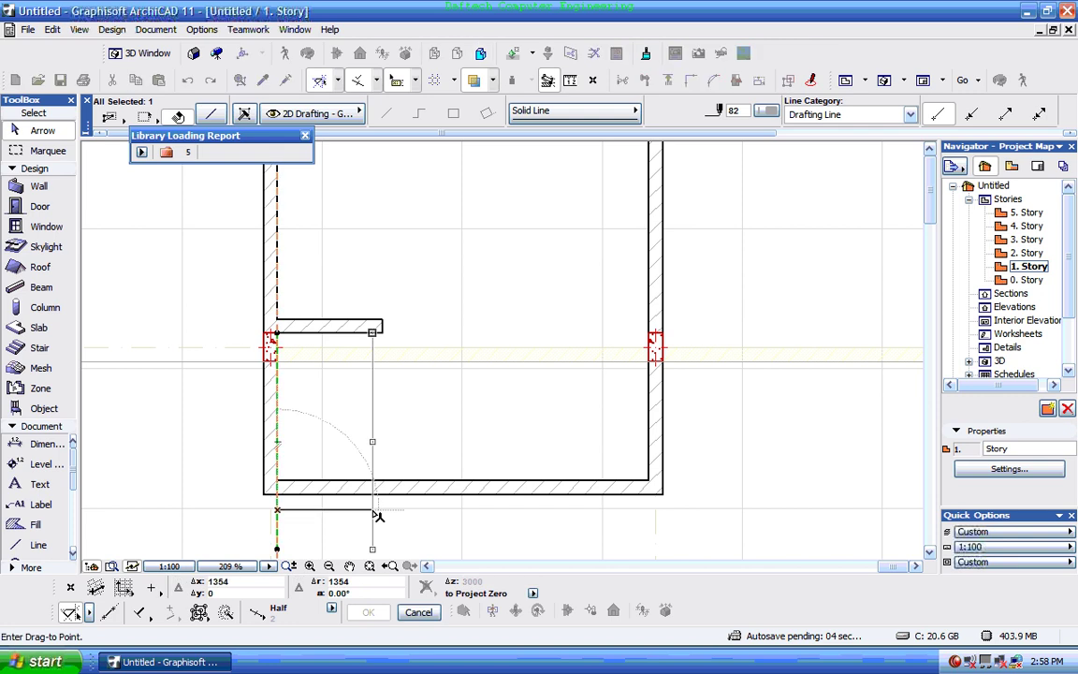
key(ctrl)
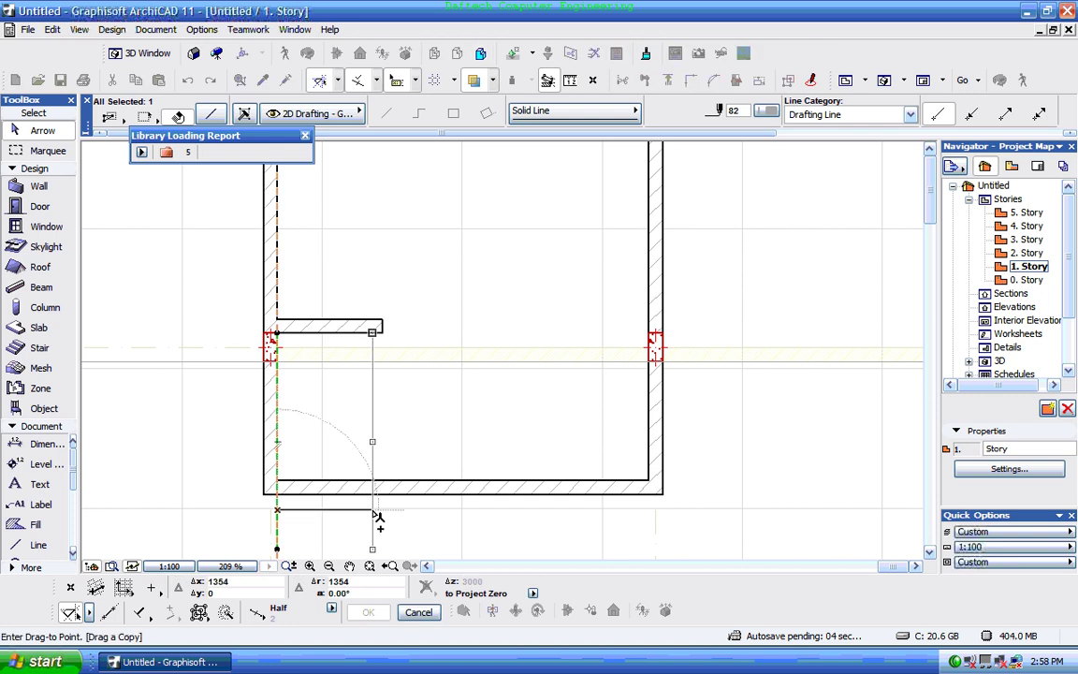
drag(378, 515, 400, 513)
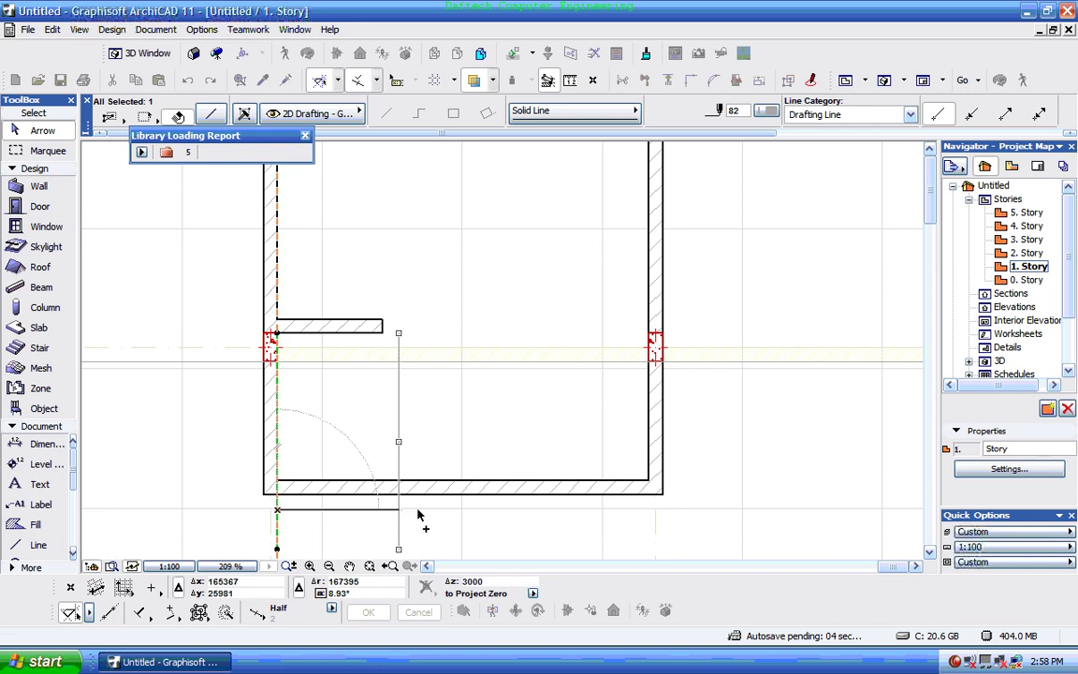
click(419, 513)
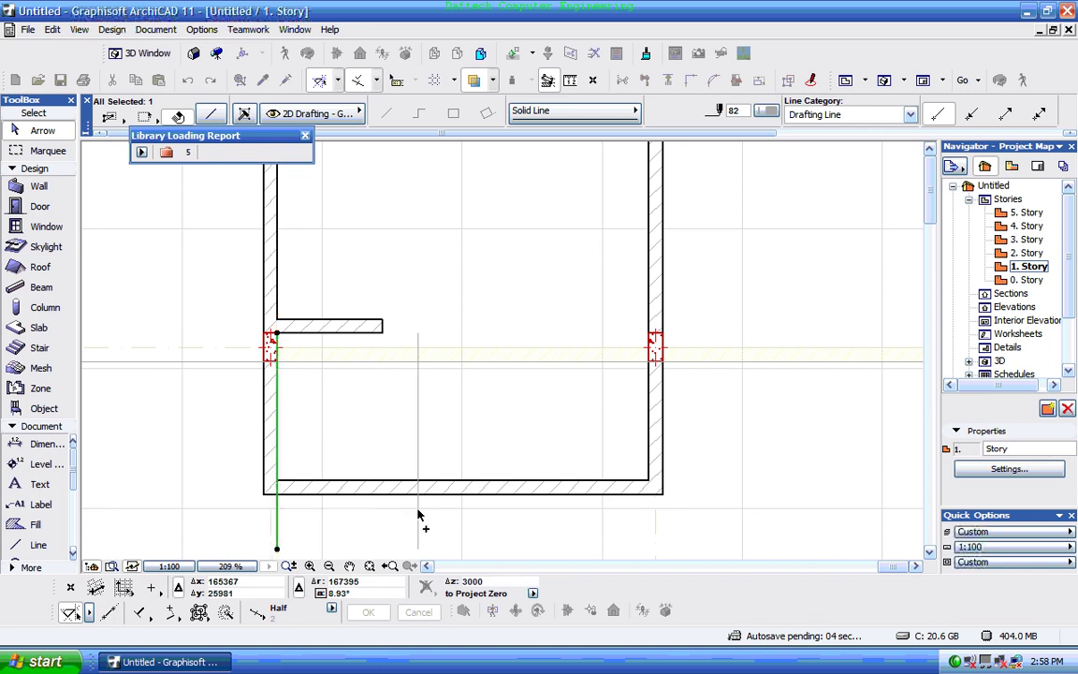
- Draw a 200 mm thick vertical wall from the copied line's upper end down to the bottom wall's inner face
click(39, 187)
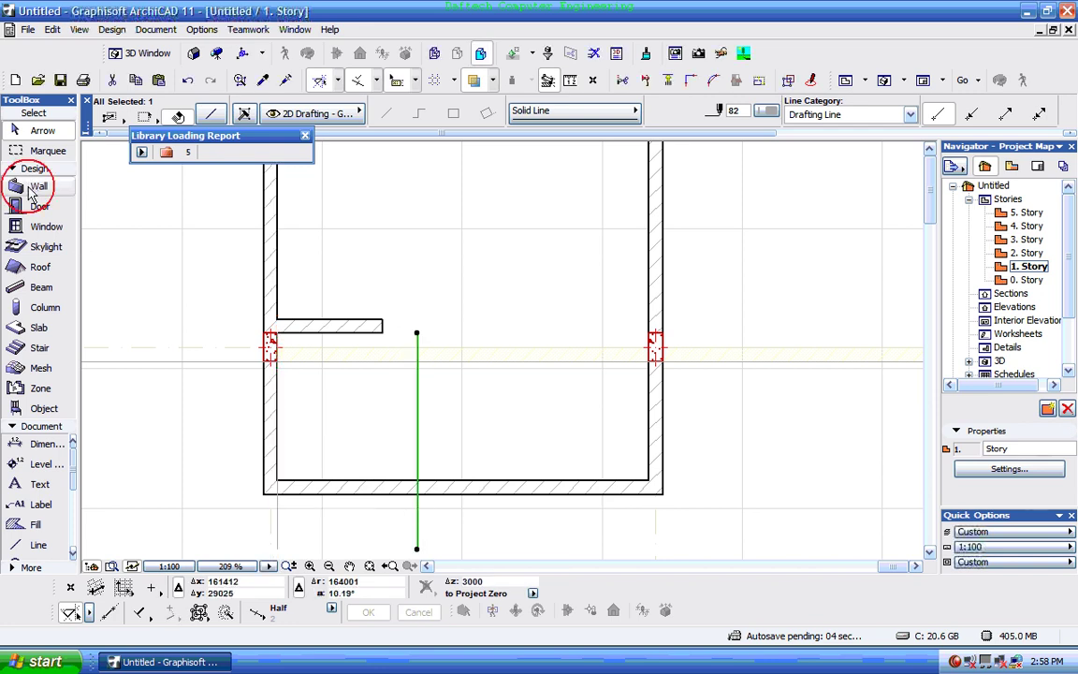
key(Escape)
click(419, 332)
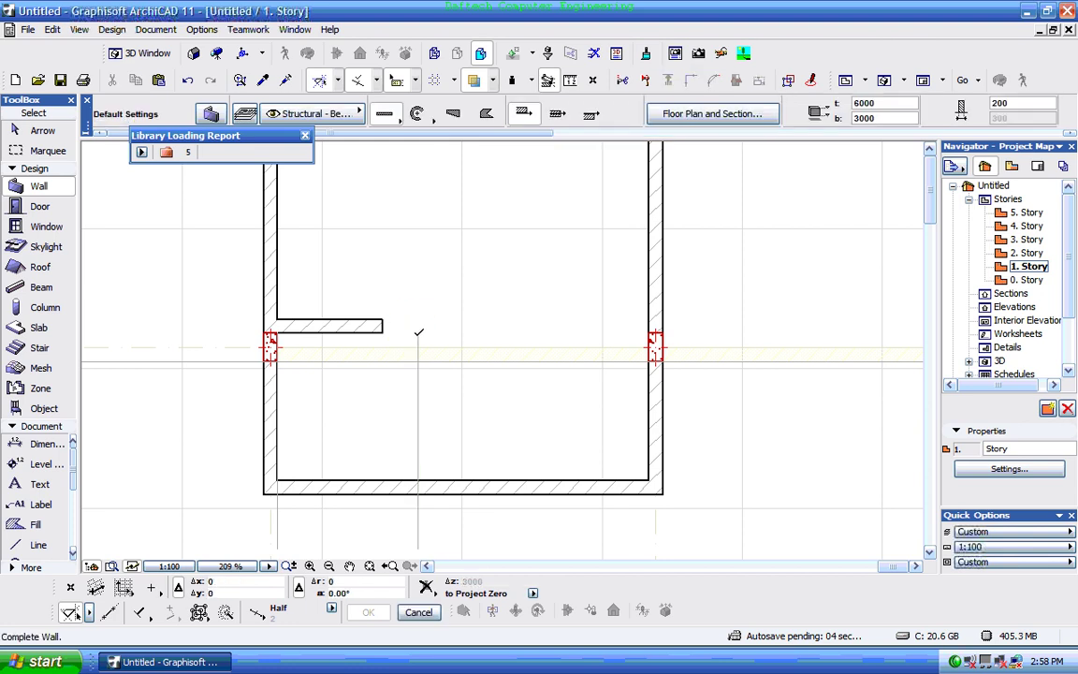
click(420, 475)
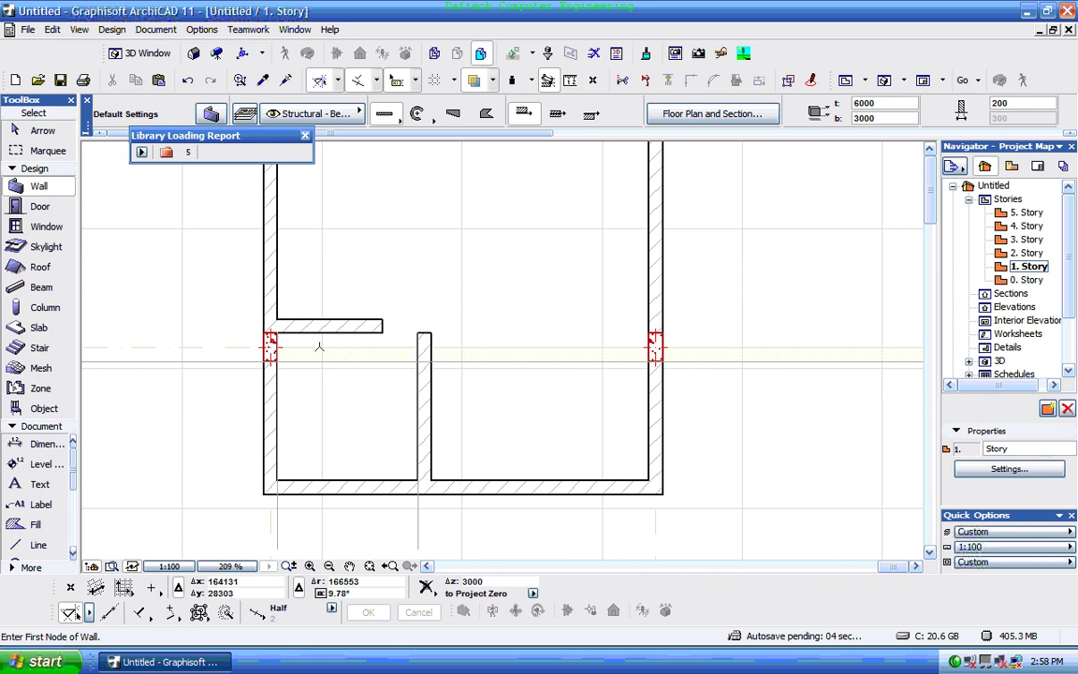
- Extend the short horizontal interior wall to the new vertical wall's upper end and delete the copied guide line there
click(47, 132)
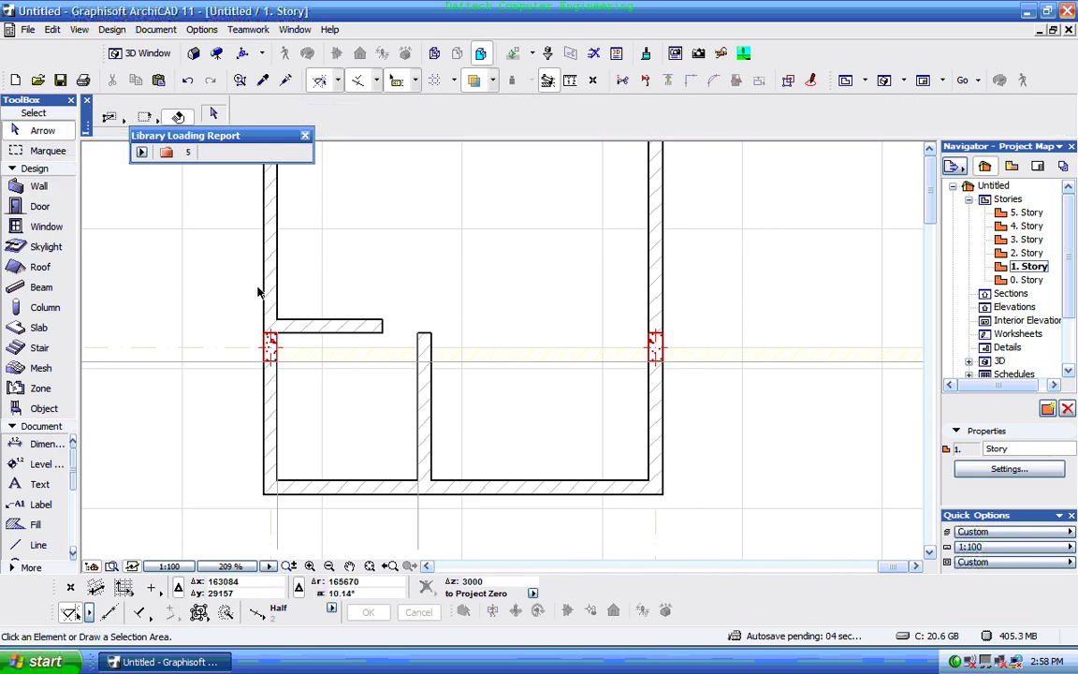
click(375, 334)
click(382, 333)
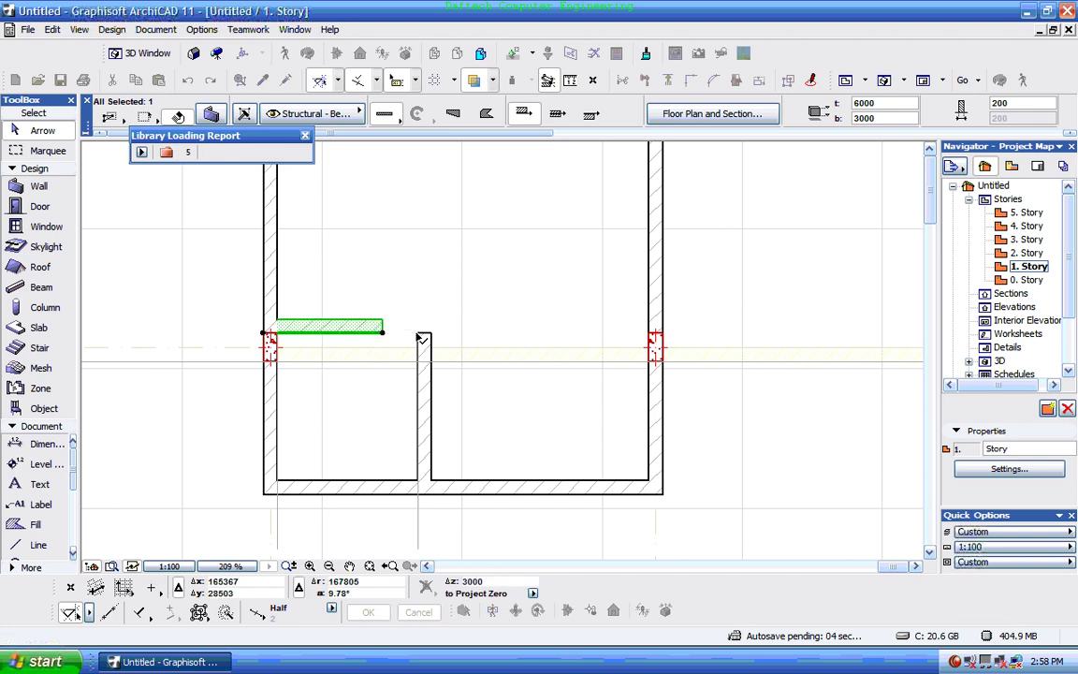
click(420, 335)
click(214, 445)
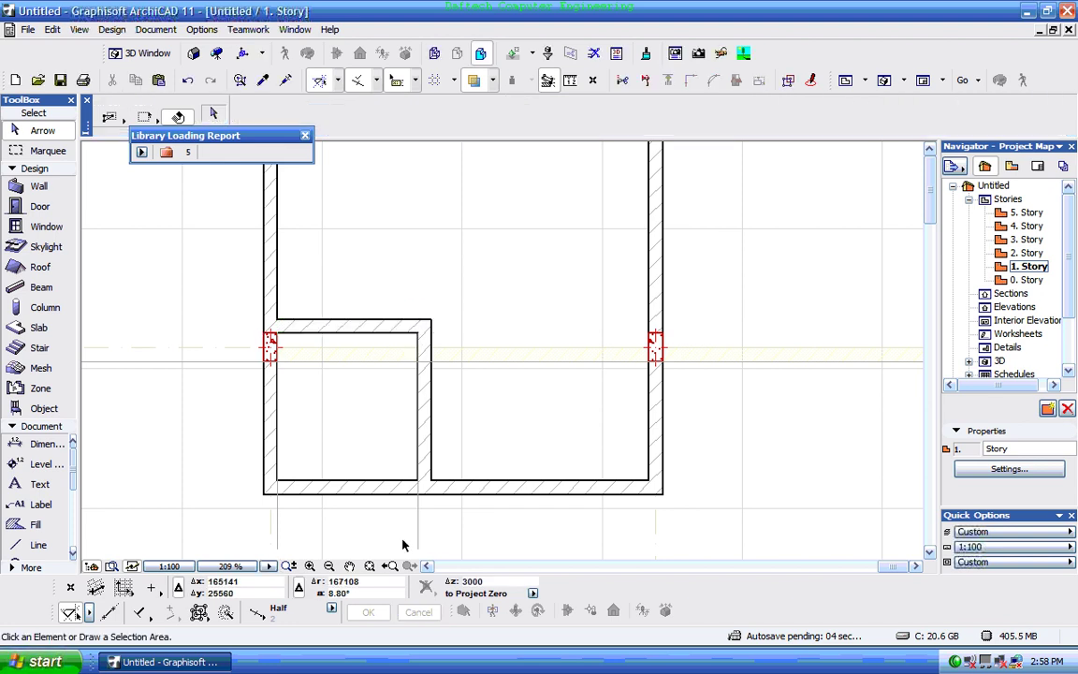
click(420, 528)
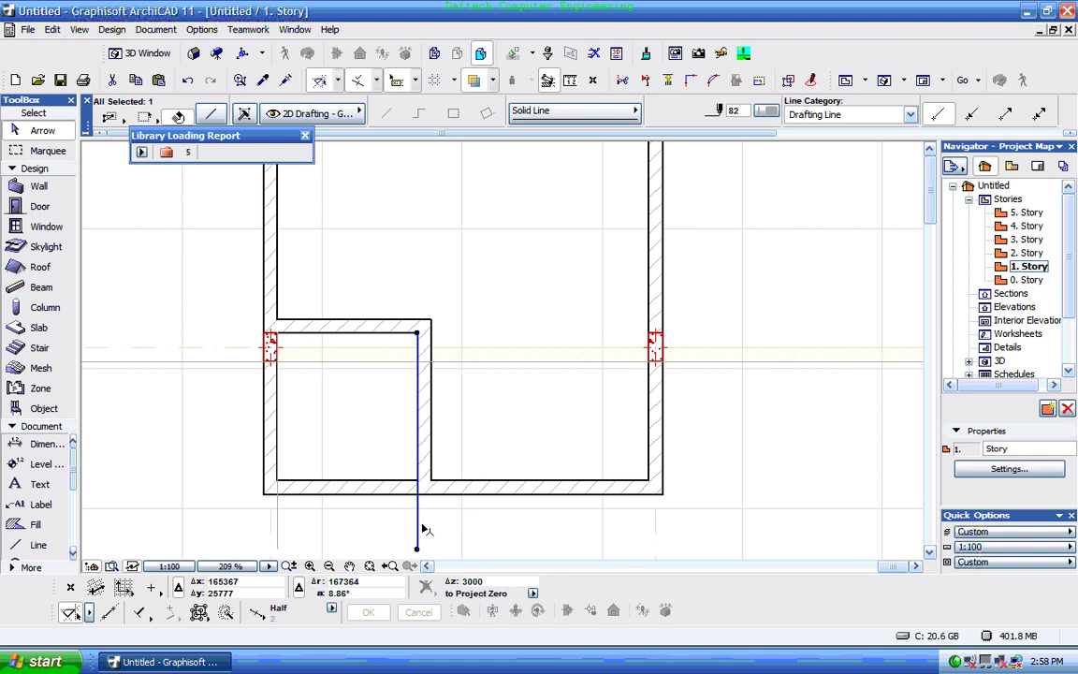
key(Delete)
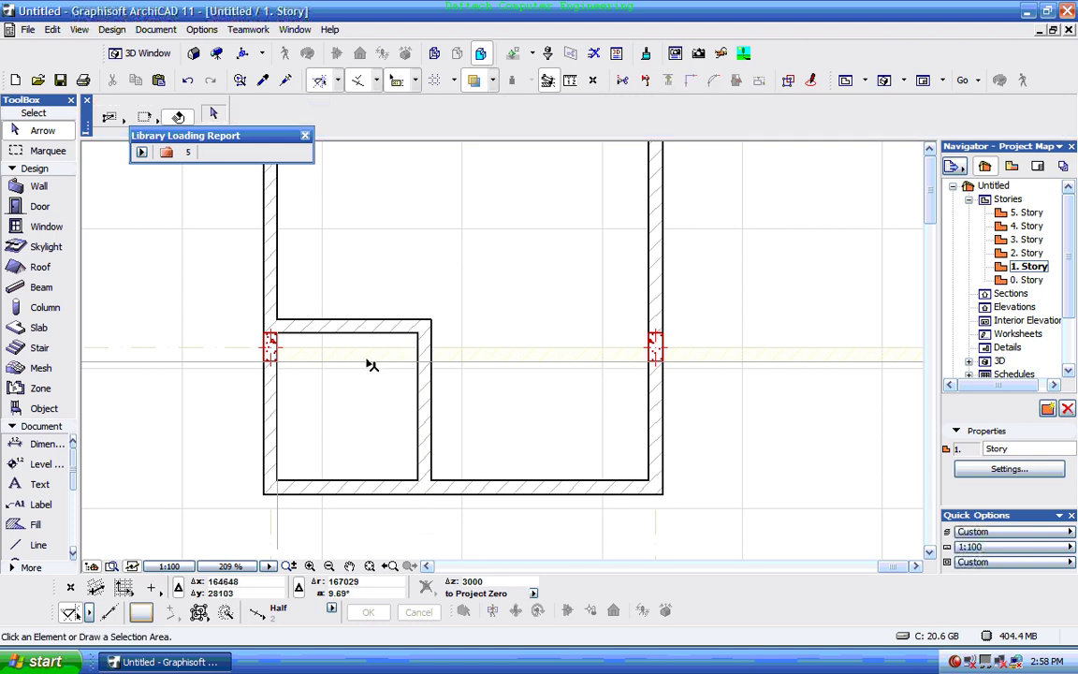
- Draw a 200 mm thick horizontal wall from the lower-right column's lower inner corner to the vertical partition's right face
scroll(368, 366, down, 2)
scroll(354, 308, up, 1)
scroll(459, 316, up, 1)
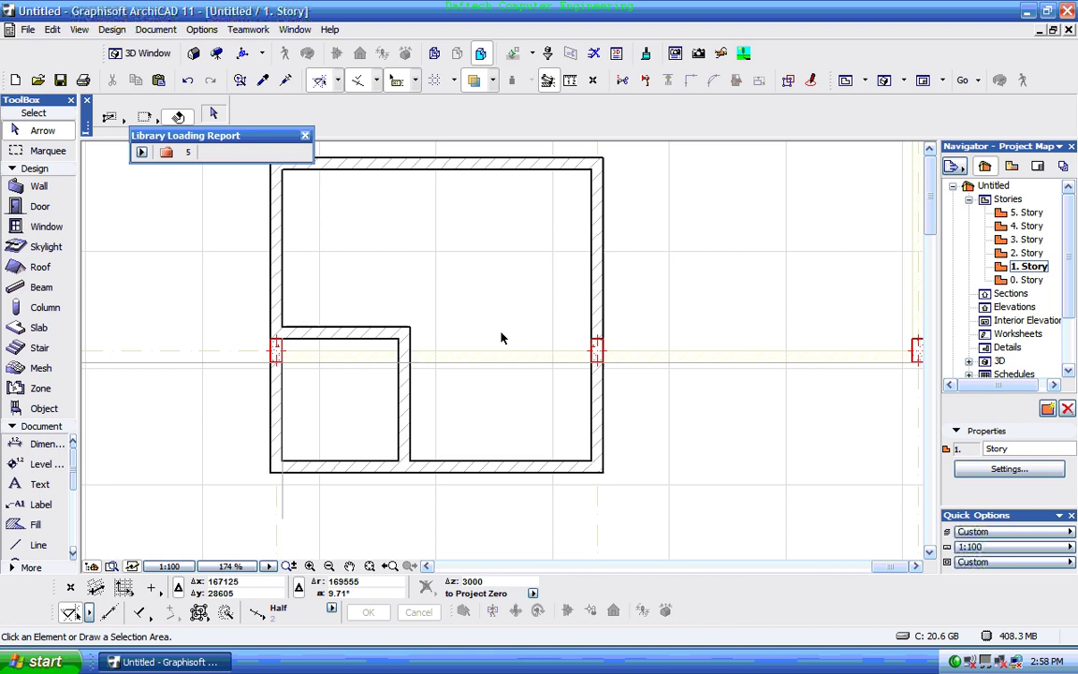
scroll(450, 412, down, 1)
scroll(501, 444, up, 1)
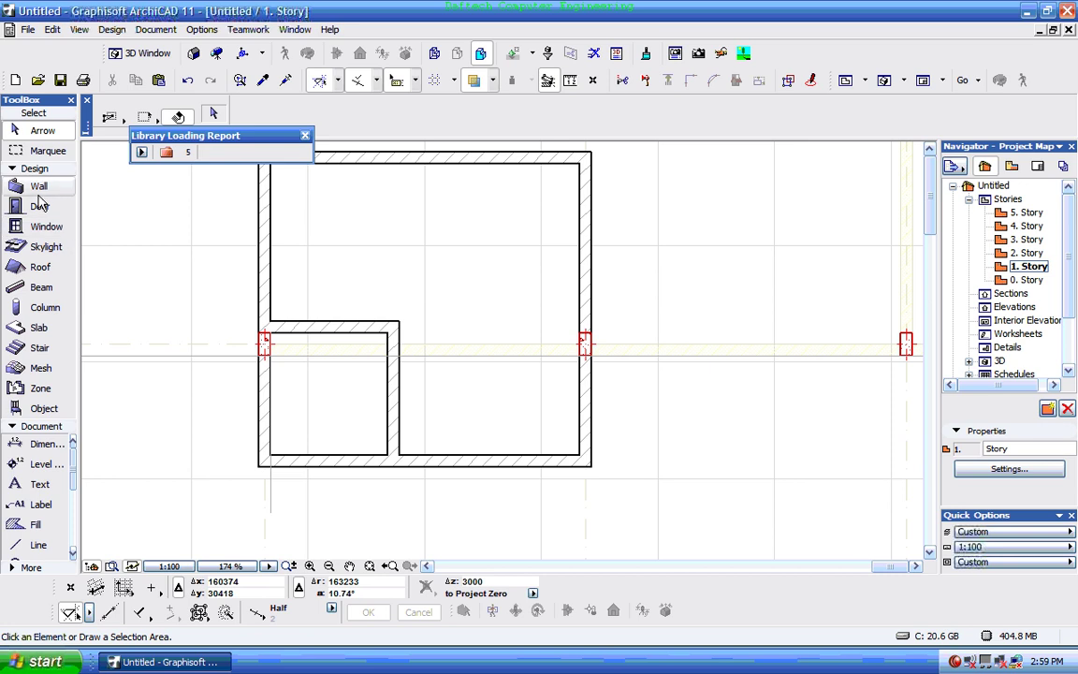
scroll(480, 437, up, 1)
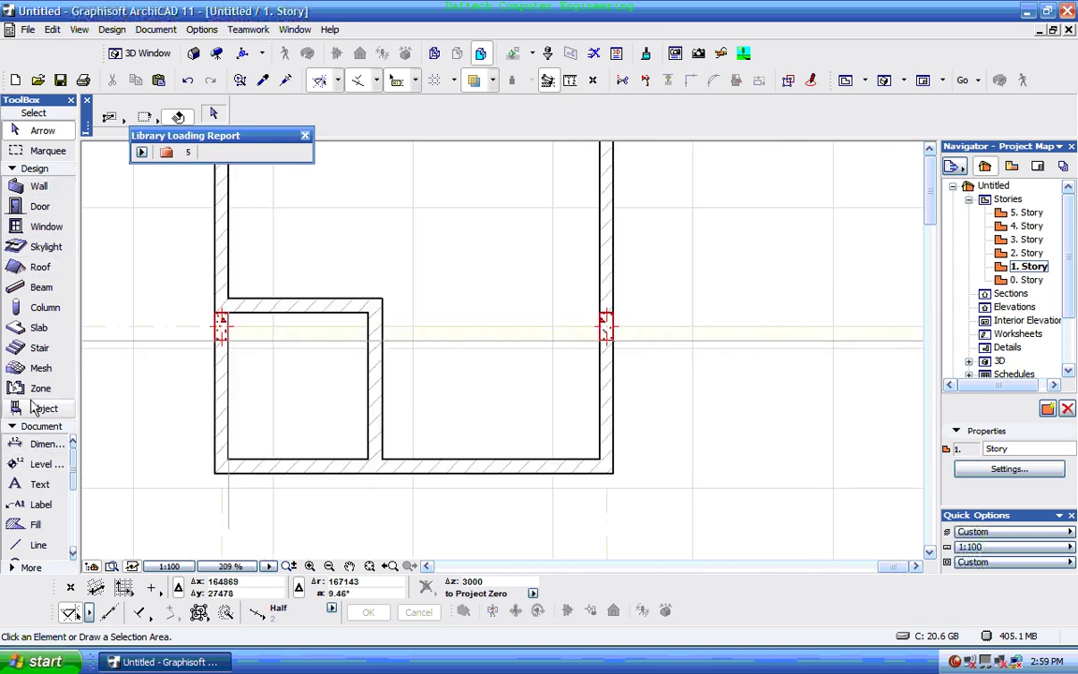
click(30, 190)
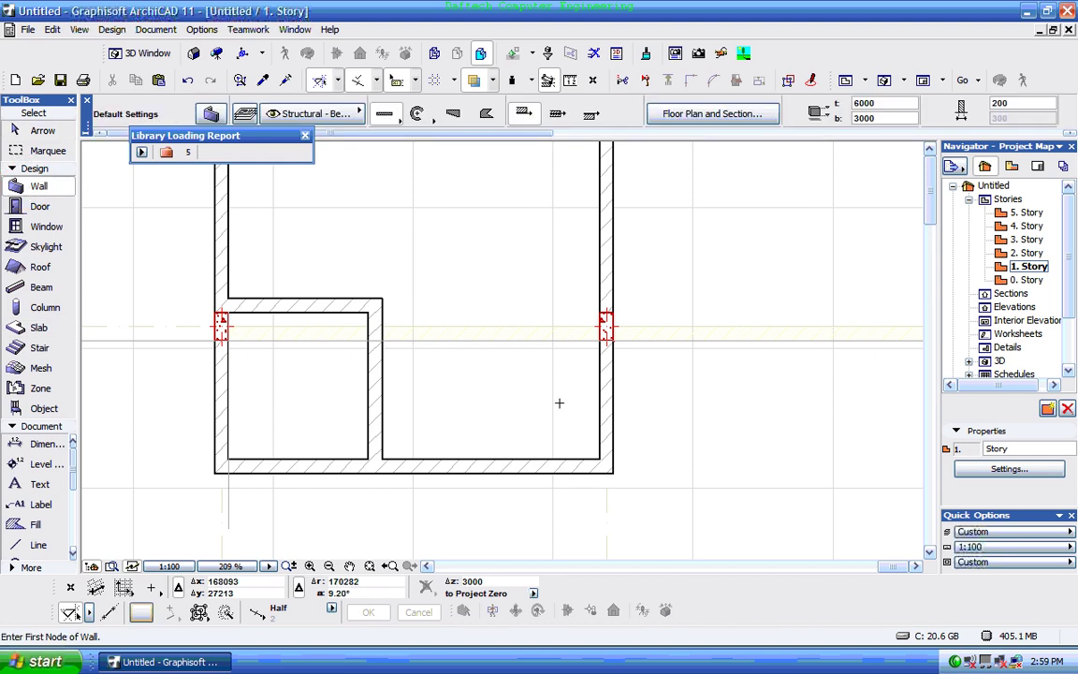
click(602, 337)
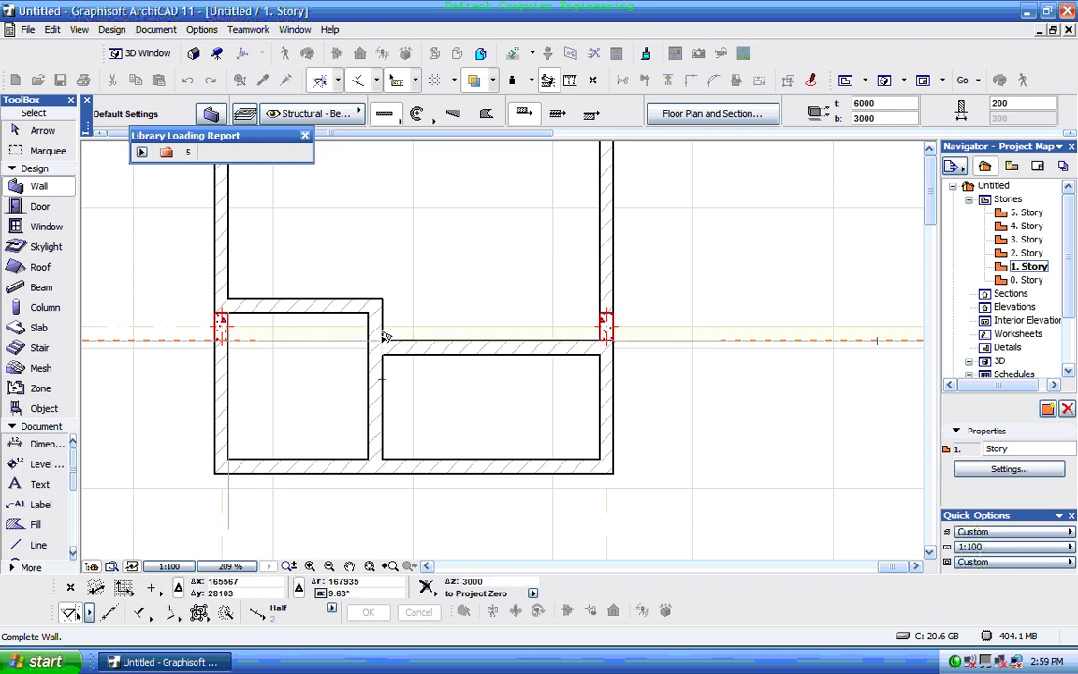
click(384, 338)
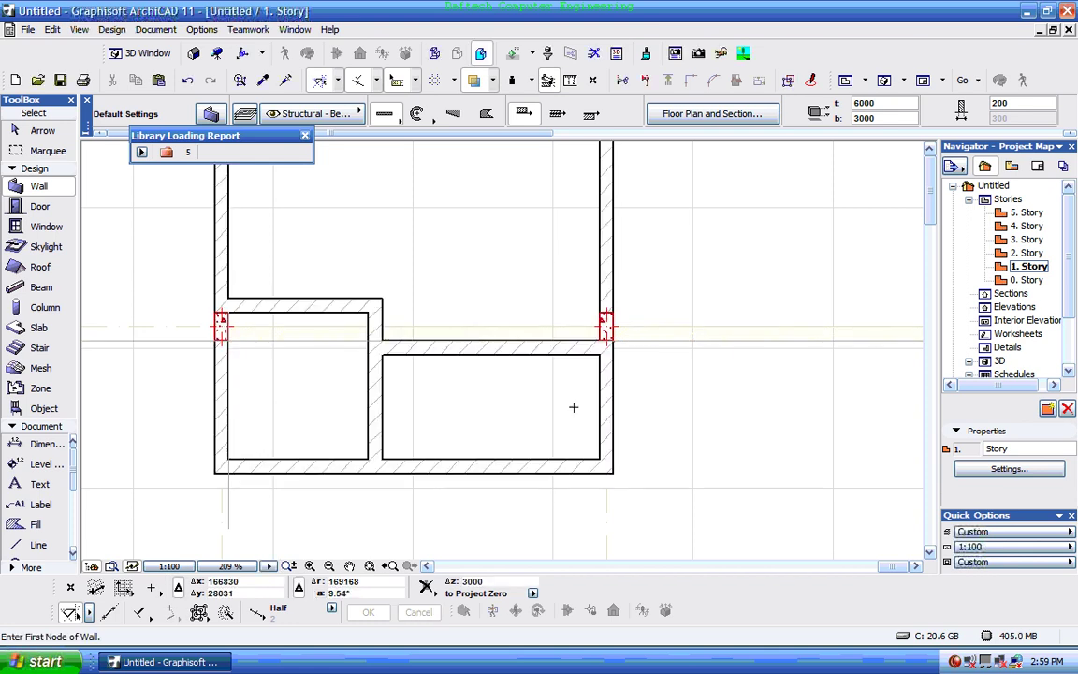
- Examine the partition layout inside the wall enclosure and the open space of the large upper room
scroll(587, 432, down, 1)
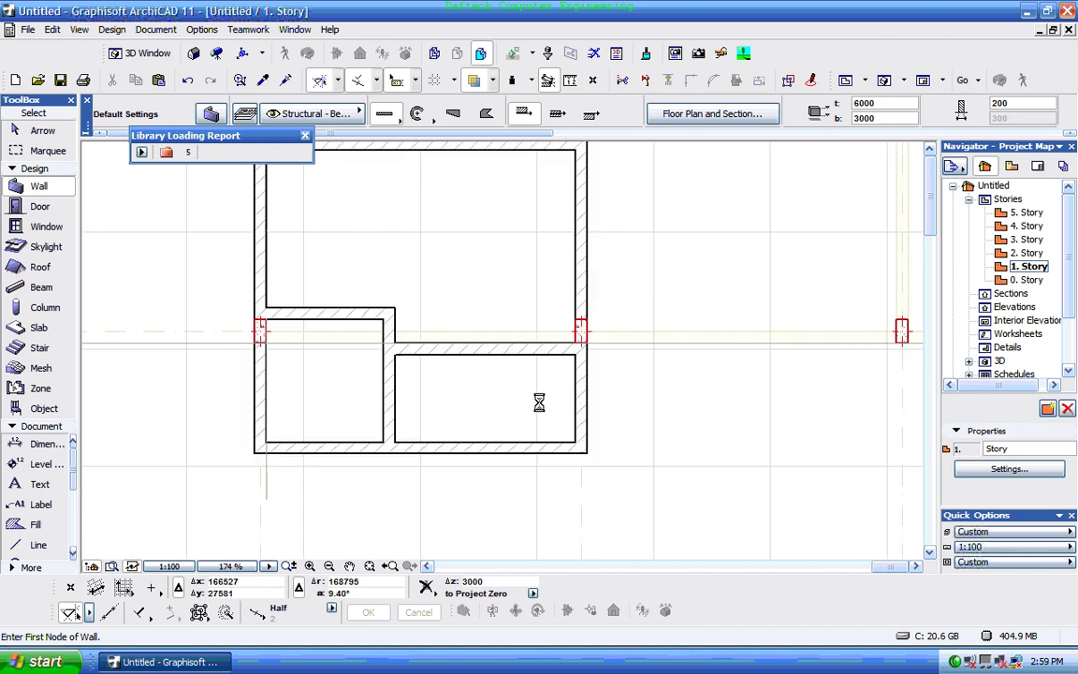
scroll(524, 426, down, 2)
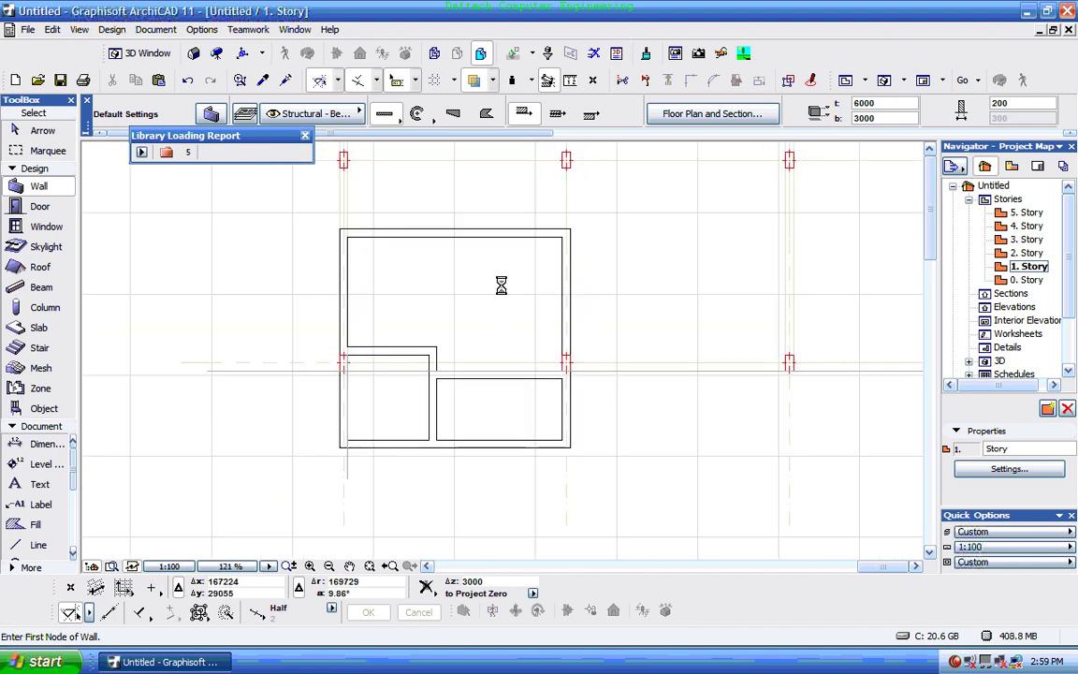
scroll(426, 257, up, 1)
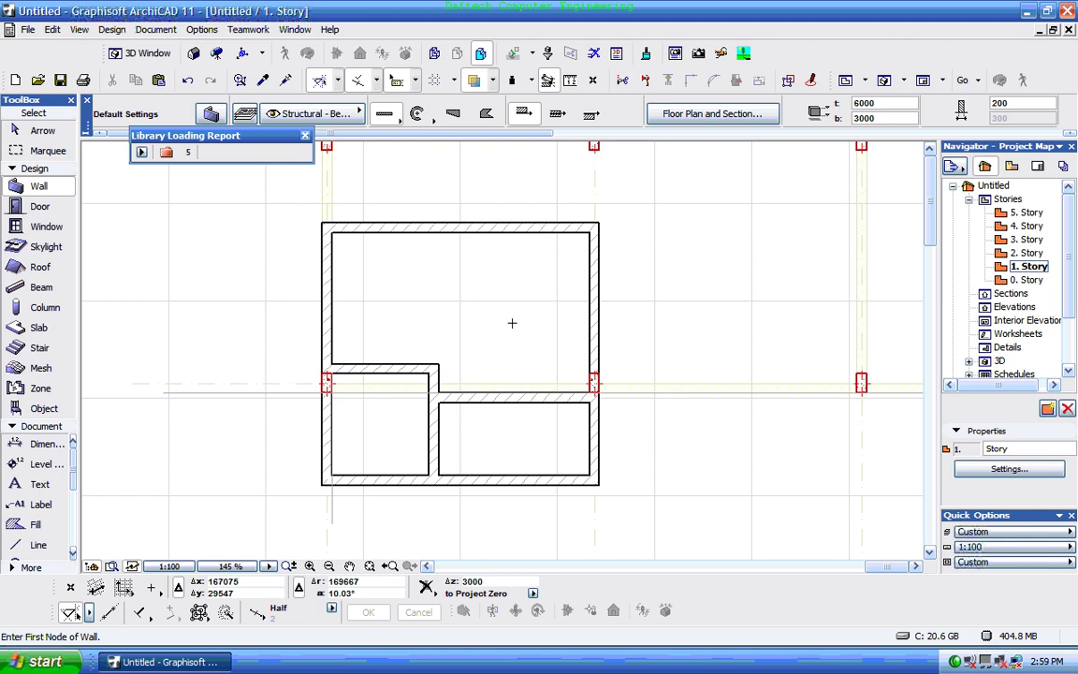
scroll(452, 276, up, 1)
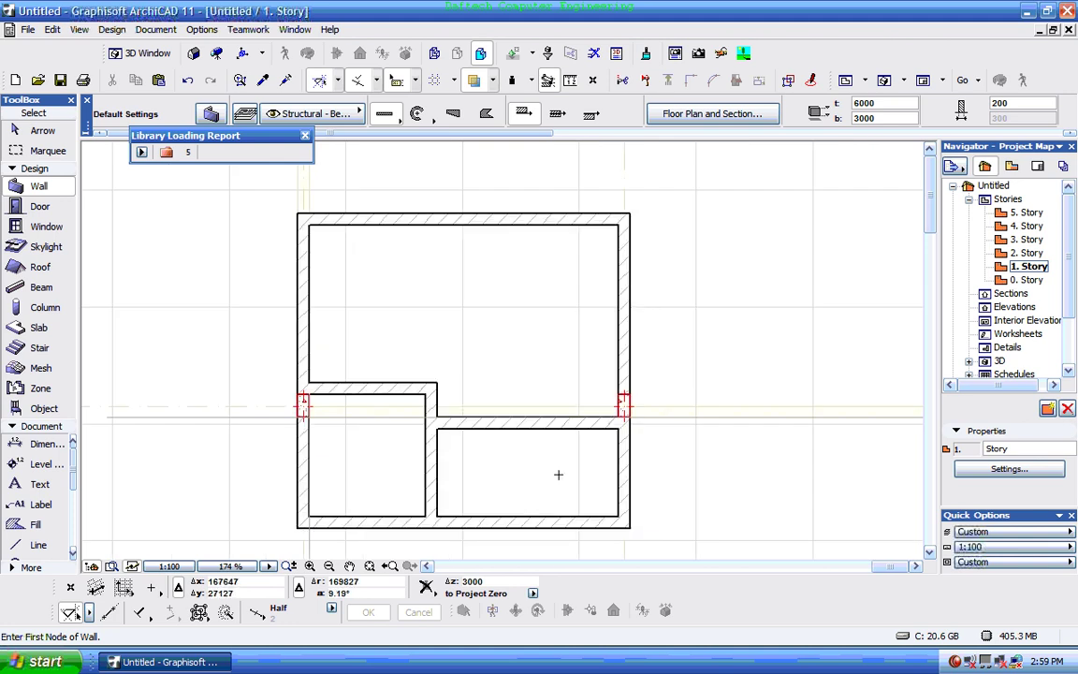
scroll(431, 332, down, 2)
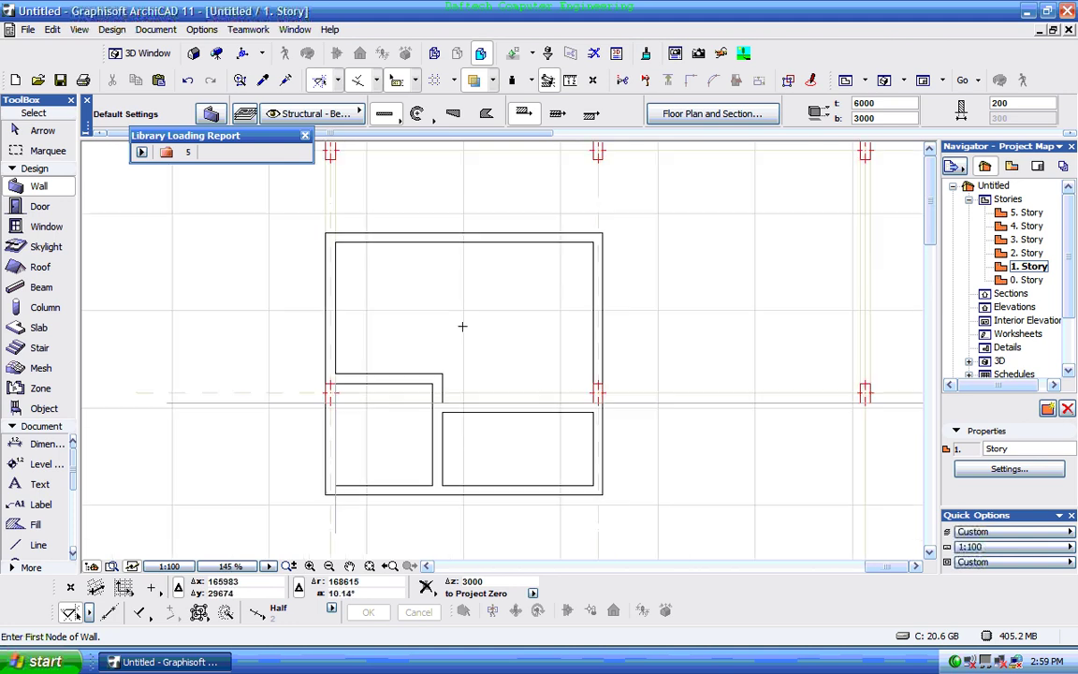
scroll(520, 411, up, 1)
scroll(490, 379, up, 2)
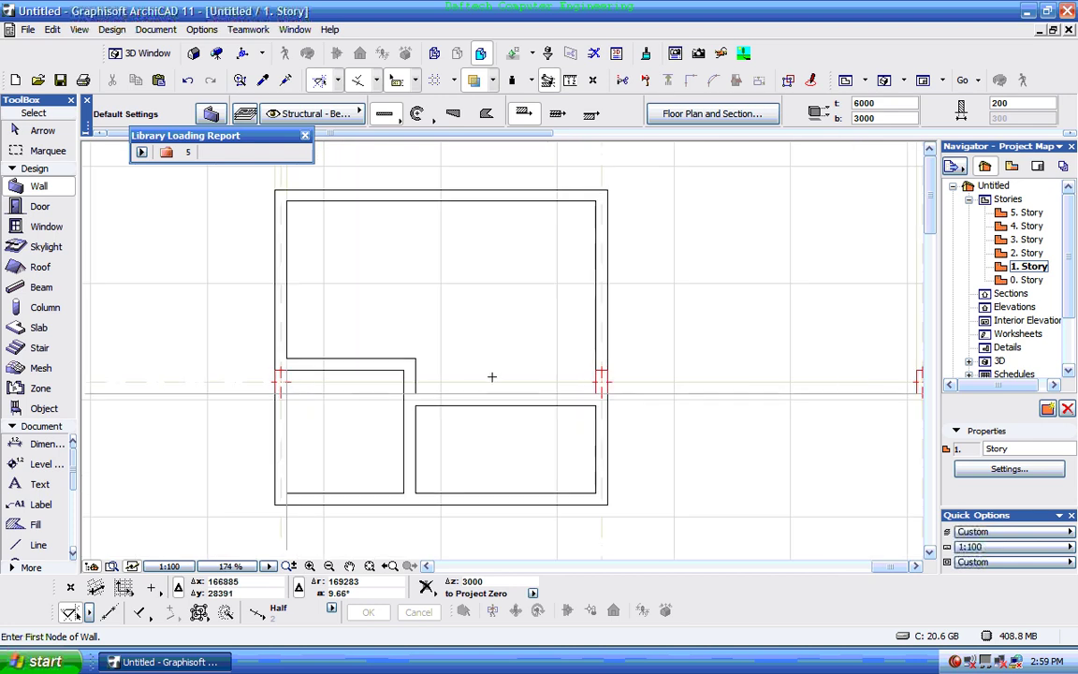
middle_drag(457, 366, 490, 388)
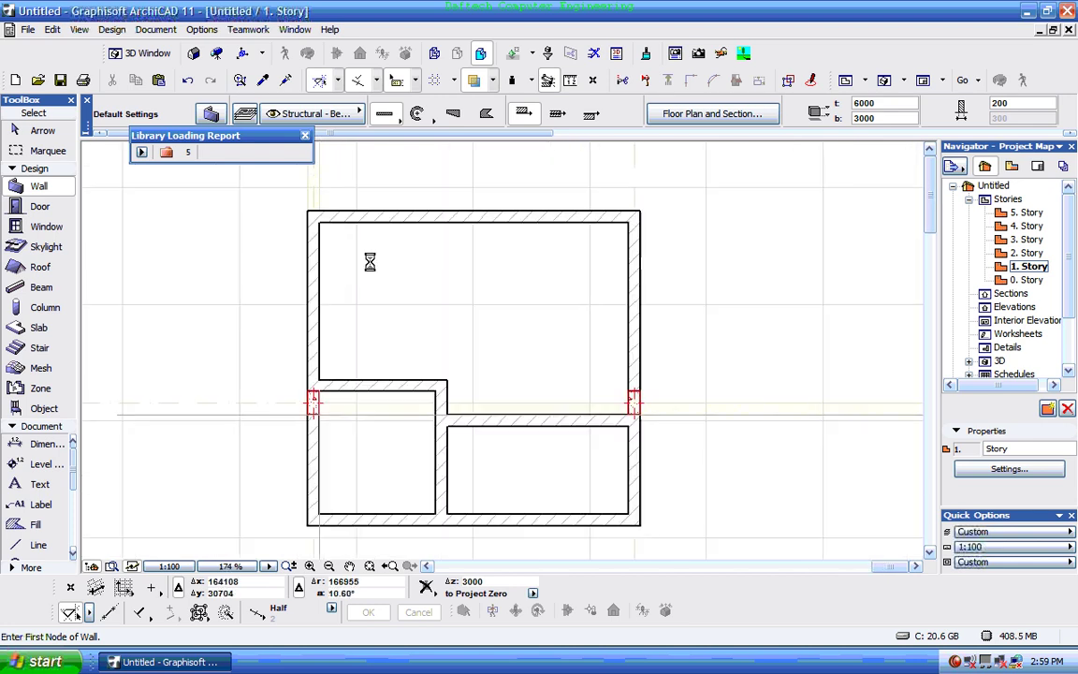
scroll(348, 385, down, 1)
scroll(352, 361, up, 1)
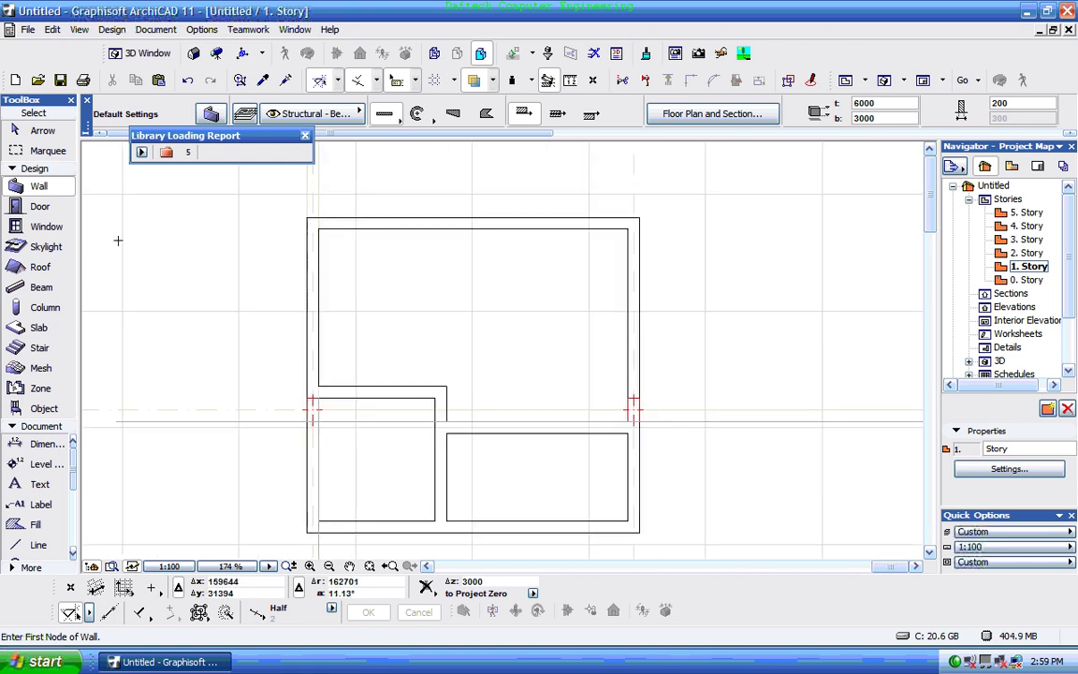
- Draw a vertical line about 2700 mm long from the top wall to the partition, about 750 mm from the left wall's inner face
click(35, 547)
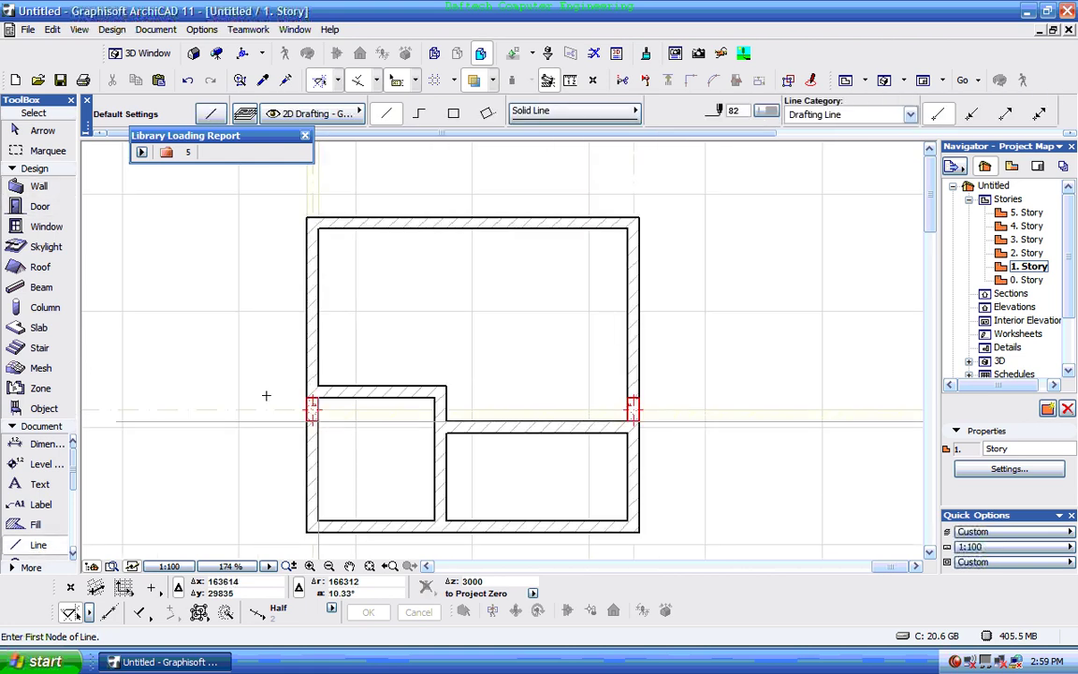
click(362, 228)
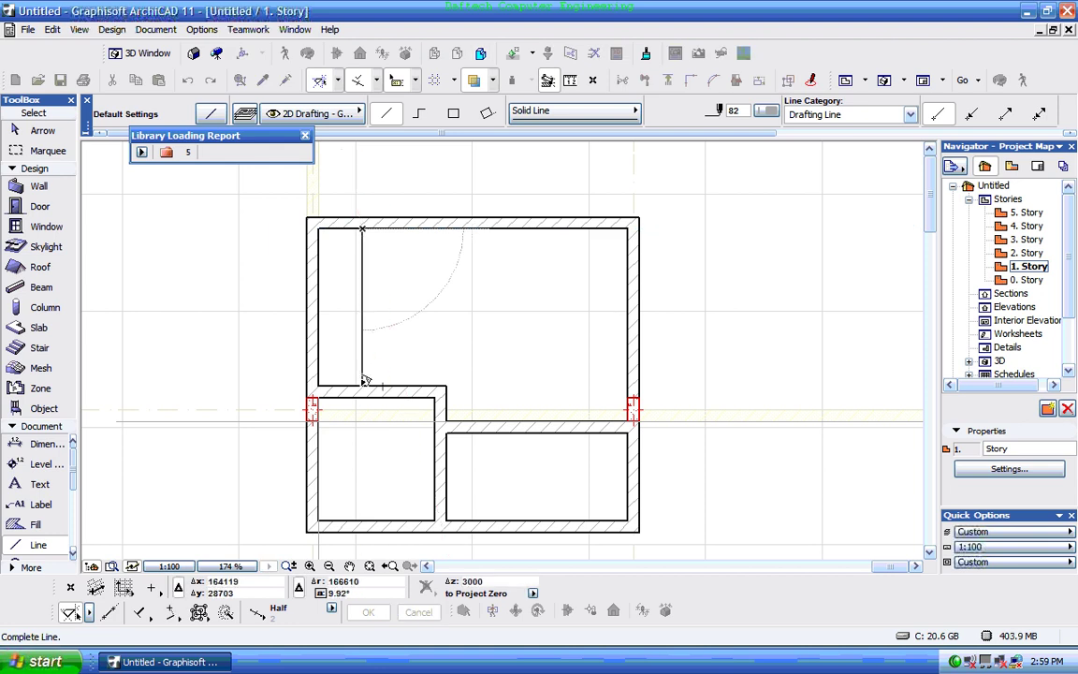
click(362, 379)
- Draw two crossing diagonal lines between opposite corners of the narrow strip between the left wall and the vertical line
click(362, 229)
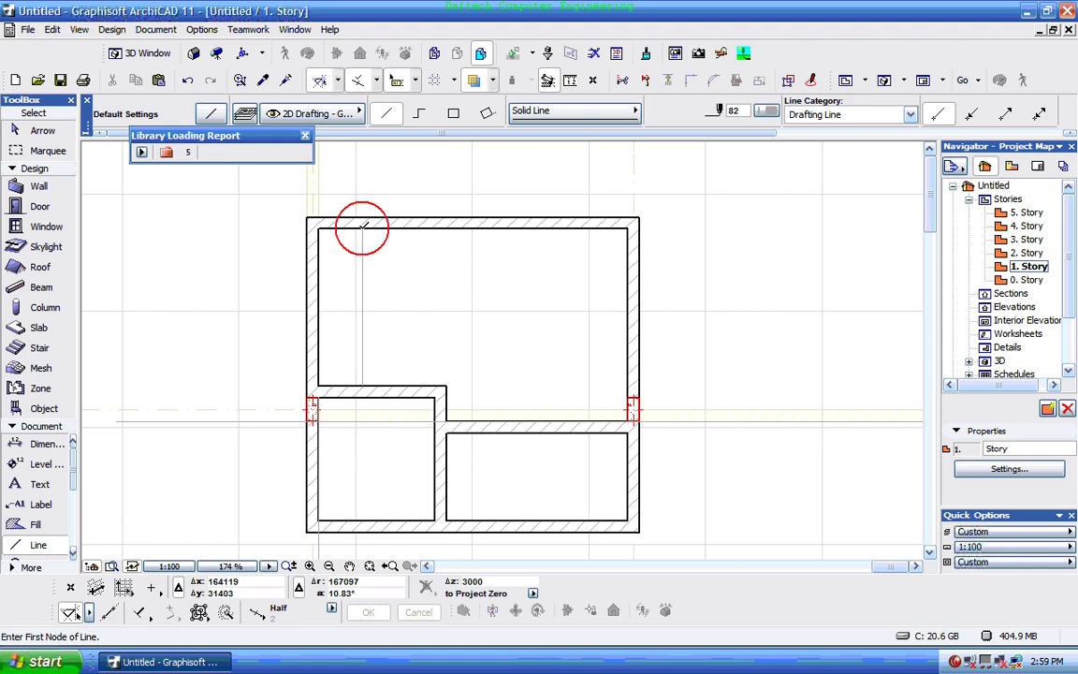
click(323, 379)
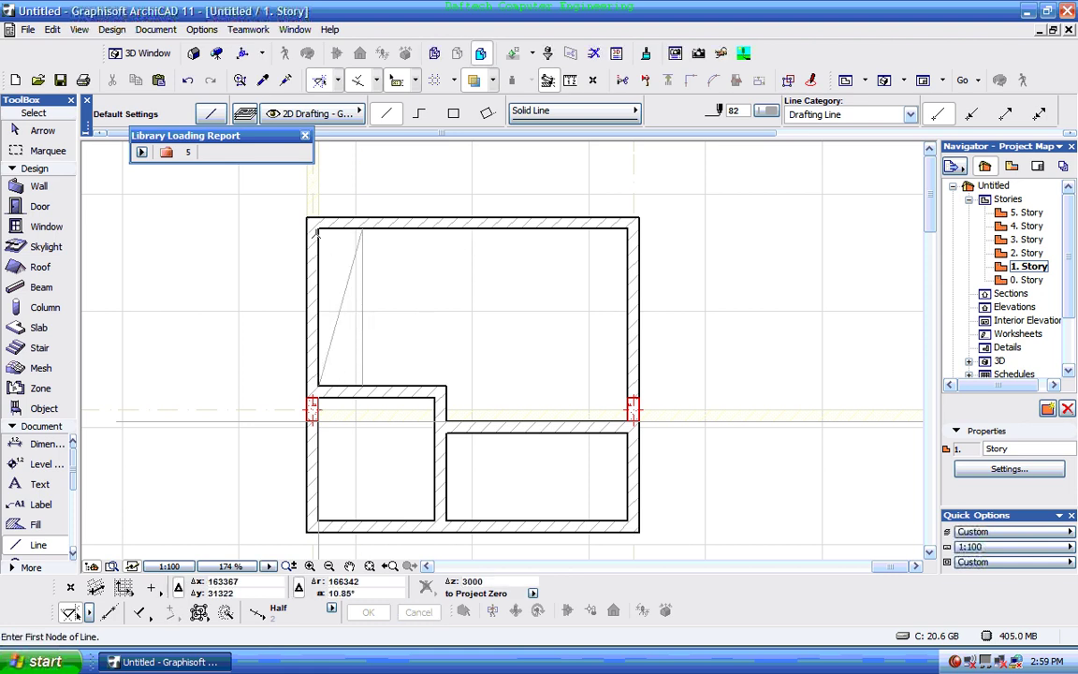
click(318, 227)
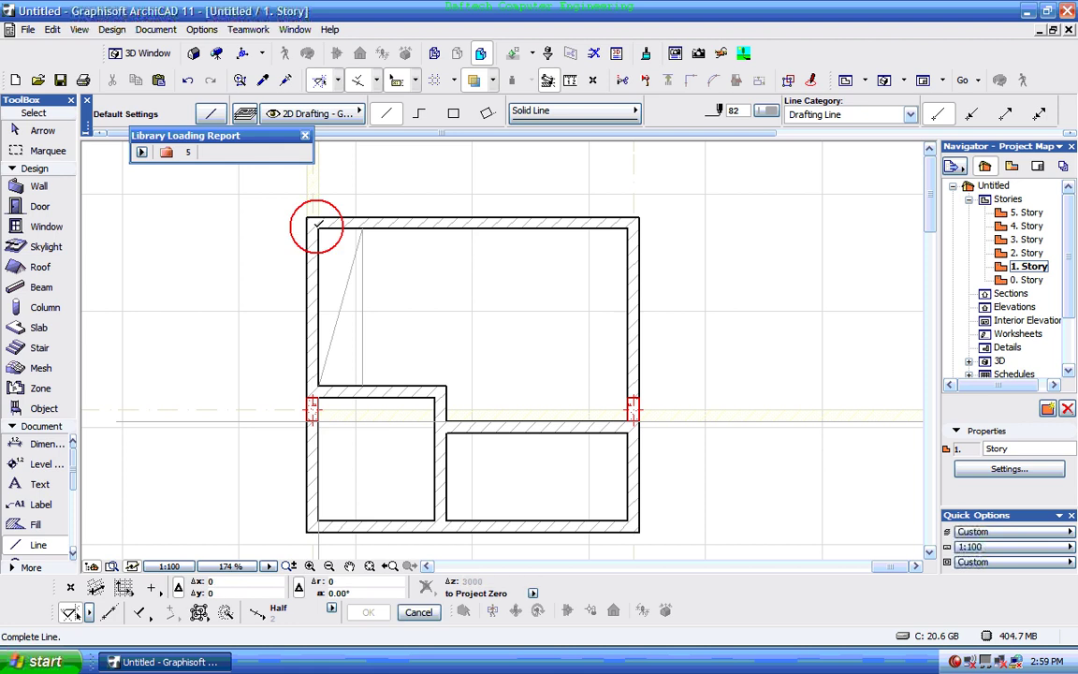
click(362, 380)
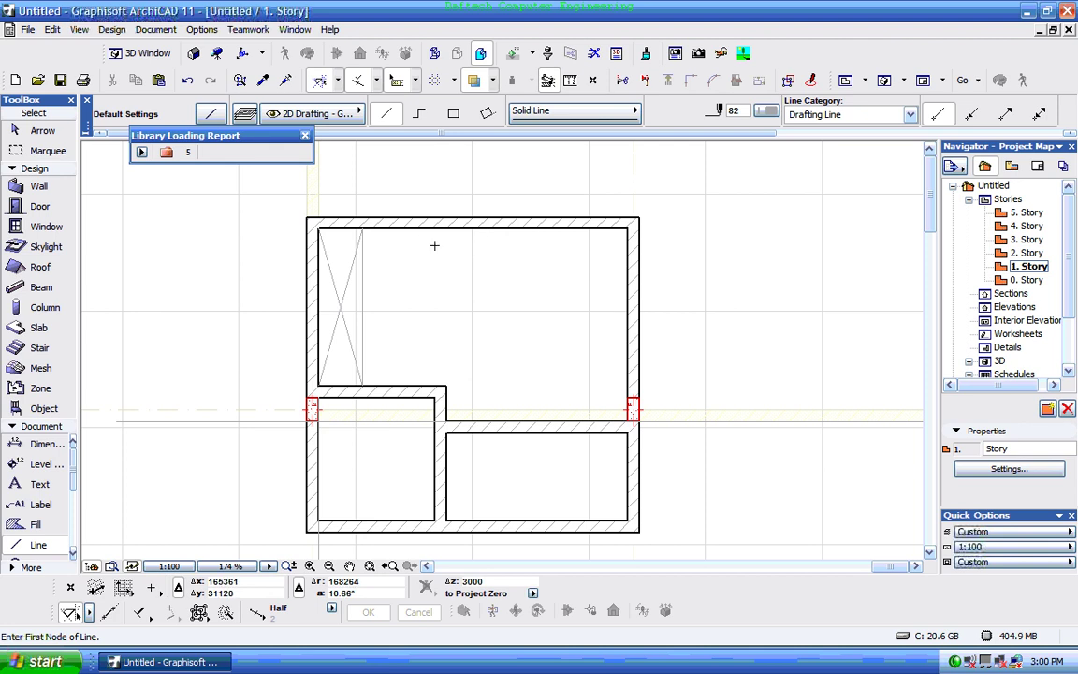
scroll(436, 245, down, 3)
scroll(433, 374, down, 2)
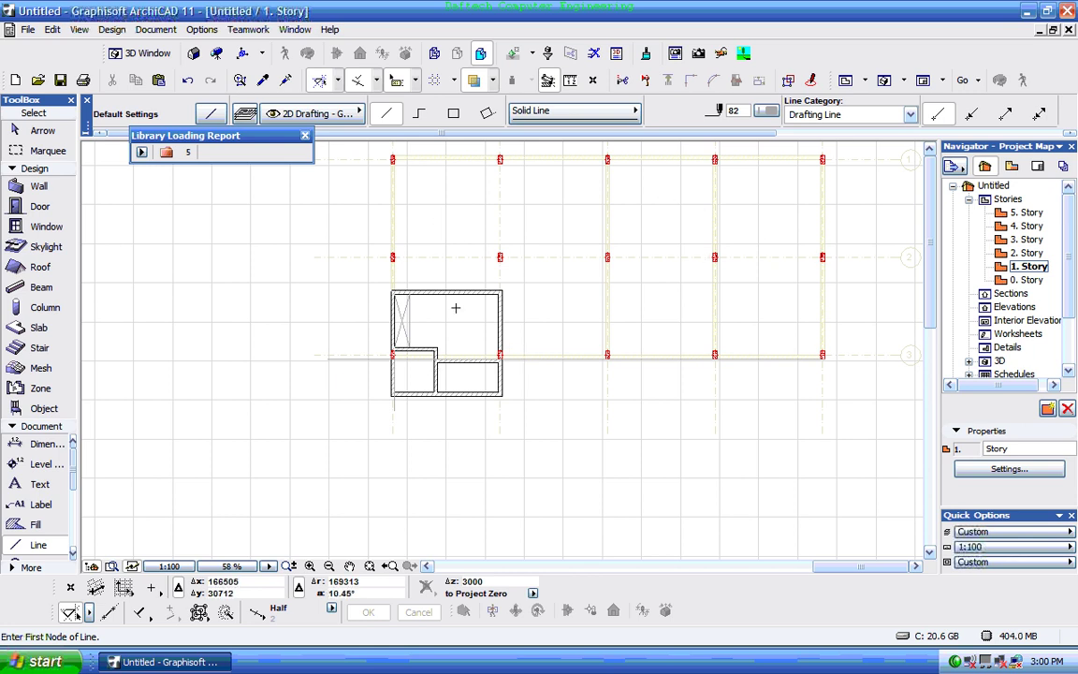
scroll(456, 307, up, 2)
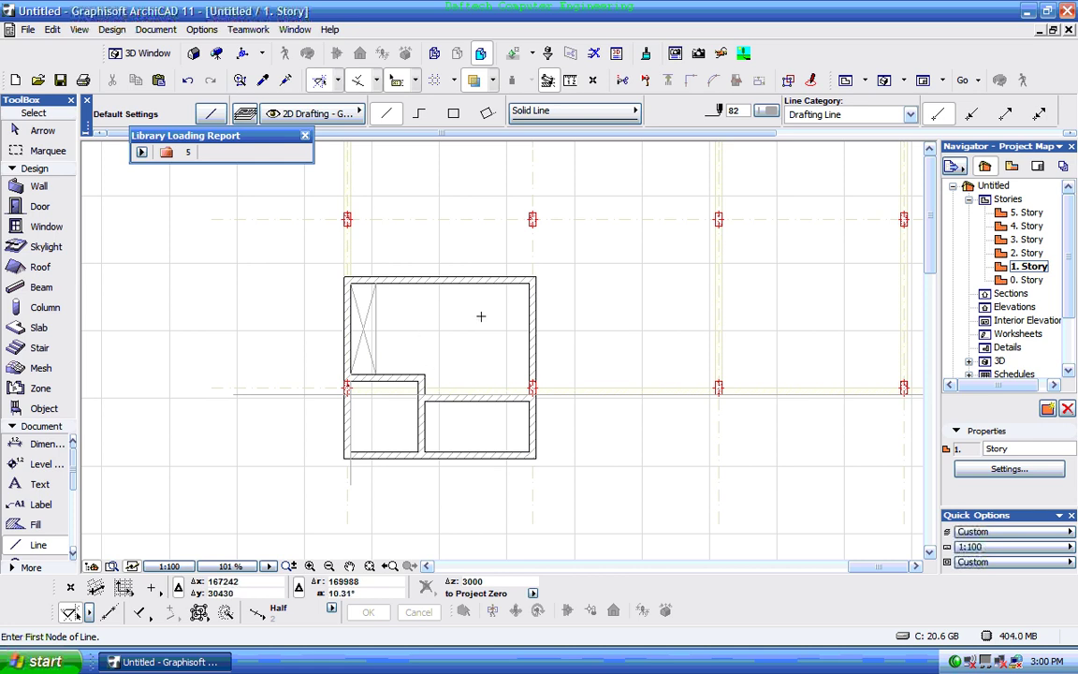
scroll(422, 315, down, 1)
scroll(426, 382, down, 2)
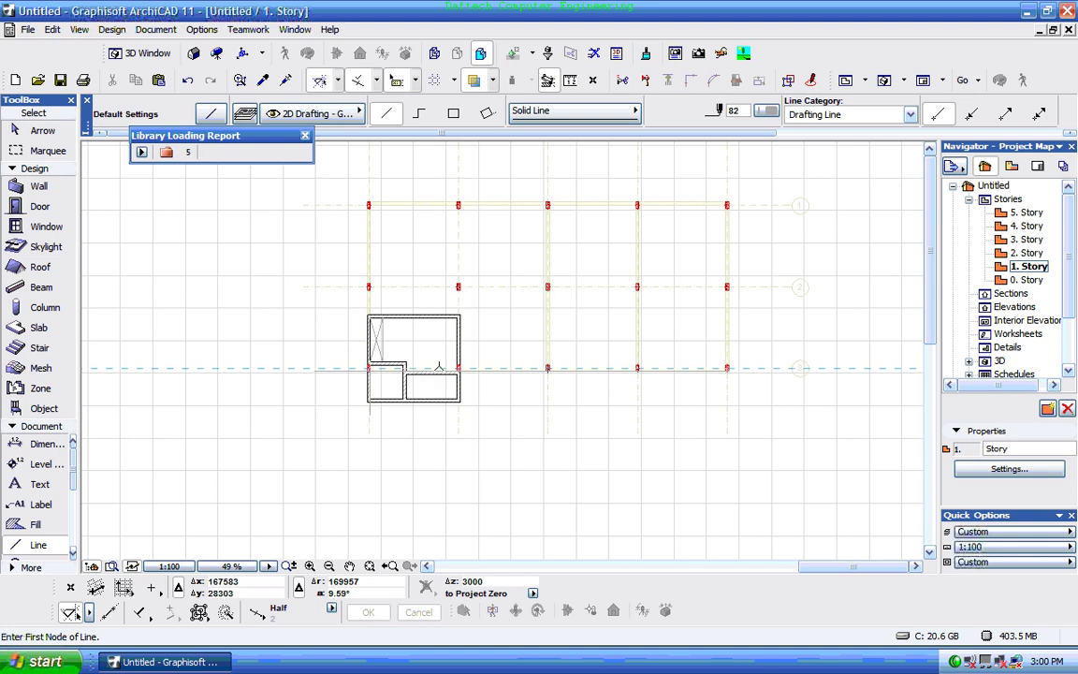
- Place a 900 x 2100 D1 11 door in the enclosure's top wall beside the crossed strip, swinging into the upper room
scroll(435, 363, up, 2)
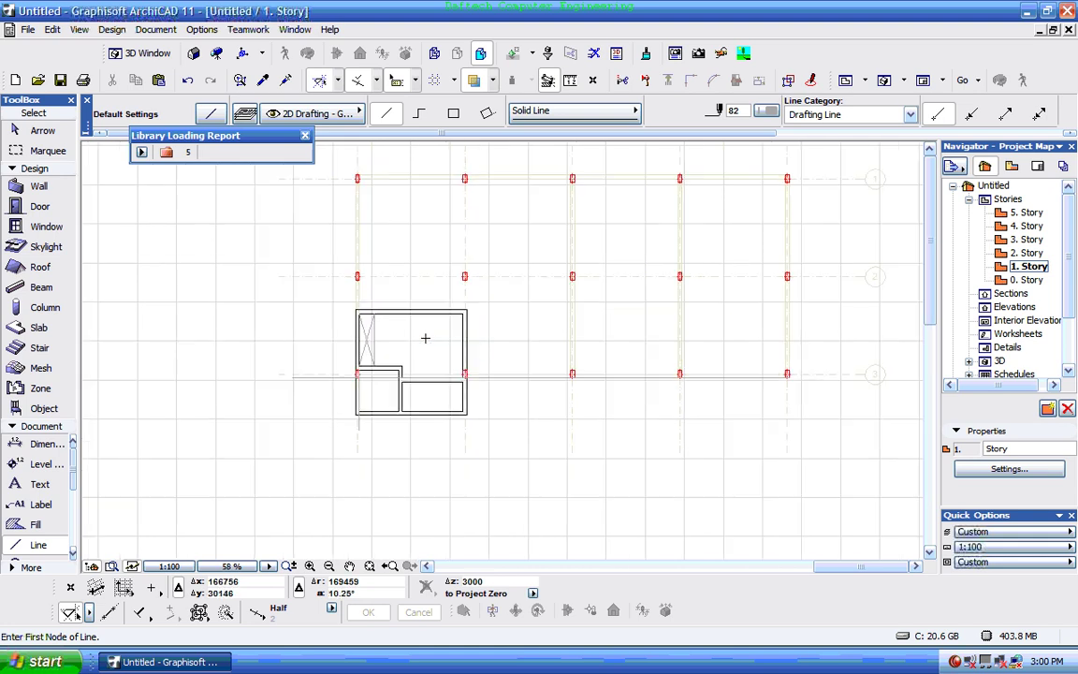
scroll(427, 335, up, 3)
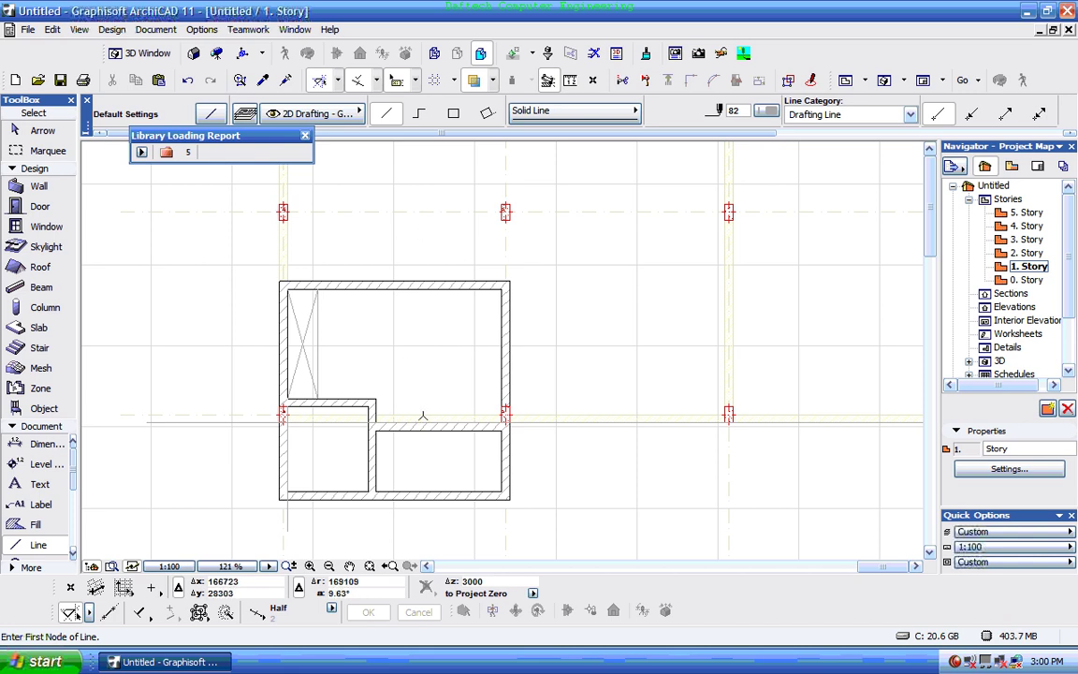
scroll(420, 413, up, 1)
scroll(526, 355, down, 2)
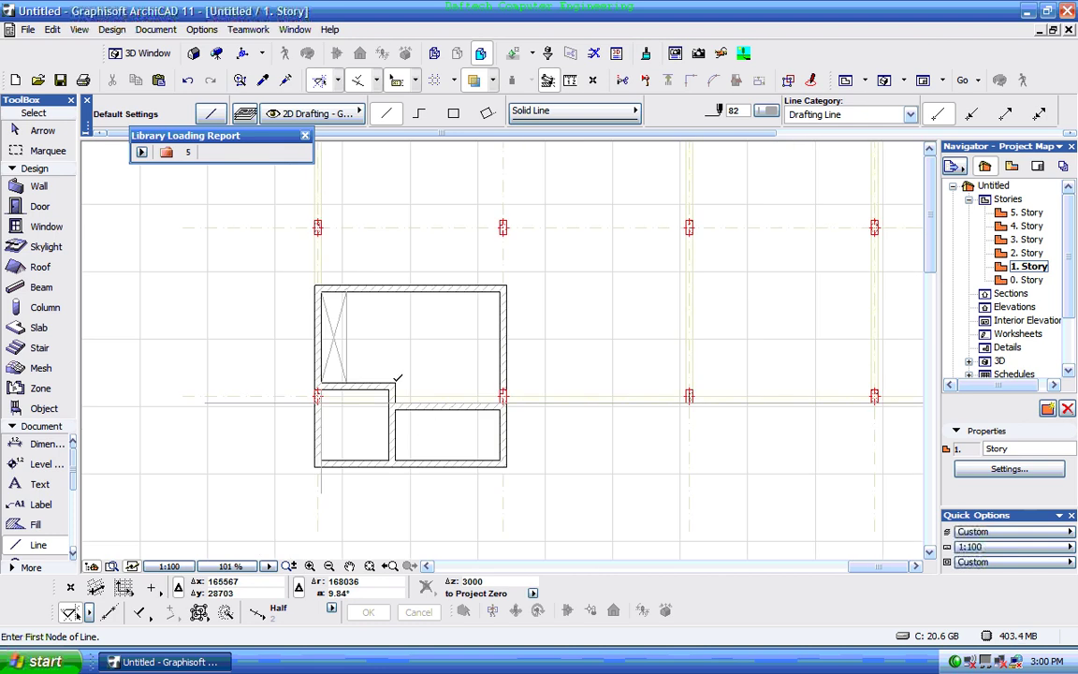
scroll(393, 328, up, 1)
click(41, 208)
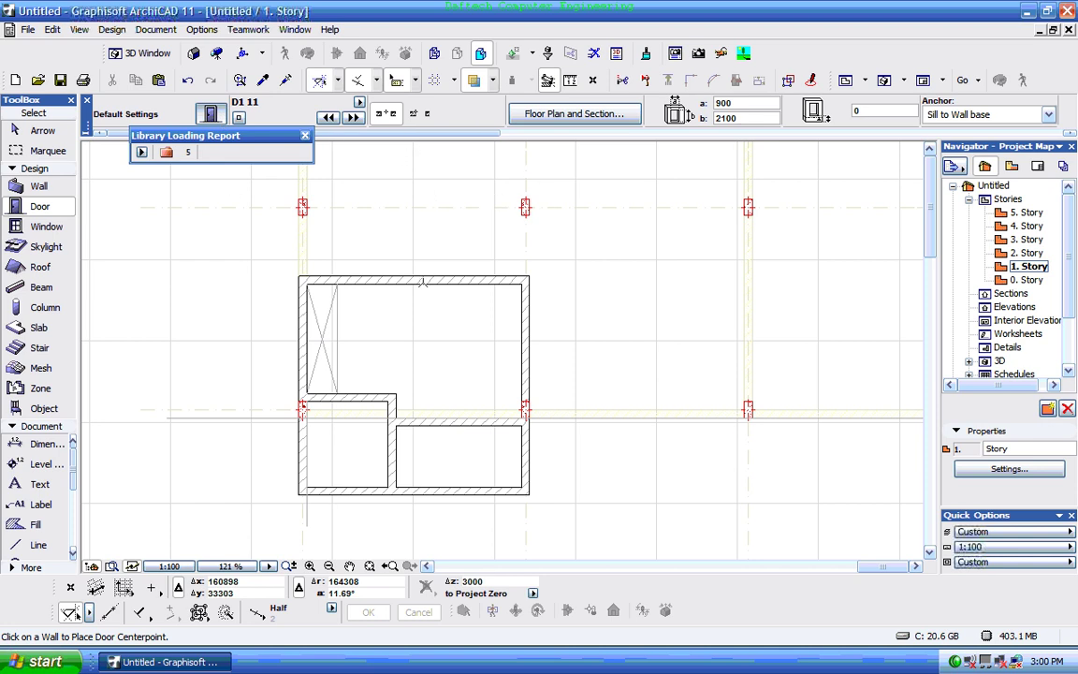
key(ctrl+t)
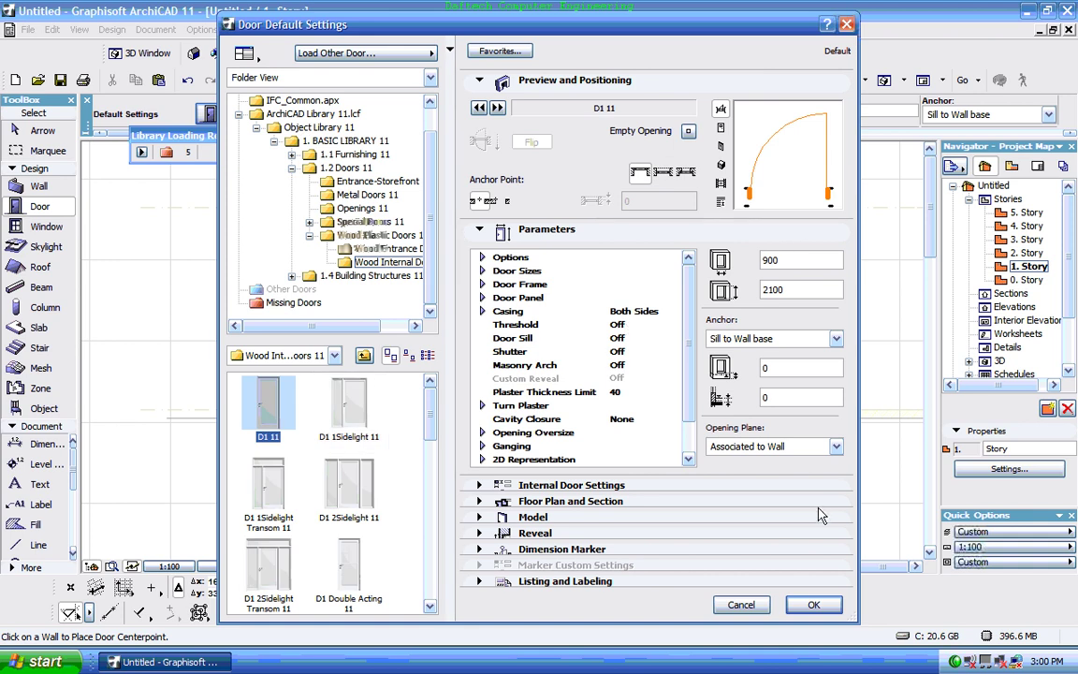
click(813, 605)
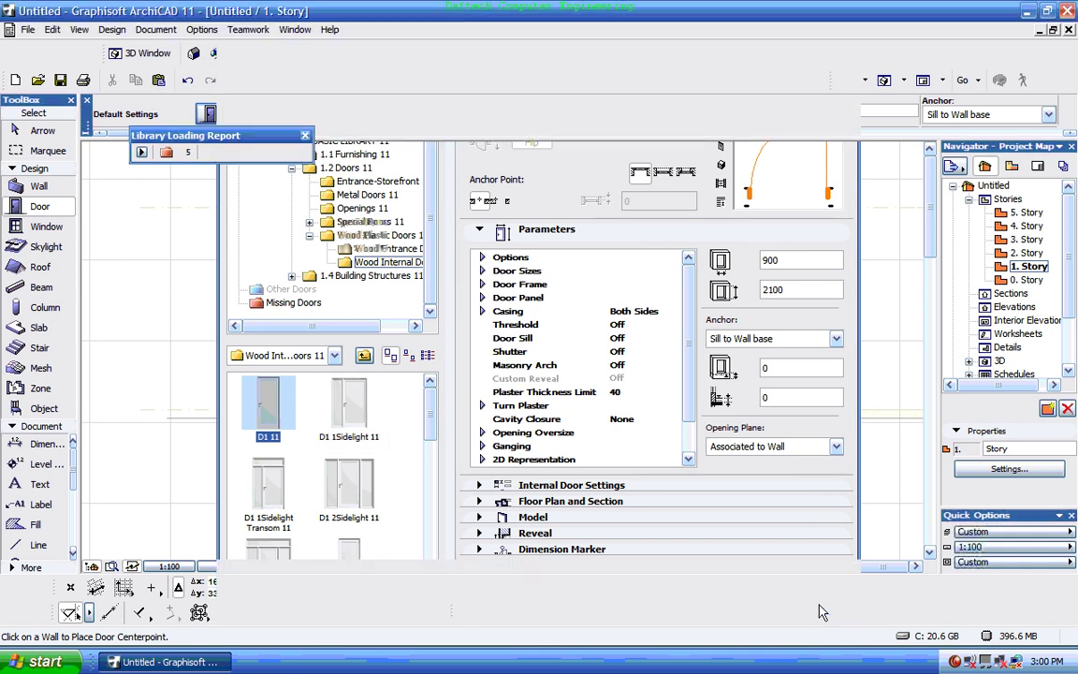
scroll(425, 281, up, 3)
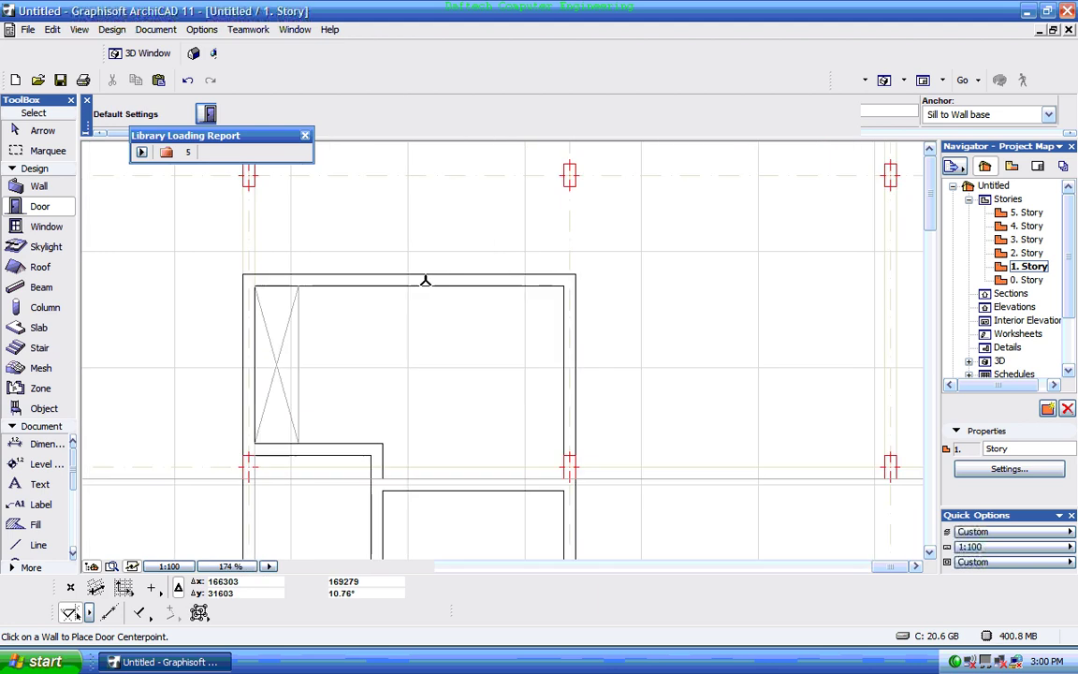
scroll(407, 274, down, 3)
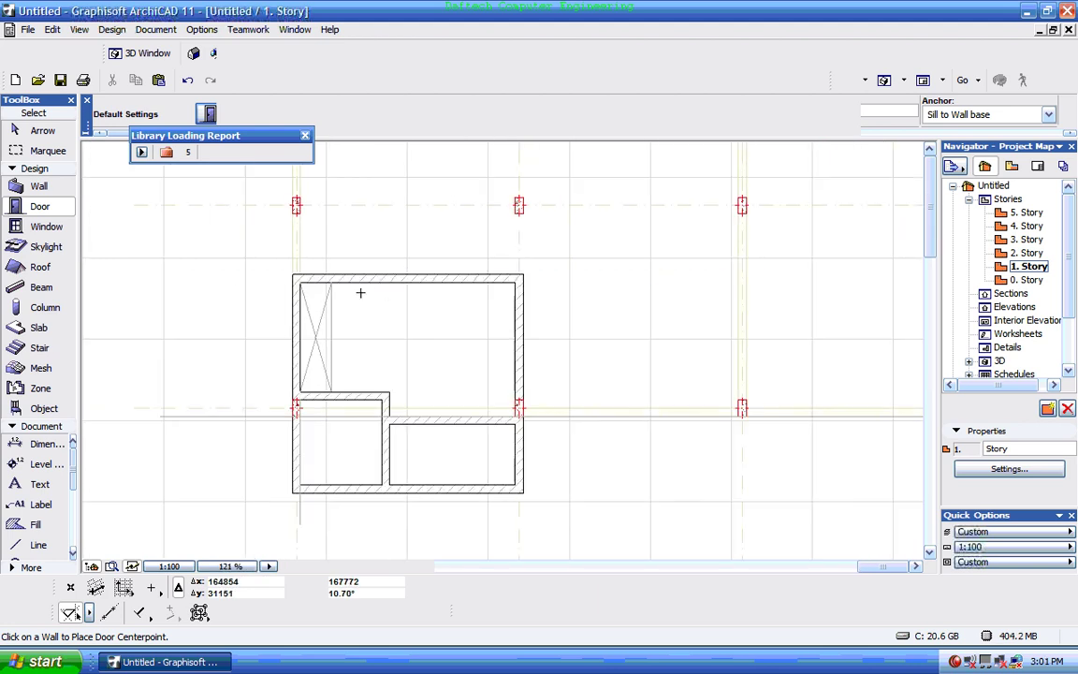
scroll(361, 285, up, 2)
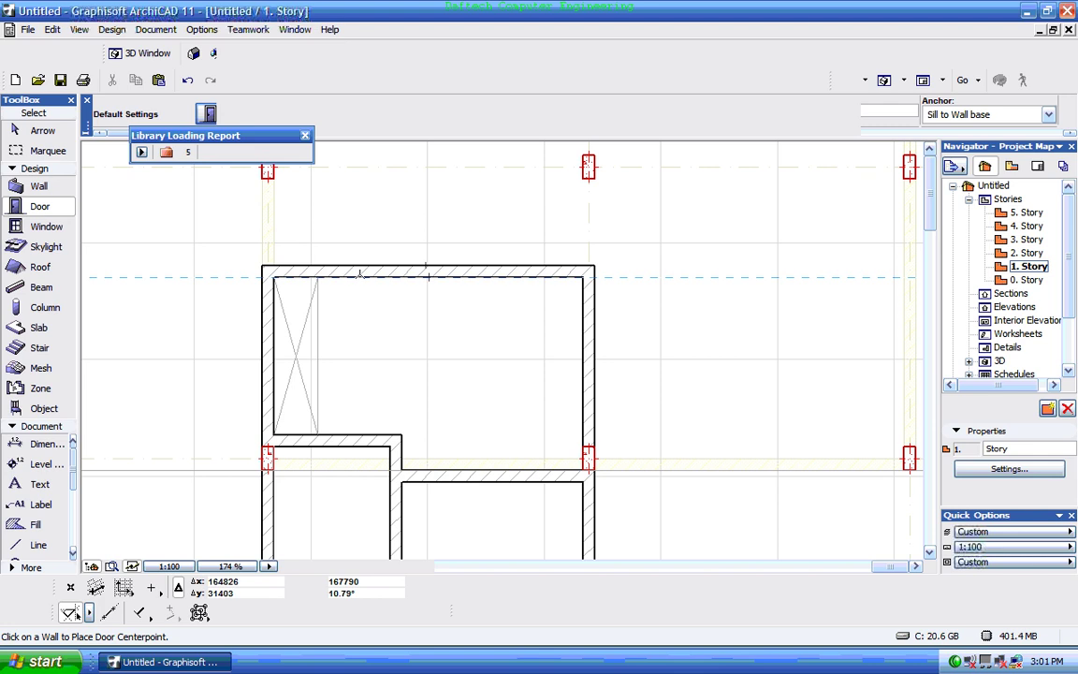
click(373, 271)
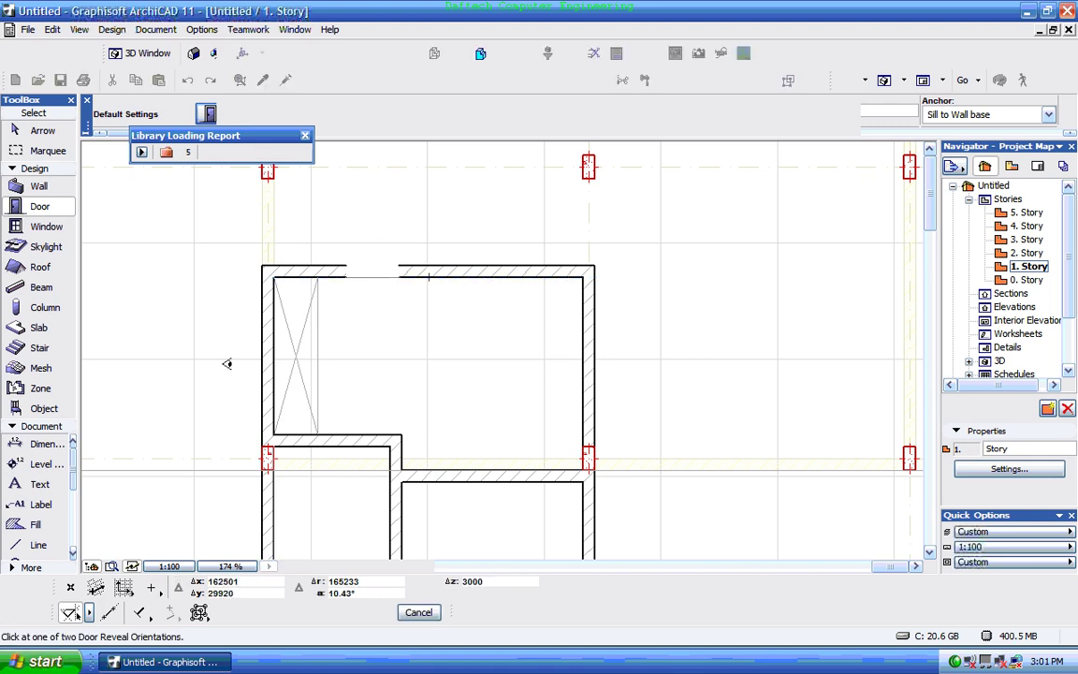
click(151, 323)
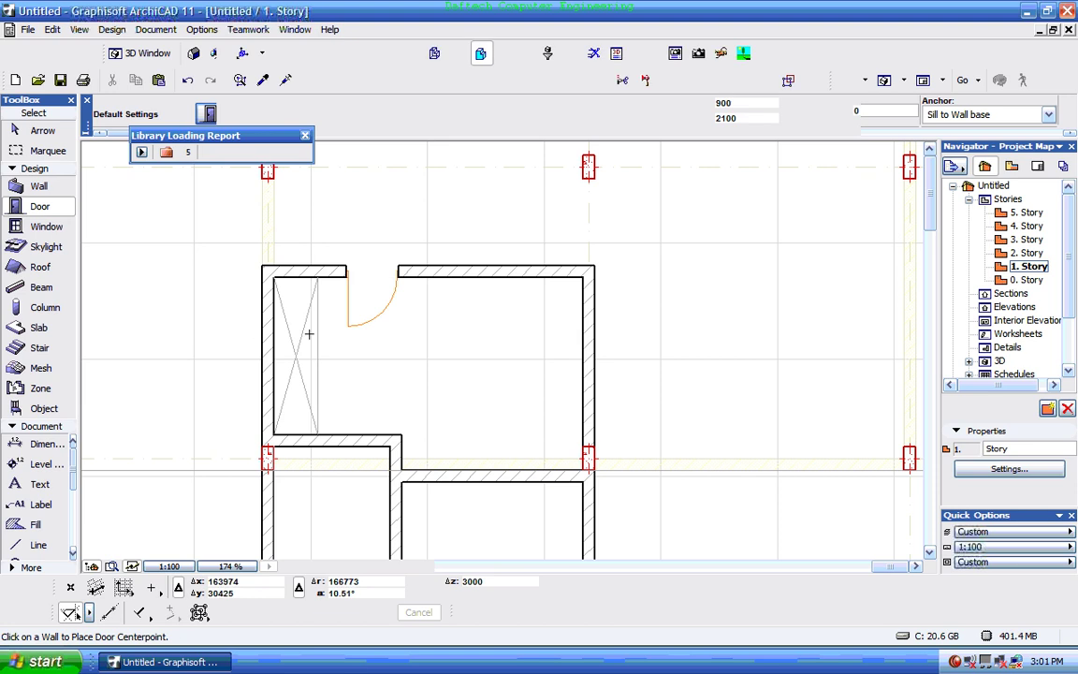
- Examine the upper room's layout and the horizontal partition above the lower-right room for the next opening
scroll(289, 319, down, 3)
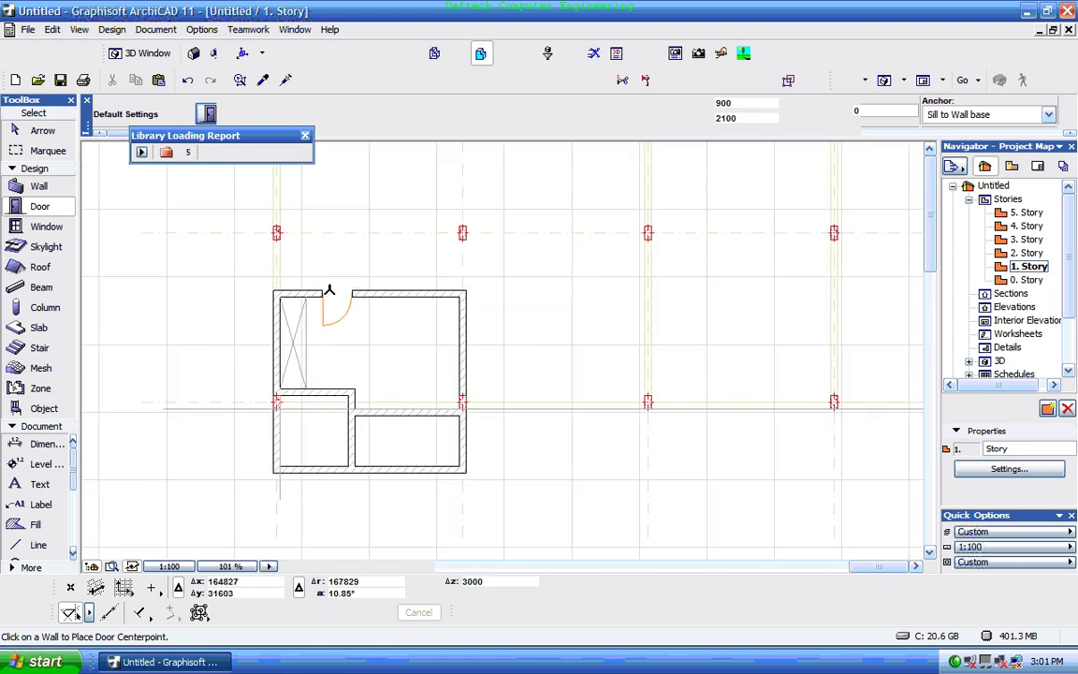
scroll(326, 290, up, 1)
scroll(323, 317, up, 1)
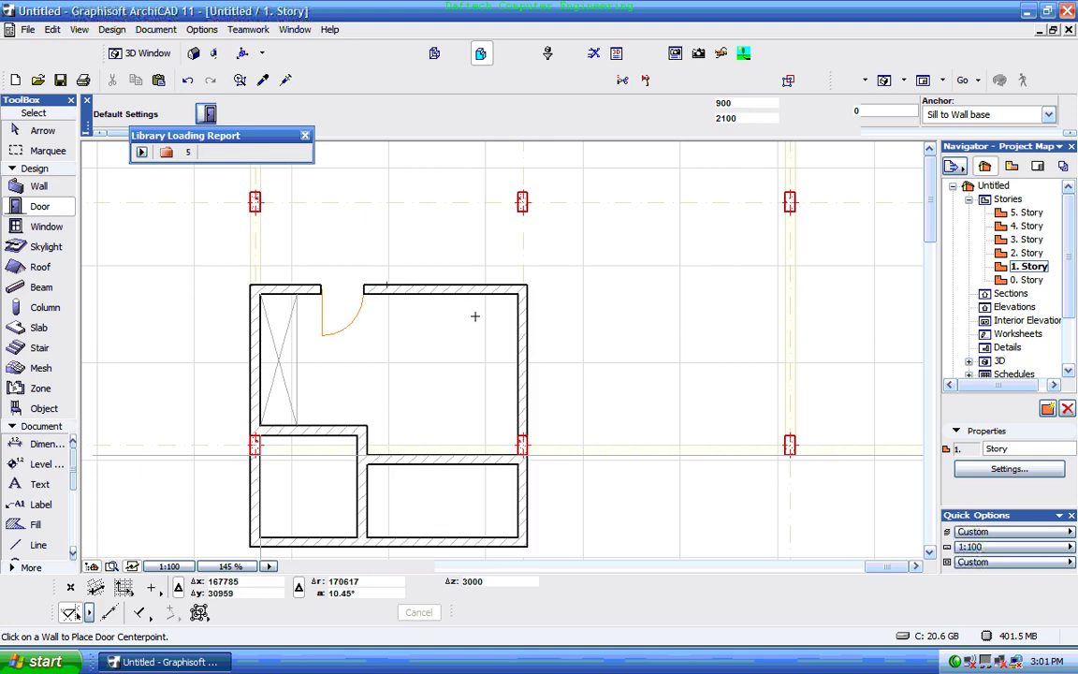
scroll(477, 315, down, 1)
scroll(434, 447, up, 4)
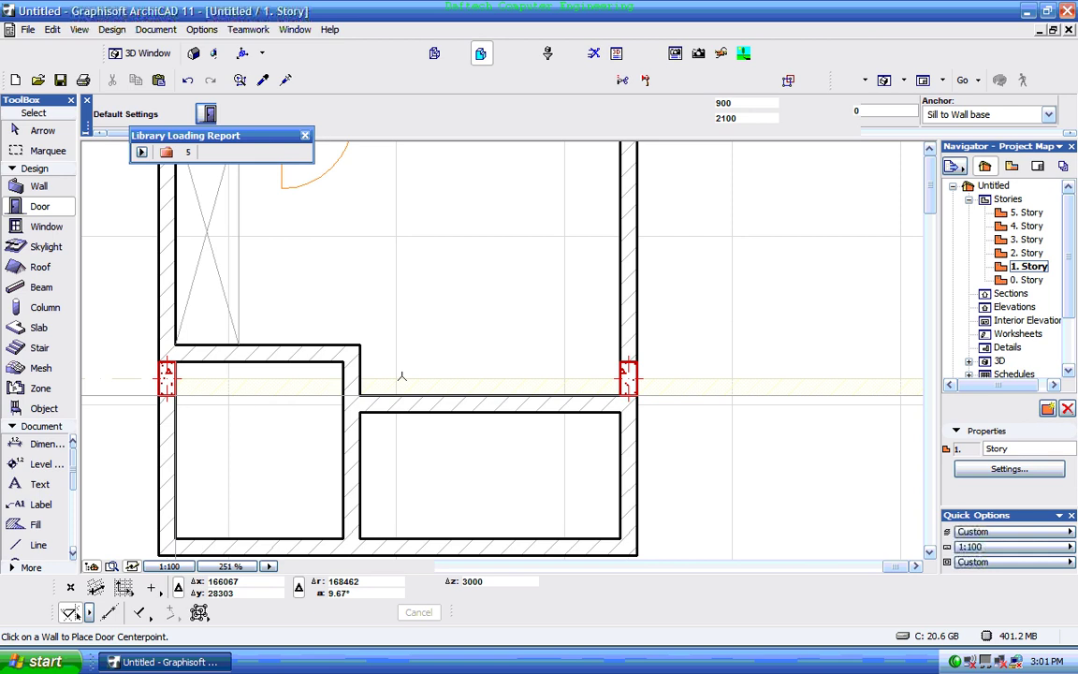
scroll(400, 374, down, 4)
scroll(430, 390, up, 3)
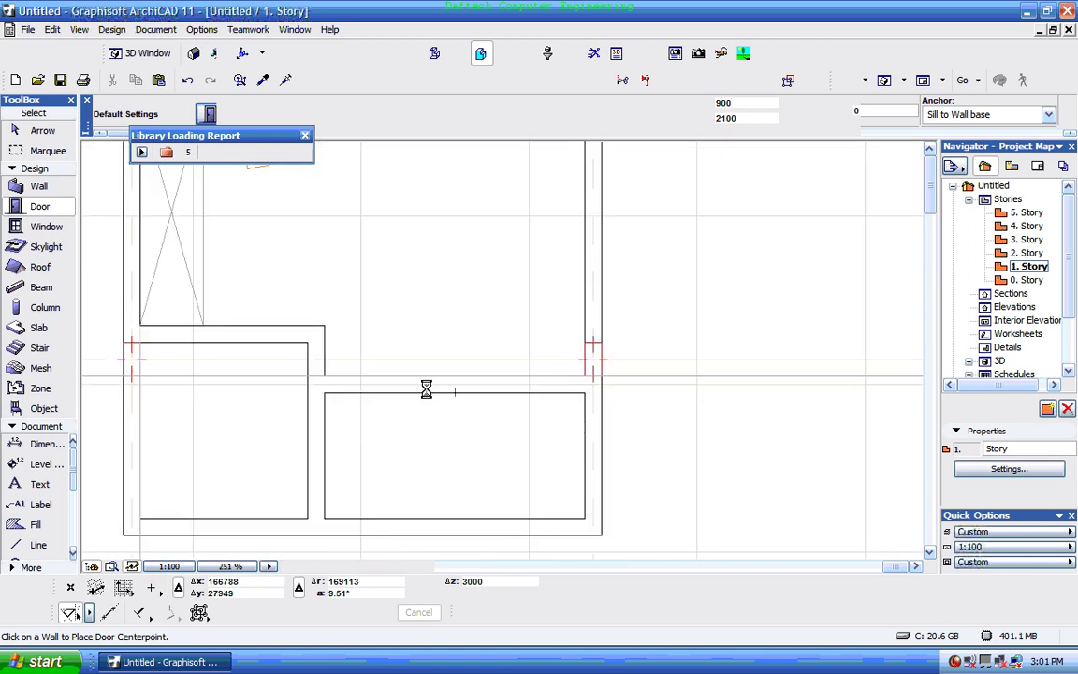
scroll(426, 384, up, 2)
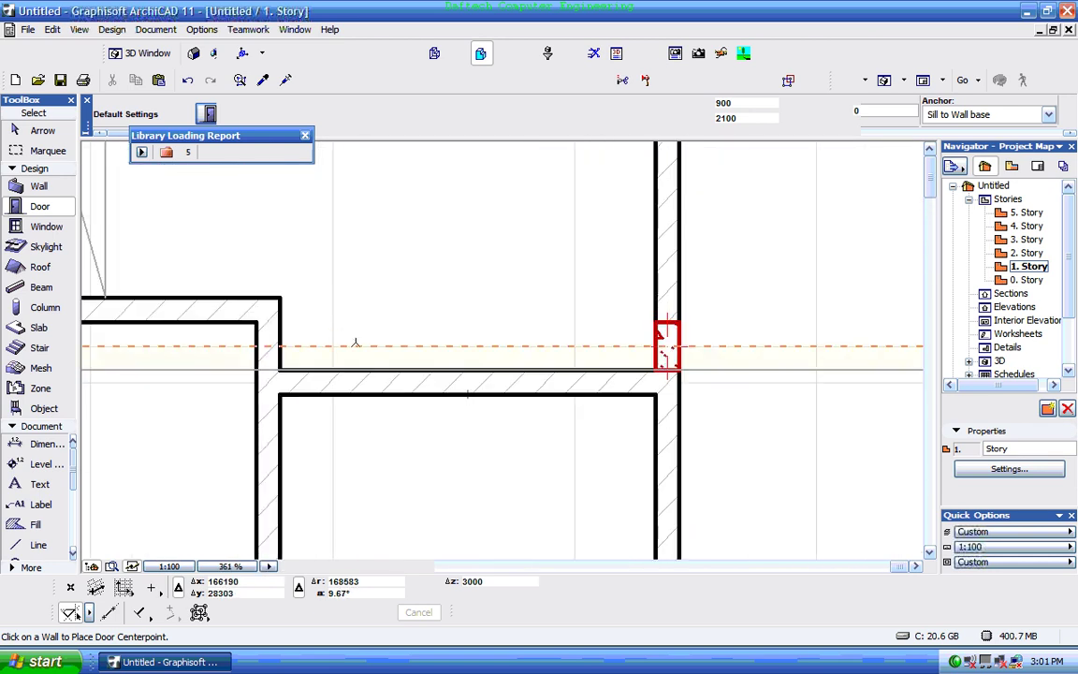
scroll(435, 323, down, 3)
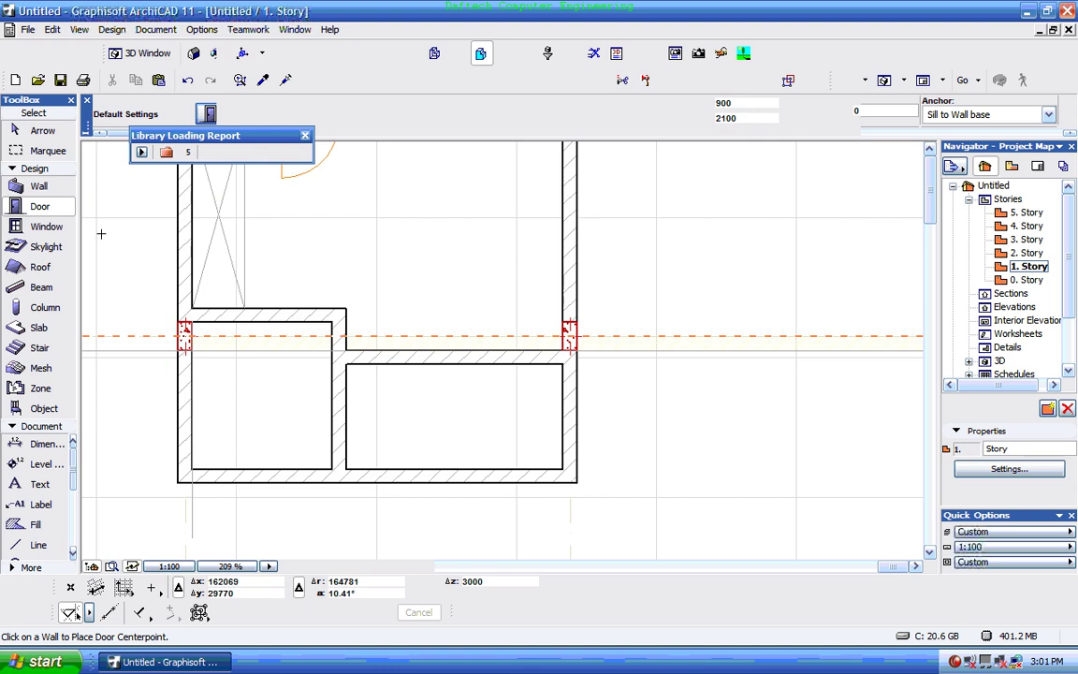
- Browse the door library's wood, special, metal, opening and cabinet categories for another door type
click(209, 113)
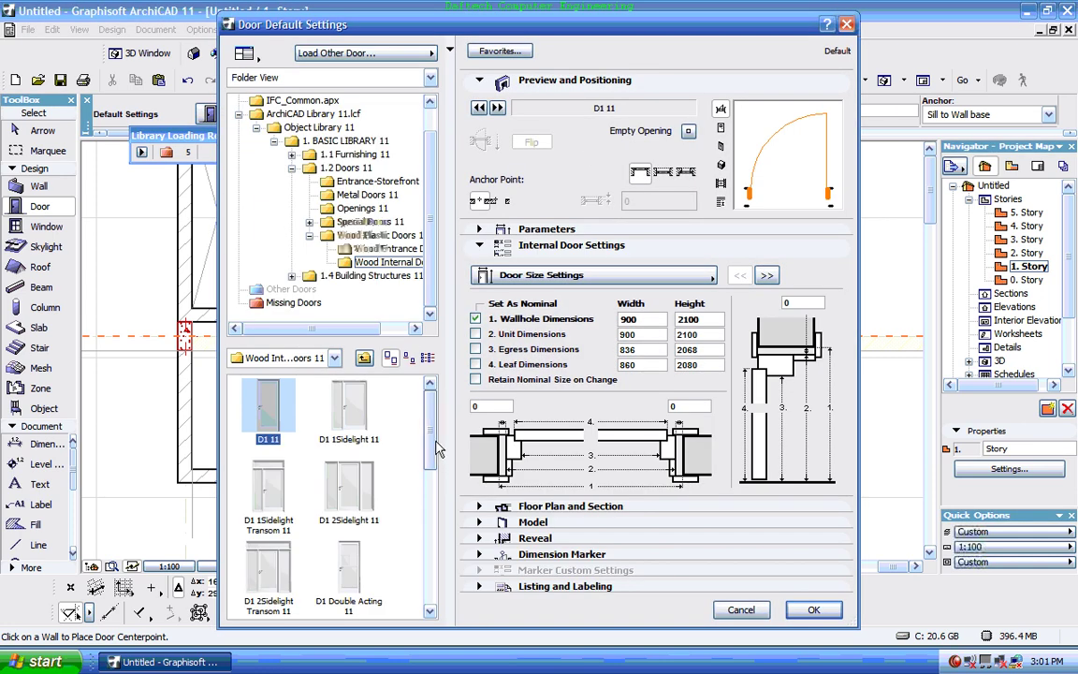
drag(432, 445, 432, 611)
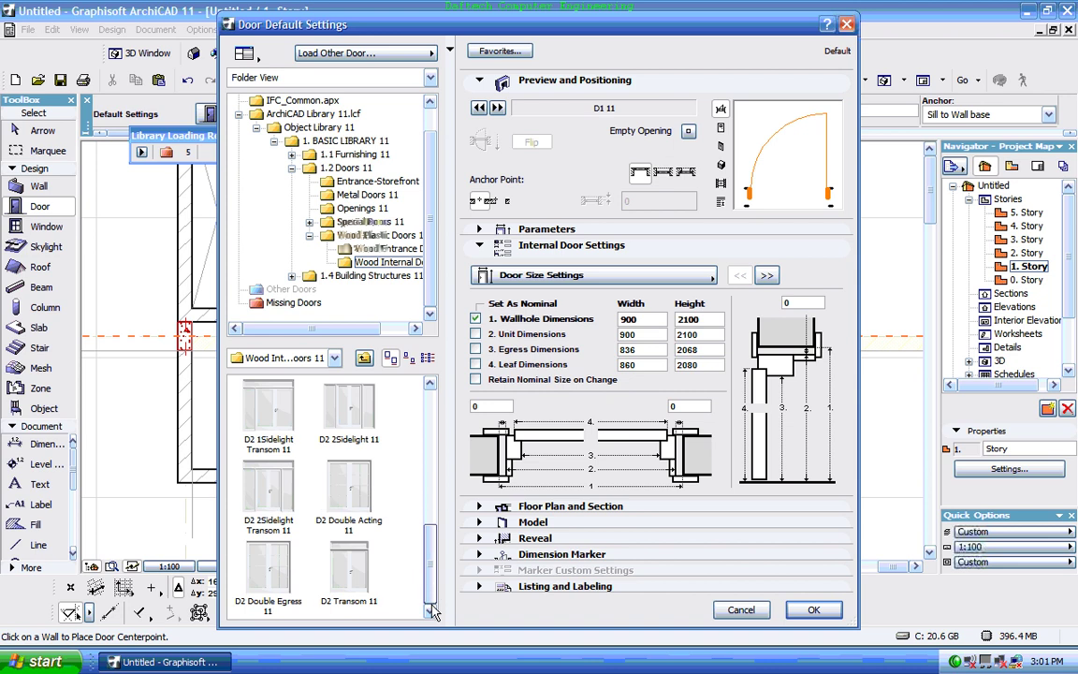
click(384, 250)
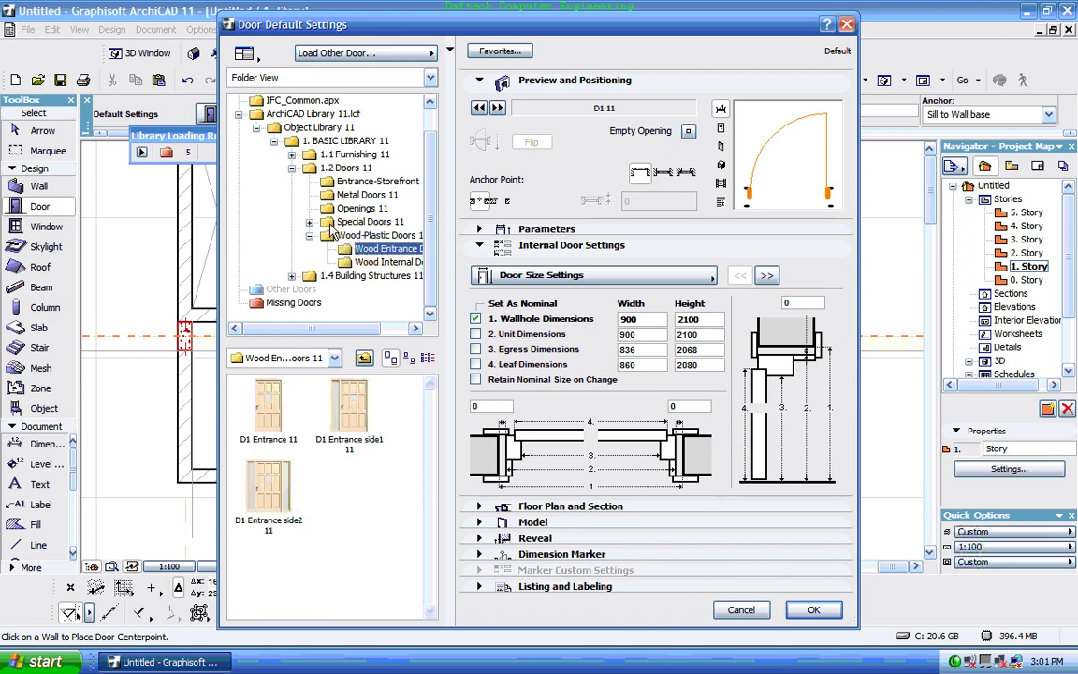
click(309, 223)
click(345, 235)
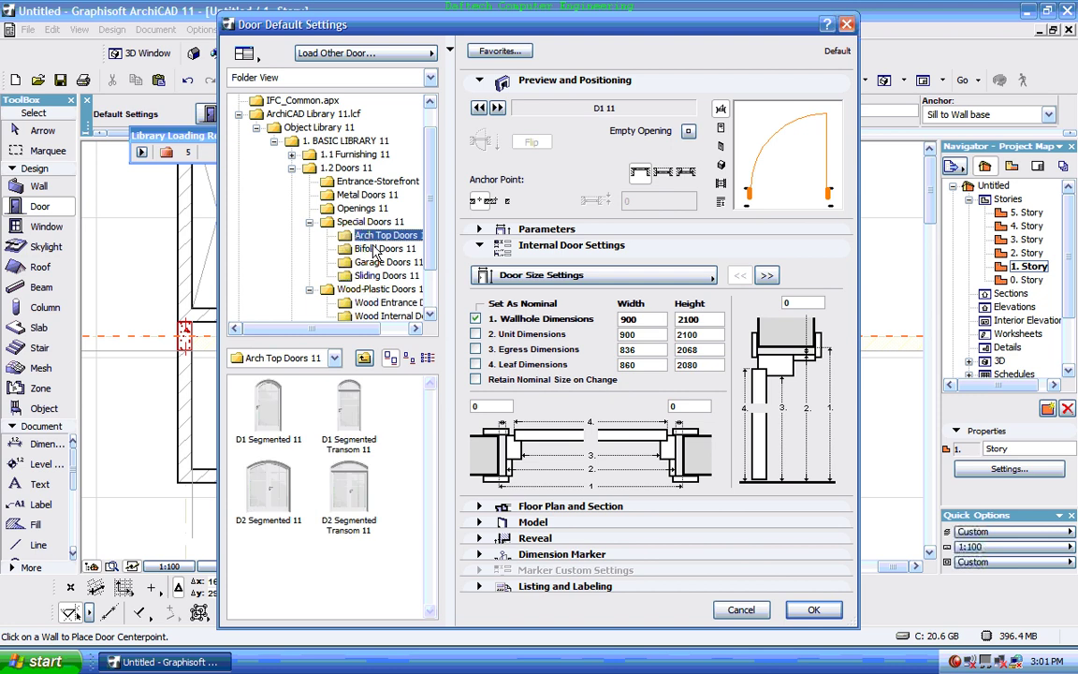
click(374, 251)
click(378, 264)
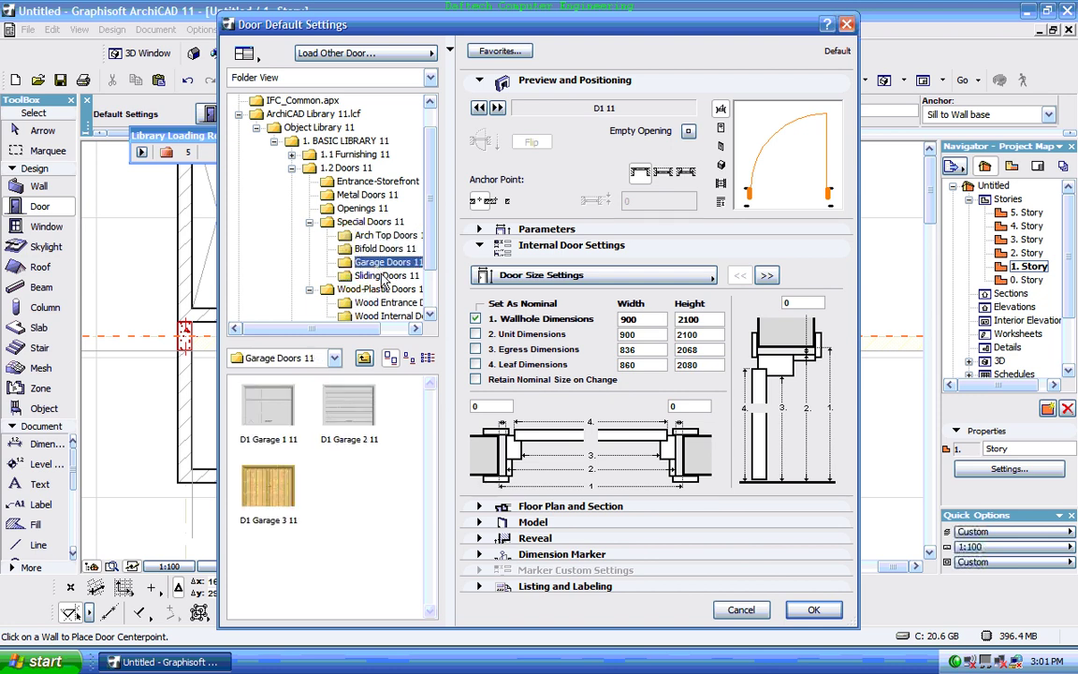
click(382, 277)
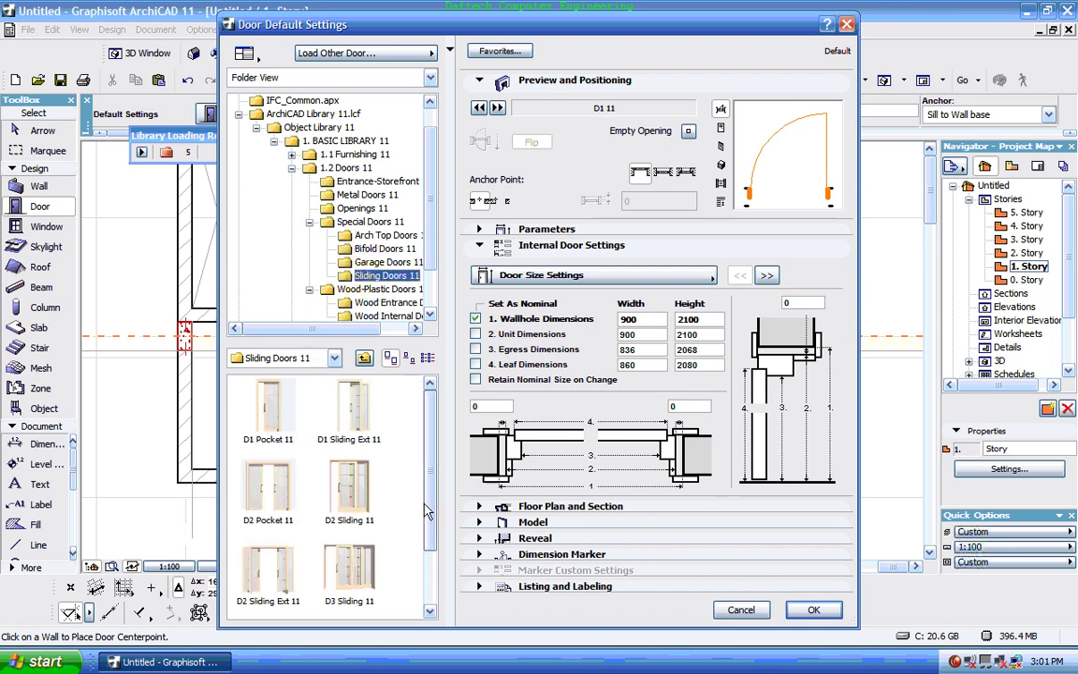
click(430, 613)
scroll(431, 458, up, 2)
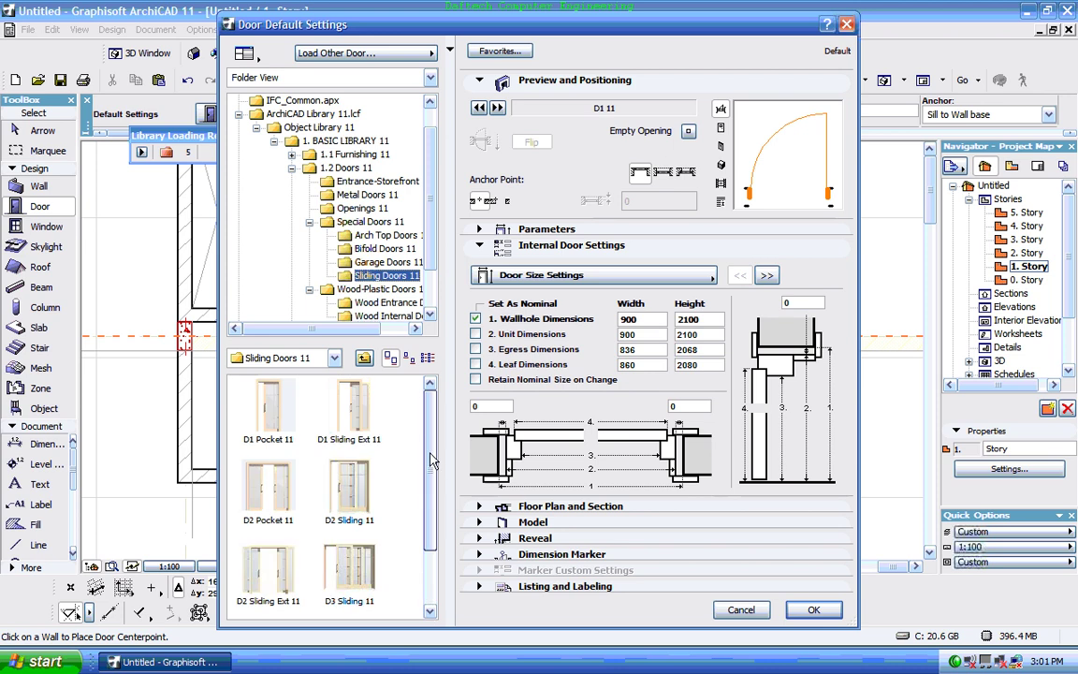
click(354, 195)
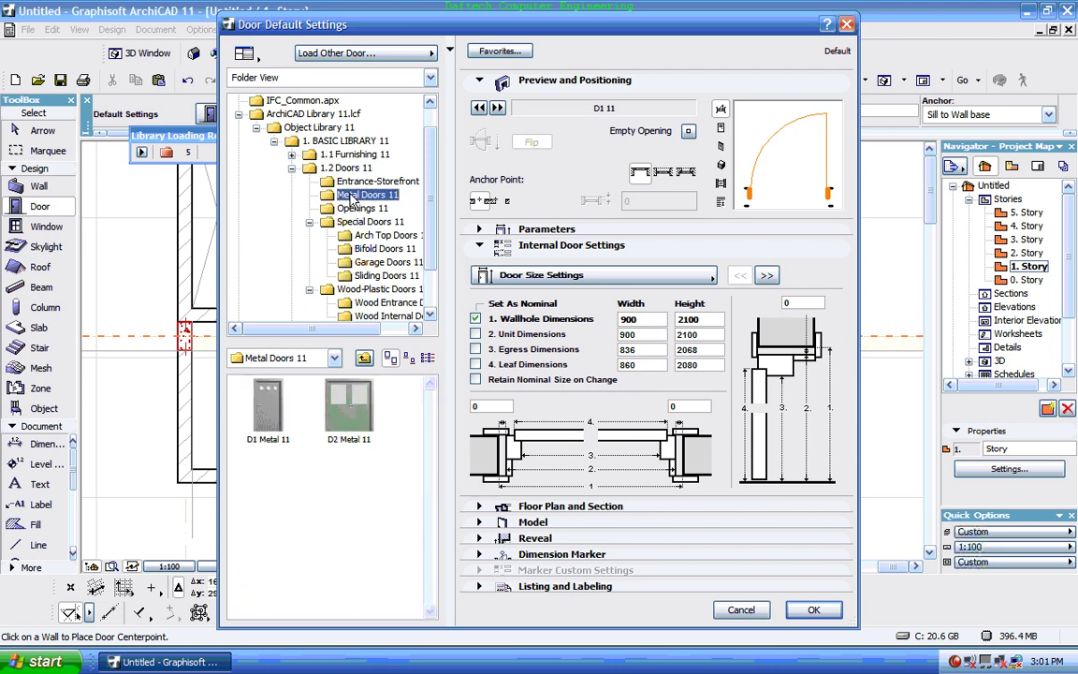
click(360, 208)
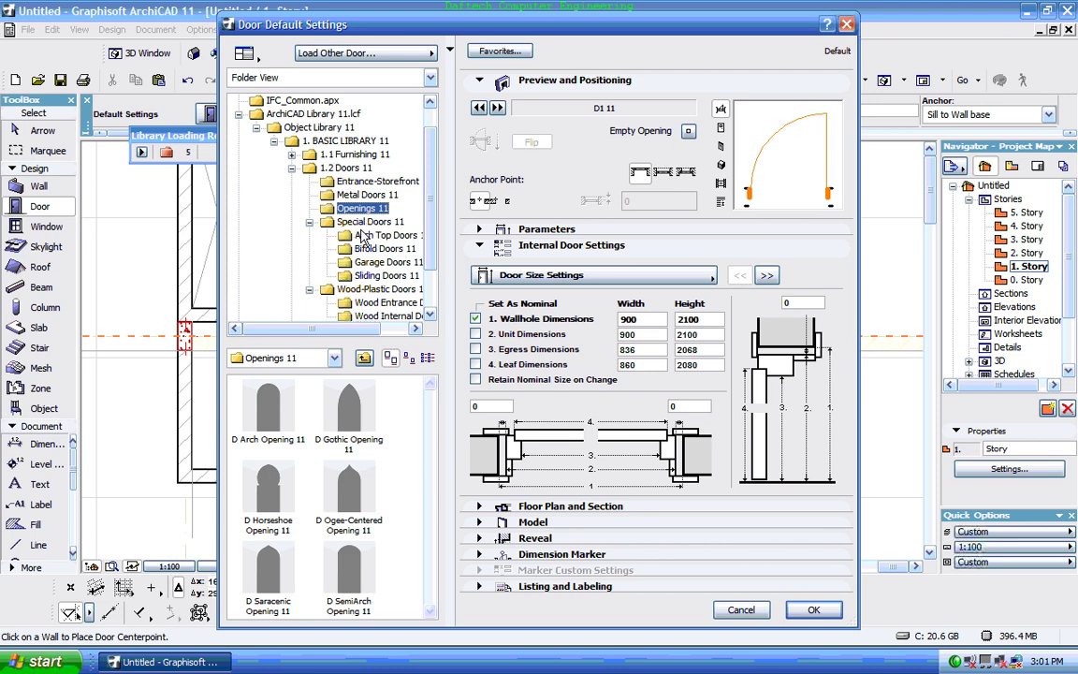
click(383, 303)
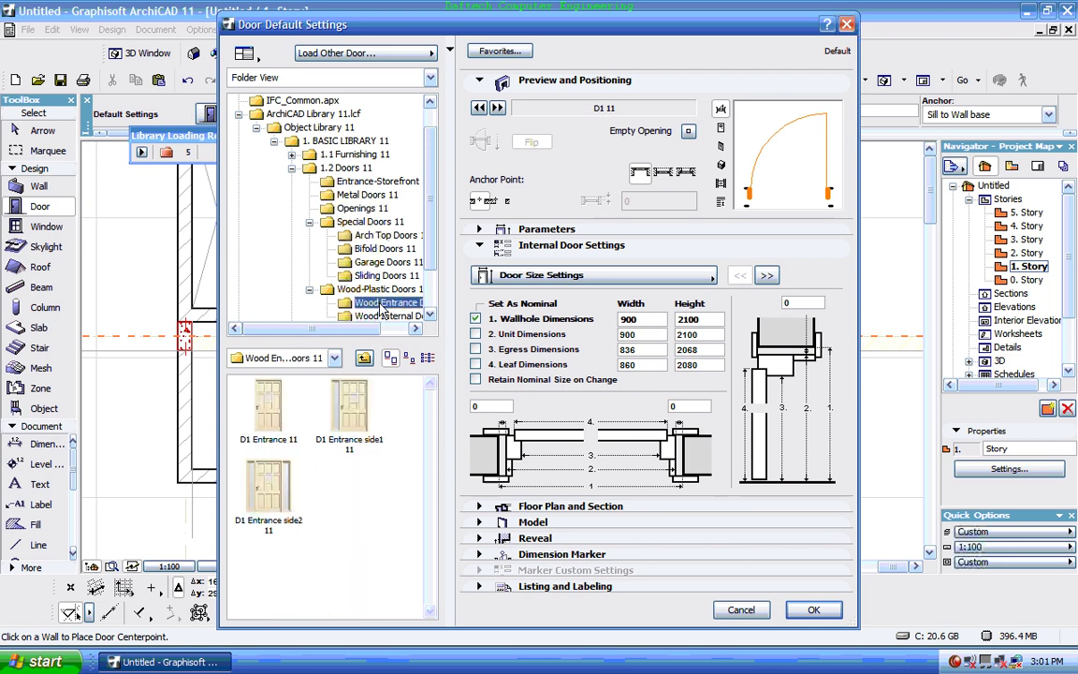
click(386, 316)
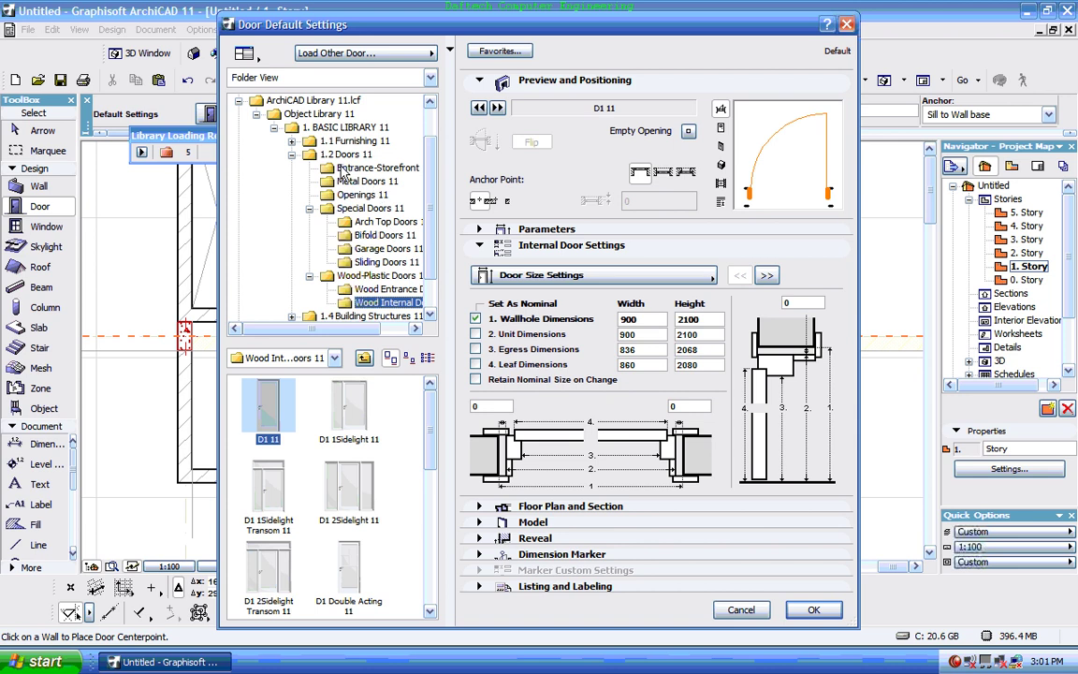
click(292, 140)
click(375, 154)
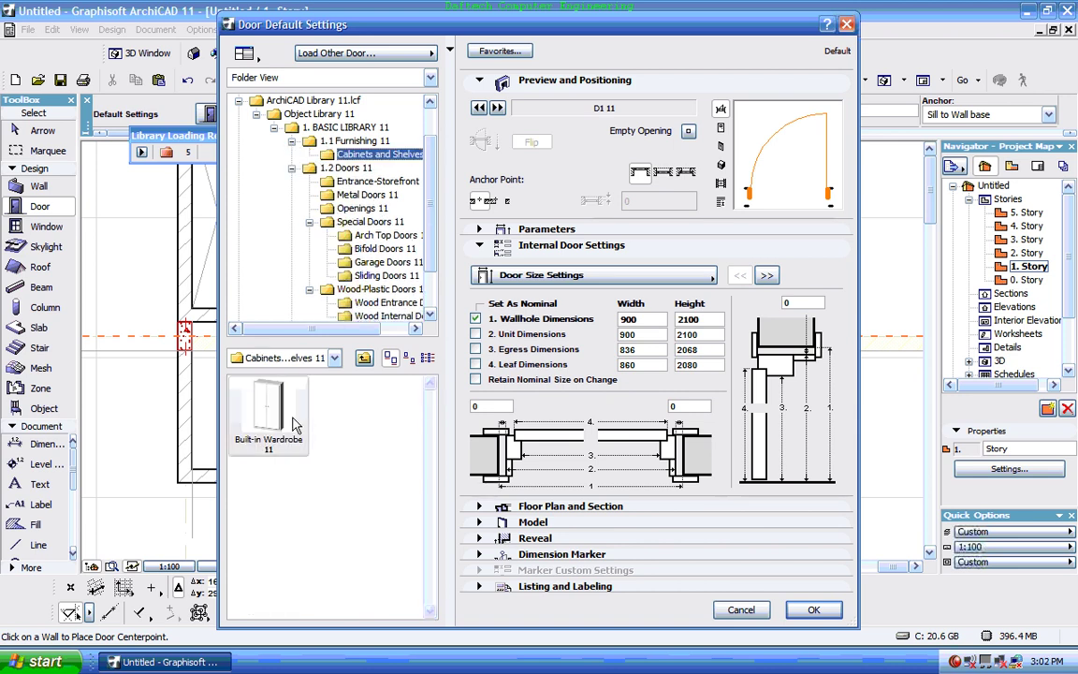
click(271, 410)
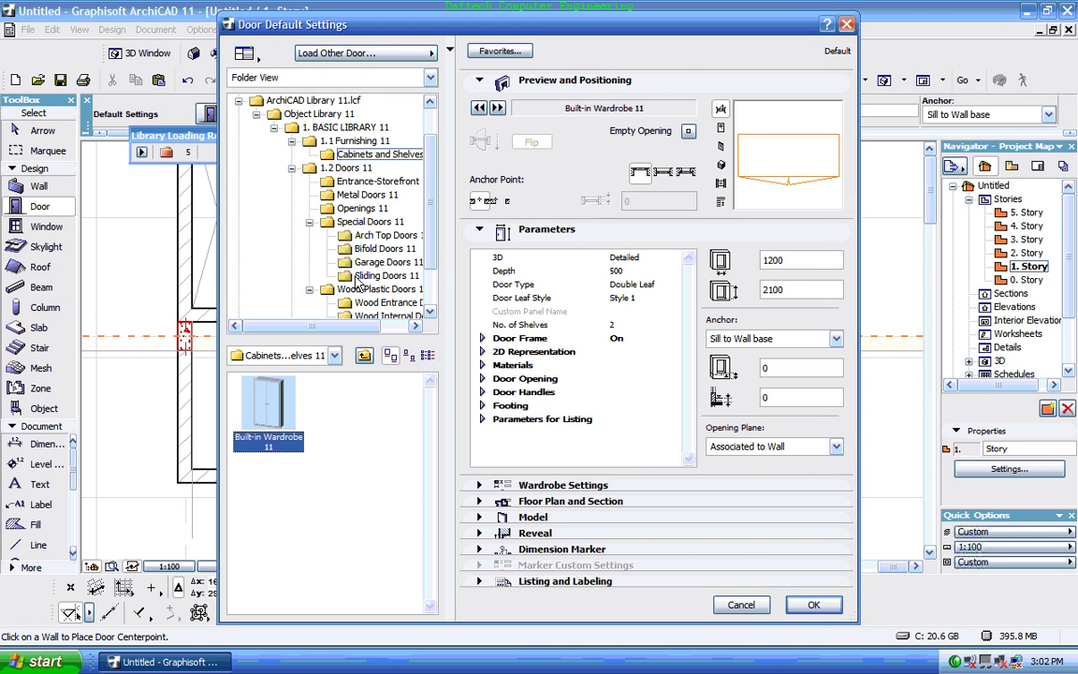
click(367, 236)
click(375, 261)
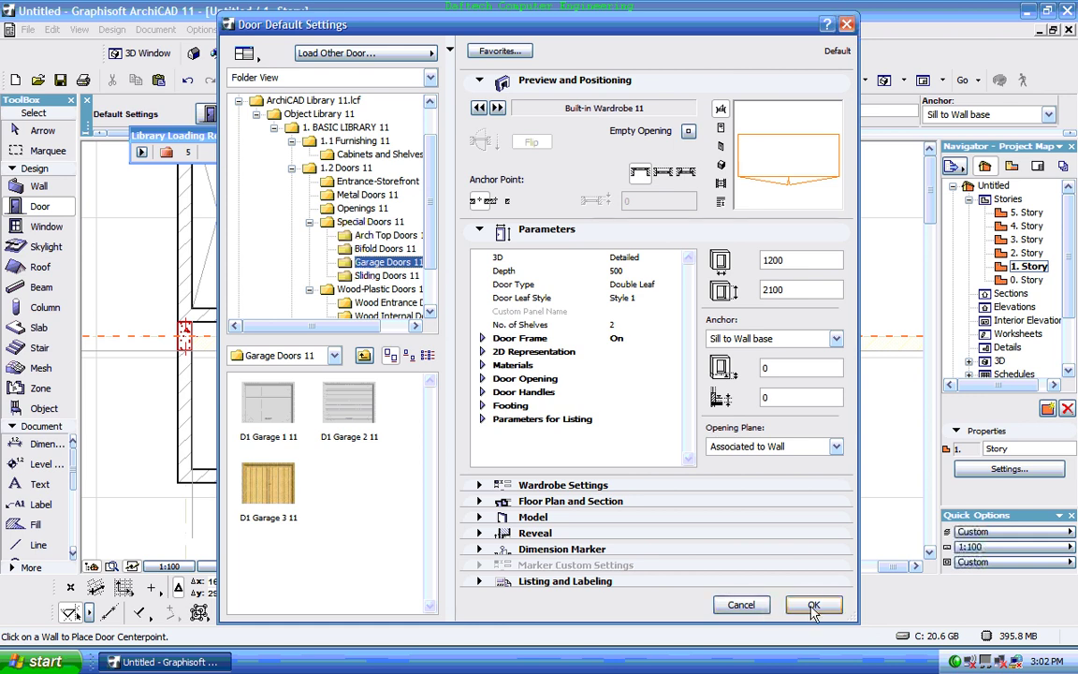
click(741, 606)
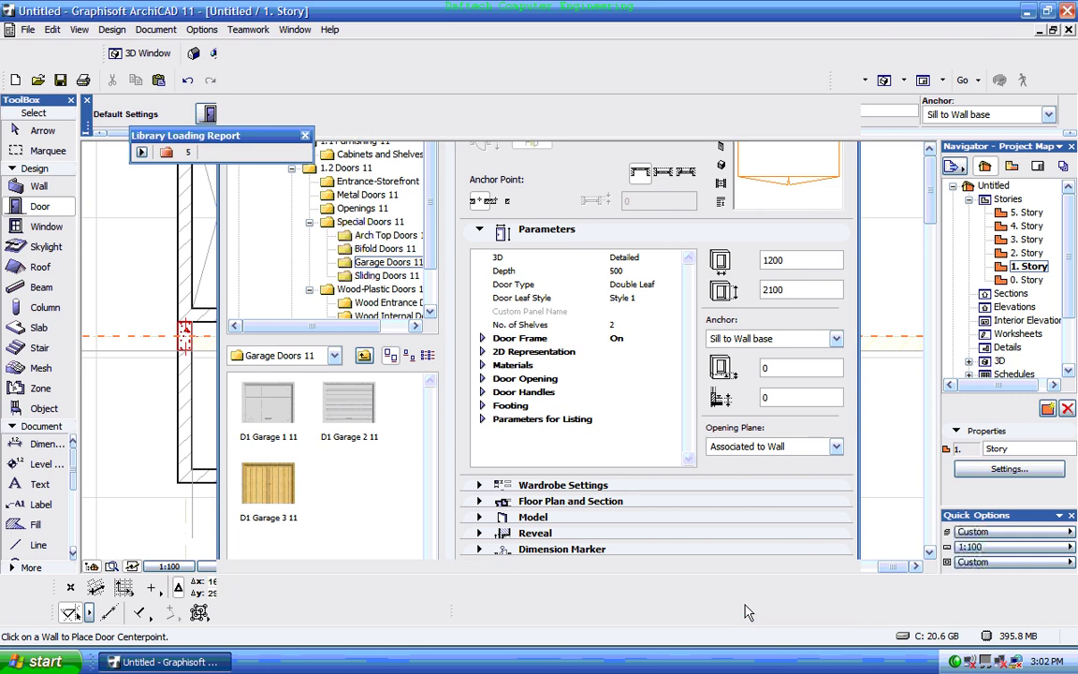
- Place a 900 x 1500 W1 Casement 11 window with a 900 sill in the horizontal partition above the lower-right room
click(37, 226)
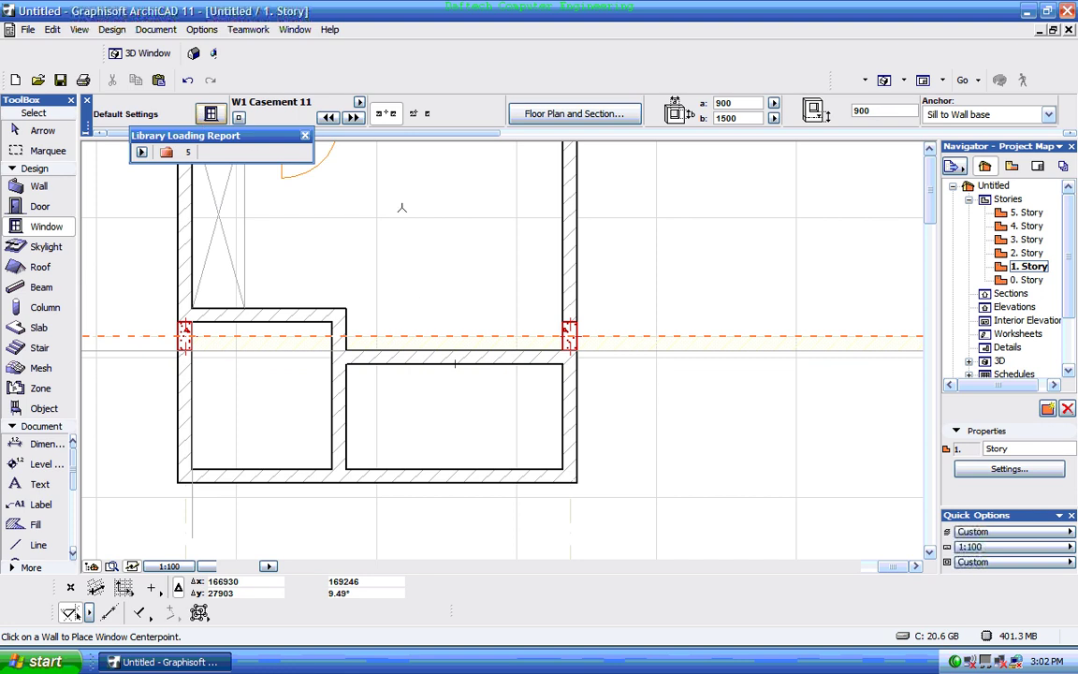
key(ctrl+t)
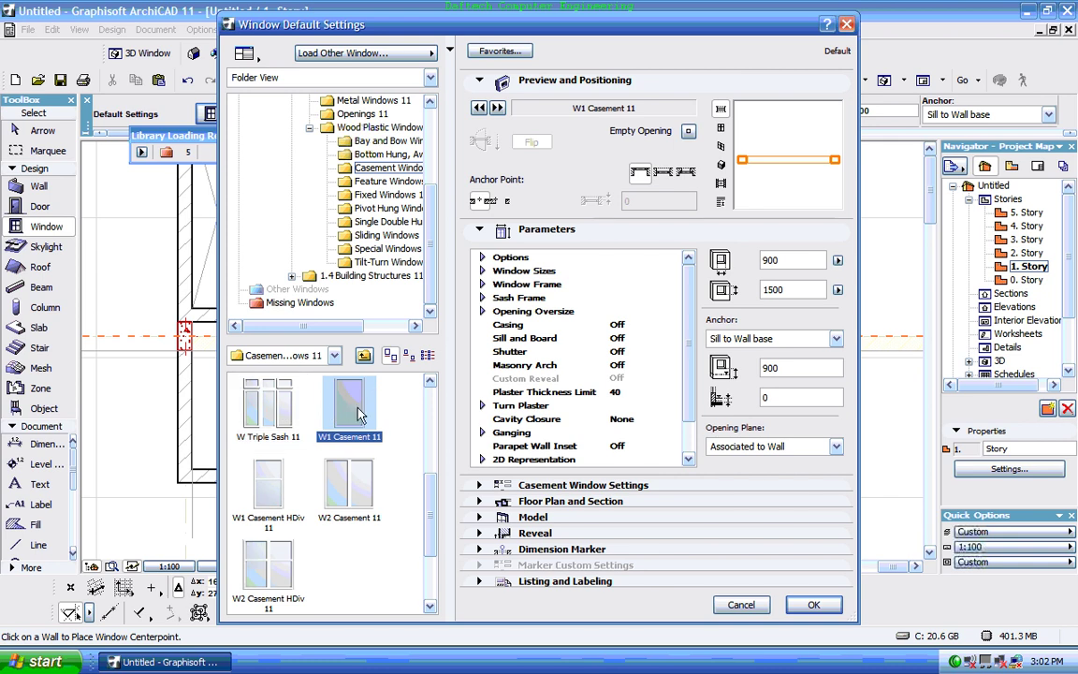
click(813, 605)
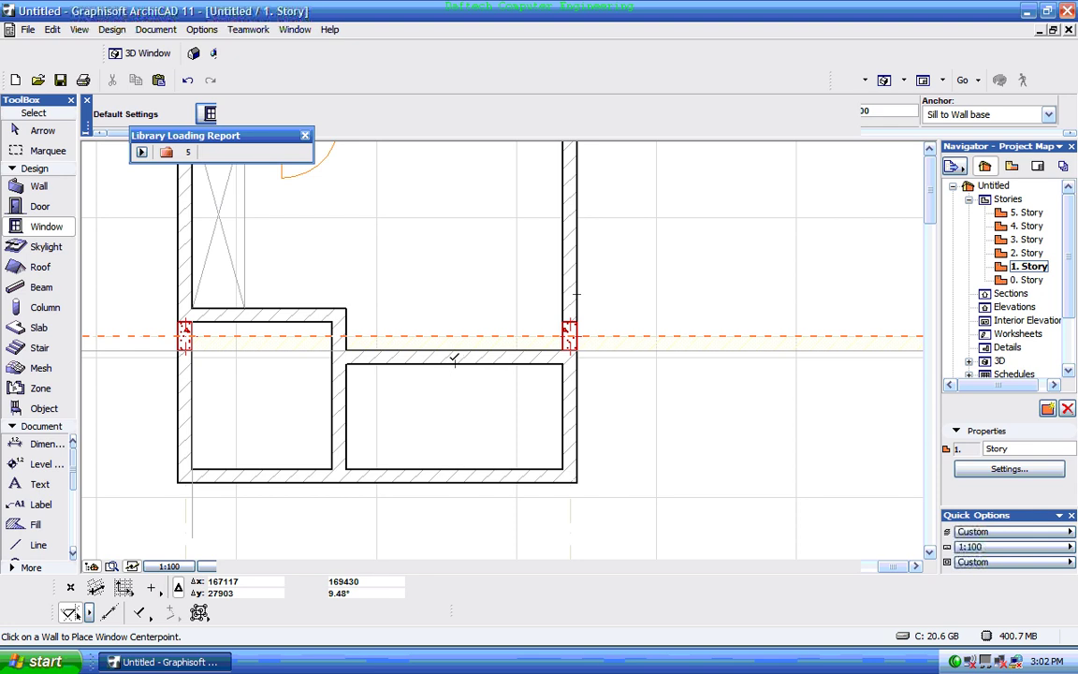
click(454, 359)
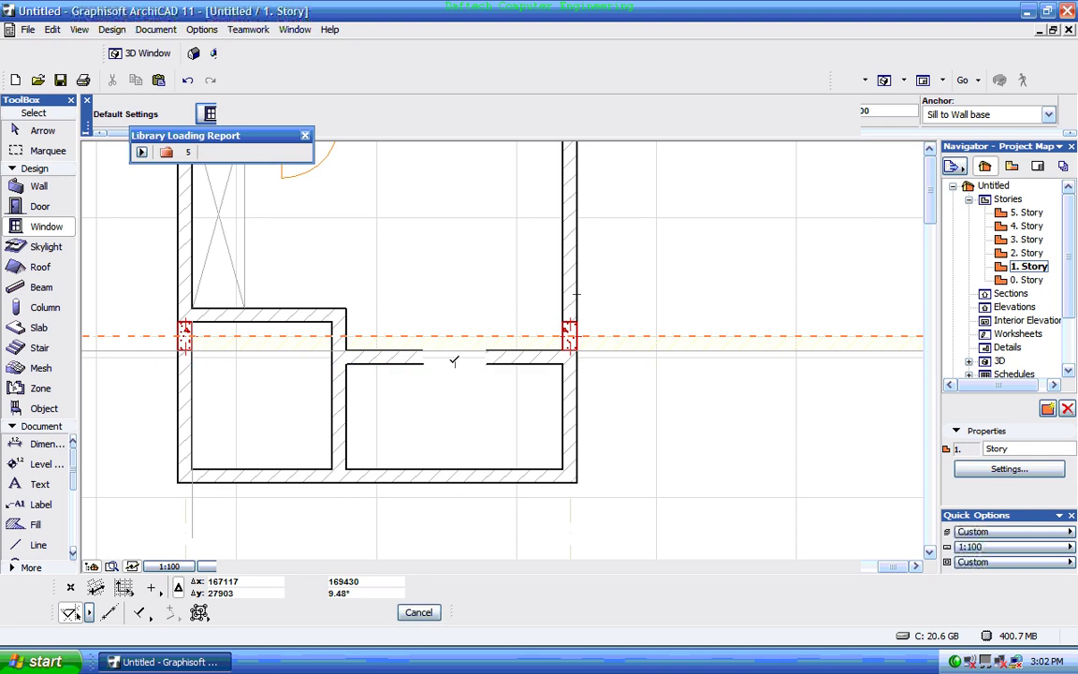
click(464, 285)
- Stretch both ends of the casement window to the adjoining walls so it spans the whole partition at 3100 width
scroll(429, 368, up, 4)
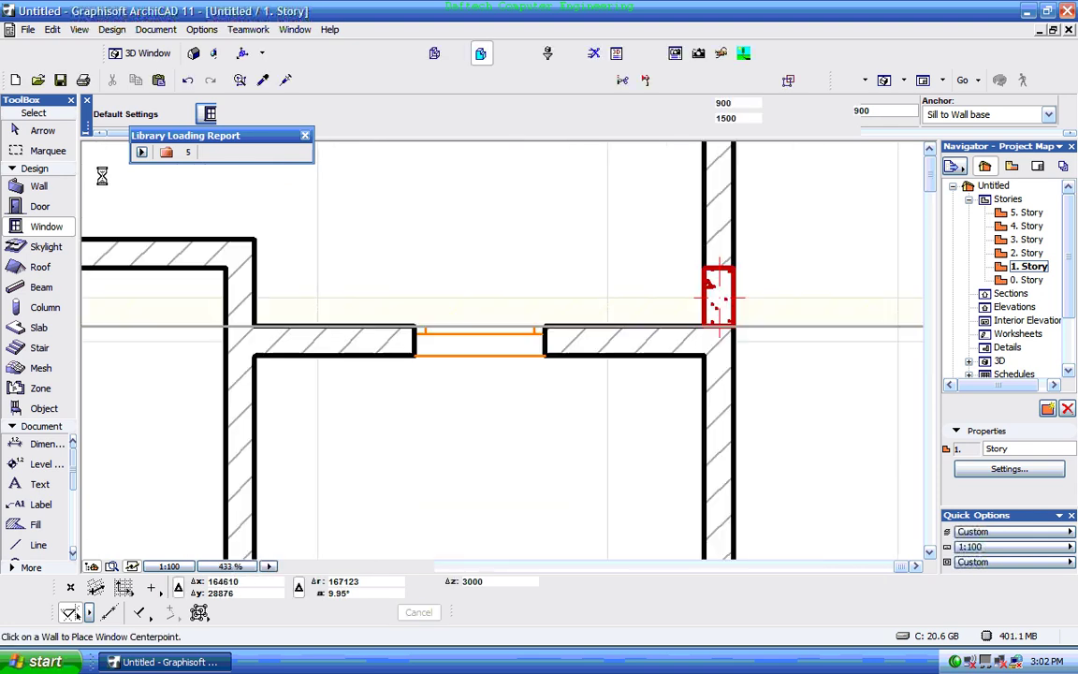
click(43, 131)
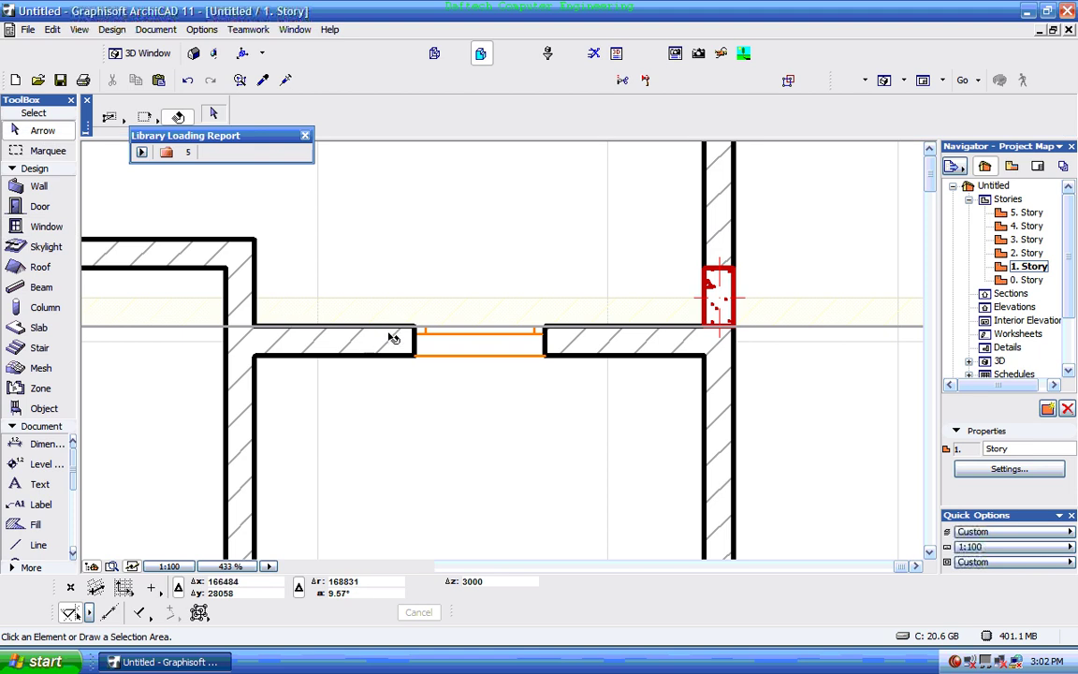
click(419, 335)
click(415, 329)
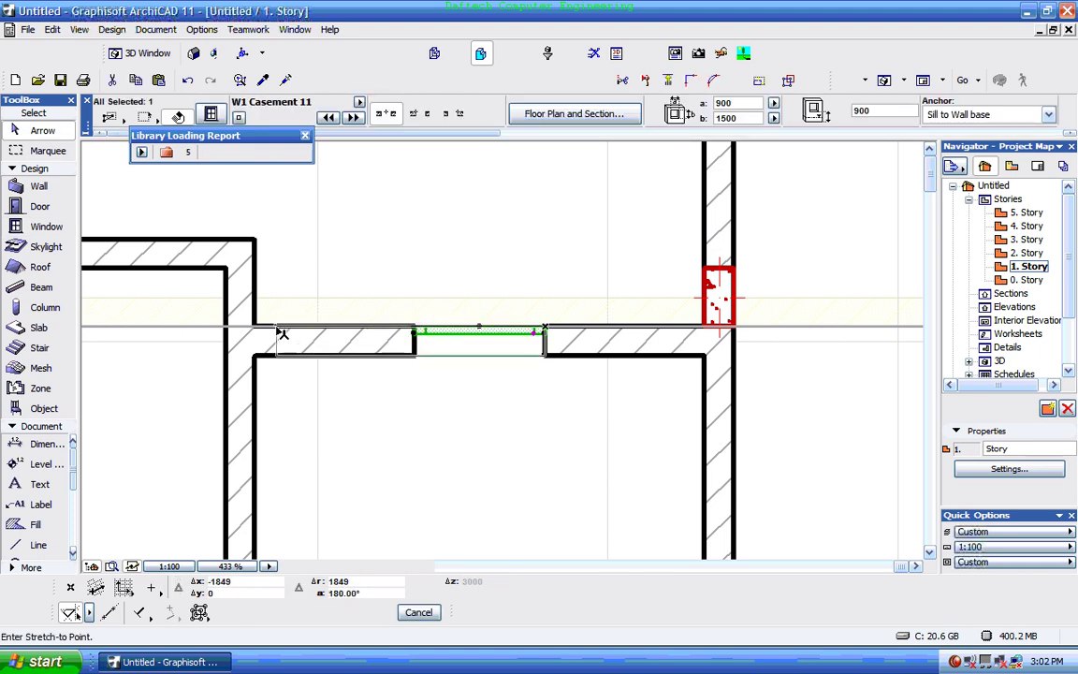
click(501, 336)
click(255, 329)
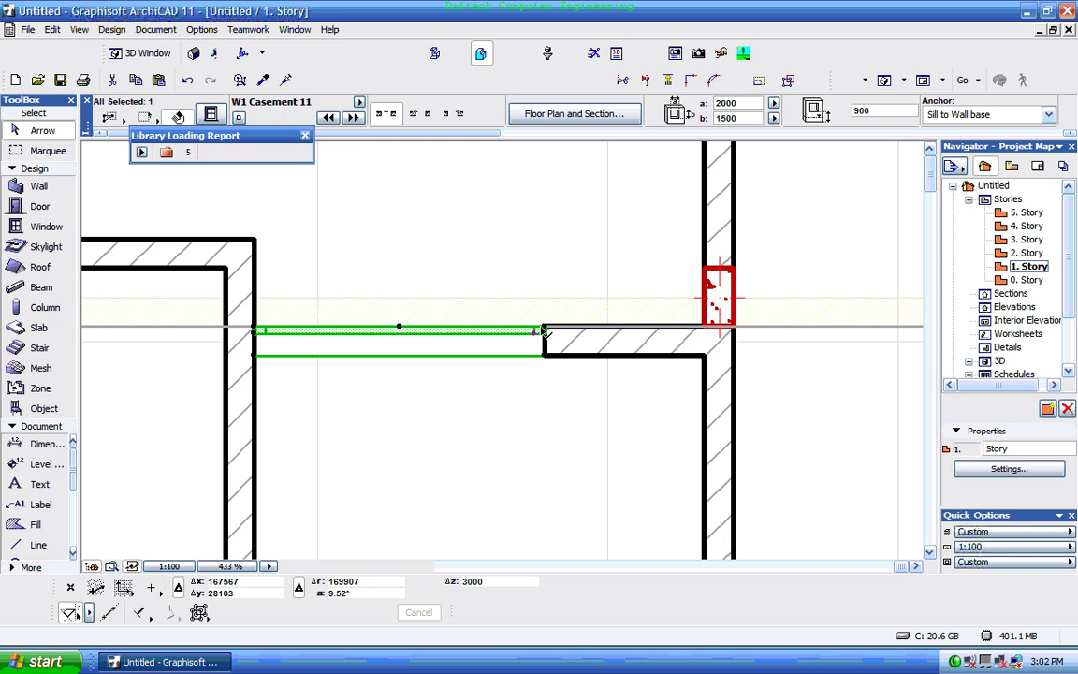
click(543, 331)
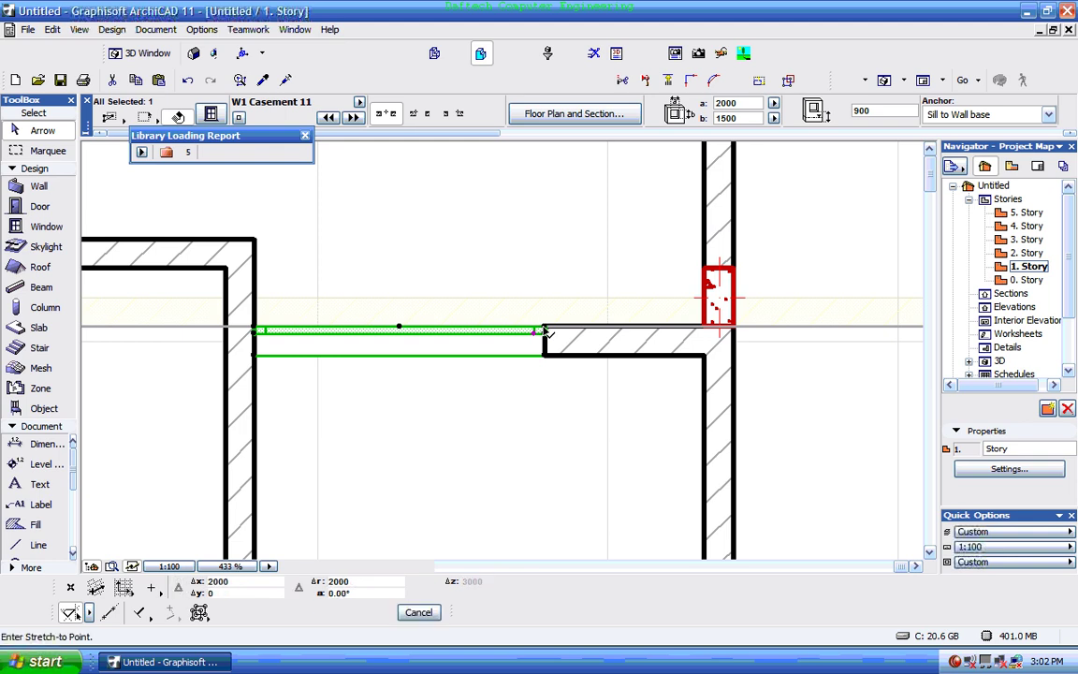
click(704, 355)
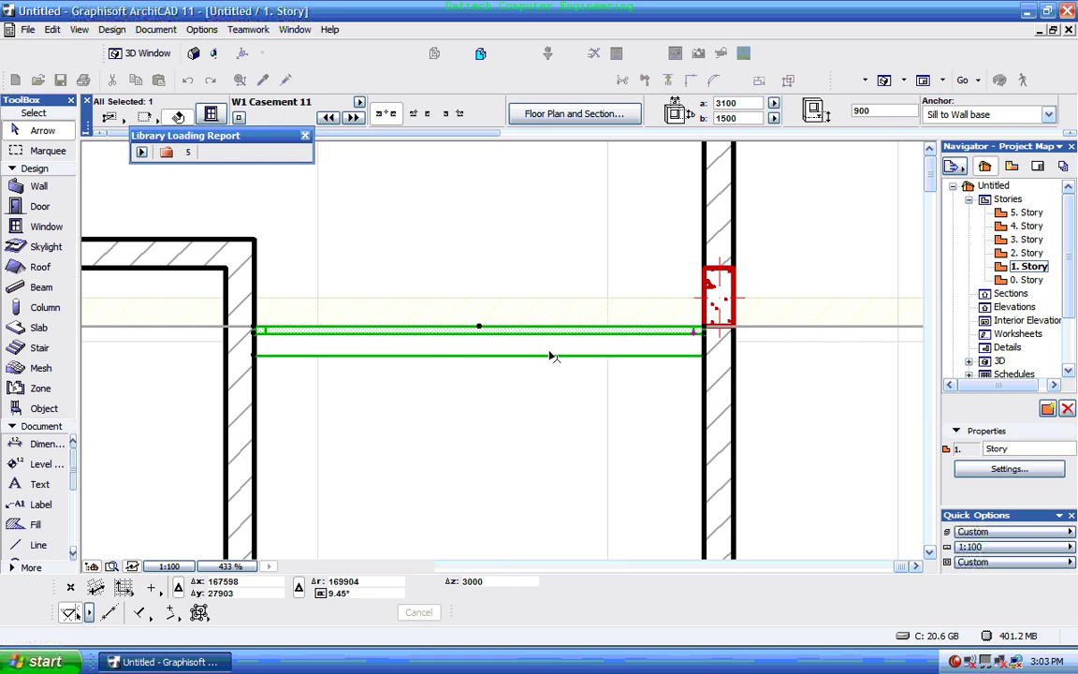
scroll(550, 325, down, 3)
scroll(542, 313, down, 1)
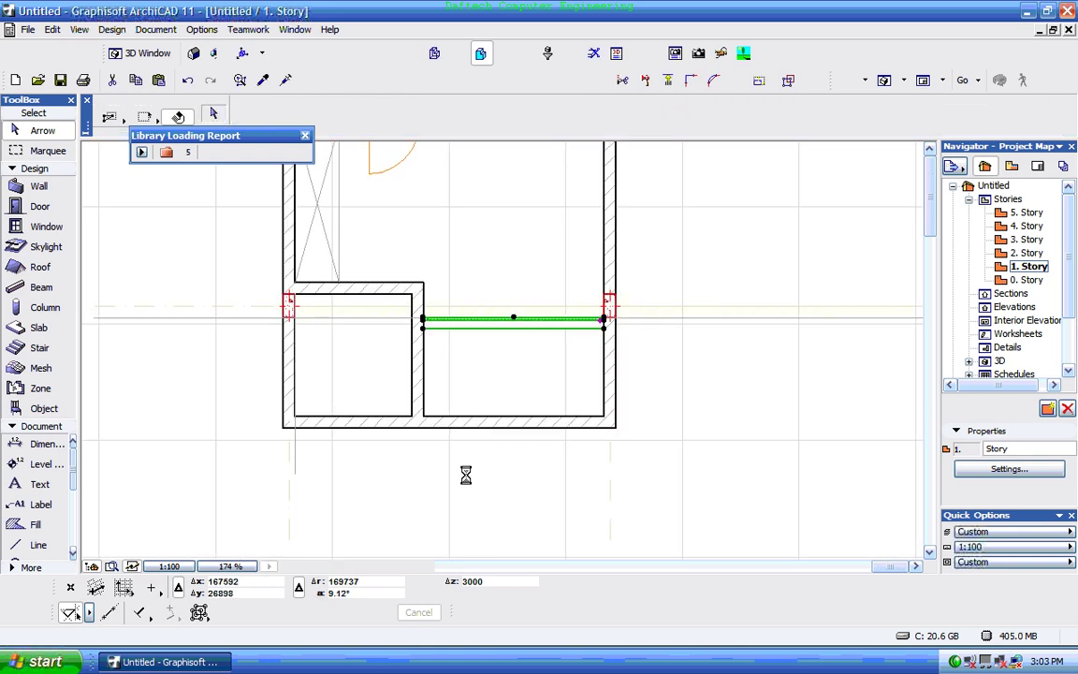
click(397, 511)
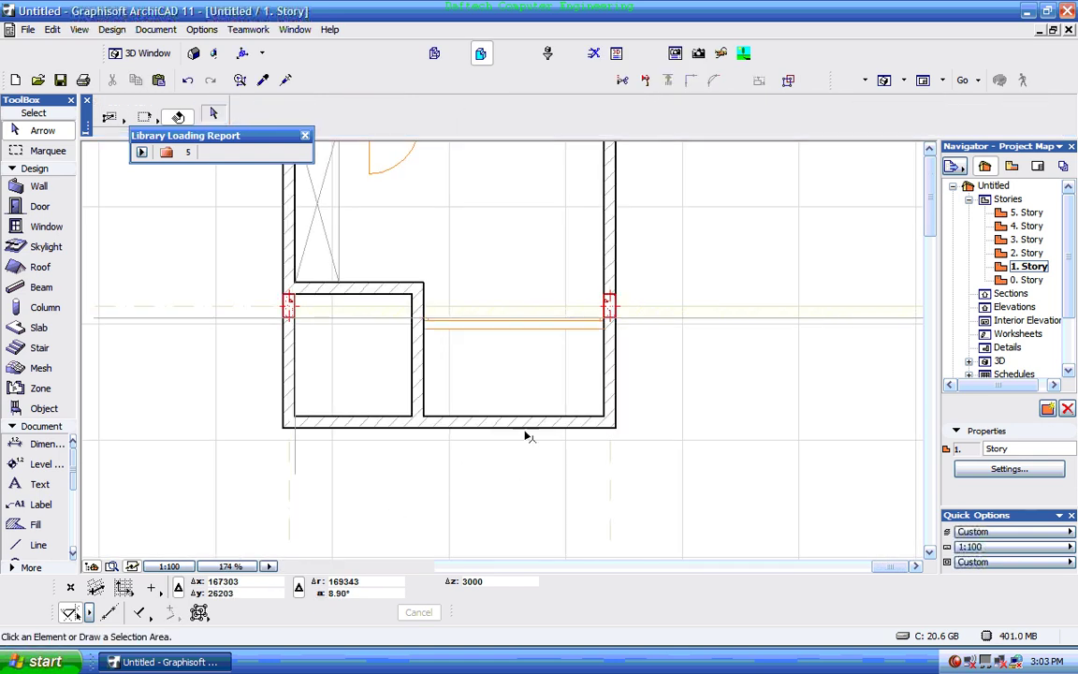
- Split the enclosure's bottom wall where the lower-right room meets the vertical partition's right face
scroll(468, 431, down, 3)
scroll(447, 430, up, 2)
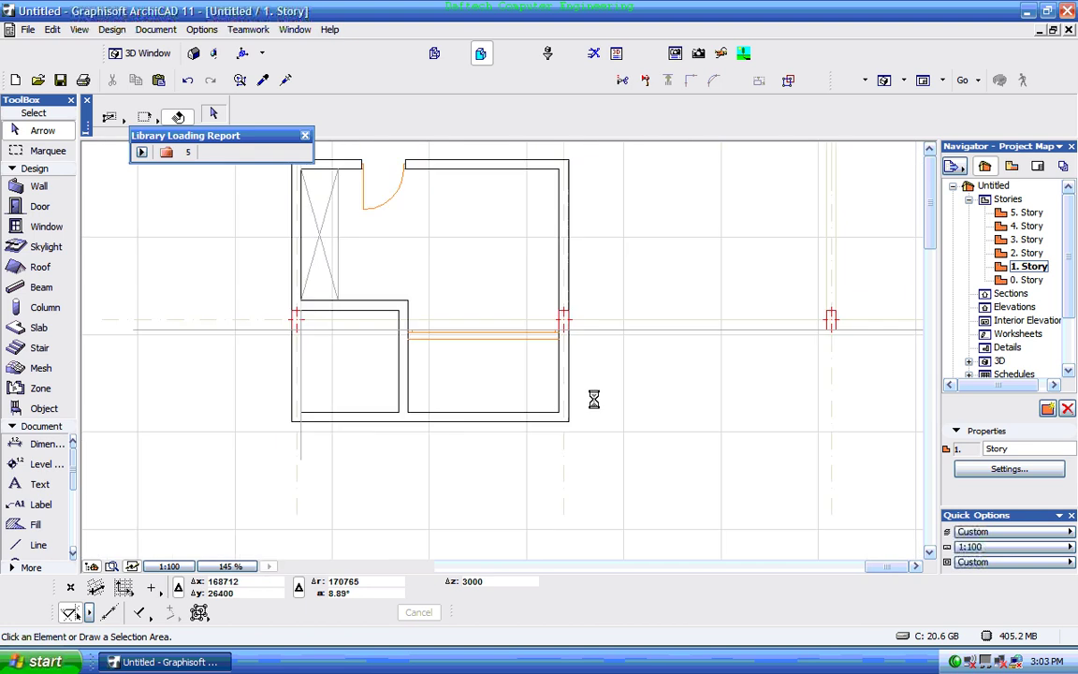
scroll(478, 412, up, 2)
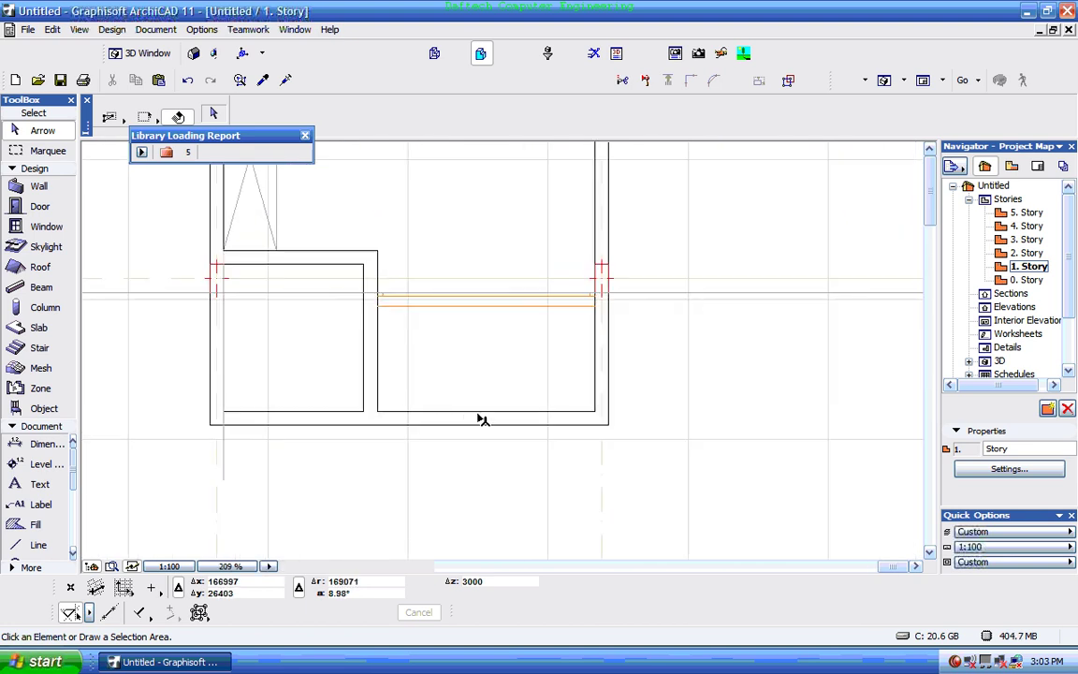
scroll(335, 380, down, 1)
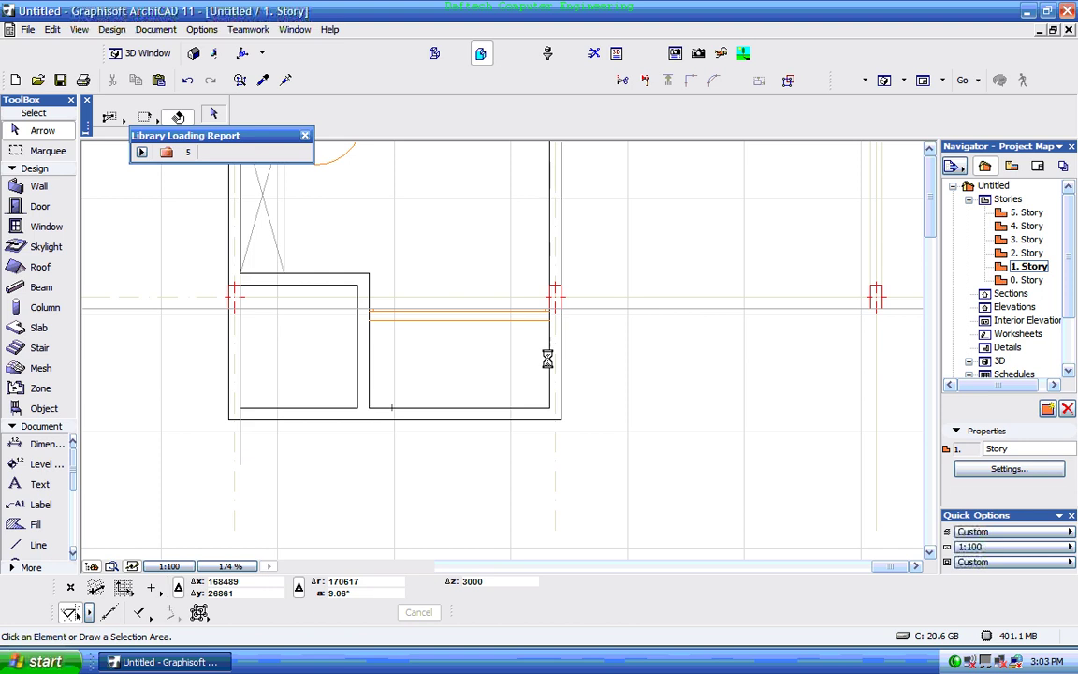
scroll(383, 393, down, 2)
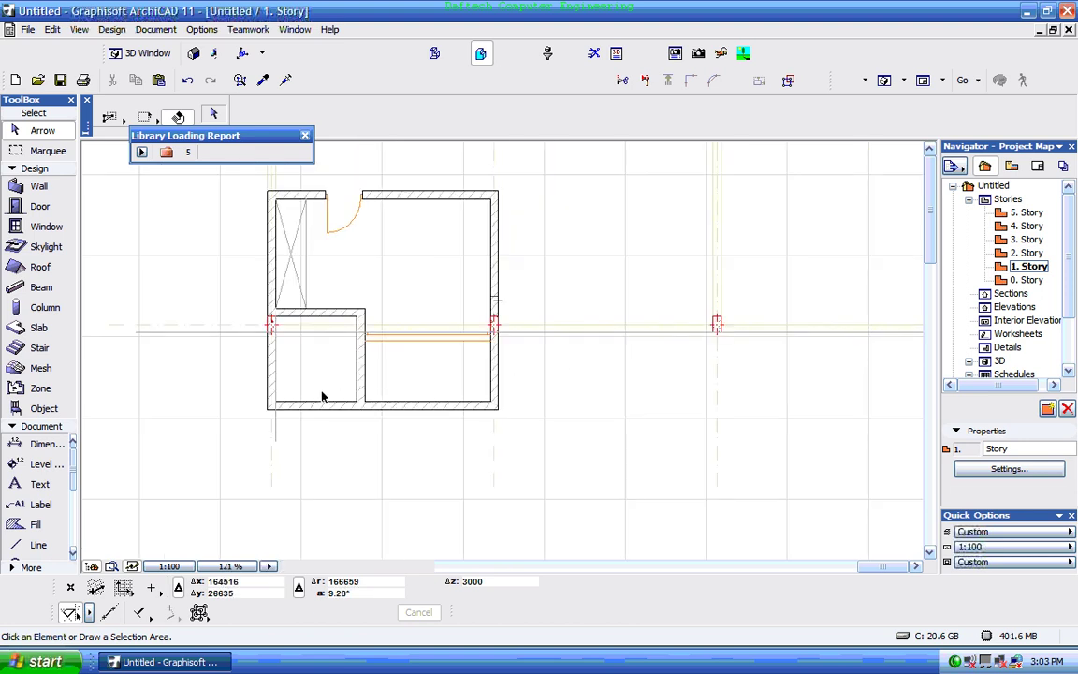
scroll(412, 412, up, 1)
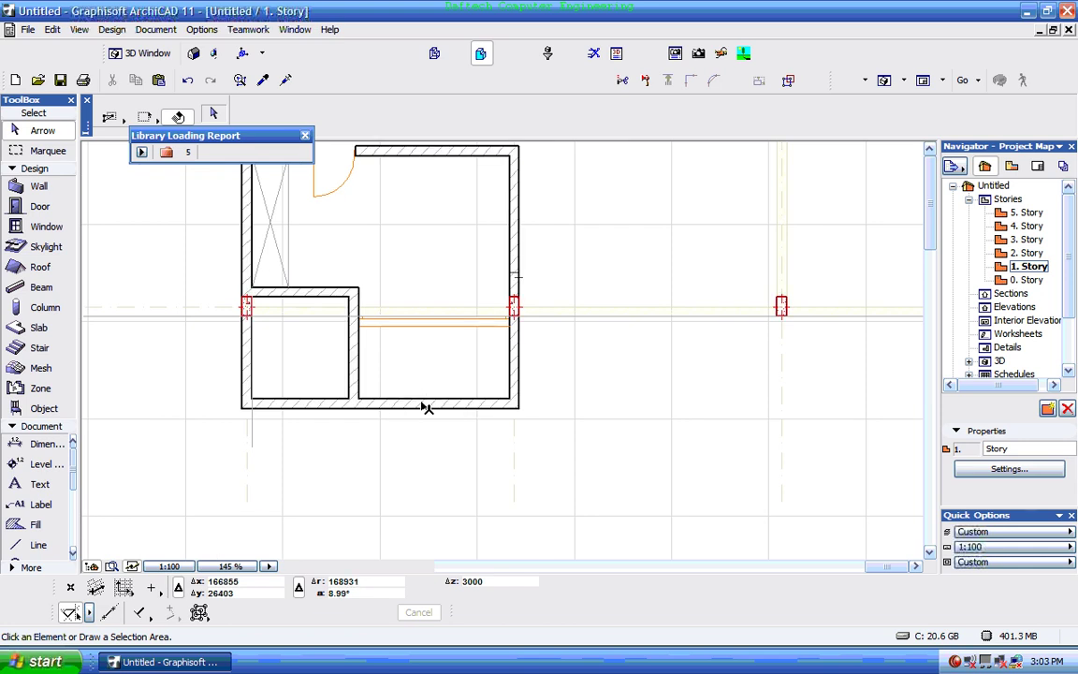
scroll(379, 398, up, 3)
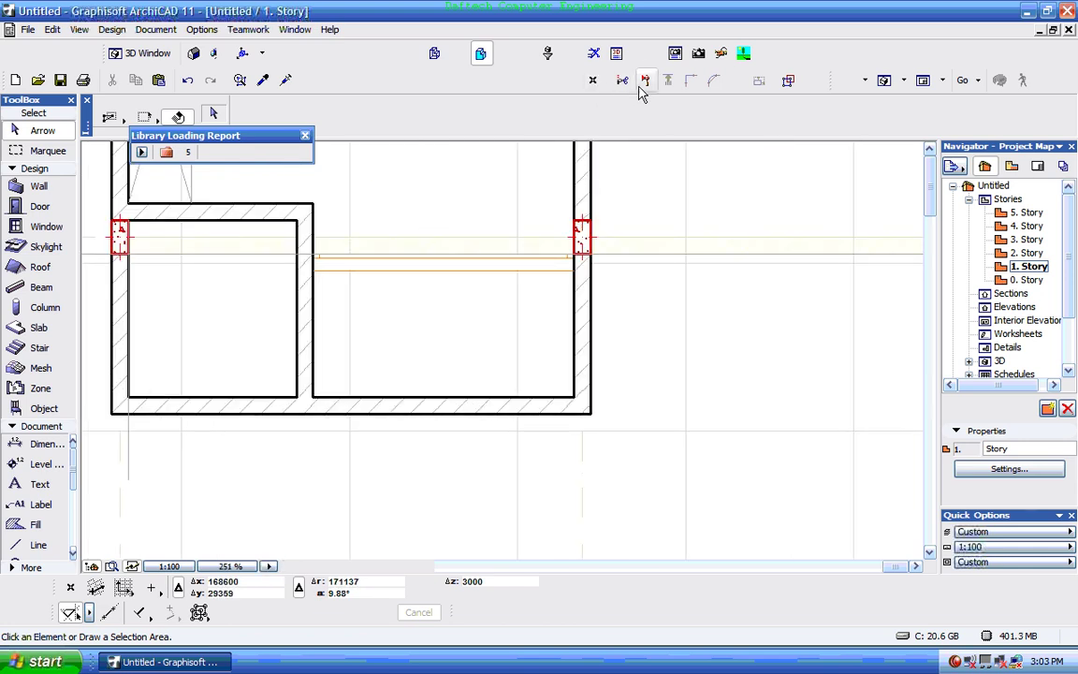
click(505, 405)
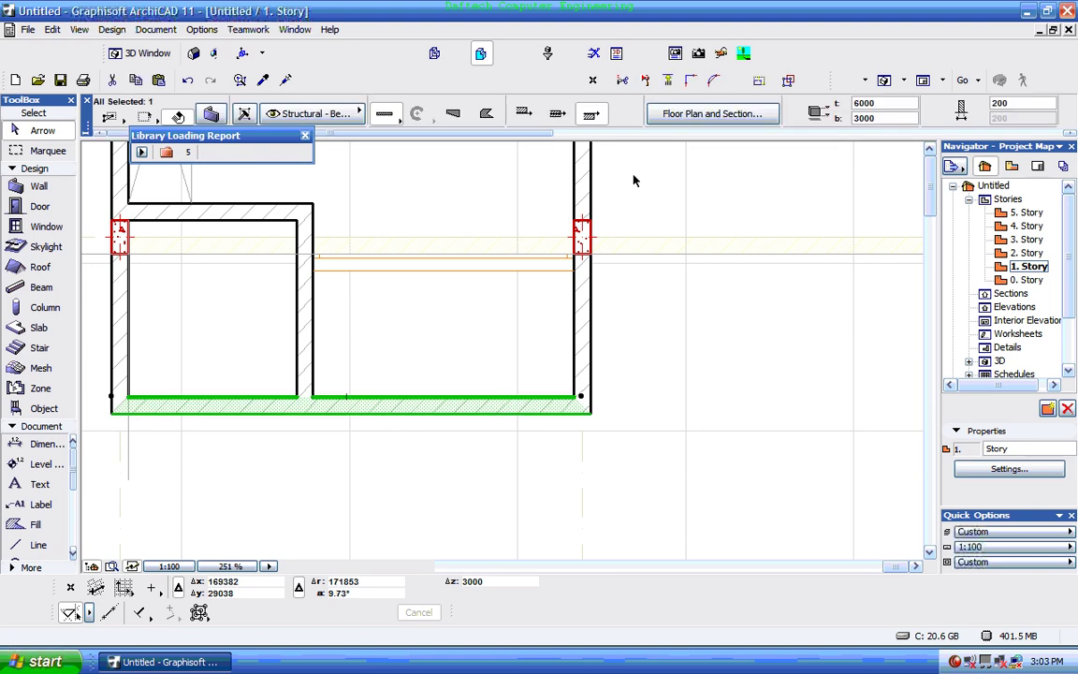
click(645, 80)
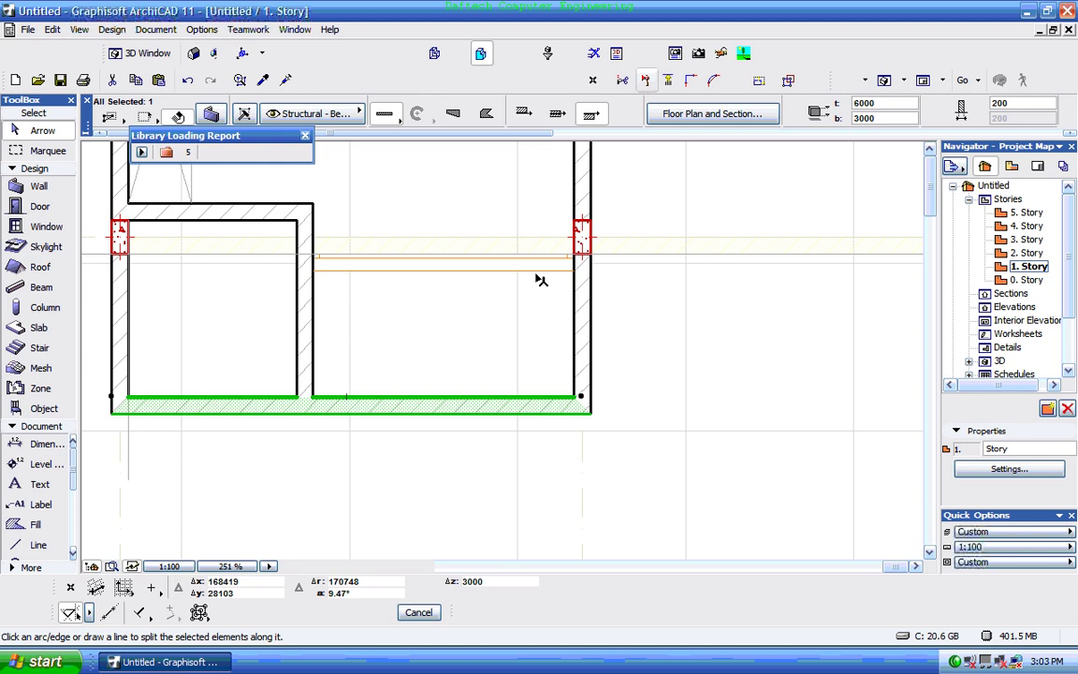
click(315, 397)
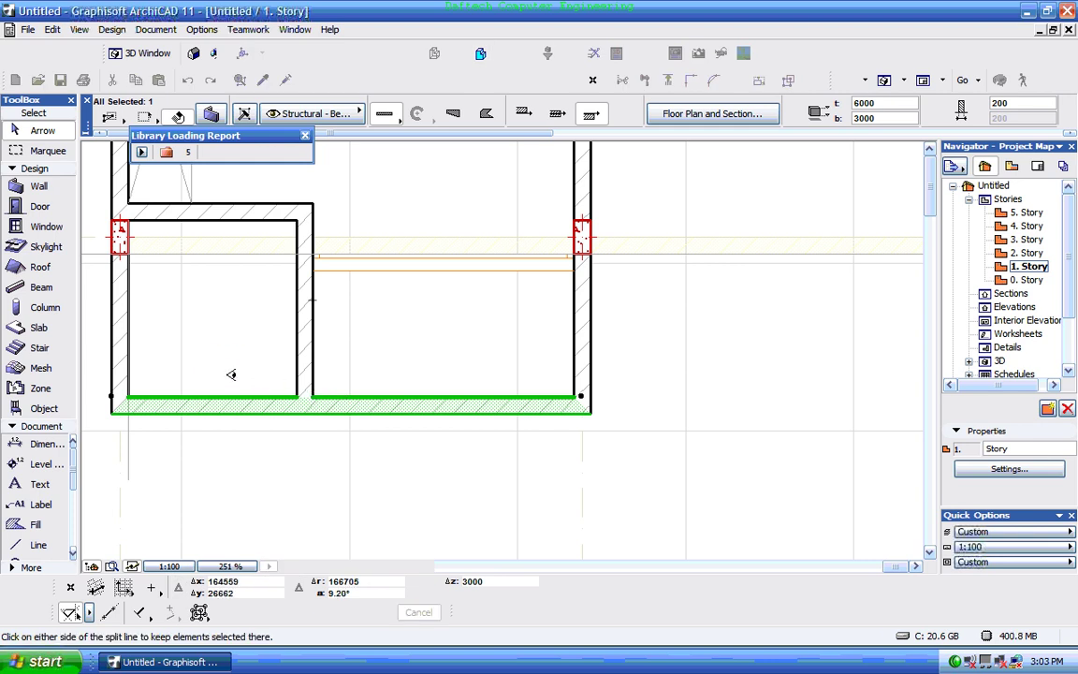
click(329, 407)
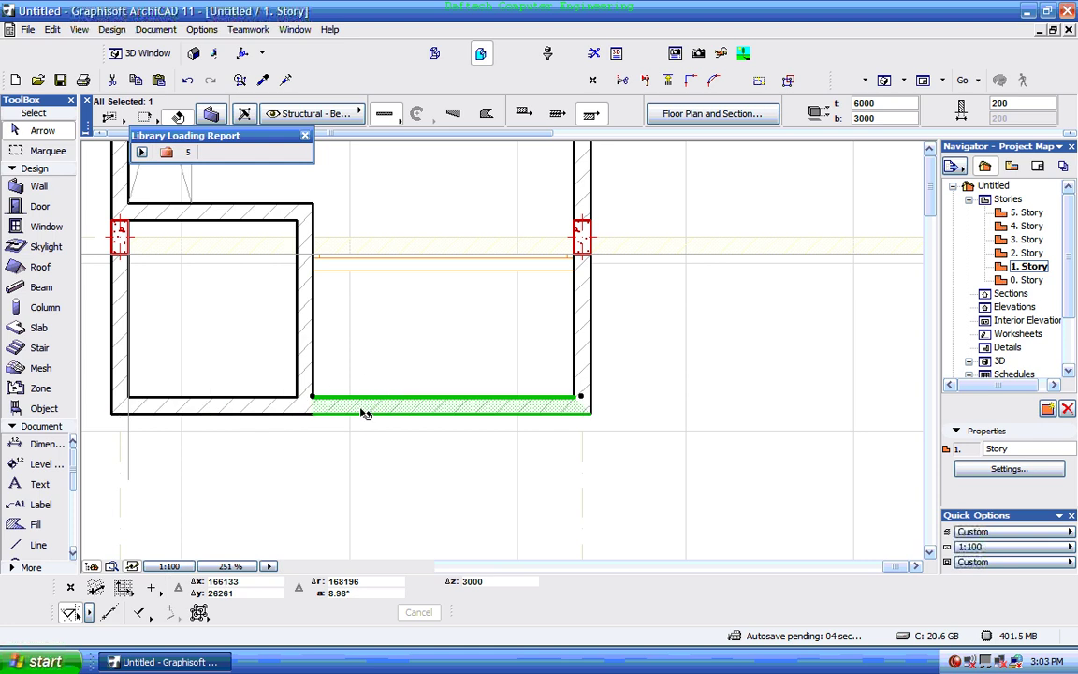
key(Escape)
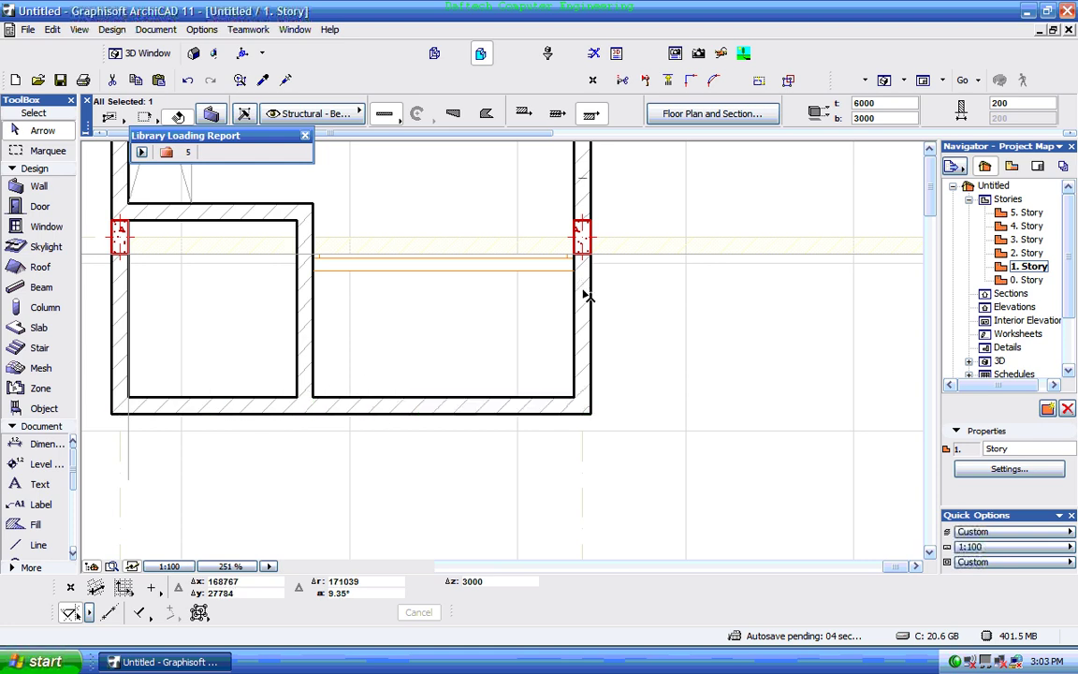
- Split the enclosure's right wall along a horizontal line at the wide window's lower edge
click(585, 296)
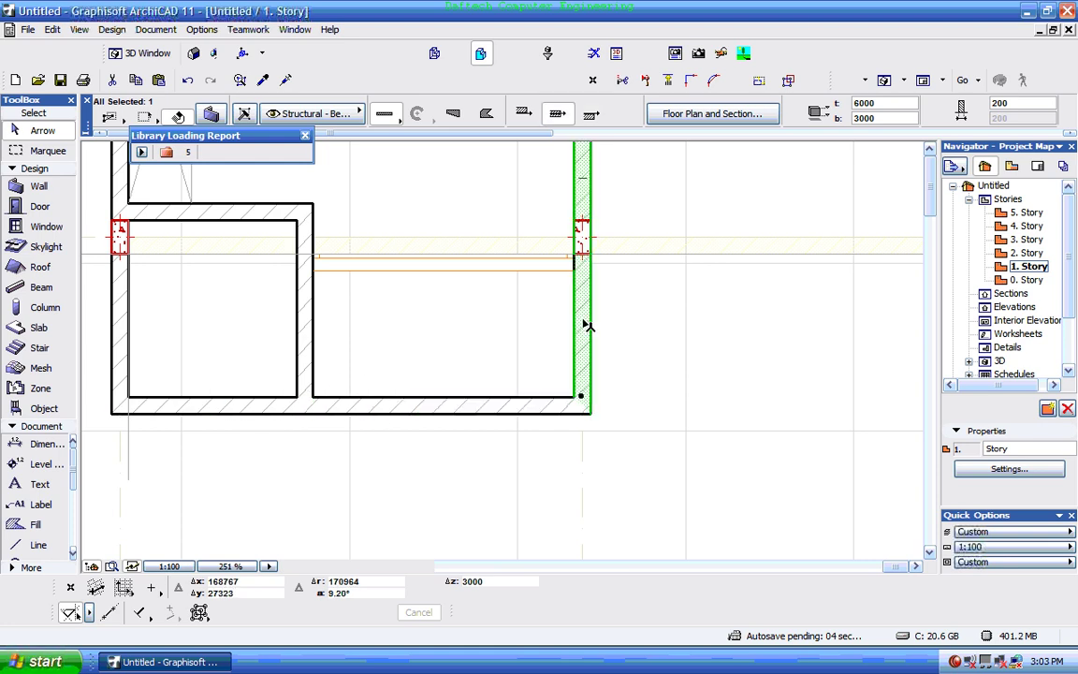
click(669, 81)
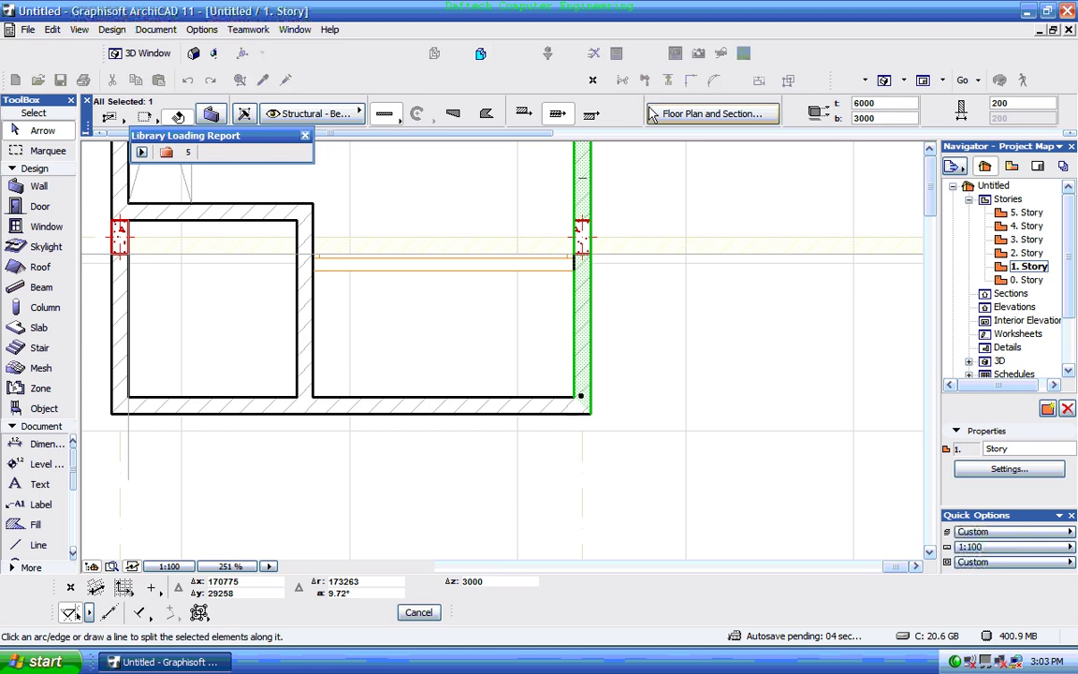
click(574, 272)
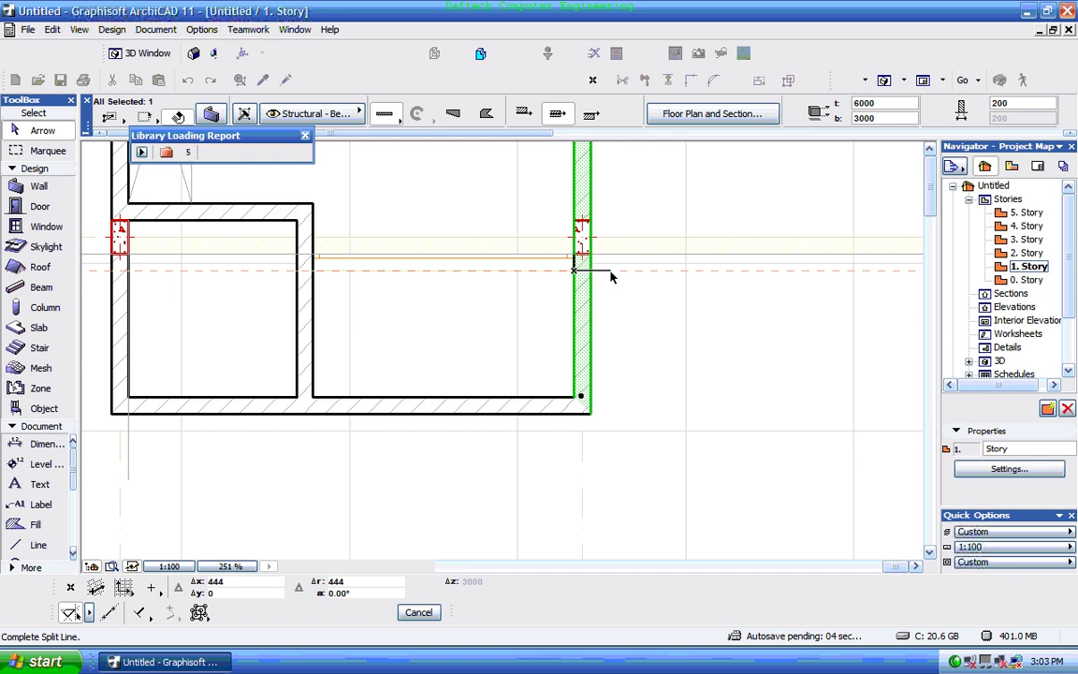
click(622, 270)
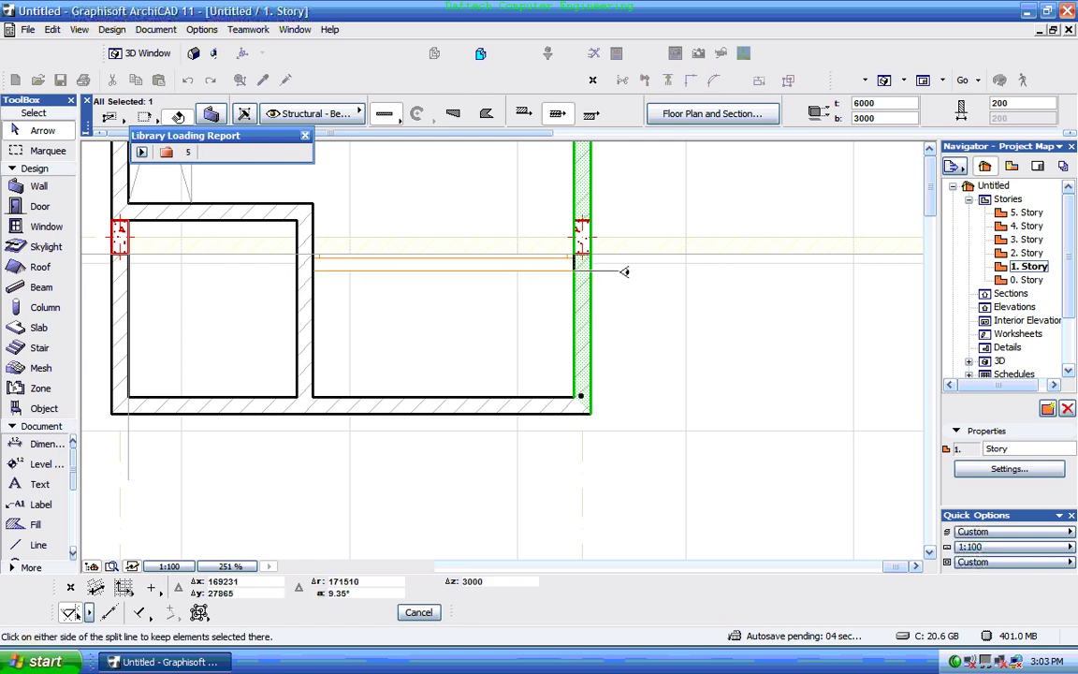
click(628, 329)
click(627, 356)
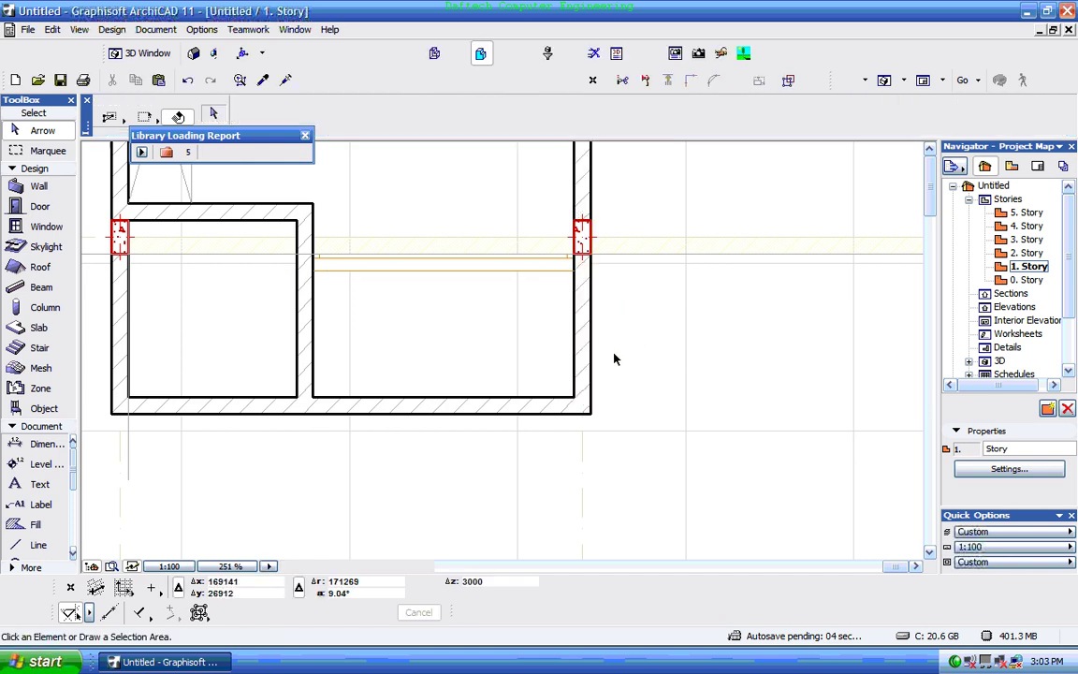
- Set the height of the right wall segment beside the lower-right room to 800
click(582, 333)
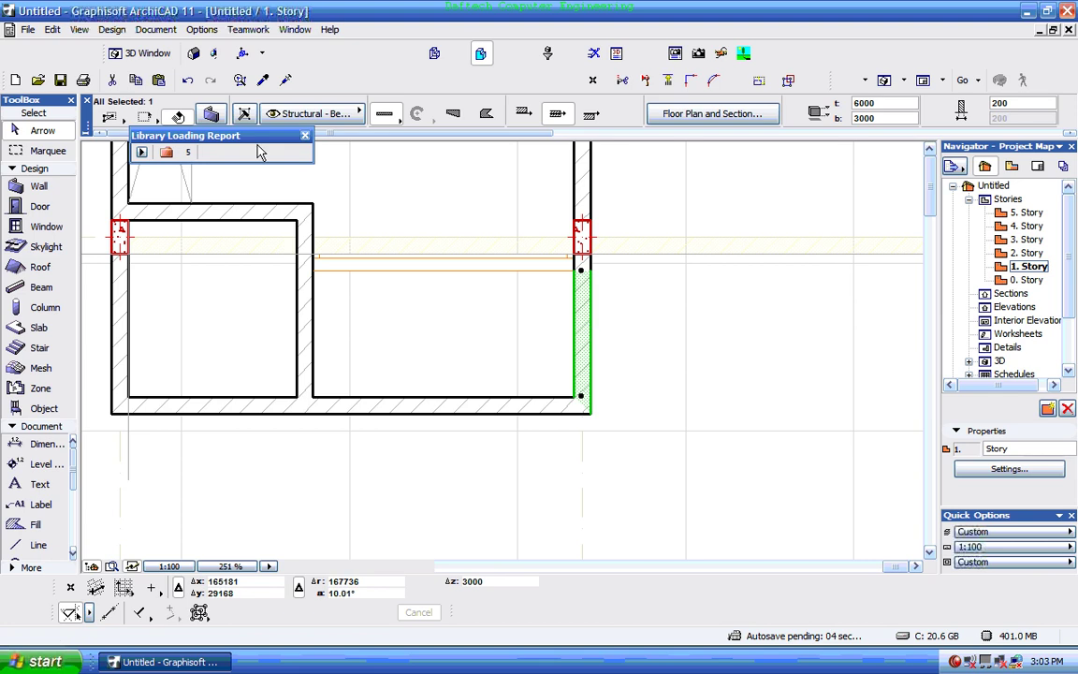
key(ctrl+t)
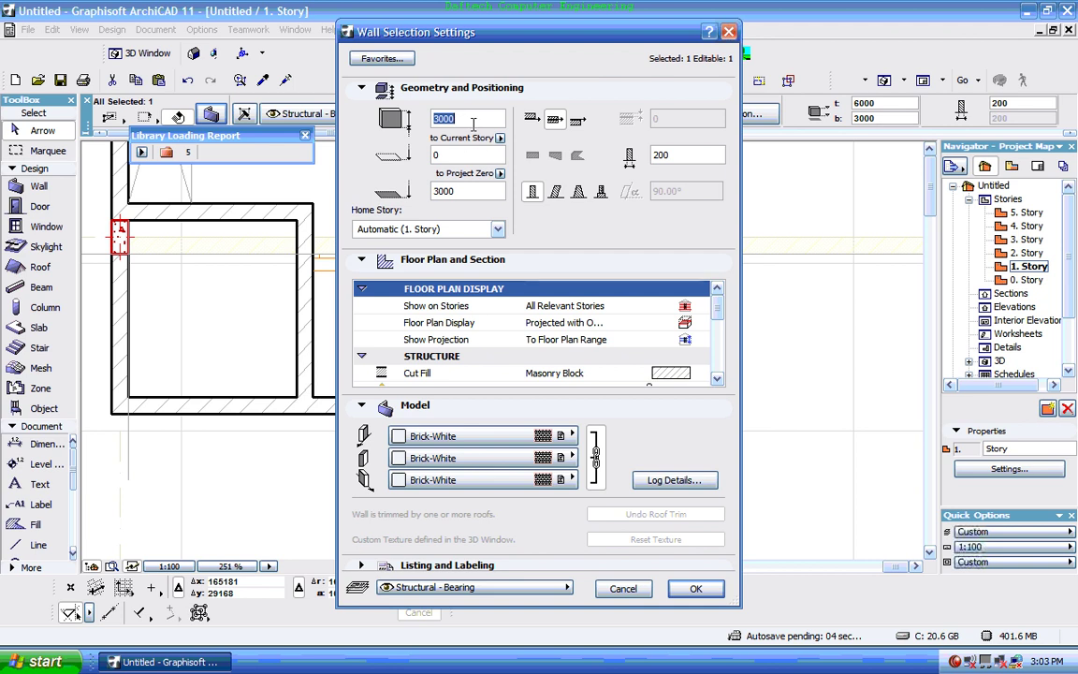
text(80)
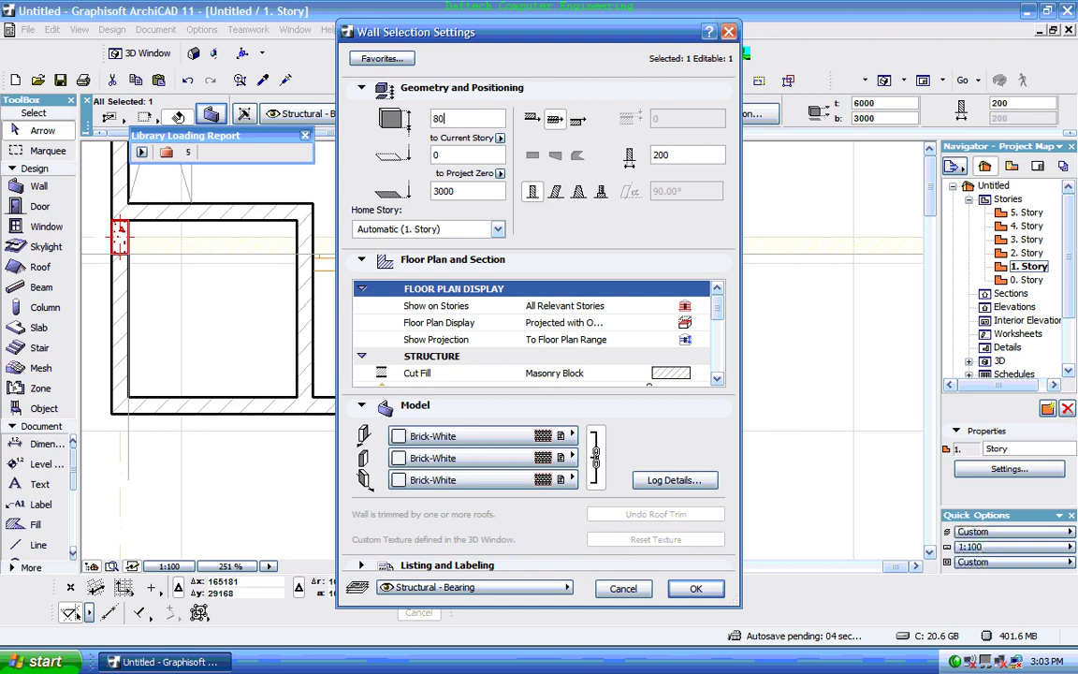
click(696, 587)
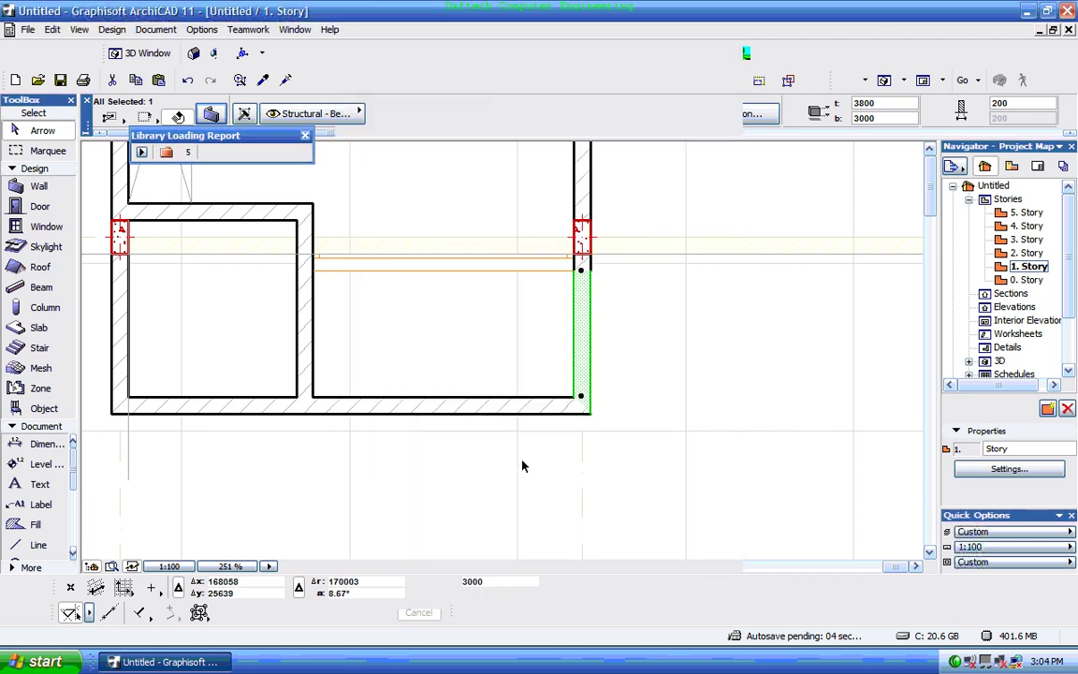
key(Escape)
- Set the height of the bottom wall segment below the lower-right room to 800
click(489, 408)
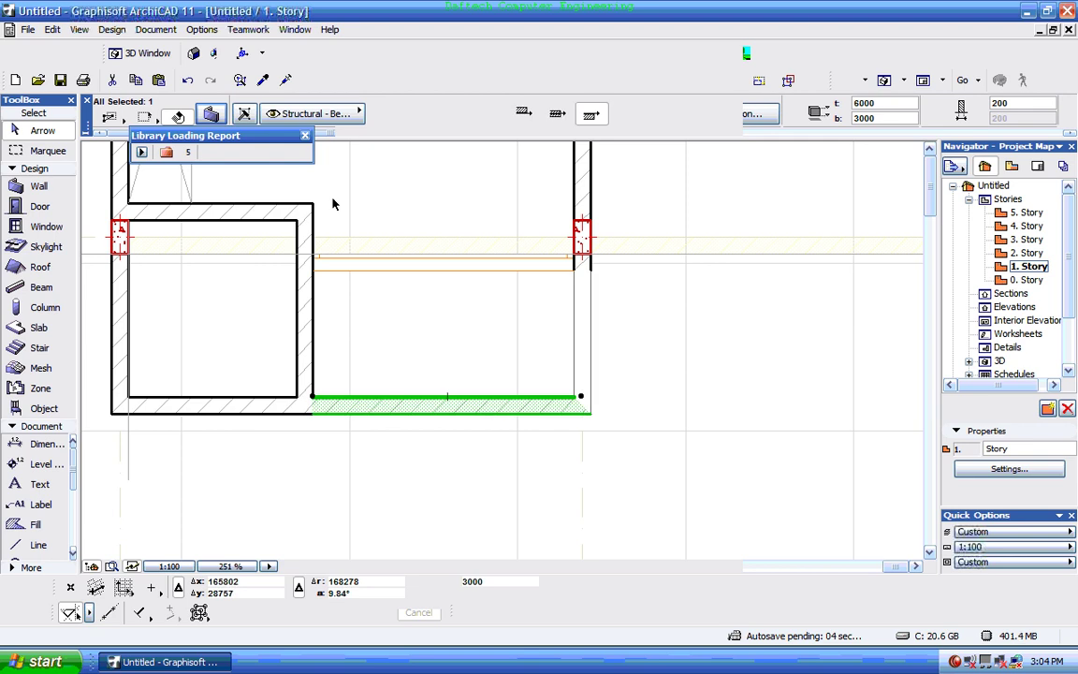
click(215, 114)
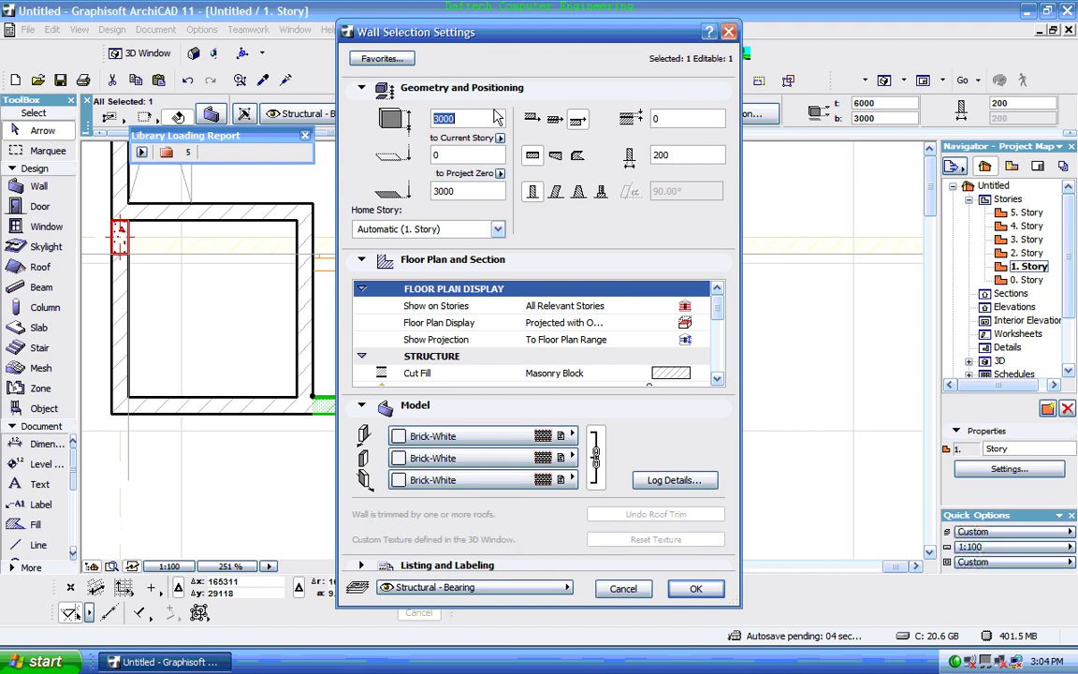
text(8)
click(695, 588)
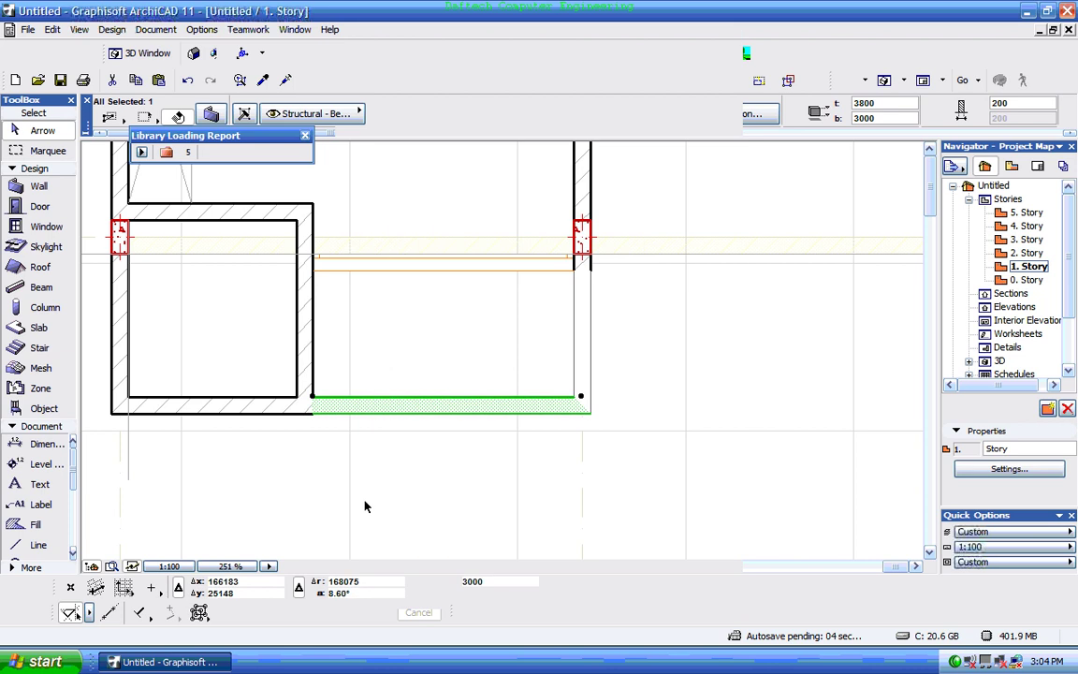
- Set the sill height of the wide window above the low-walled balcony to 0 and its height to 2600
click(378, 485)
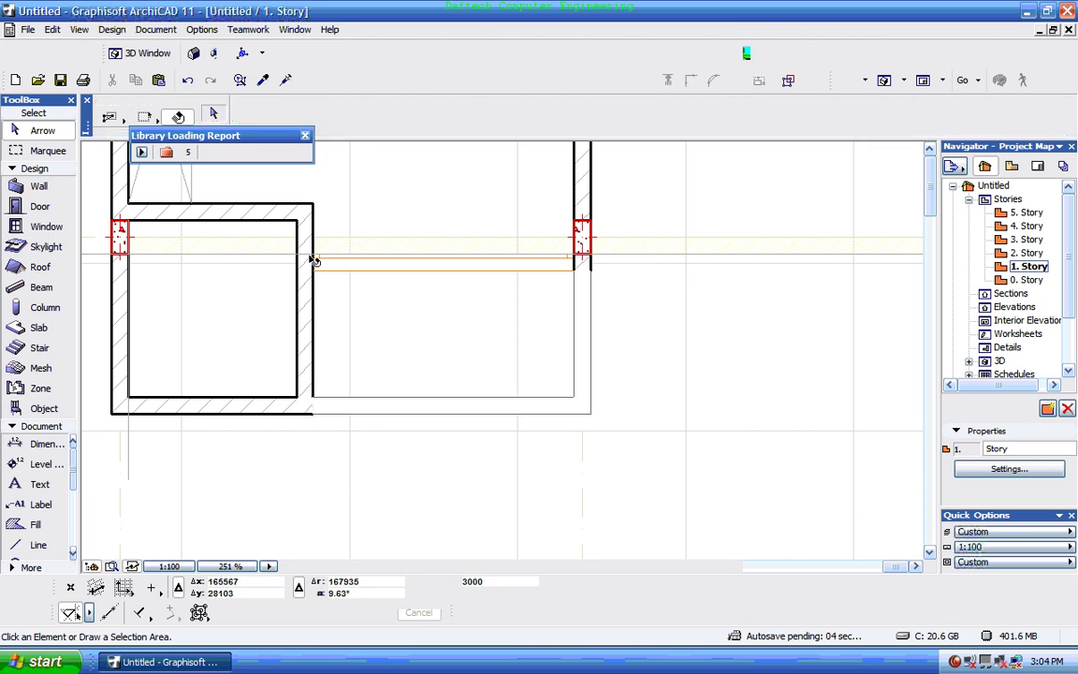
click(569, 263)
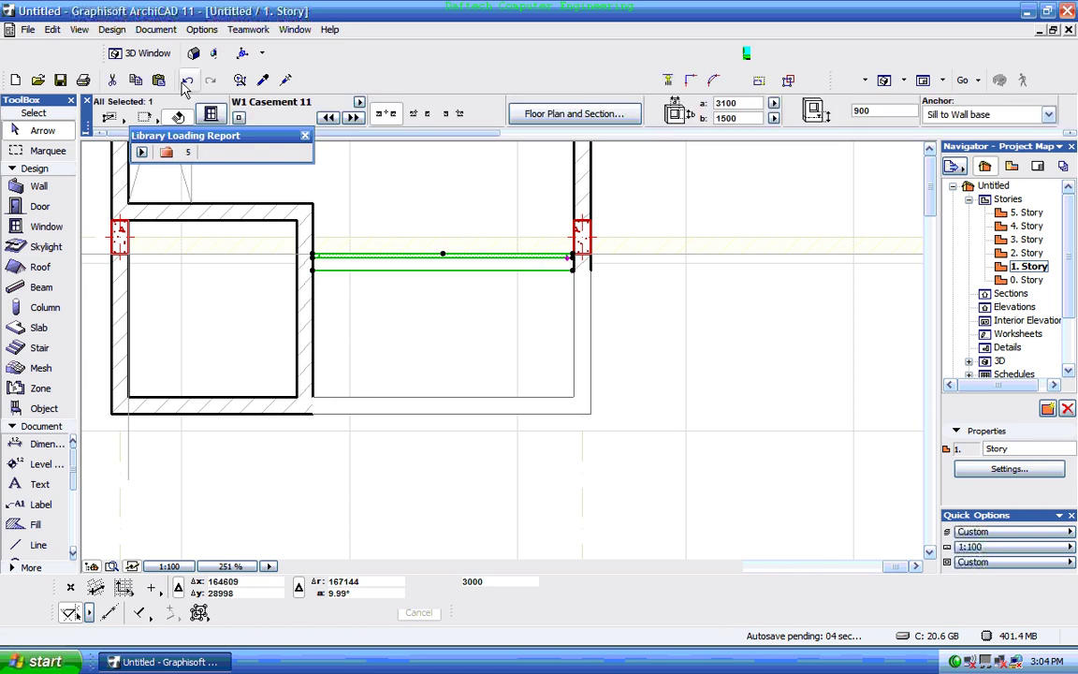
click(211, 113)
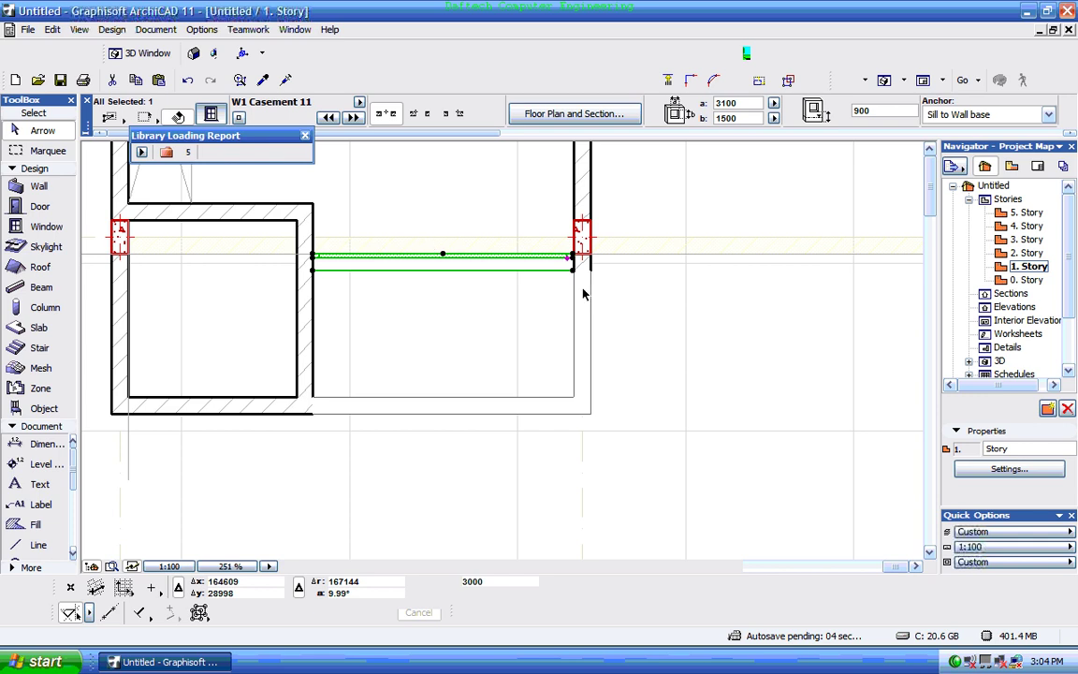
double_click(526, 265)
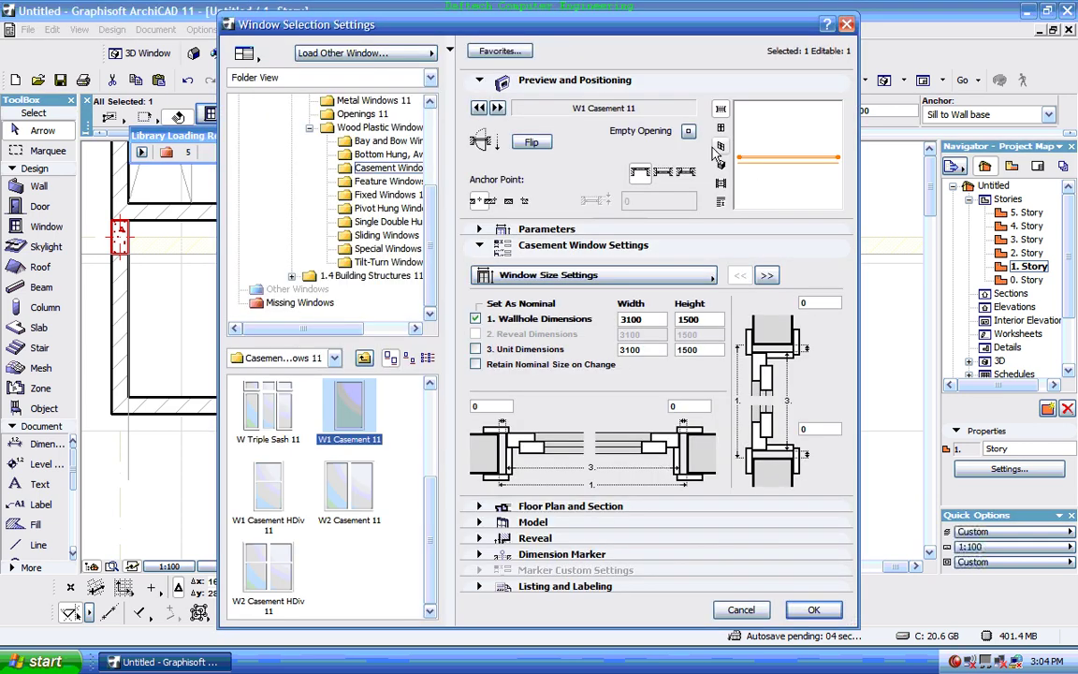
click(721, 129)
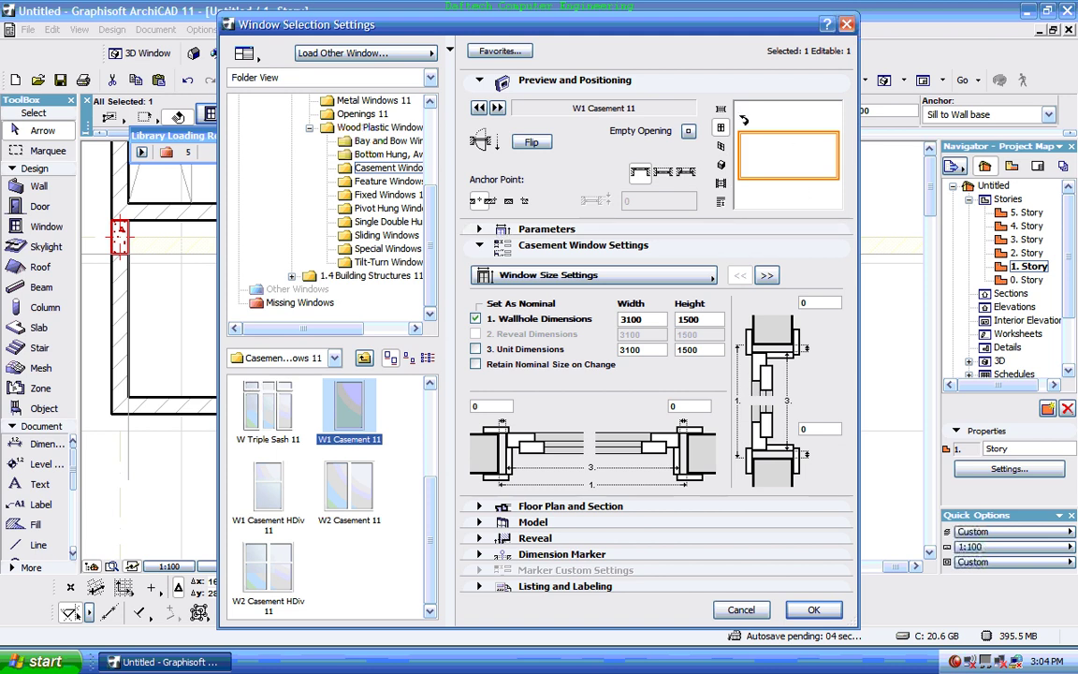
click(674, 234)
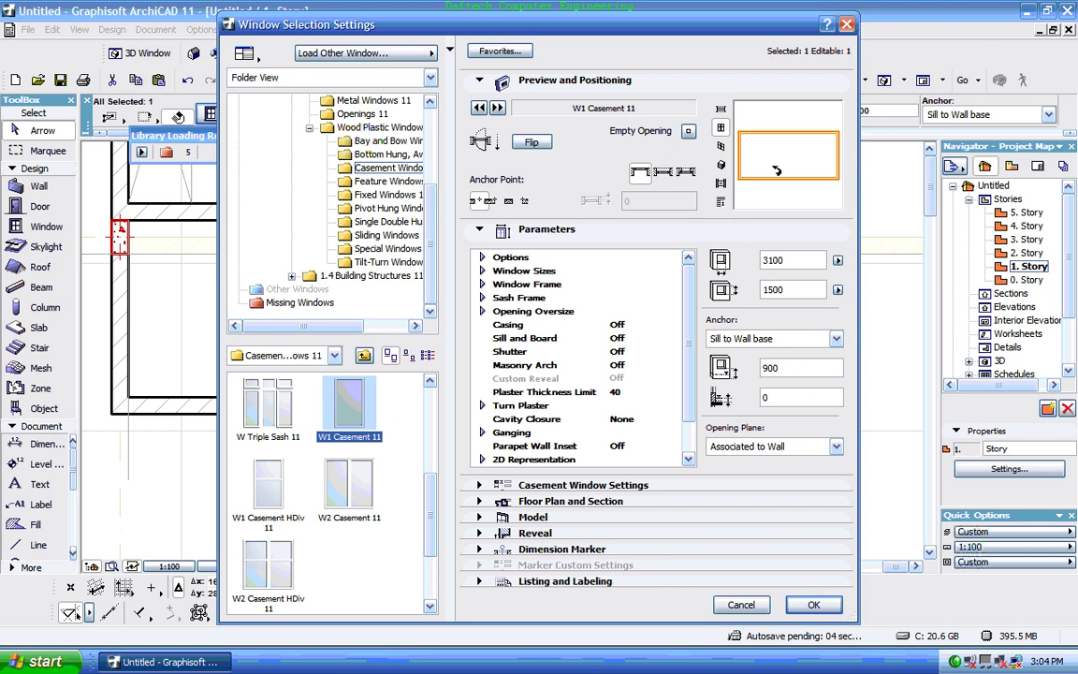
double_click(790, 368)
text(0)
drag(782, 291, 765, 293)
text(2)
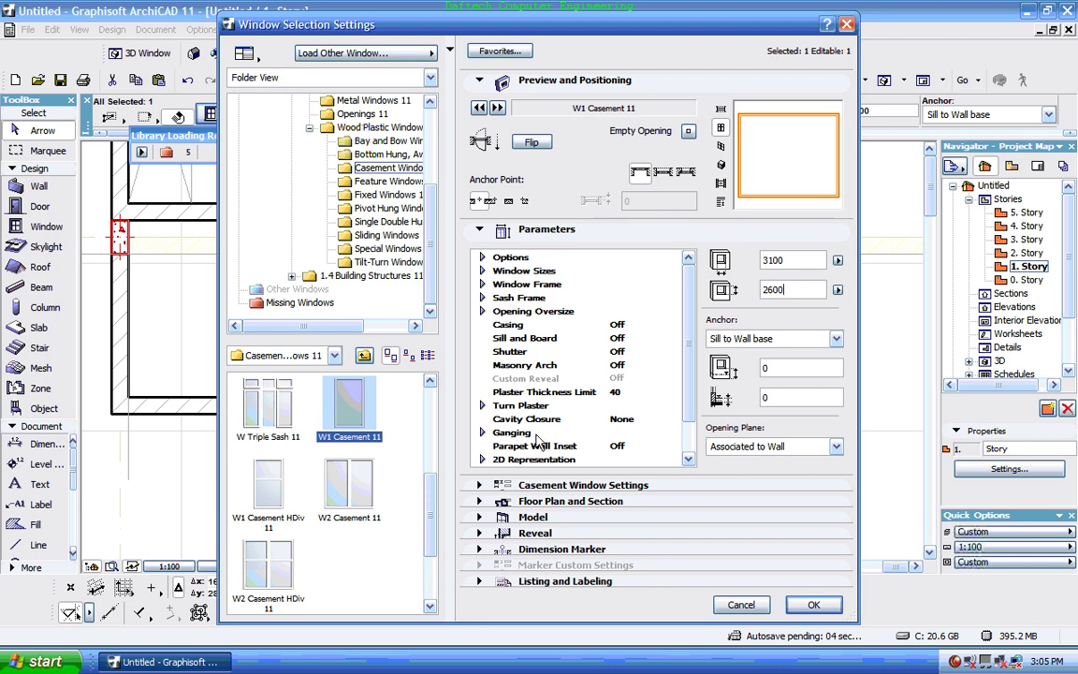
- Give the wide window's sash an H-V Grid with 3 horizontal and 3 vertical panes
click(562, 485)
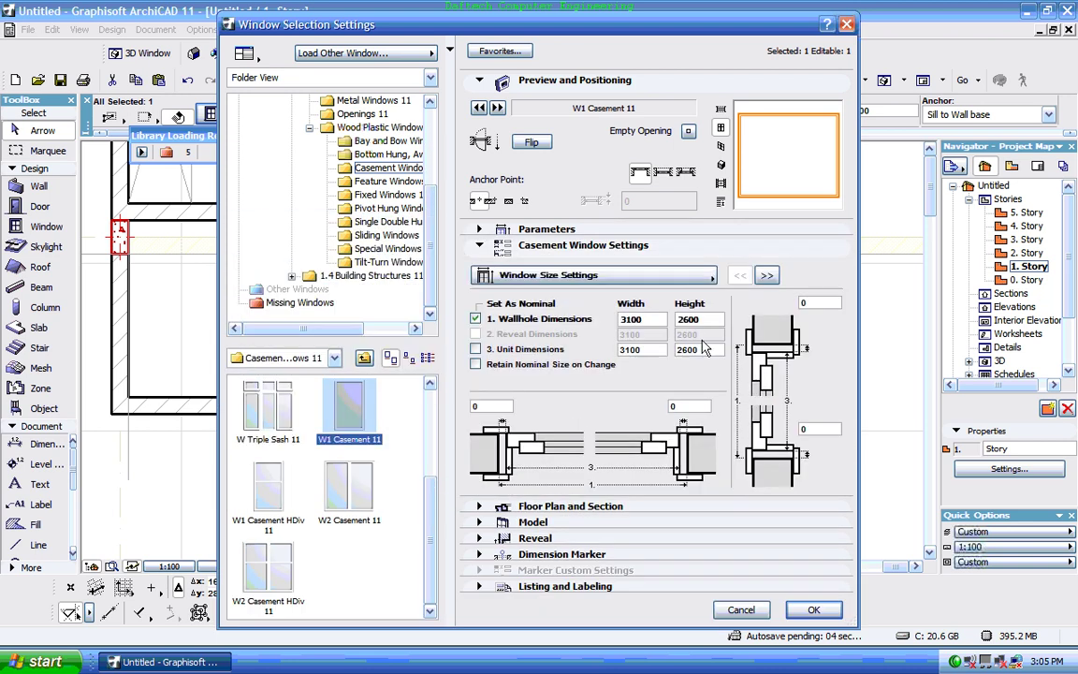
click(767, 275)
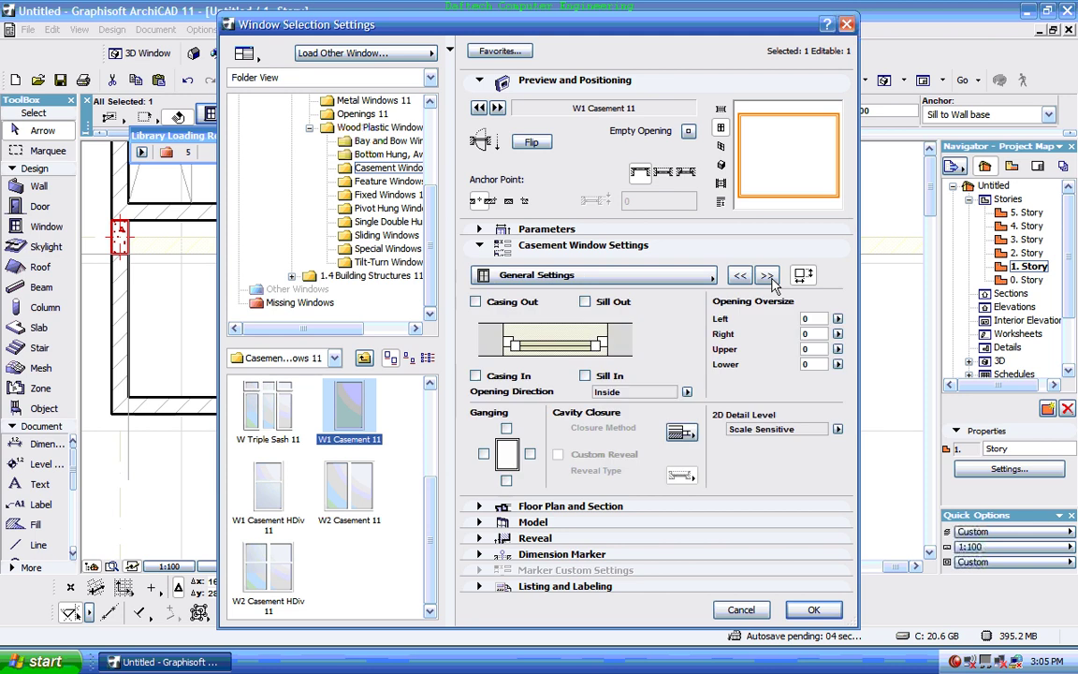
click(767, 275)
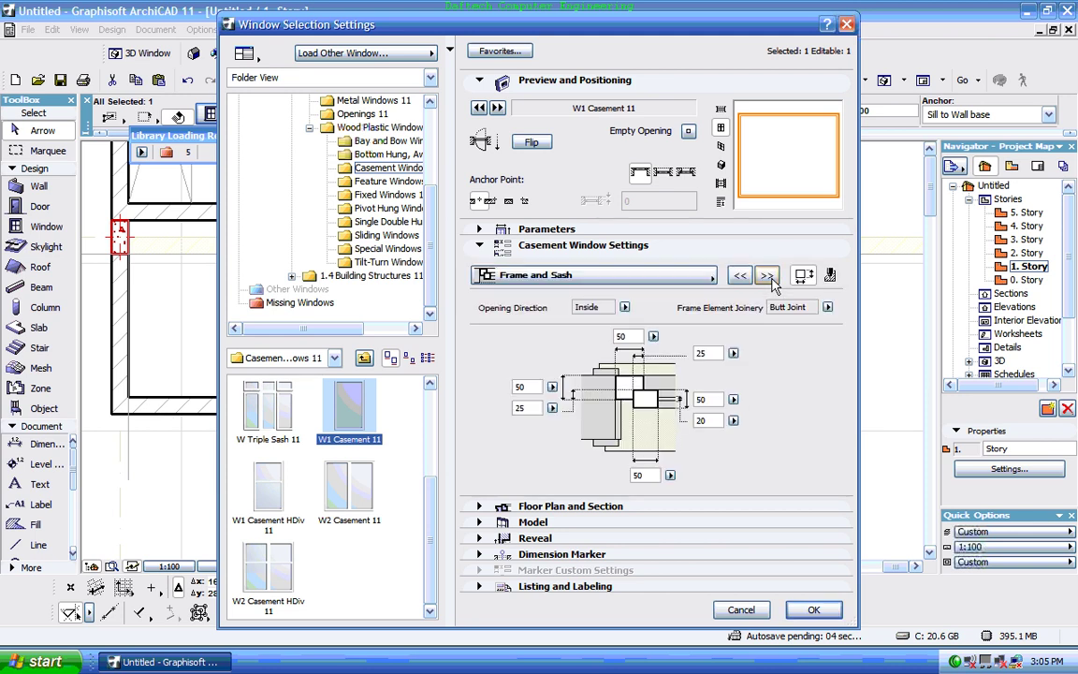
click(767, 276)
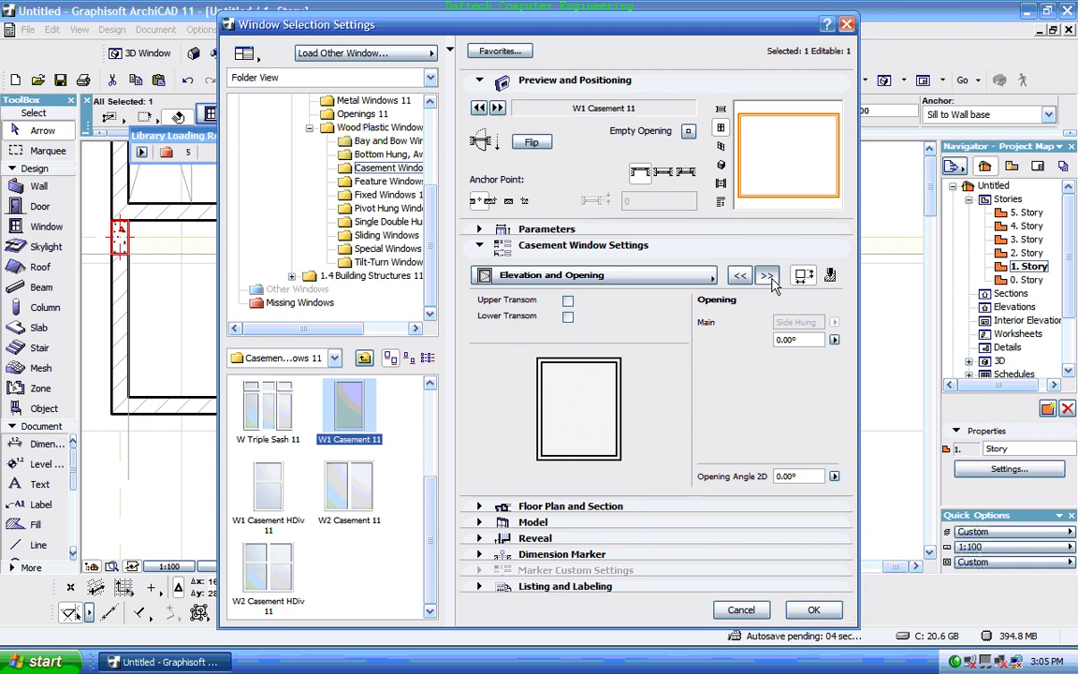
click(768, 277)
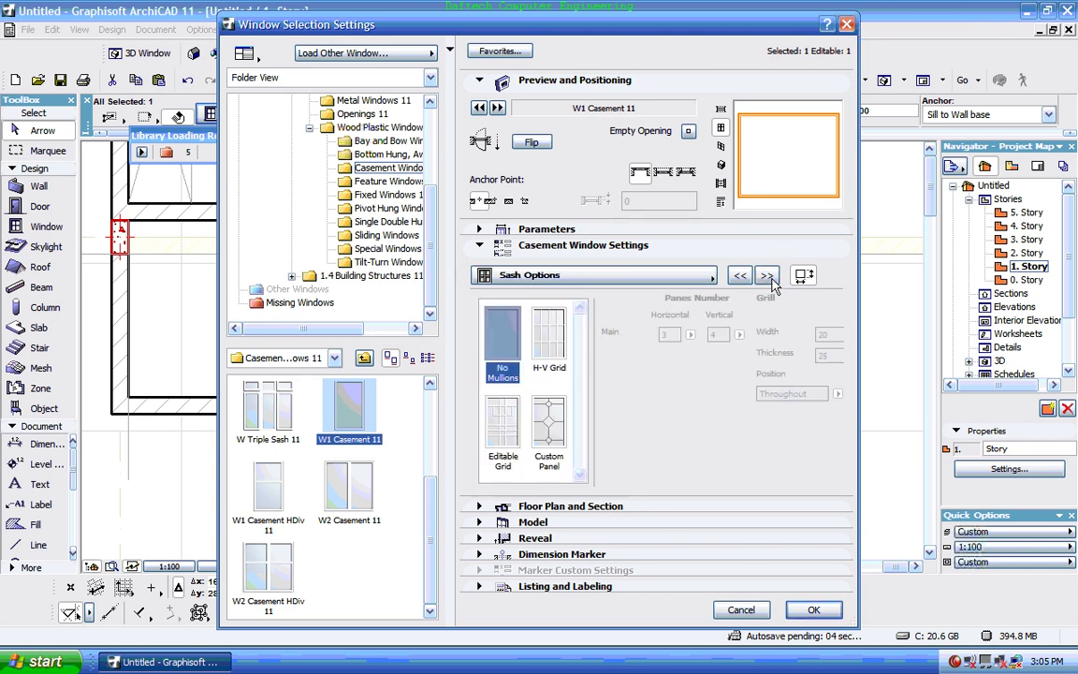
click(559, 342)
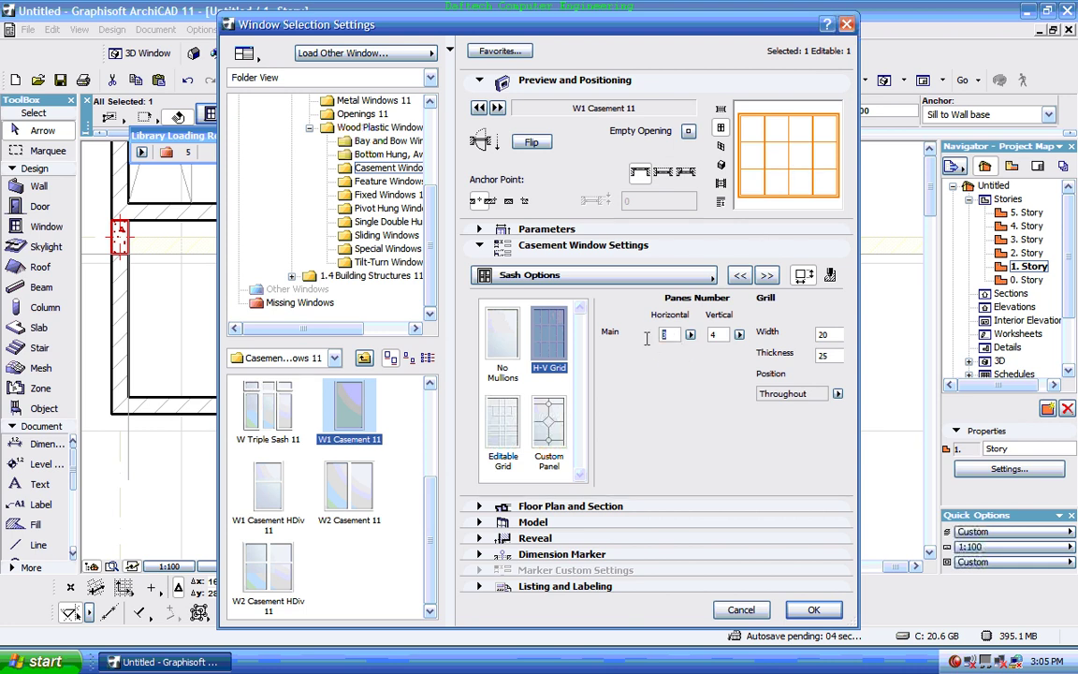
double_click(712, 335)
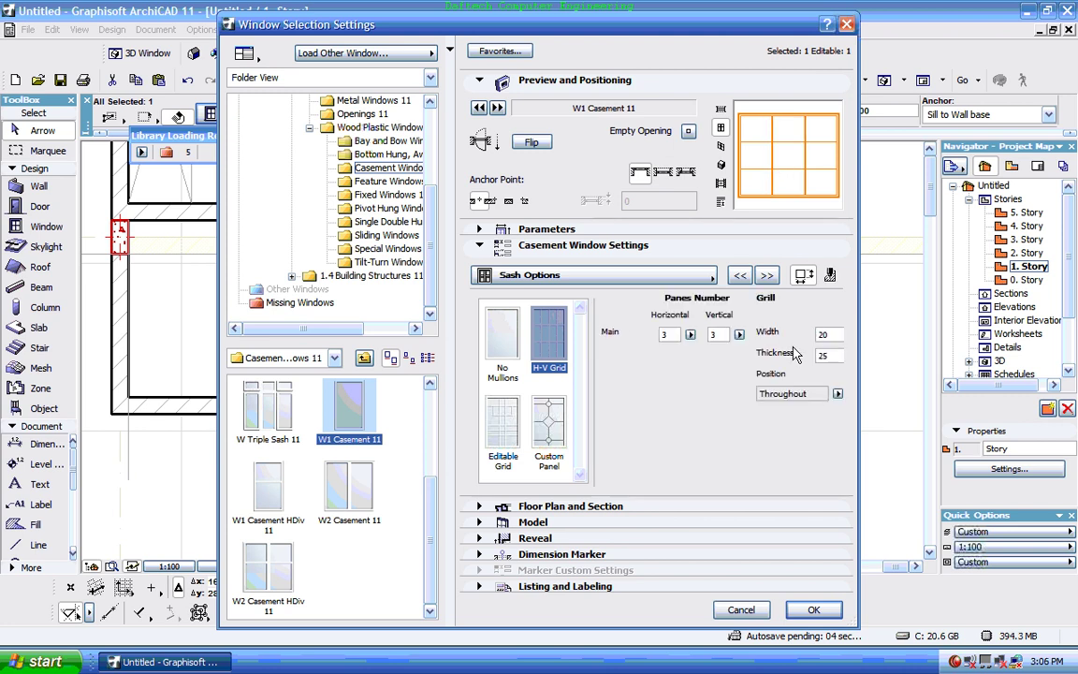
- Set the window's grill width to 70 and thickness to 50, and apply the window settings
double_click(824, 334)
text(70)
key(Tab)
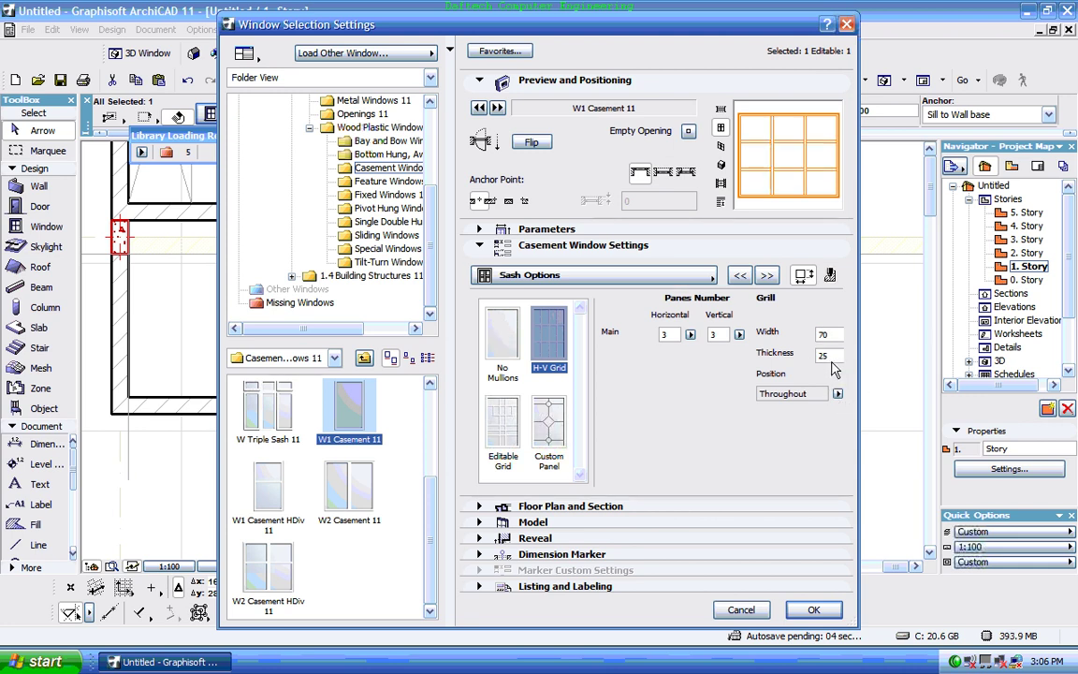
double_click(824, 355)
click(728, 383)
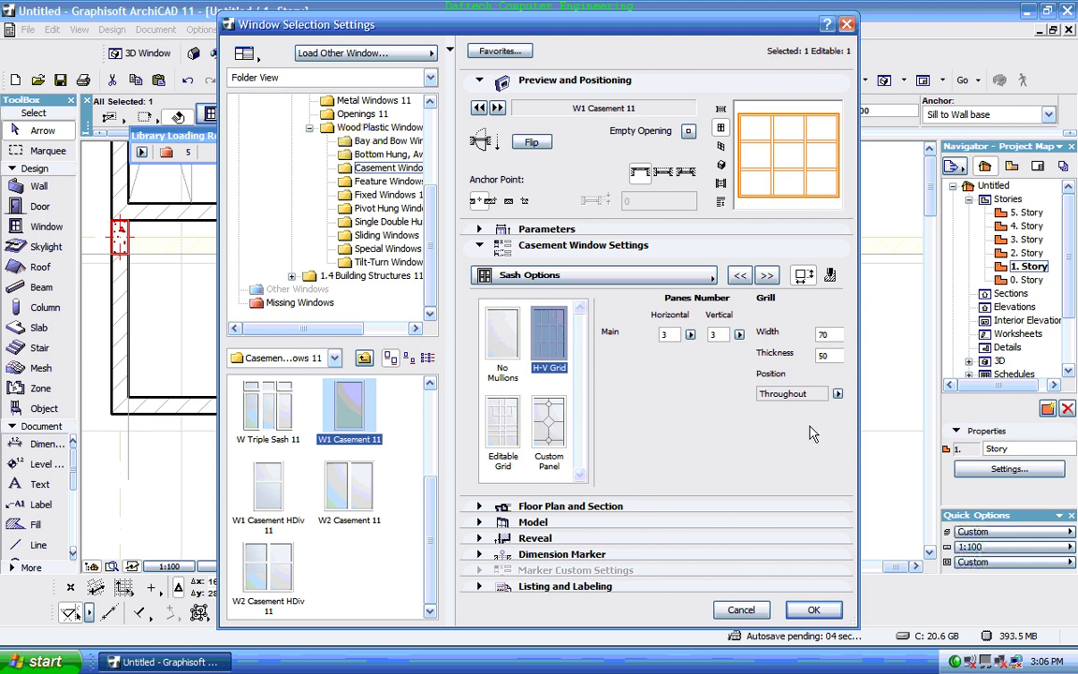
click(812, 611)
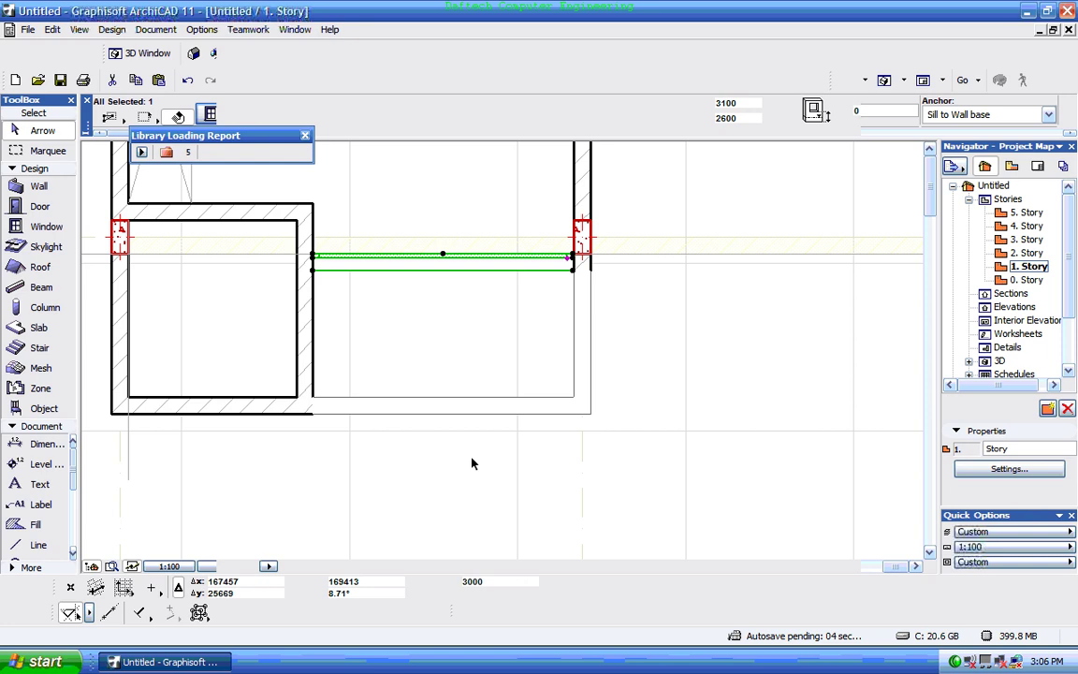
click(424, 473)
- Enclose the whole walled unit with a marquee and show the marquee area in 3D
scroll(532, 418, down, 3)
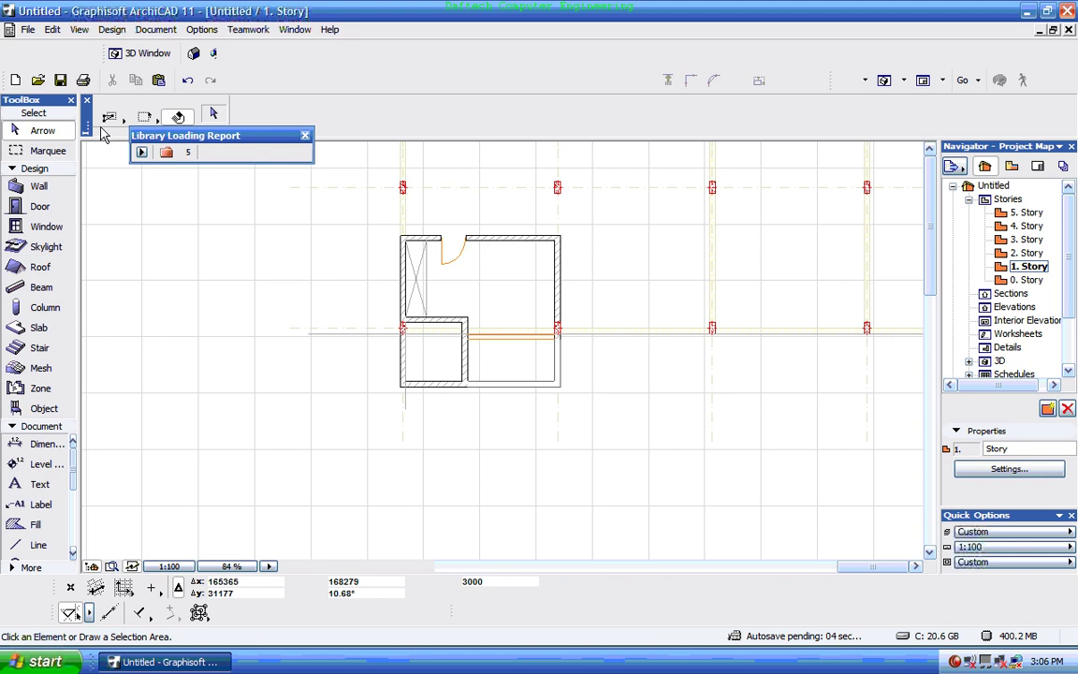
click(52, 150)
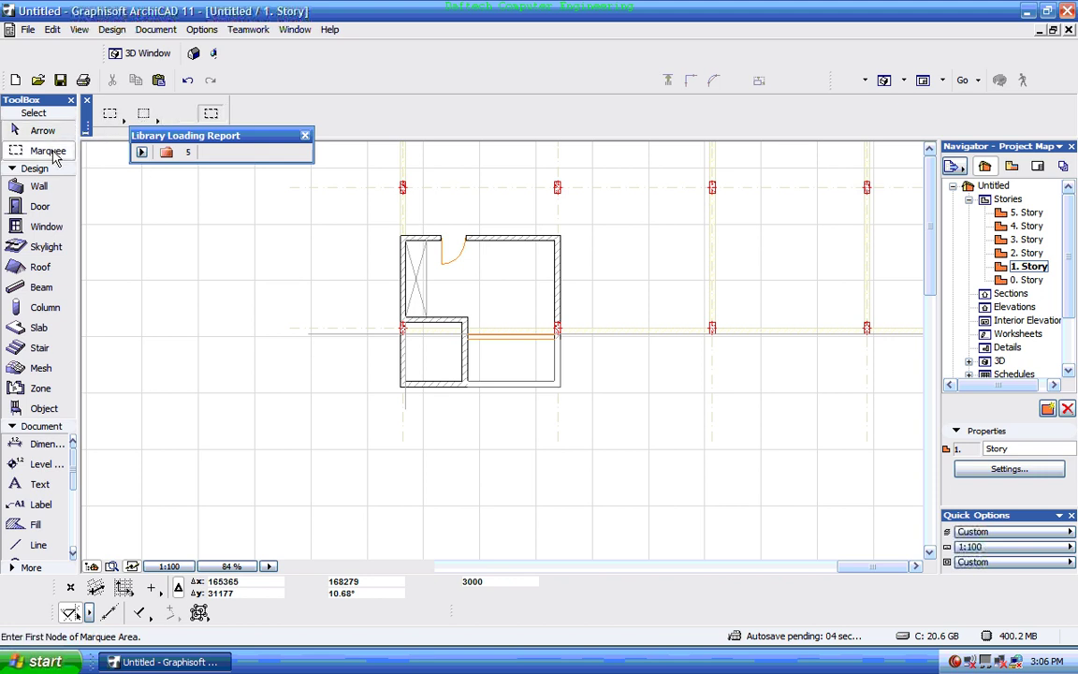
click(581, 212)
click(375, 408)
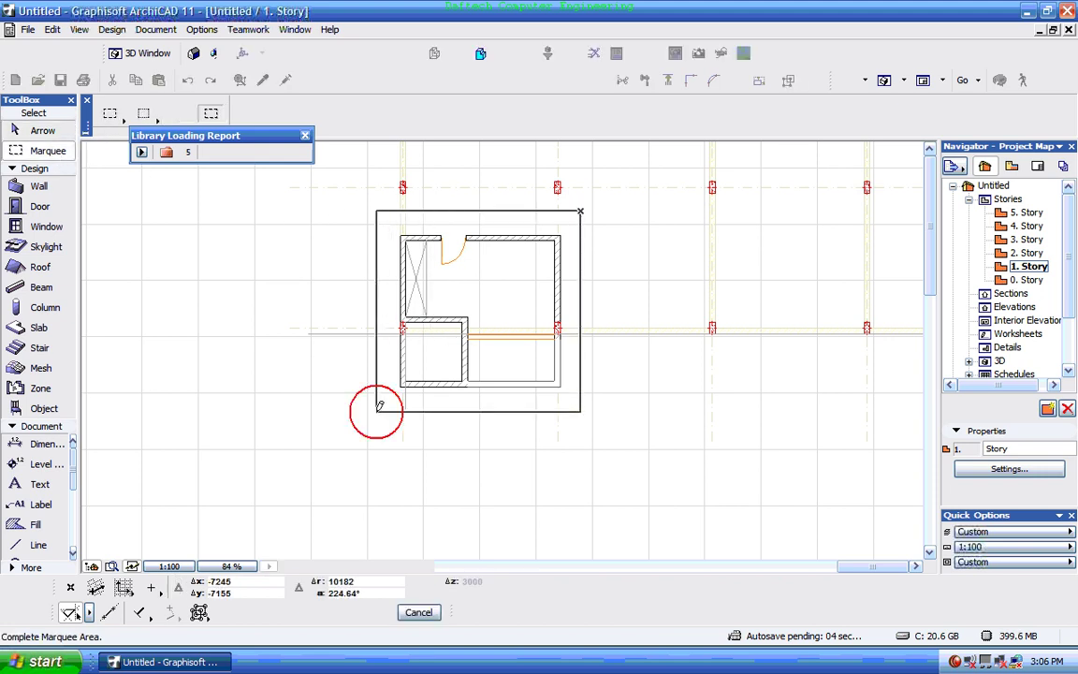
right_click(307, 332)
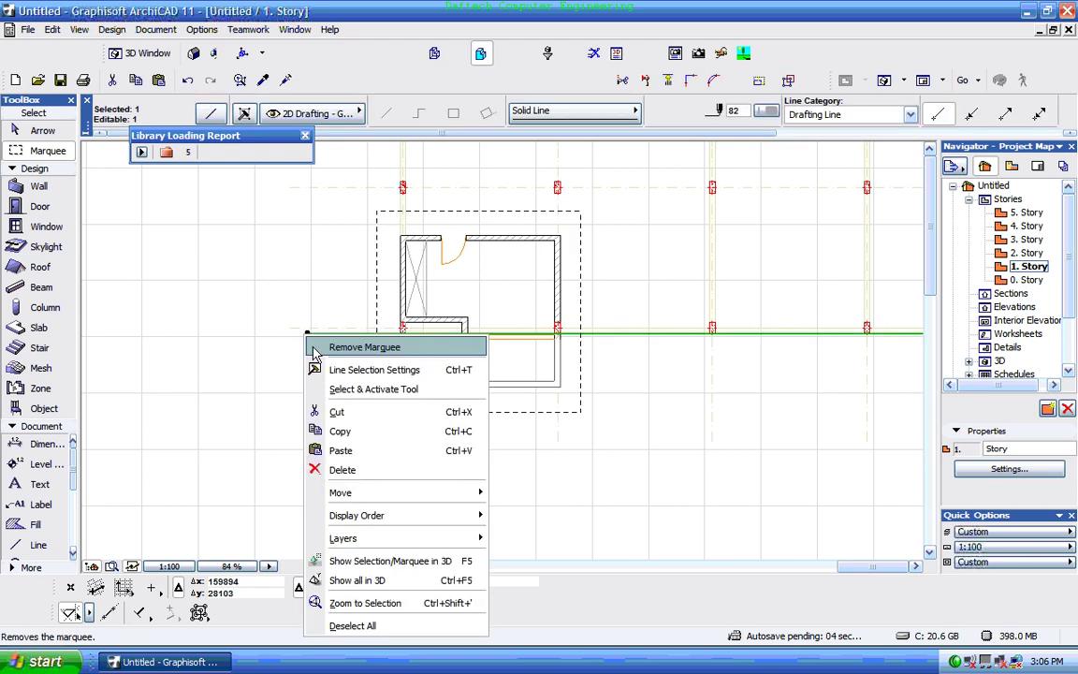
click(354, 565)
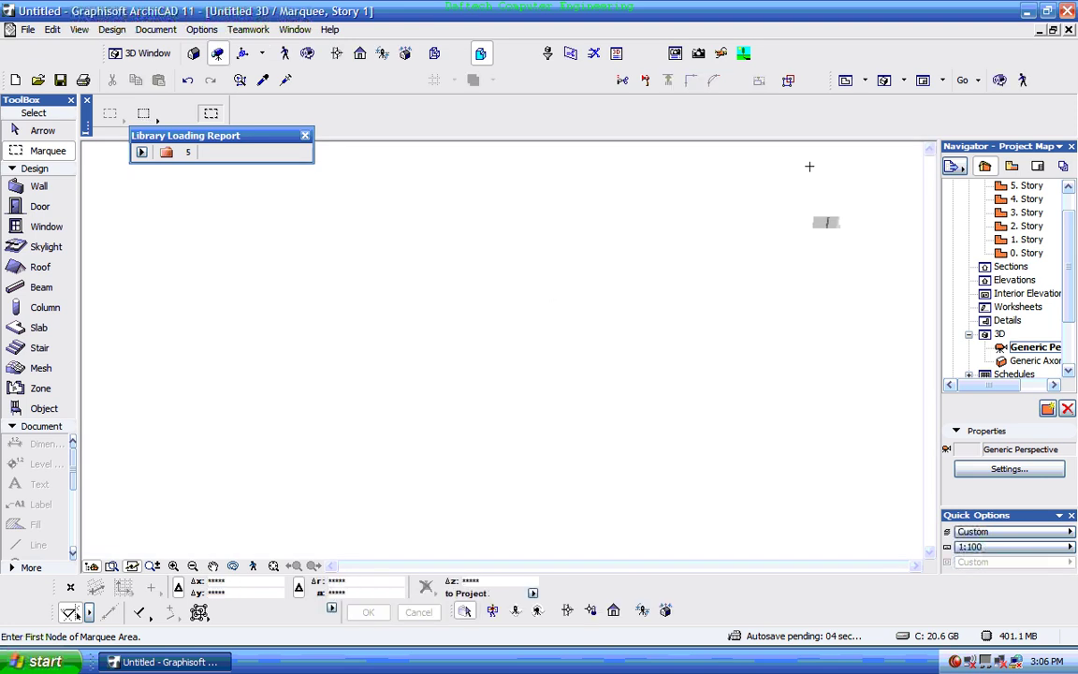
- Examine the unit's gridded window and low walls in 3D axonometry, and return to the floor plan
click(192, 54)
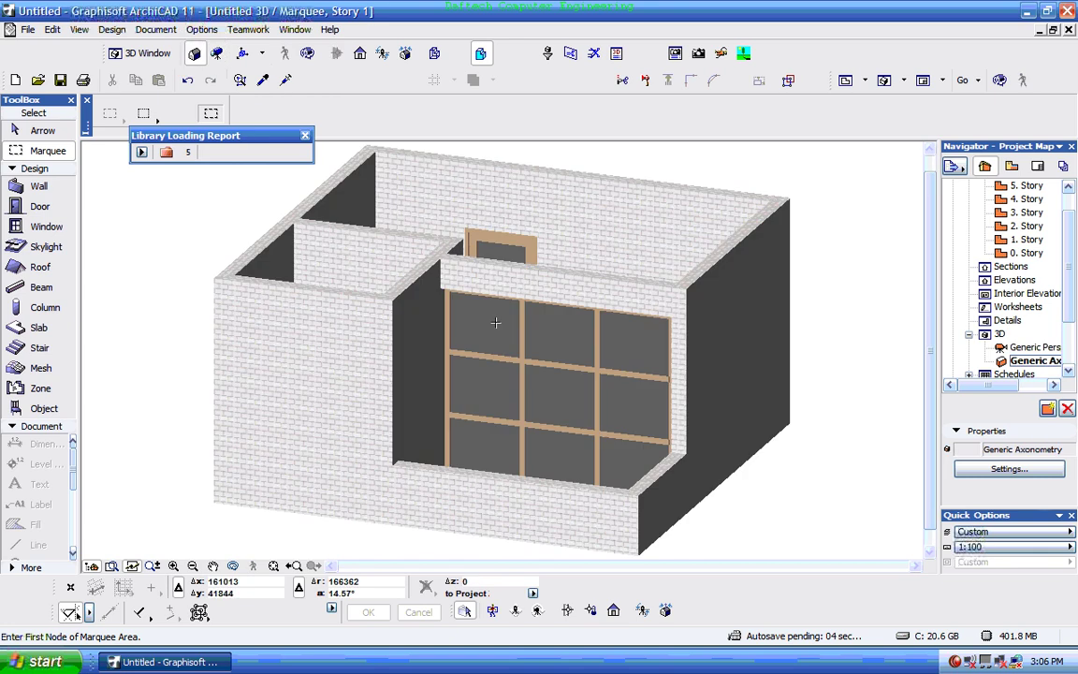
scroll(575, 405, down, 2)
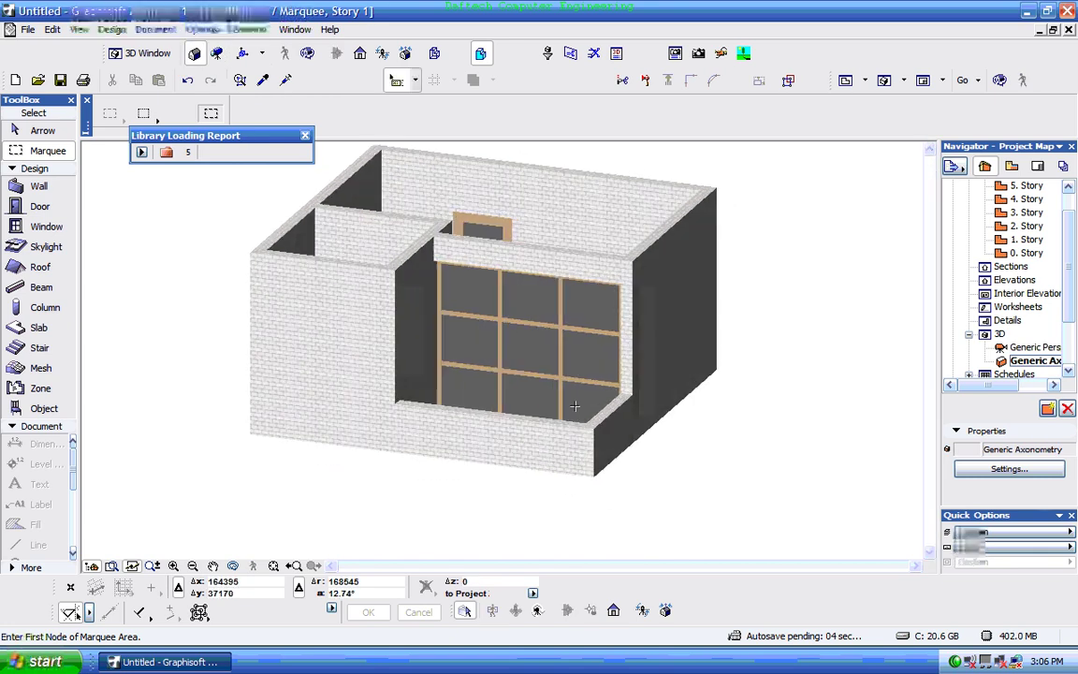
scroll(485, 330, down, 1)
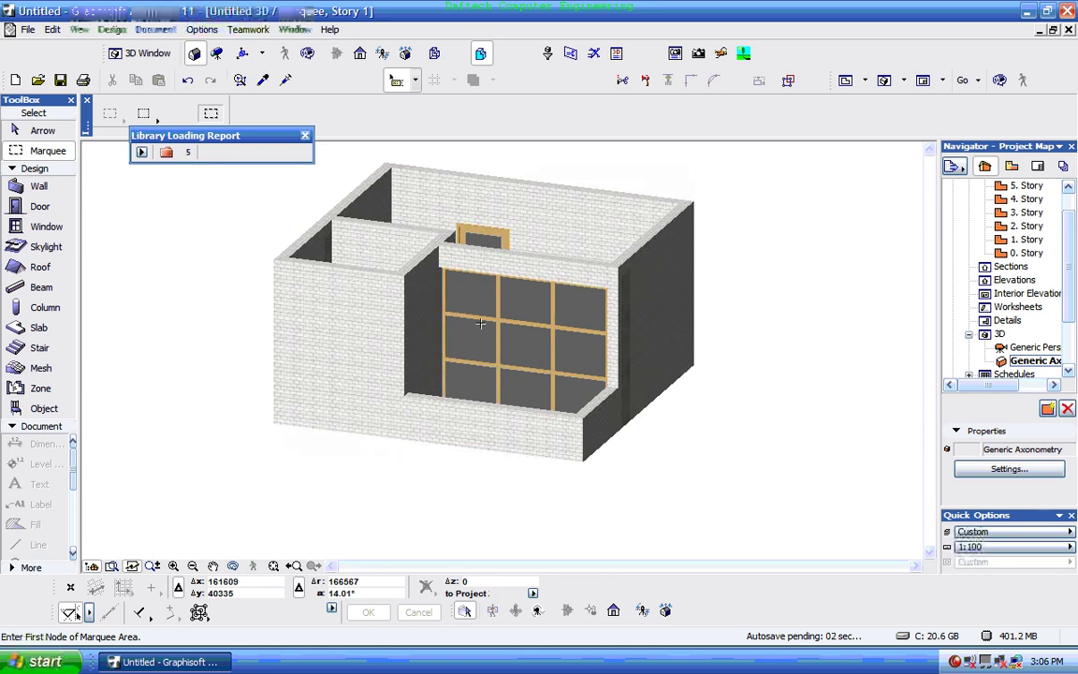
key(F2)
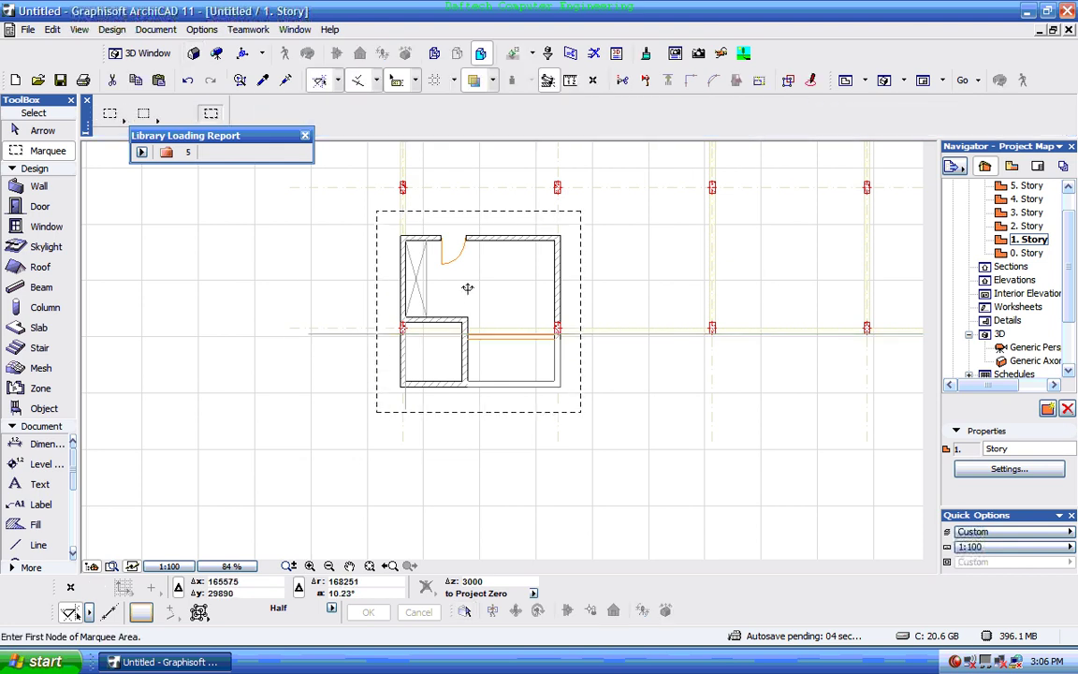
- Set the default width of the D1 11 door to 700
scroll(467, 286, up, 2)
scroll(467, 282, up, 1)
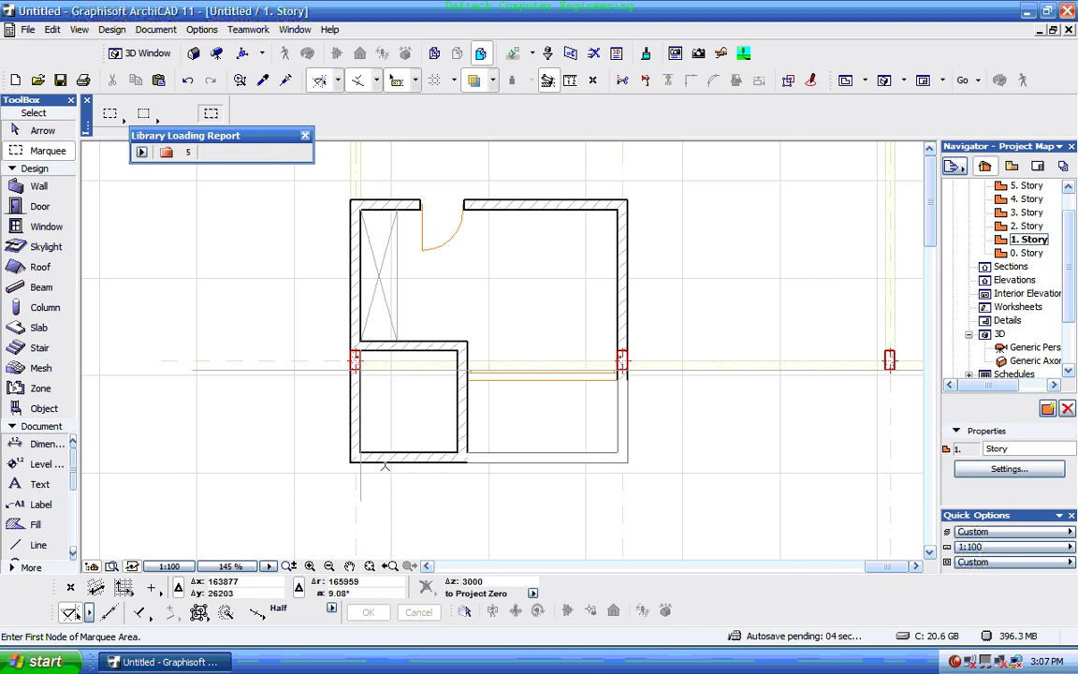
scroll(398, 473, up, 3)
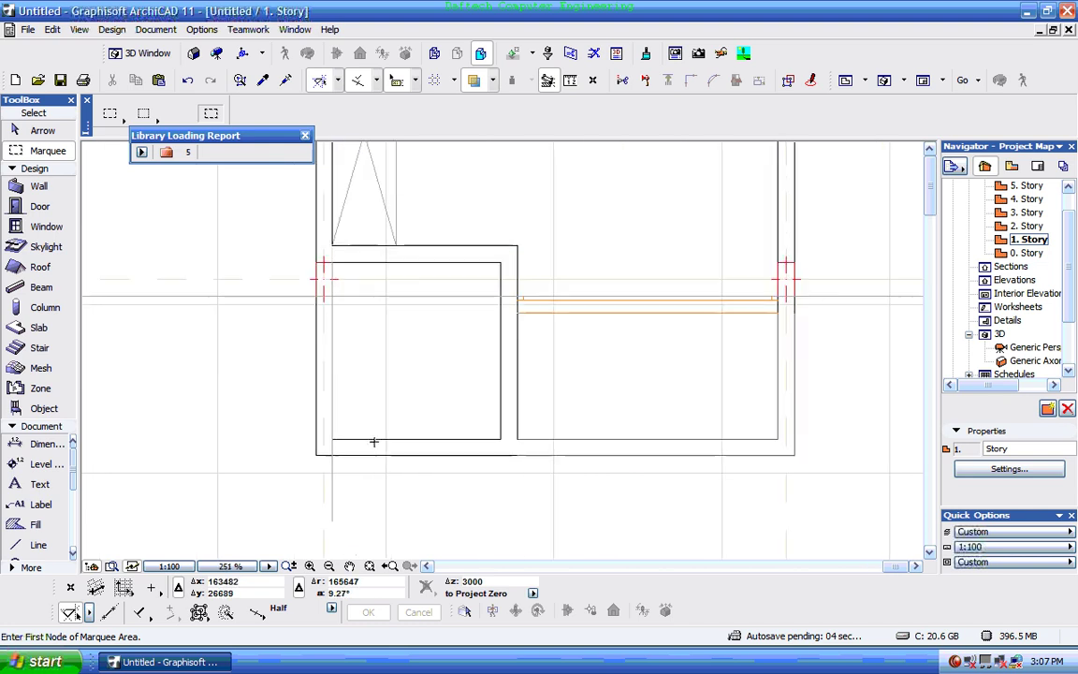
click(31, 206)
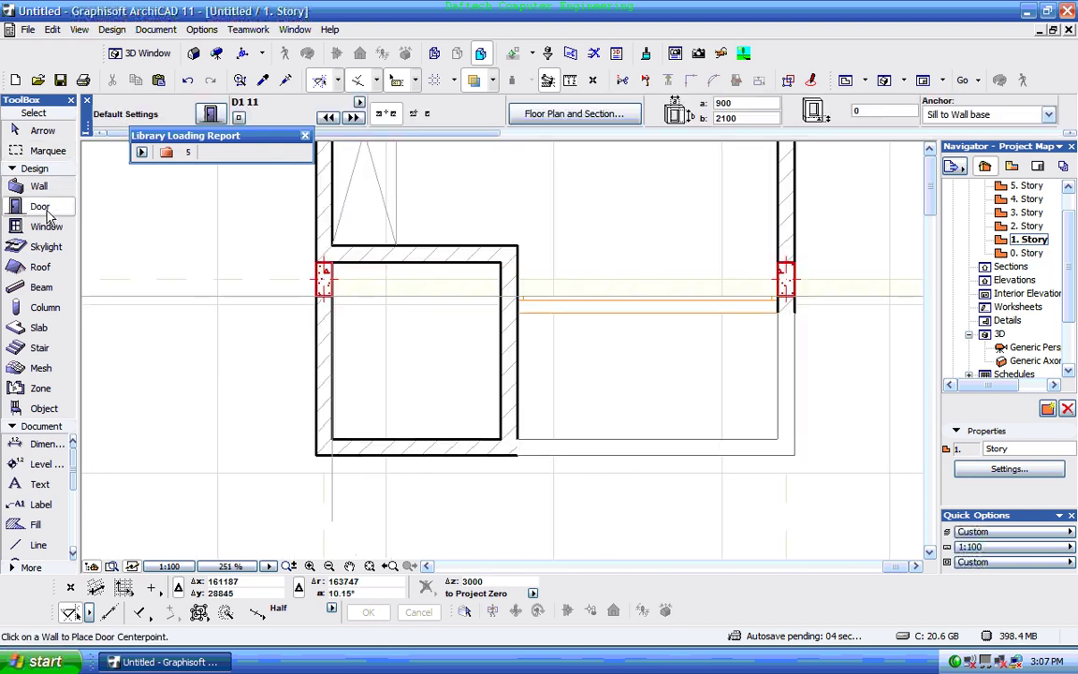
click(209, 114)
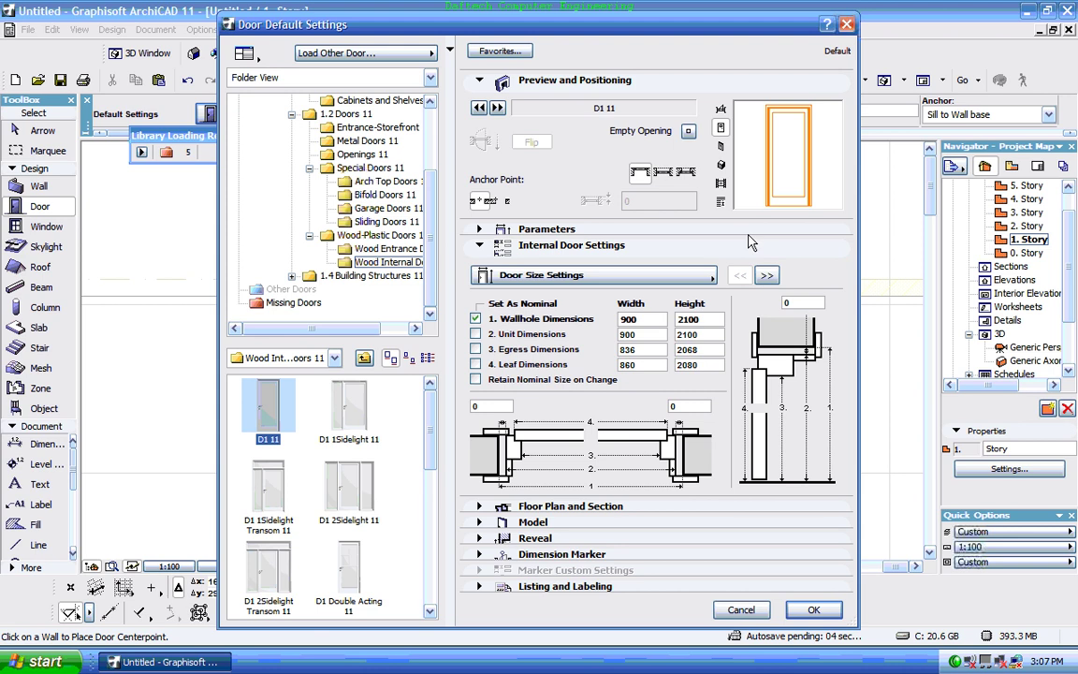
click(756, 230)
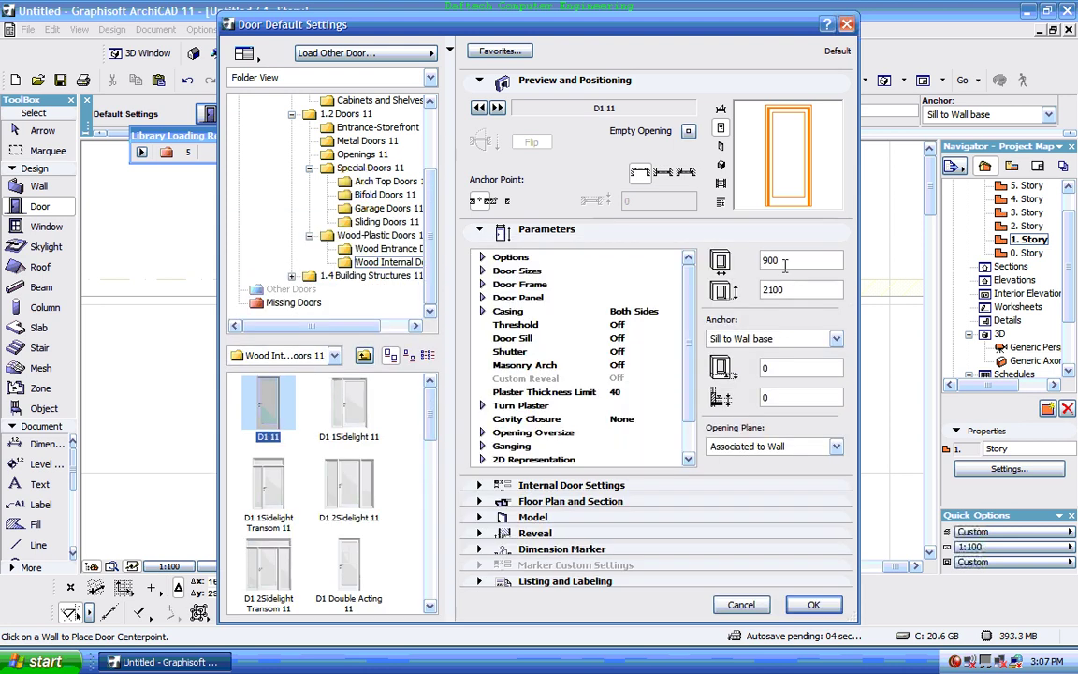
double_click(779, 261)
text(700)
click(813, 604)
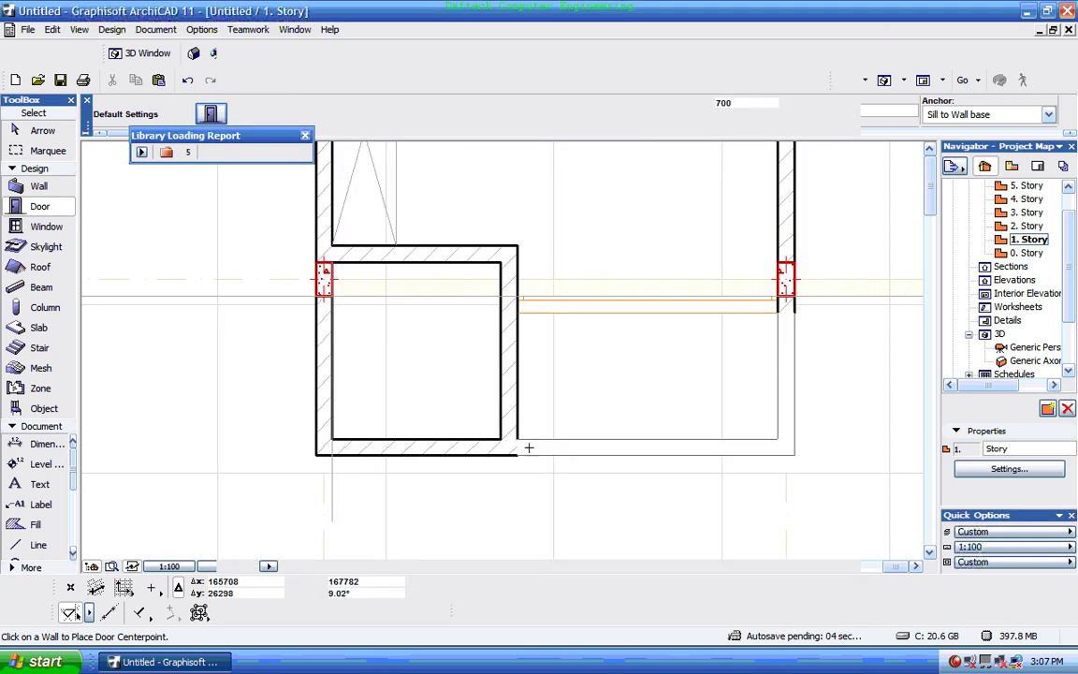
- Place the 700-wide door near the right end of the lower-left room's top partition, swinging into that room with its hinge on the right
click(455, 262)
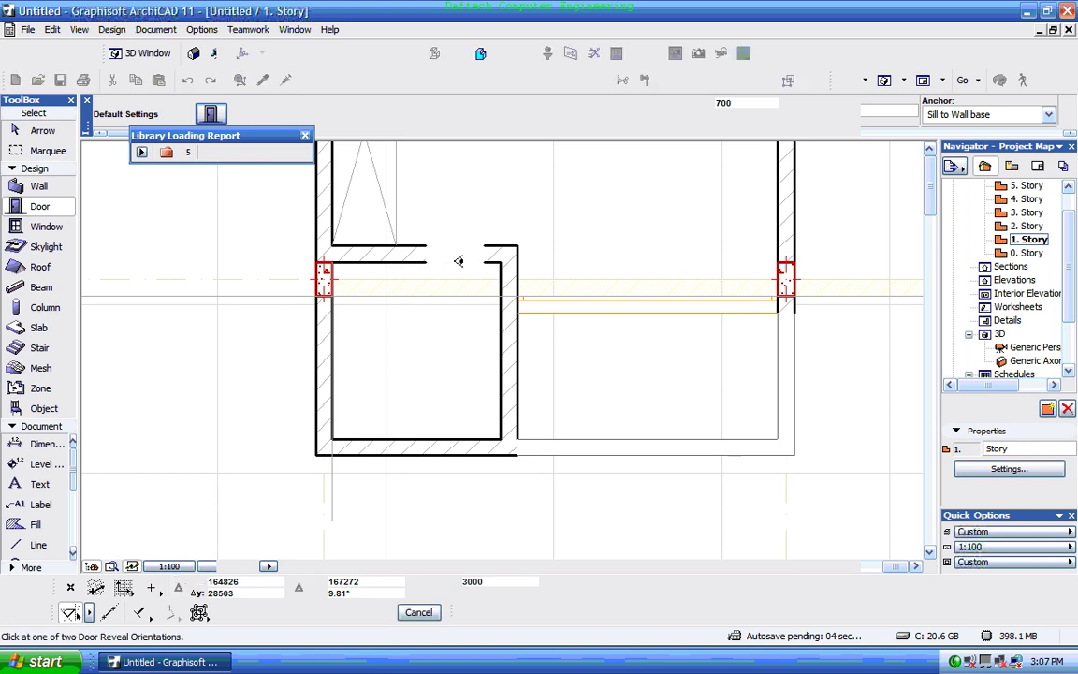
click(603, 413)
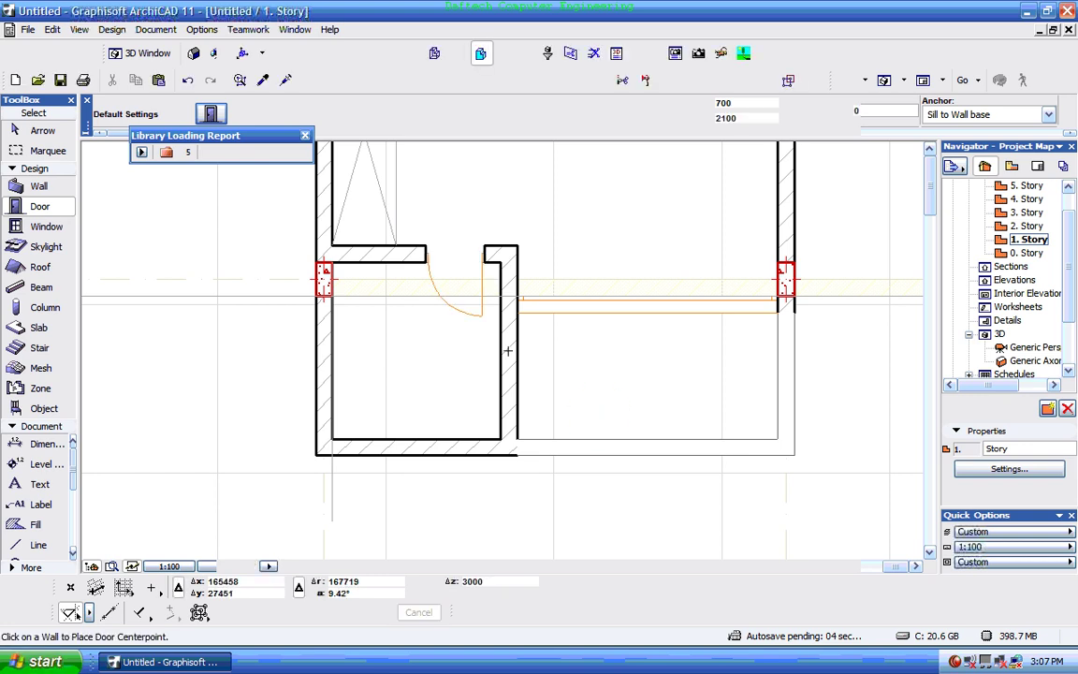
scroll(477, 298, up, 2)
click(42, 131)
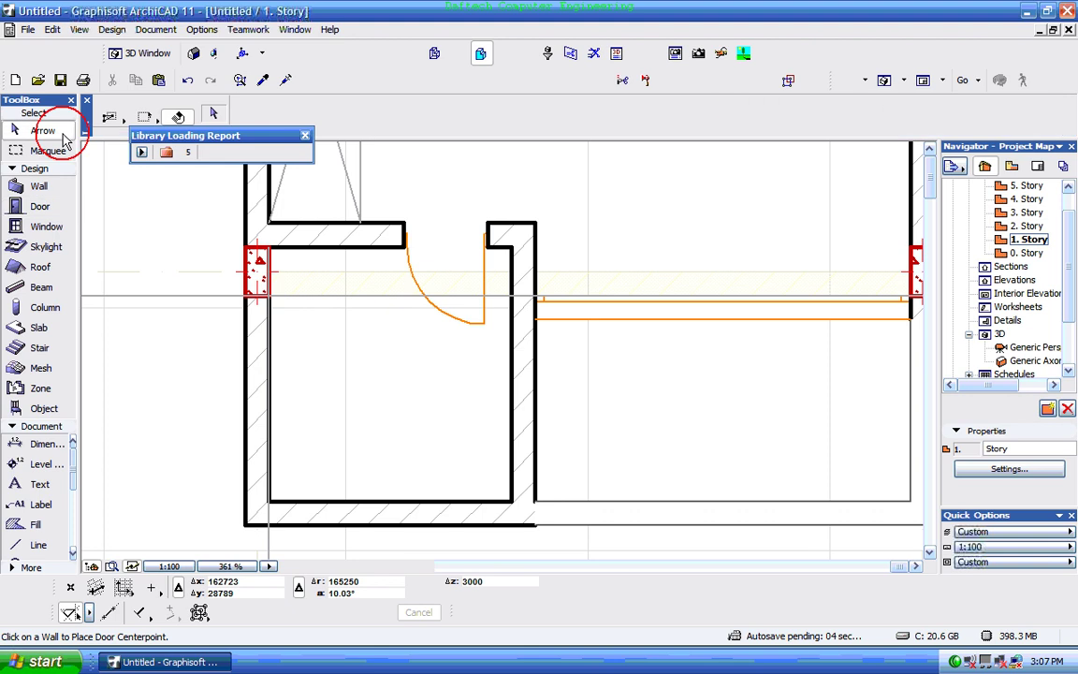
- Move the 700-wide door slightly right along its partition, closer to the corner with the lower-left room's right-hand wall
click(484, 327)
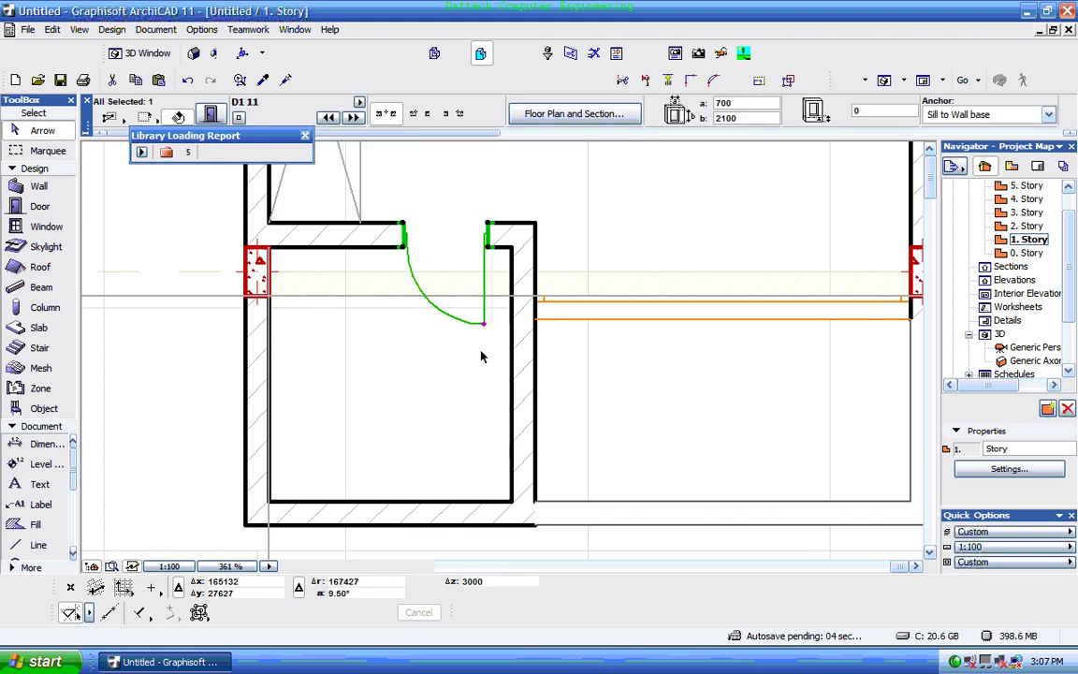
click(485, 325)
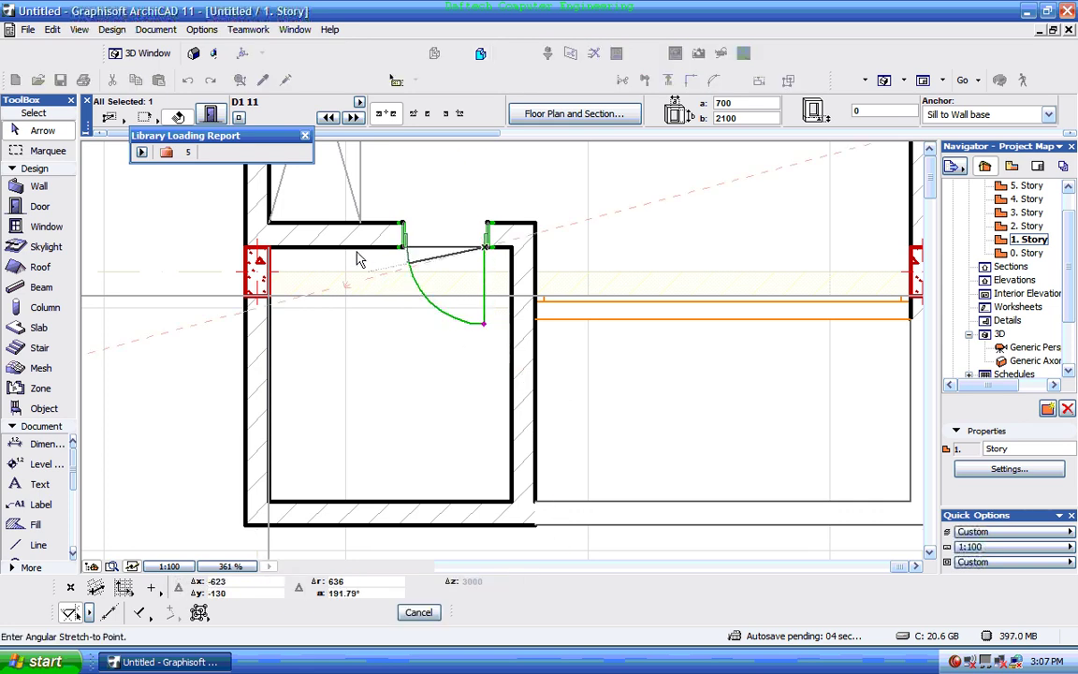
click(475, 357)
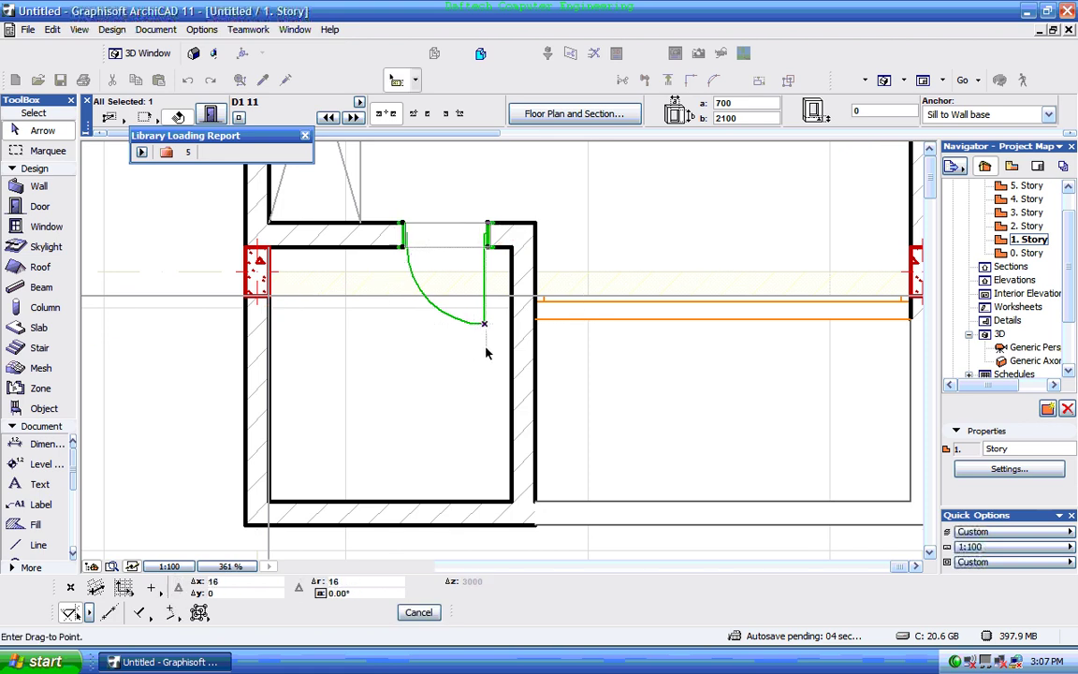
click(493, 292)
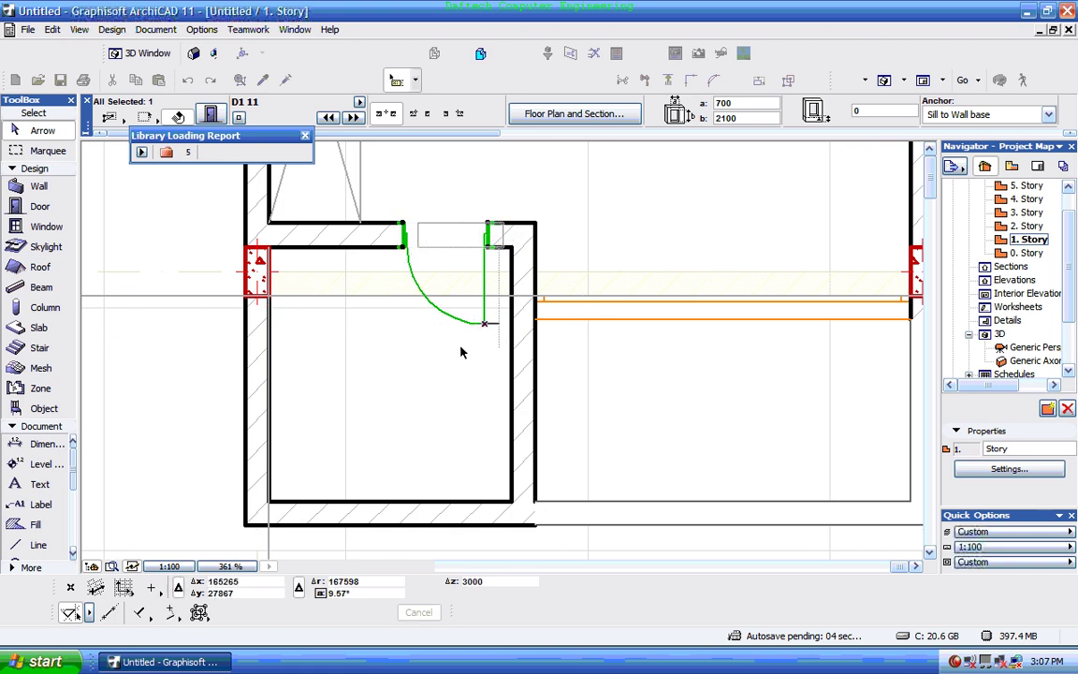
click(421, 344)
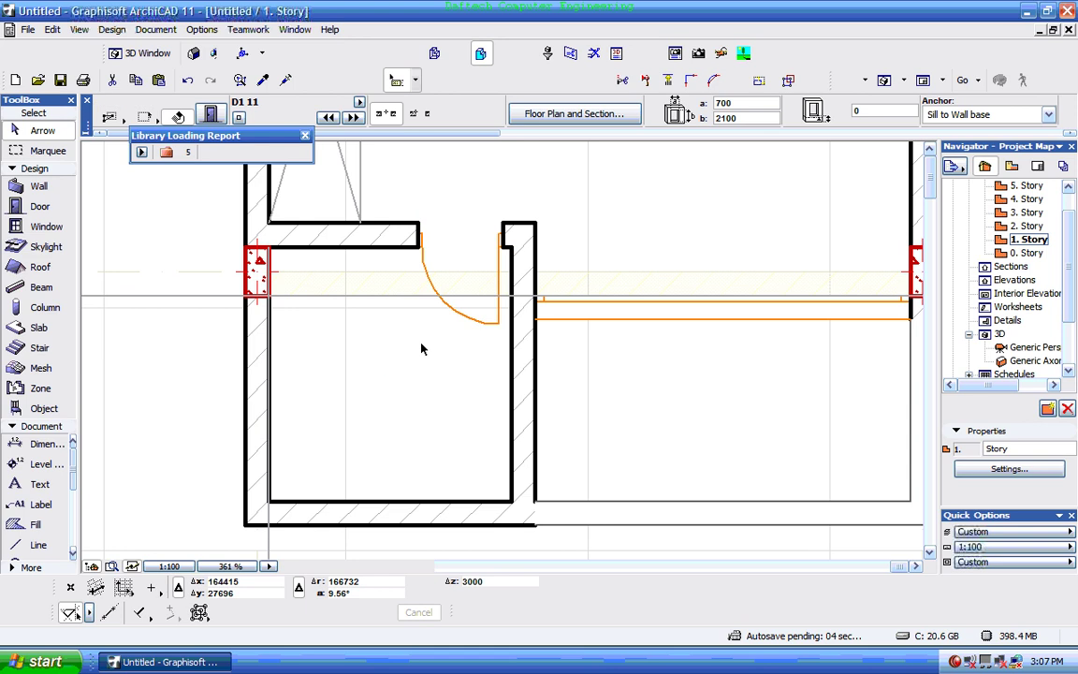
- Choose Bed 01 11 from the Beds 11 library folder as the default object
scroll(476, 284, down, 2)
scroll(464, 377, down, 4)
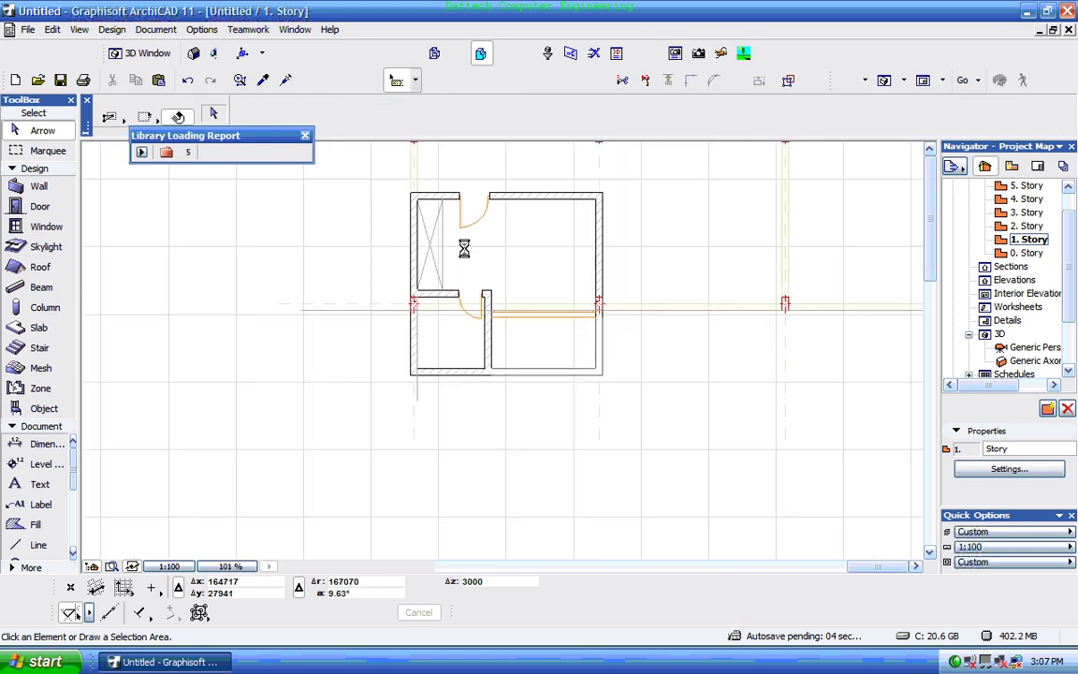
scroll(468, 218, up, 1)
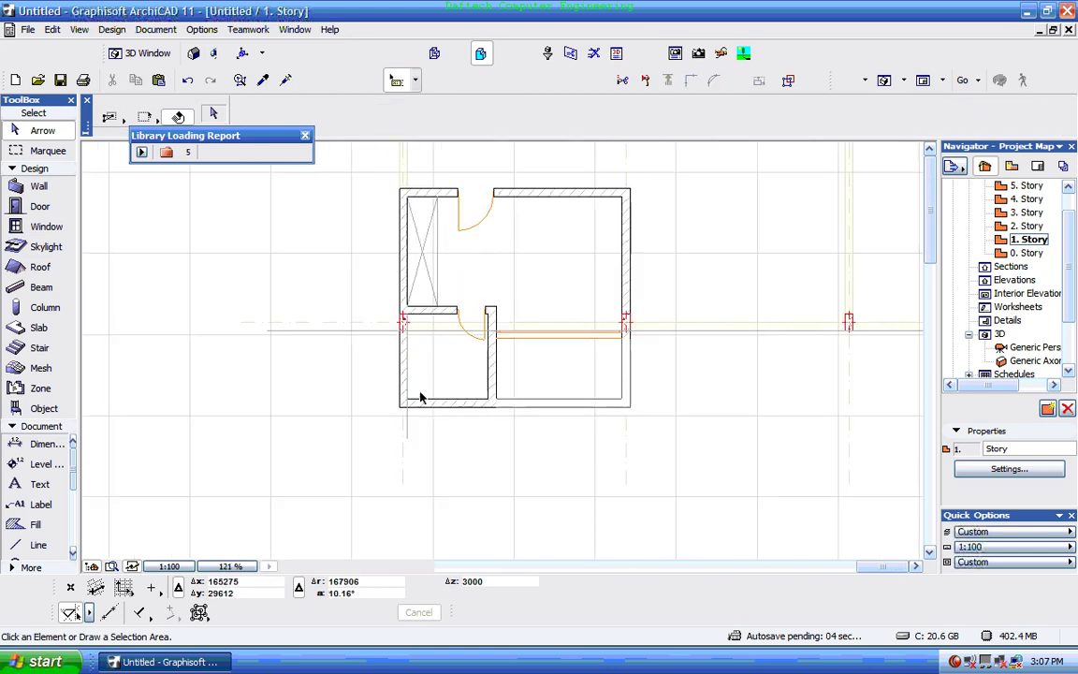
scroll(471, 397, up, 2)
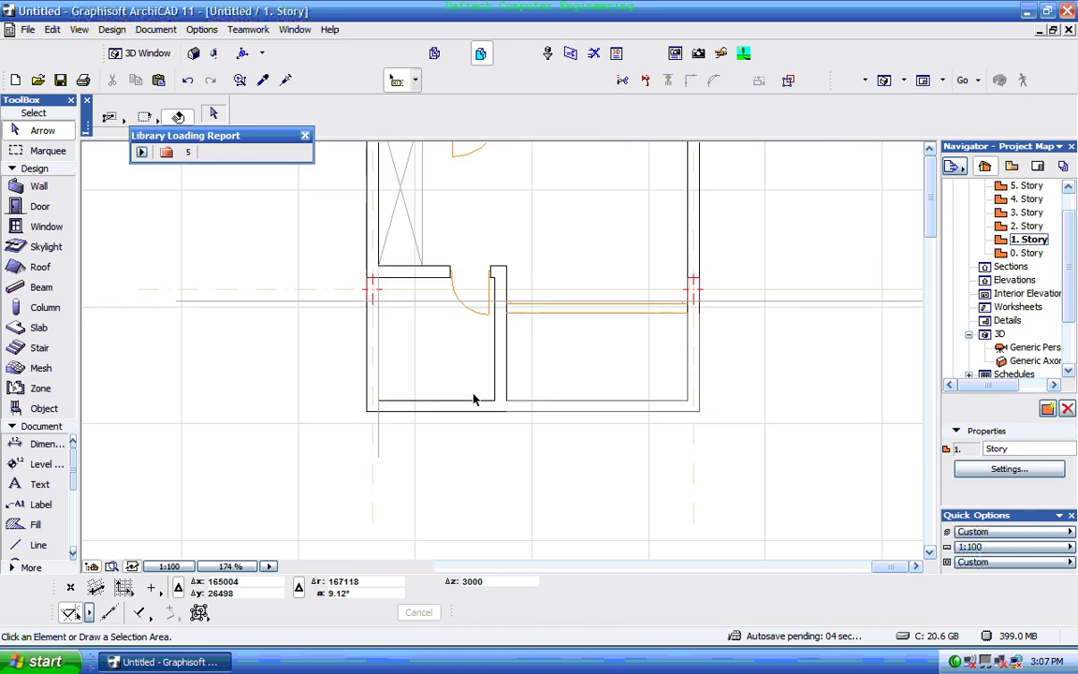
scroll(477, 402, down, 2)
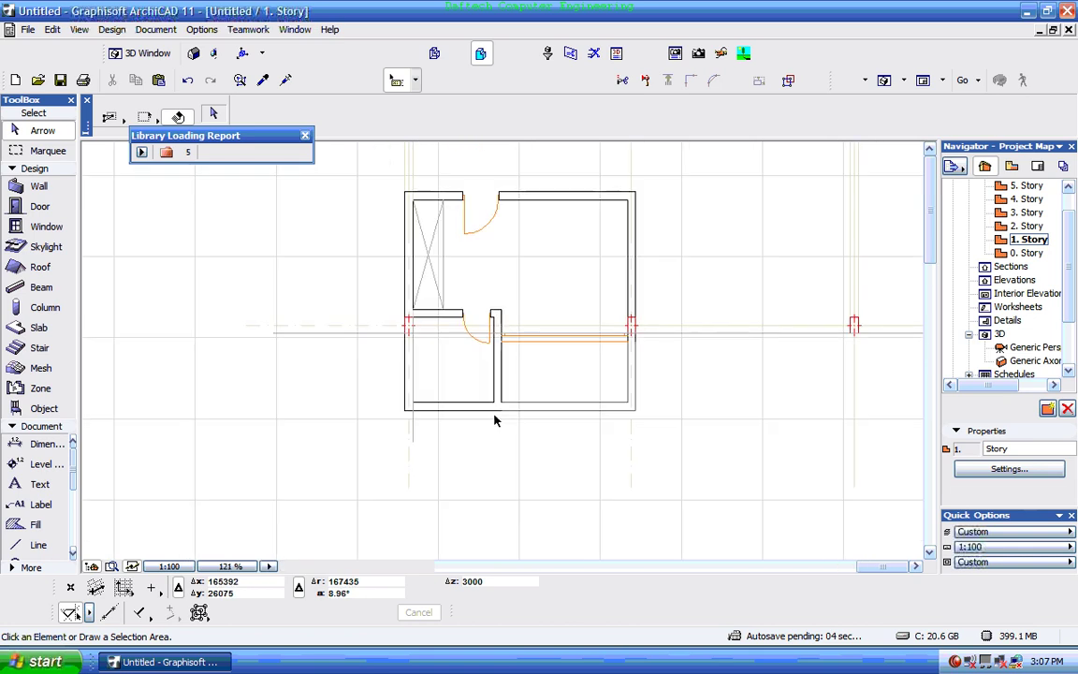
click(43, 410)
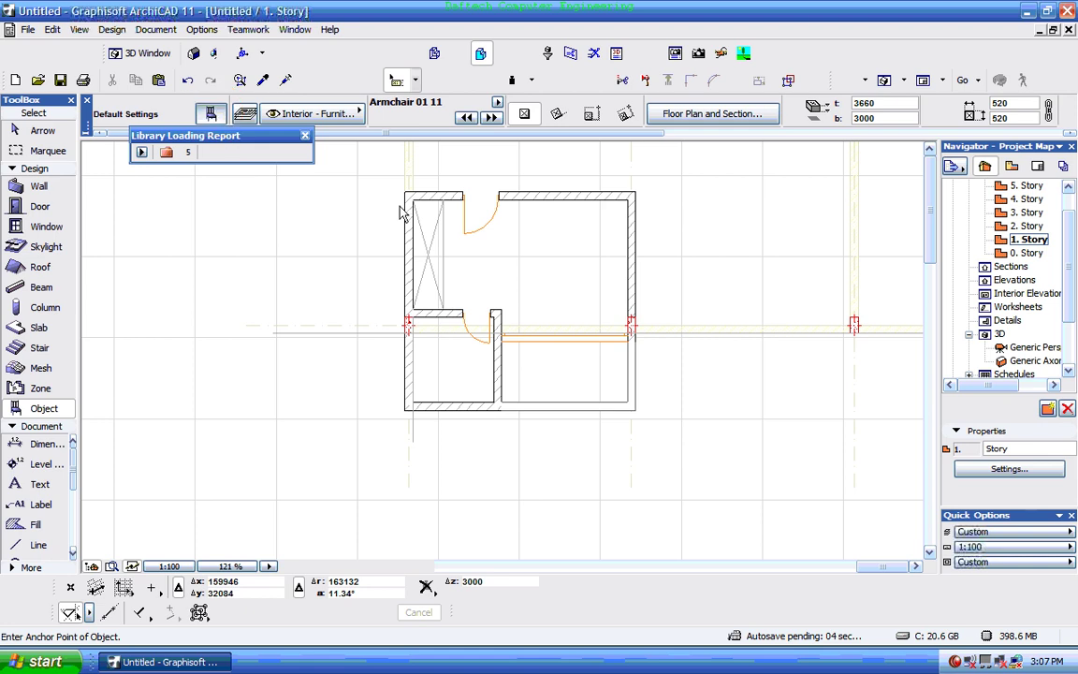
key(ctrl+t)
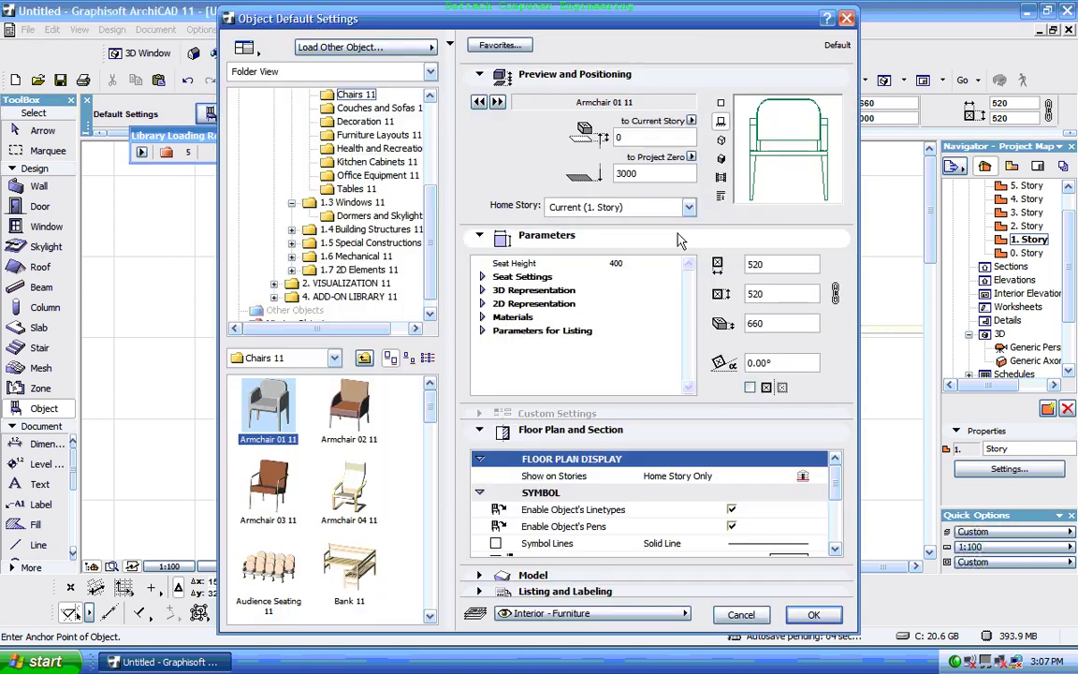
click(430, 97)
click(430, 97)
click(430, 97)
click(430, 97)
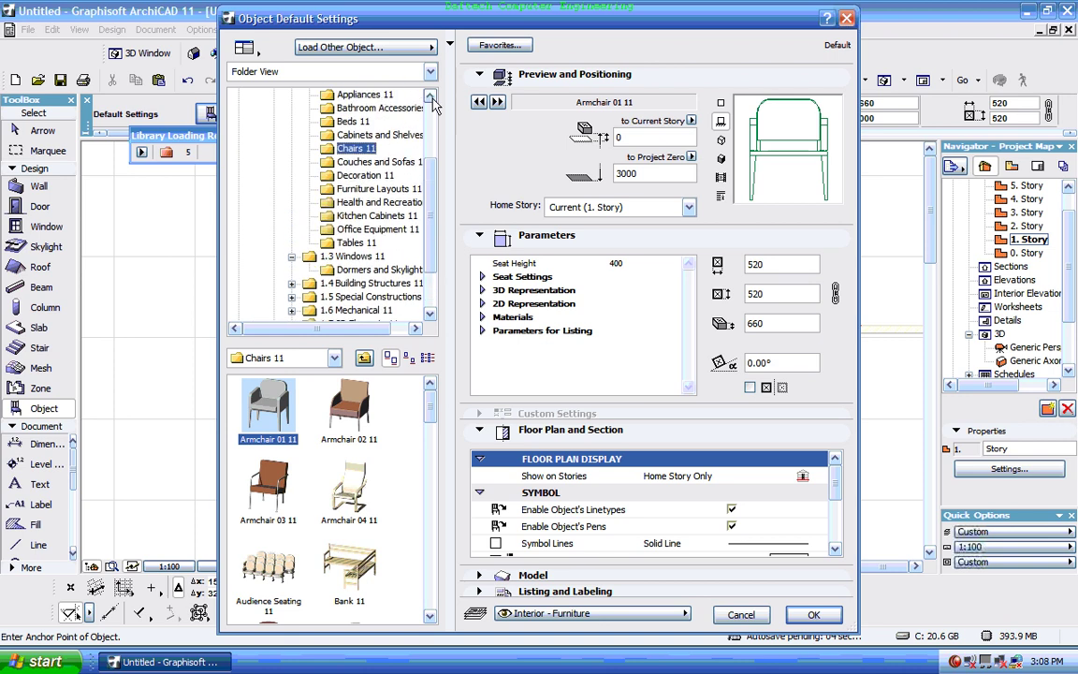
click(351, 122)
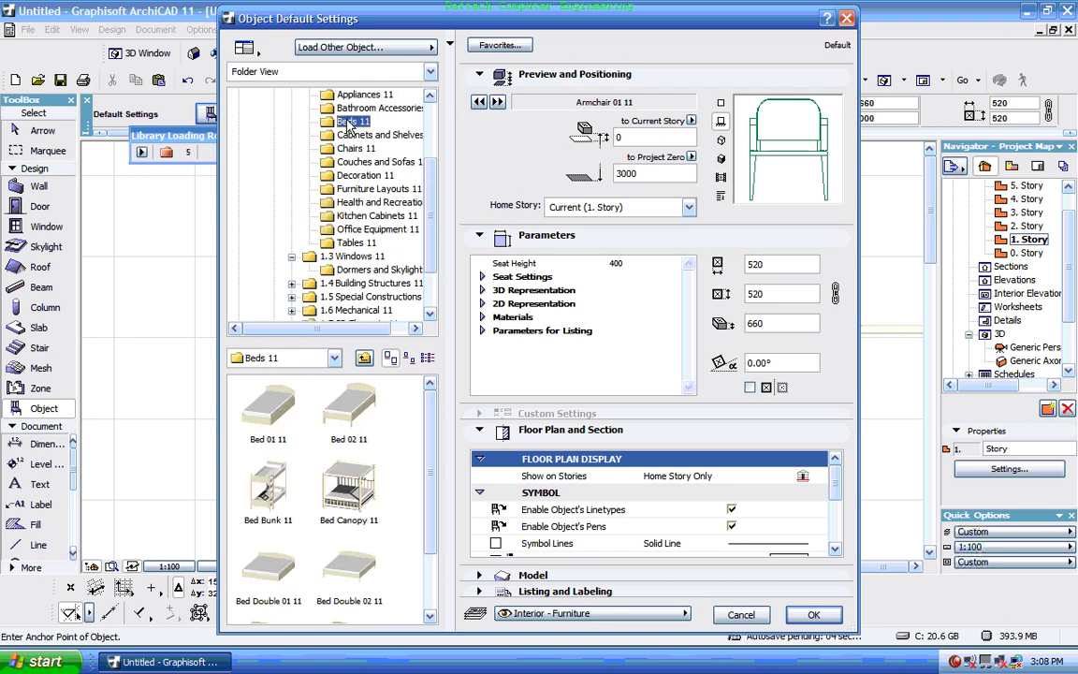
click(268, 409)
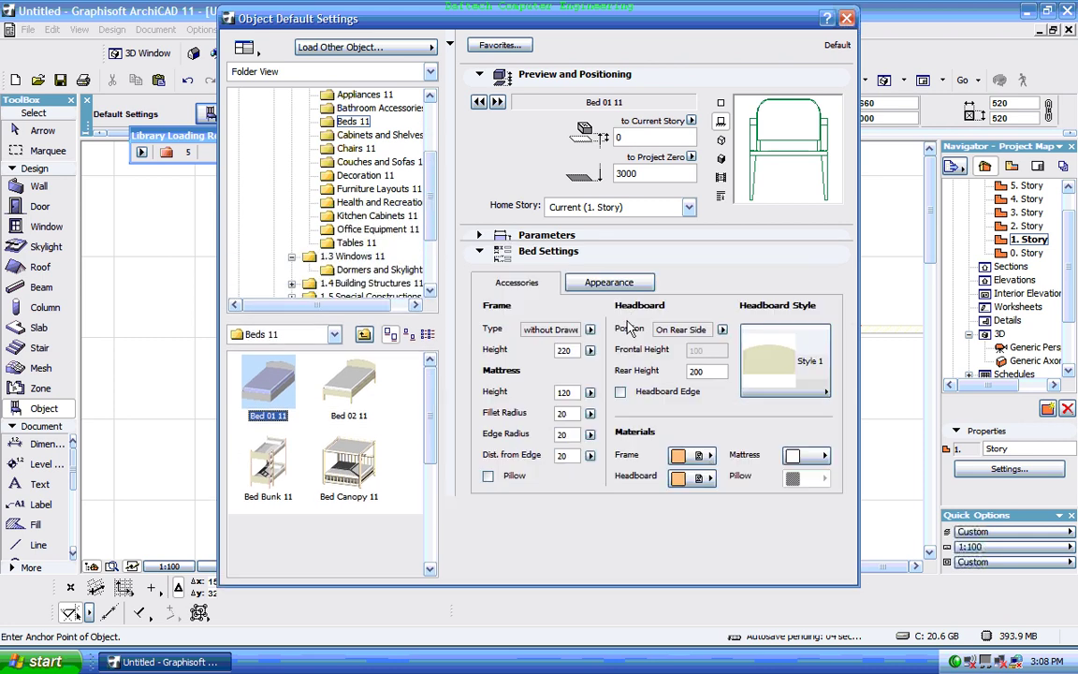
- Rotate the default bed 90° clockwise so its pillow end faces right, and place one in the upper room
click(721, 105)
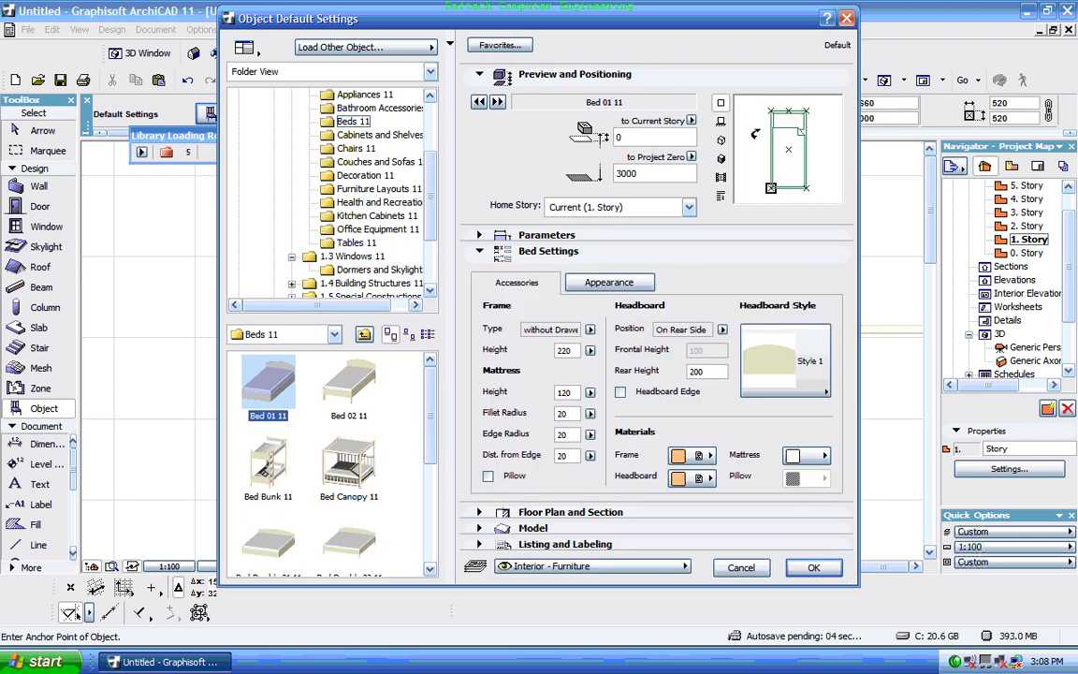
drag(755, 133, 754, 123)
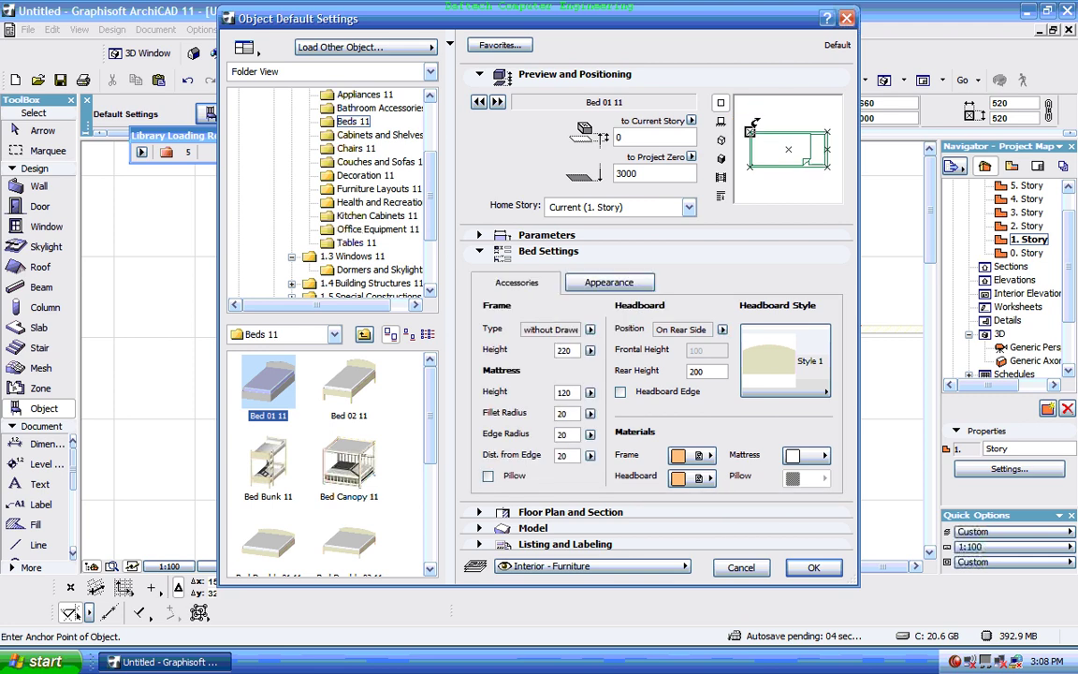
click(814, 569)
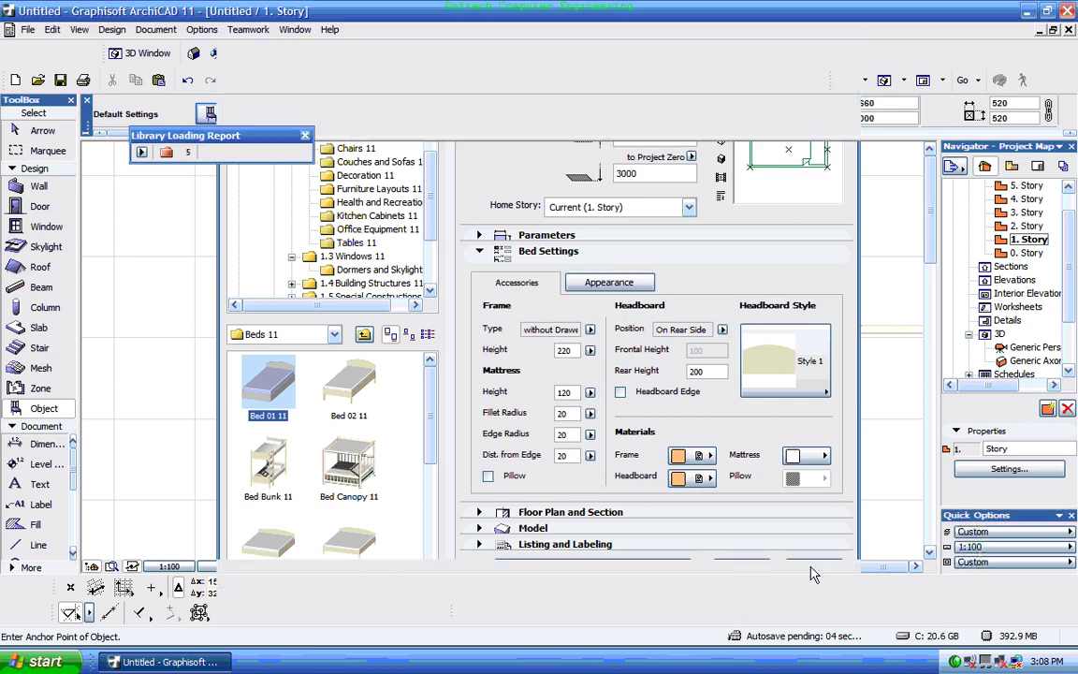
click(513, 231)
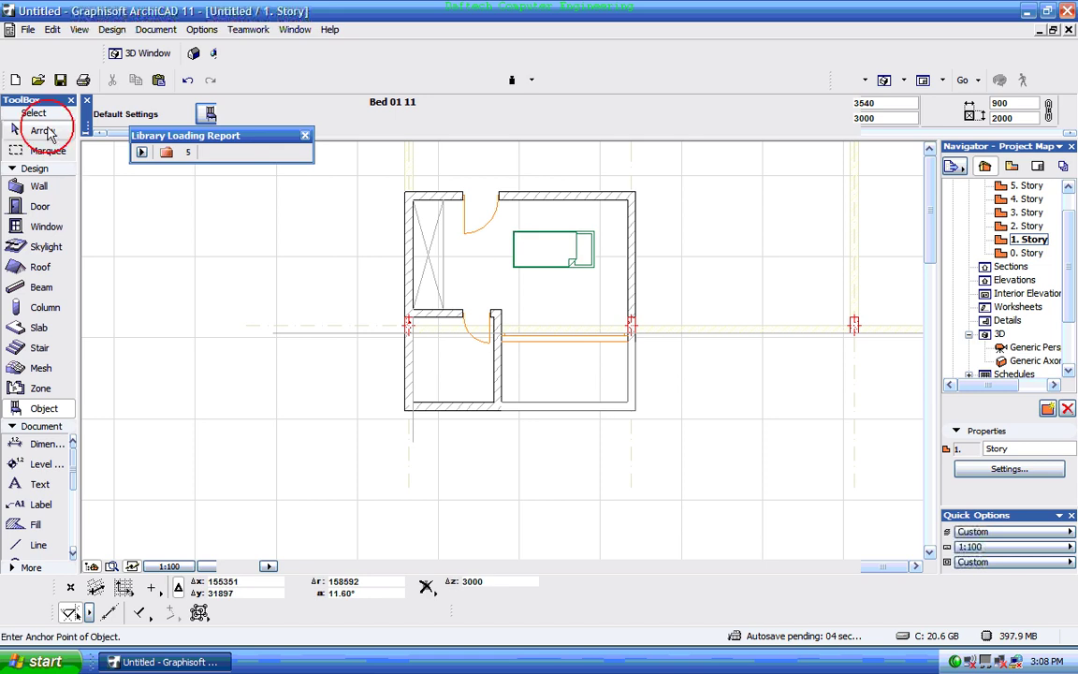
- Move the bed by its pillow-end corner into the upper room's top-right inner corner, and clear the selection
click(42, 131)
click(591, 246)
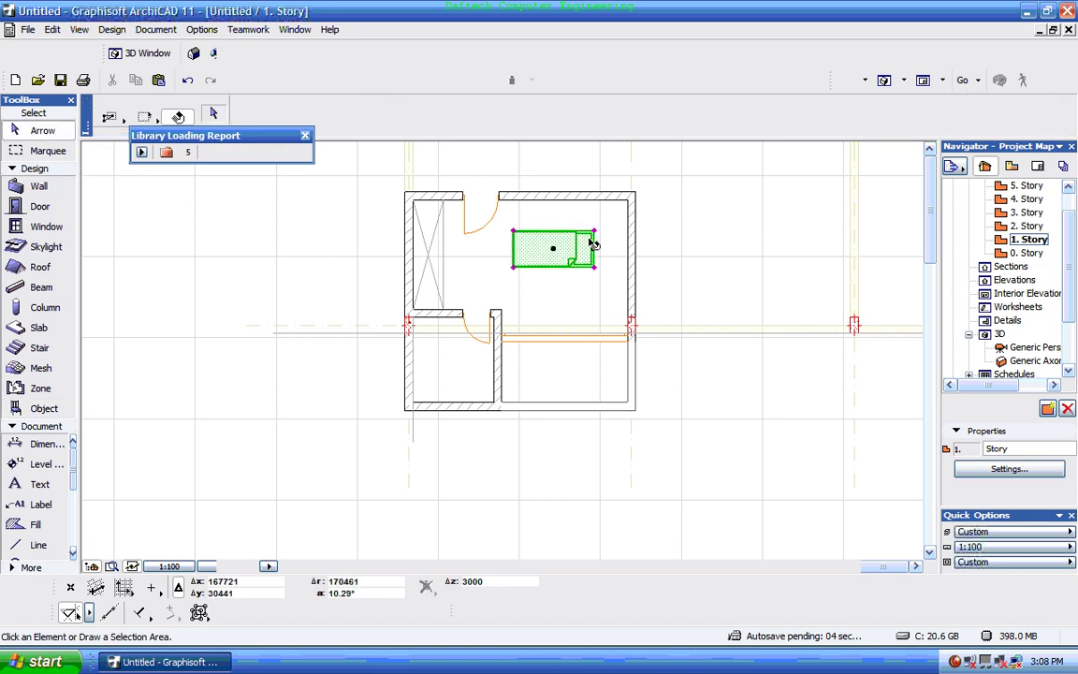
click(595, 232)
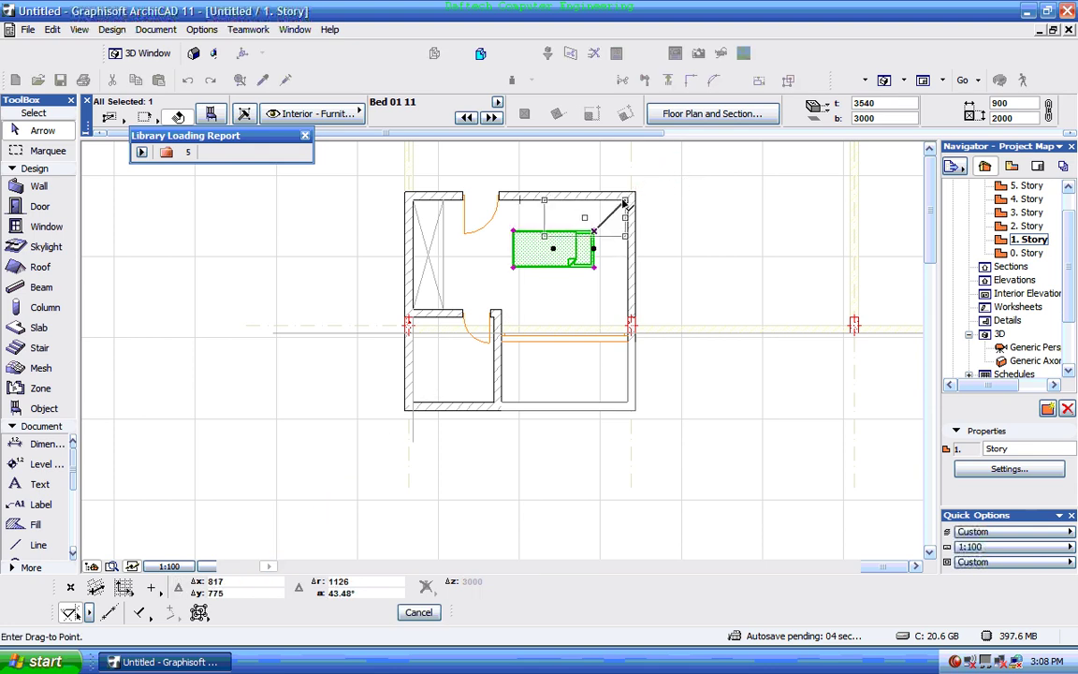
click(626, 204)
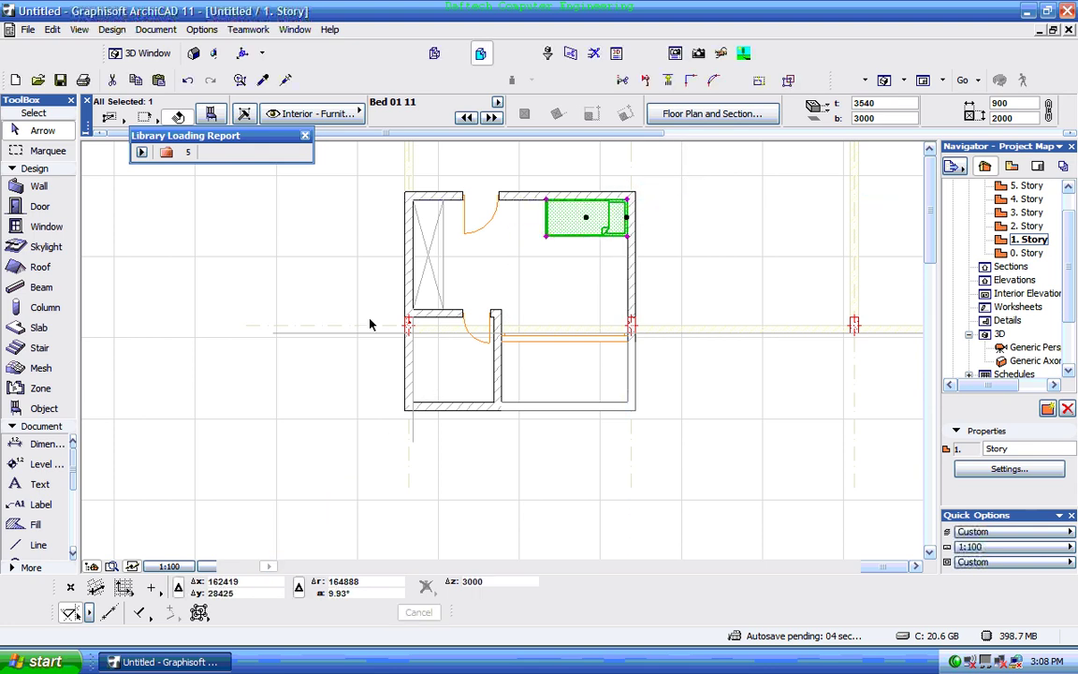
click(257, 299)
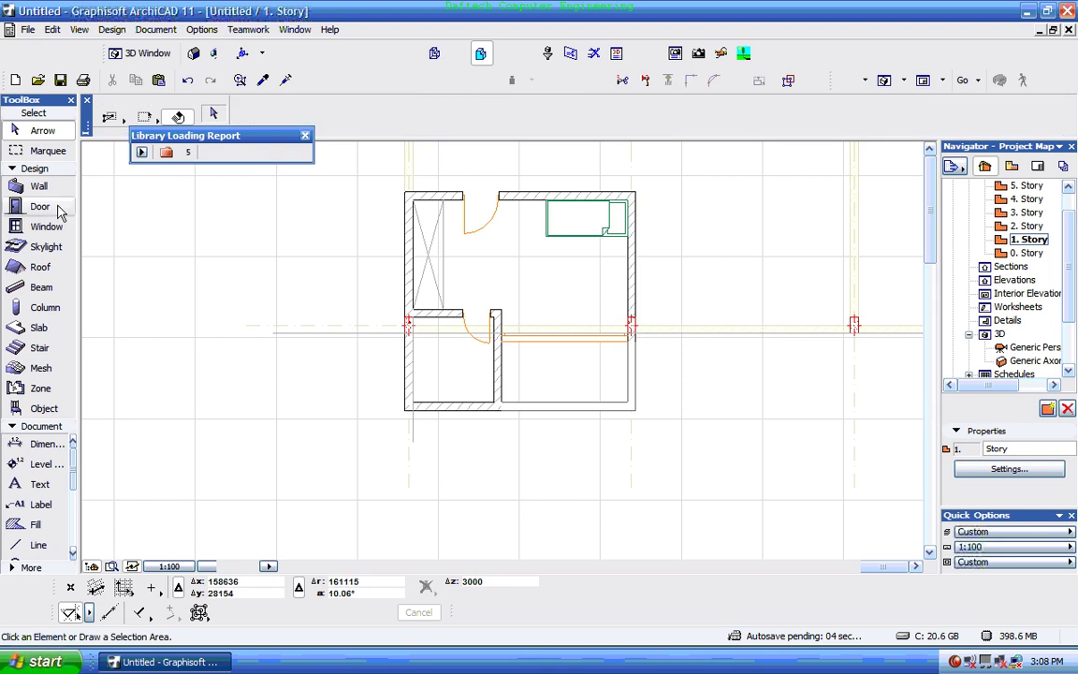
- Change the default object to Night Table 02 11 from the Beds 11 library folder
click(53, 409)
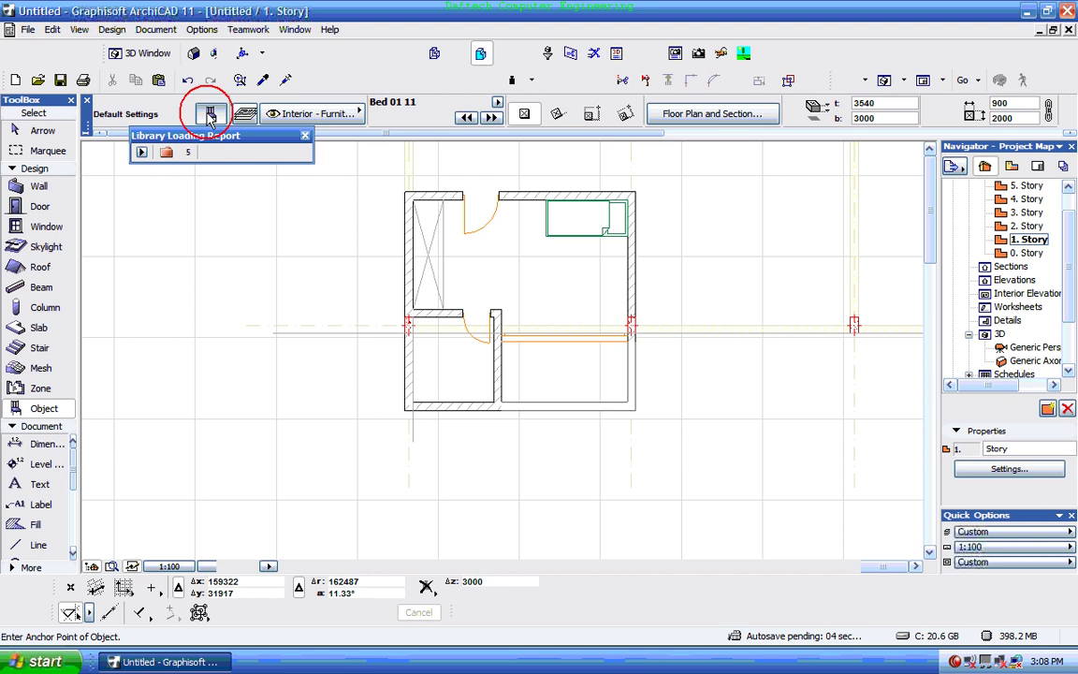
key(ctrl+t)
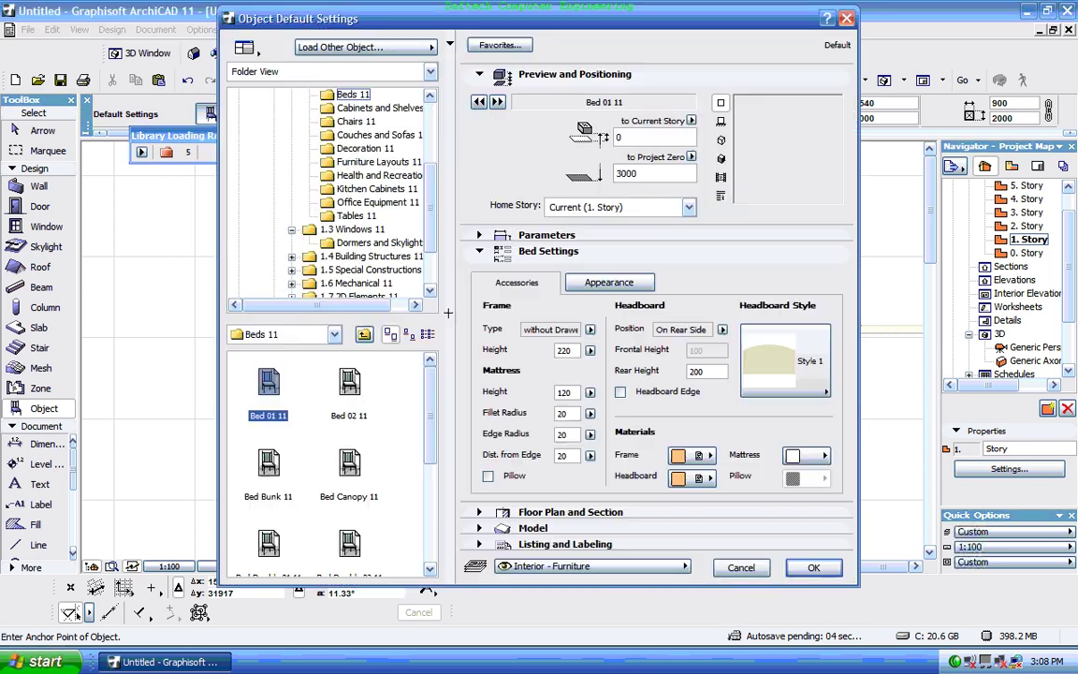
scroll(426, 581, down, 5)
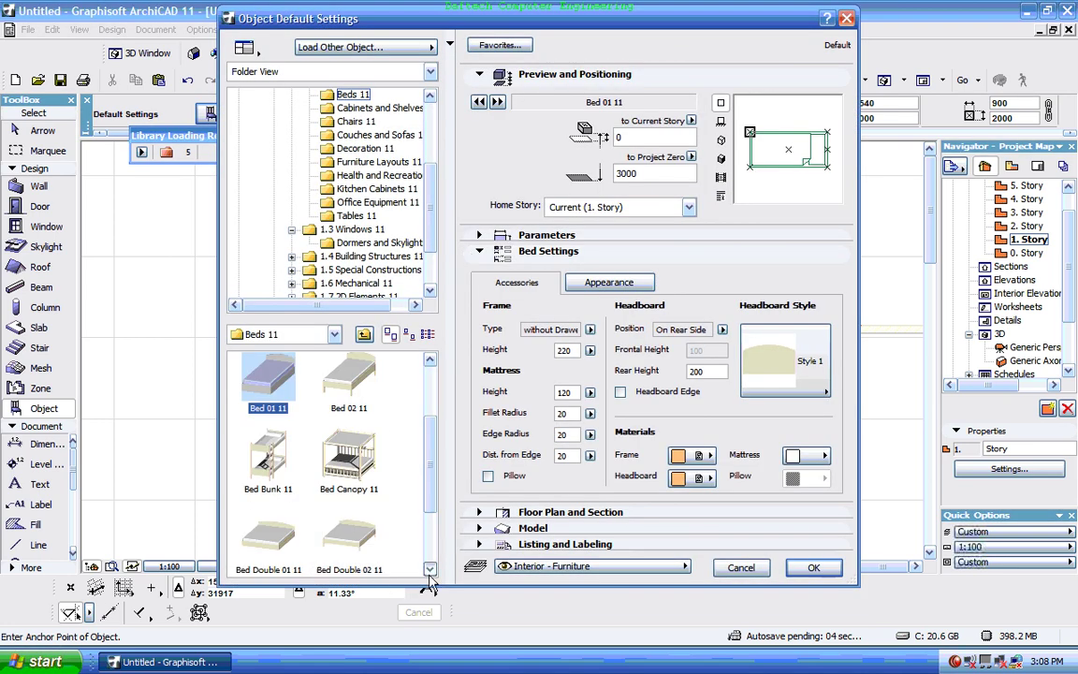
scroll(416, 557, down, 1)
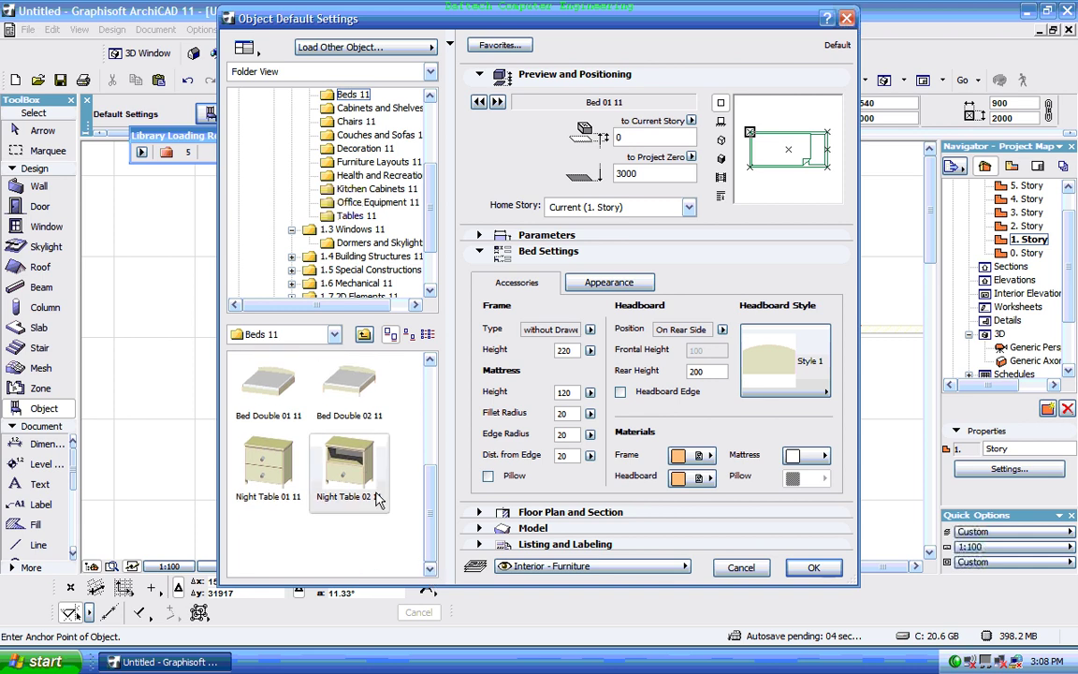
click(366, 477)
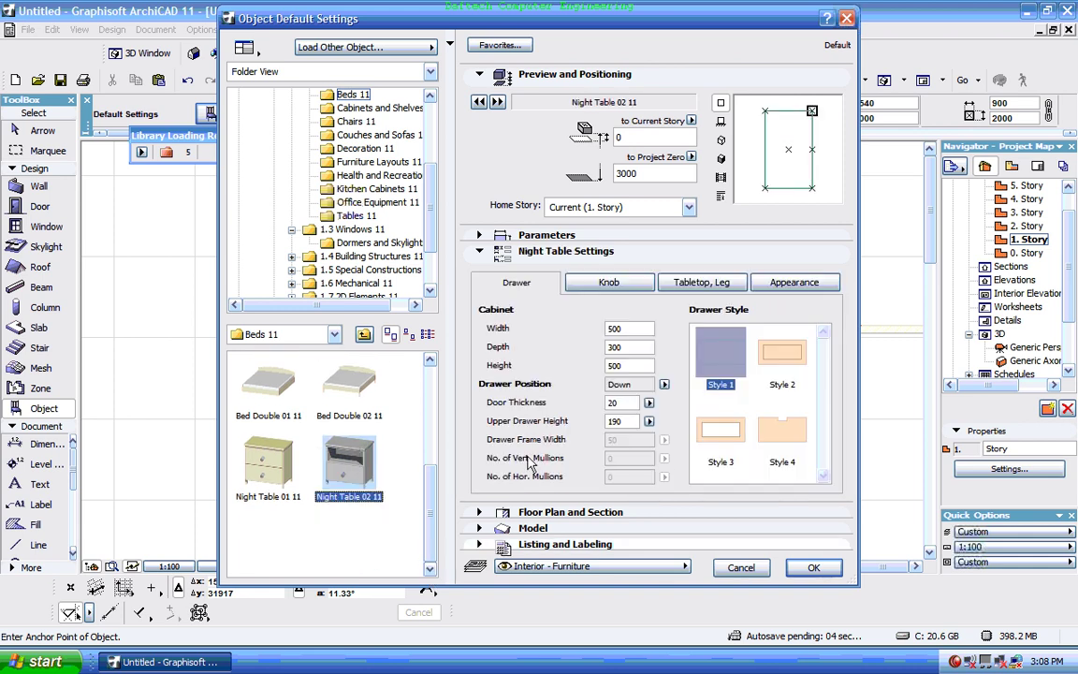
click(815, 568)
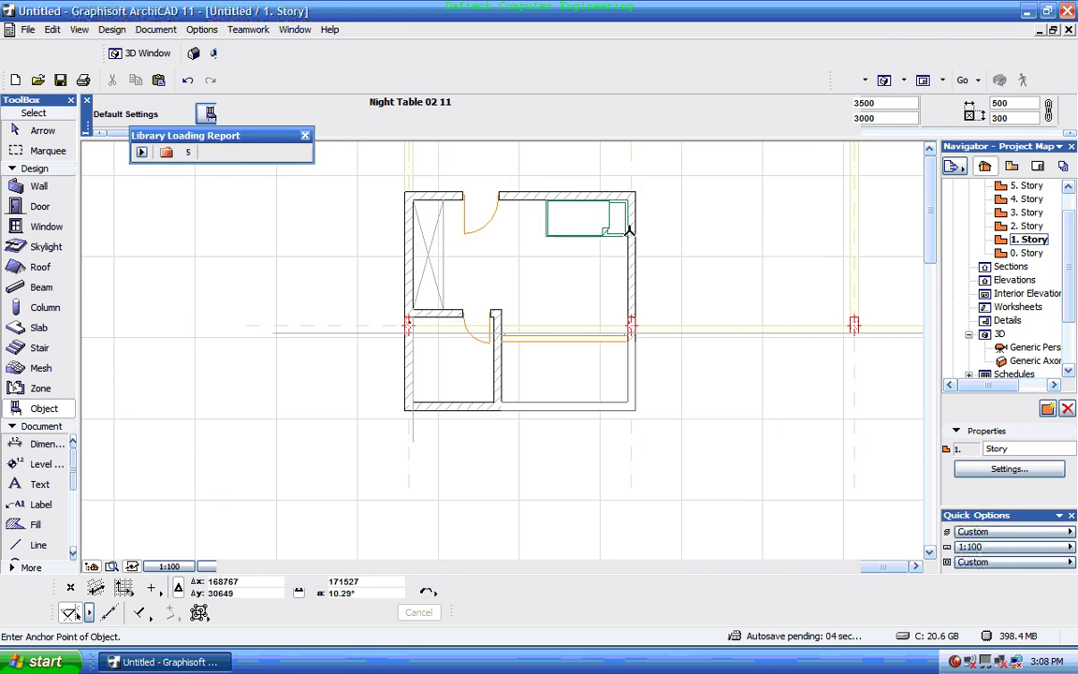
- Place the night table against the upper room's right wall, directly below the bed's pillow end
scroll(630, 234, up, 5)
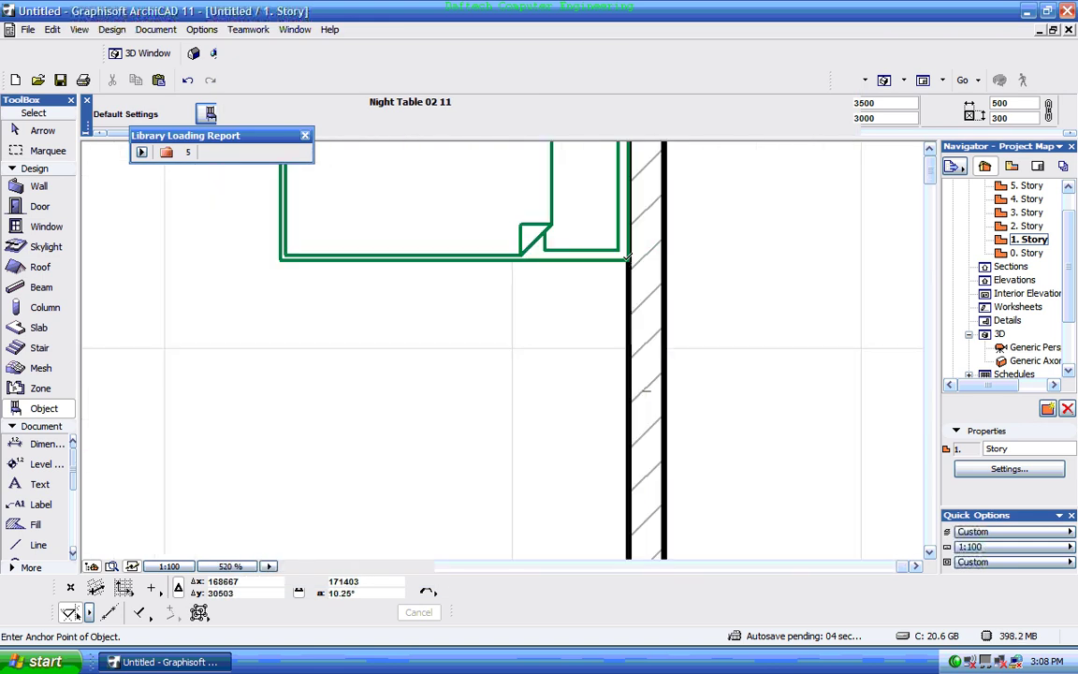
scroll(628, 258, down, 5)
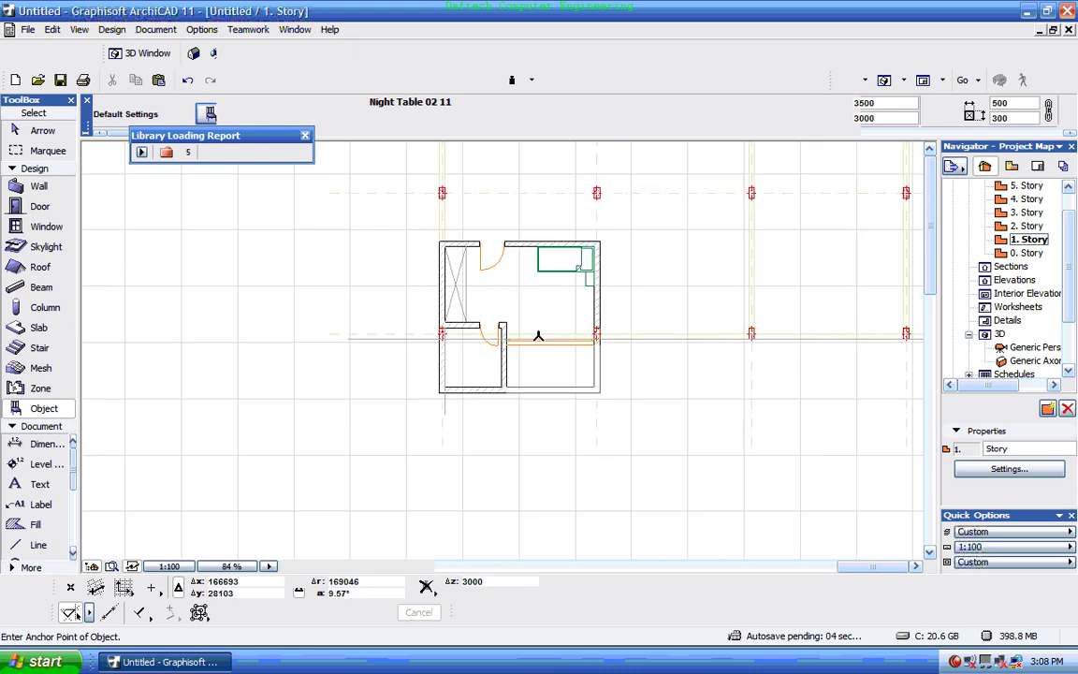
scroll(568, 296, up, 2)
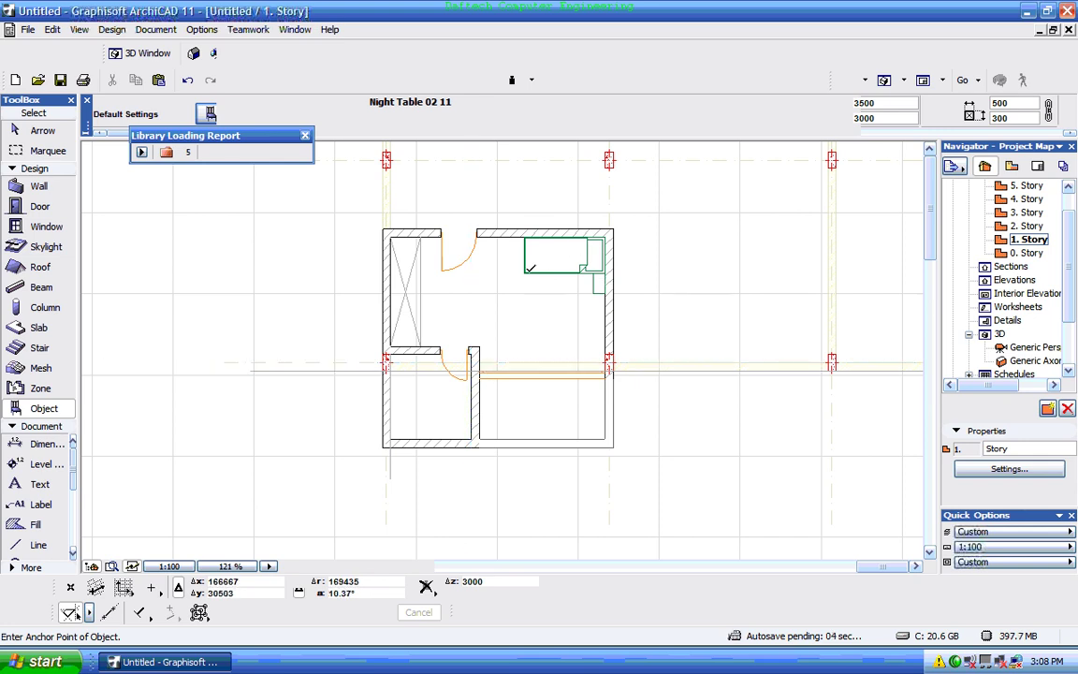
scroll(530, 268, up, 2)
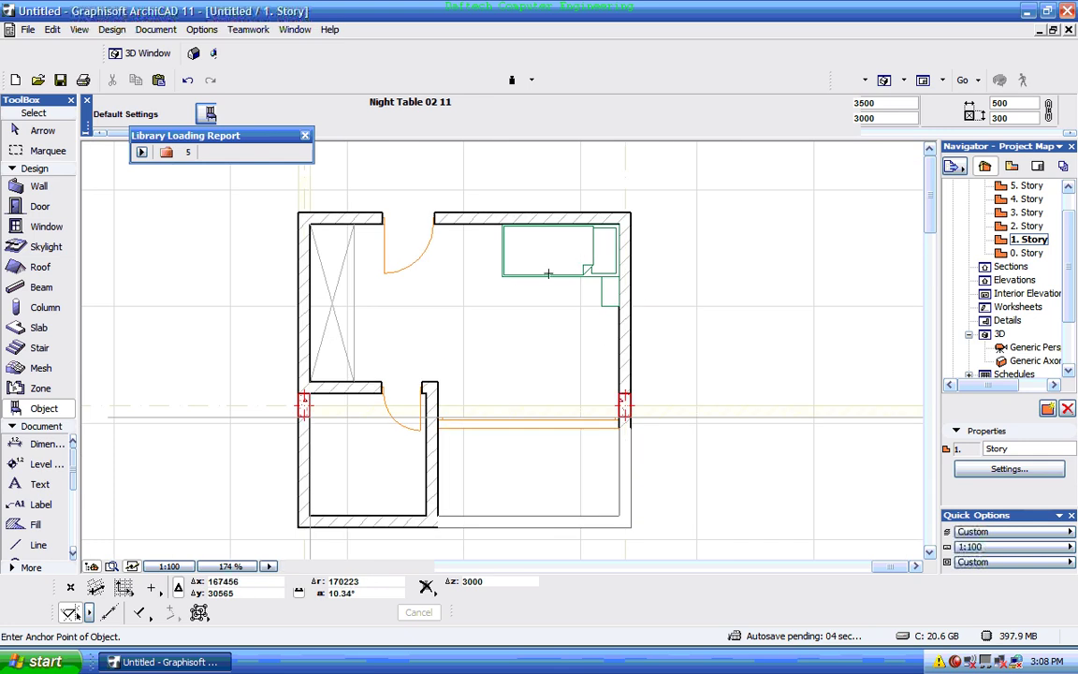
scroll(563, 267, up, 2)
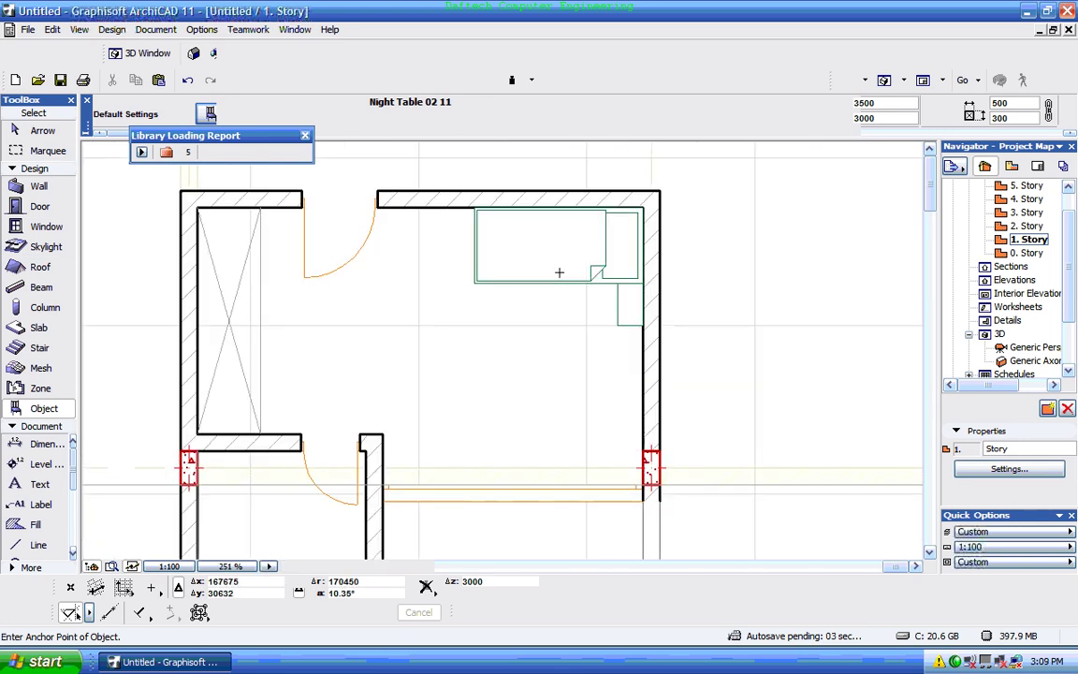